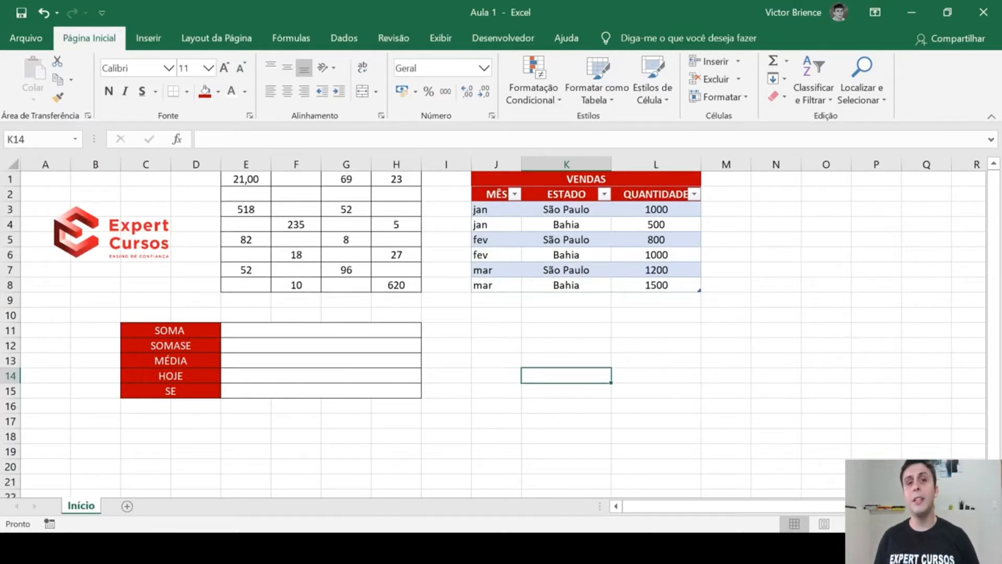
ctrl+scroll(493, 326, up, 2)
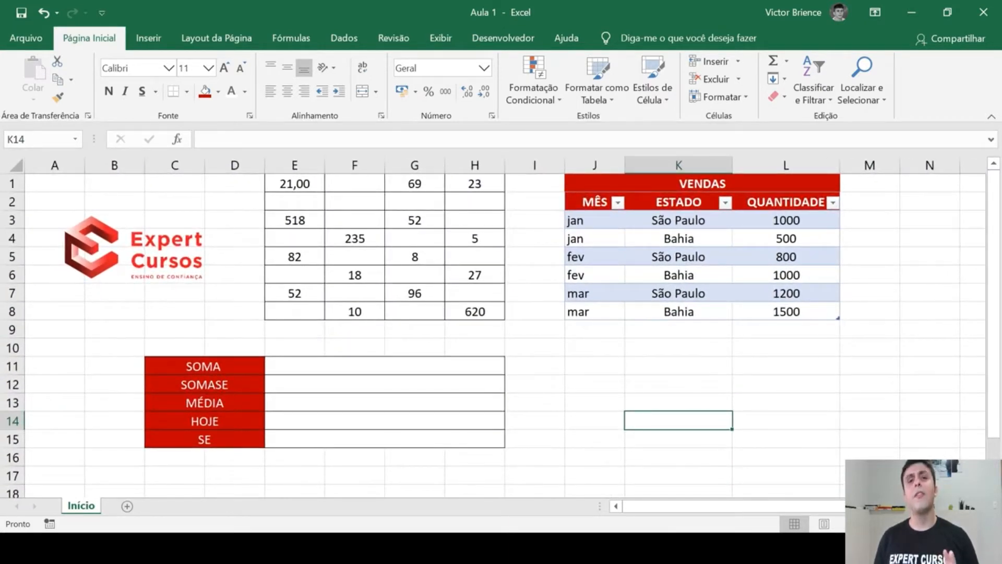
ctrl+scroll(493, 327, down, 2)
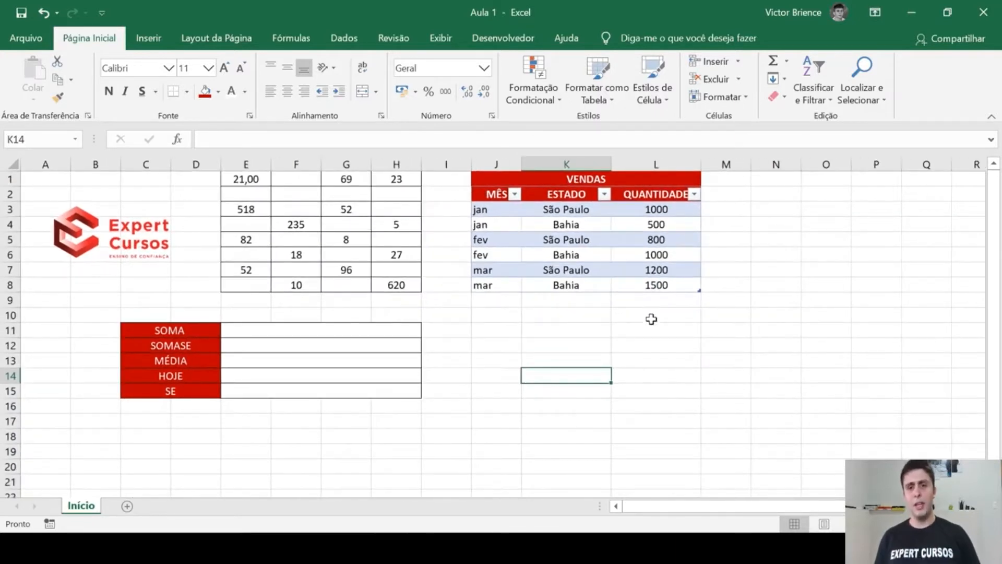
click(666, 330)
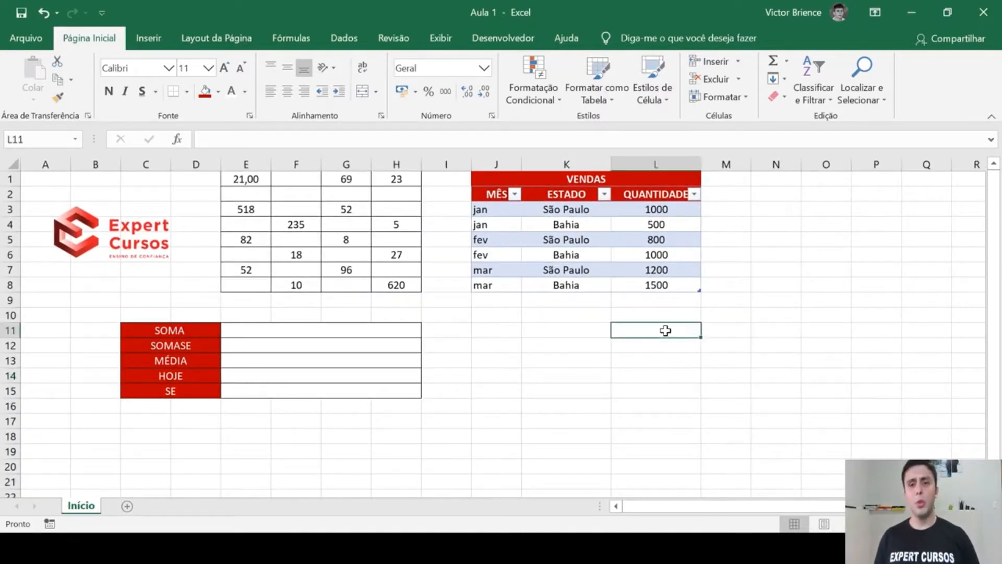
click(453, 319)
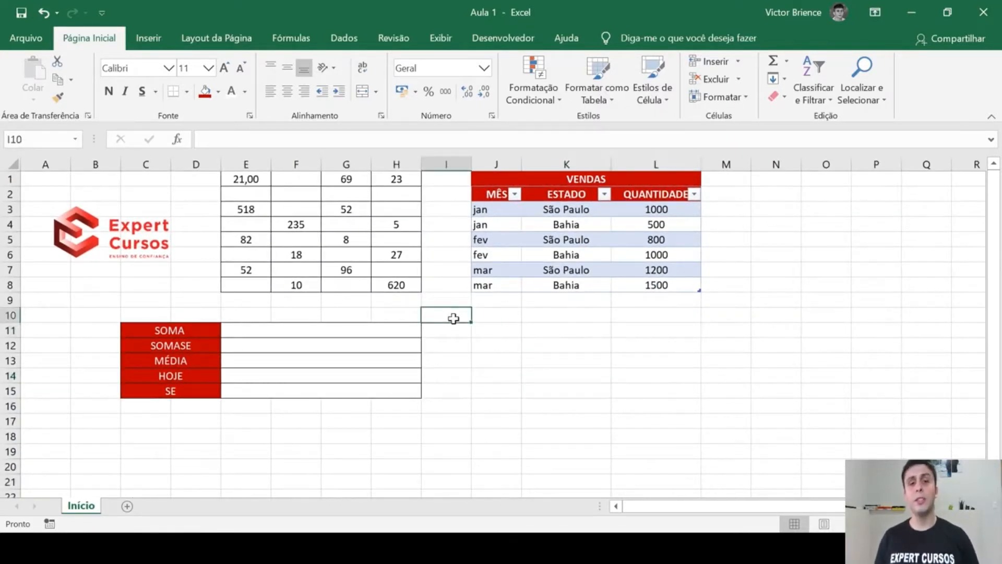
click(497, 334)
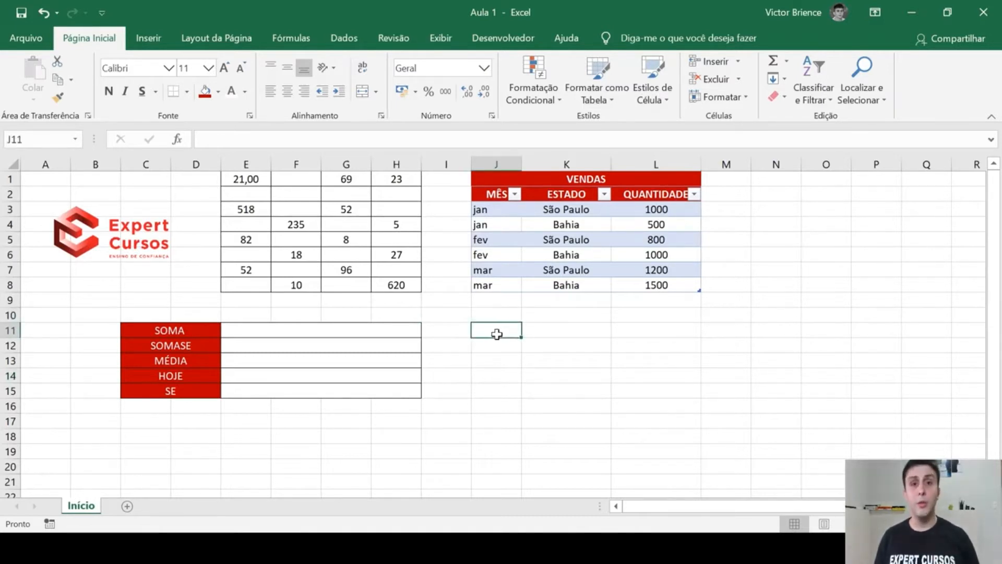
click(542, 329)
click(485, 332)
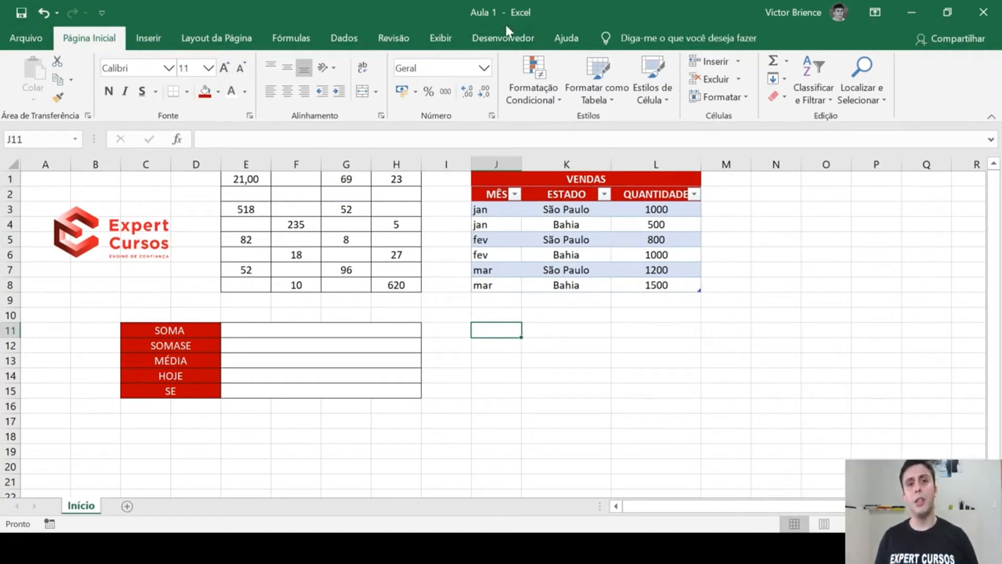
click(157, 41)
click(216, 38)
click(292, 39)
click(345, 39)
click(386, 39)
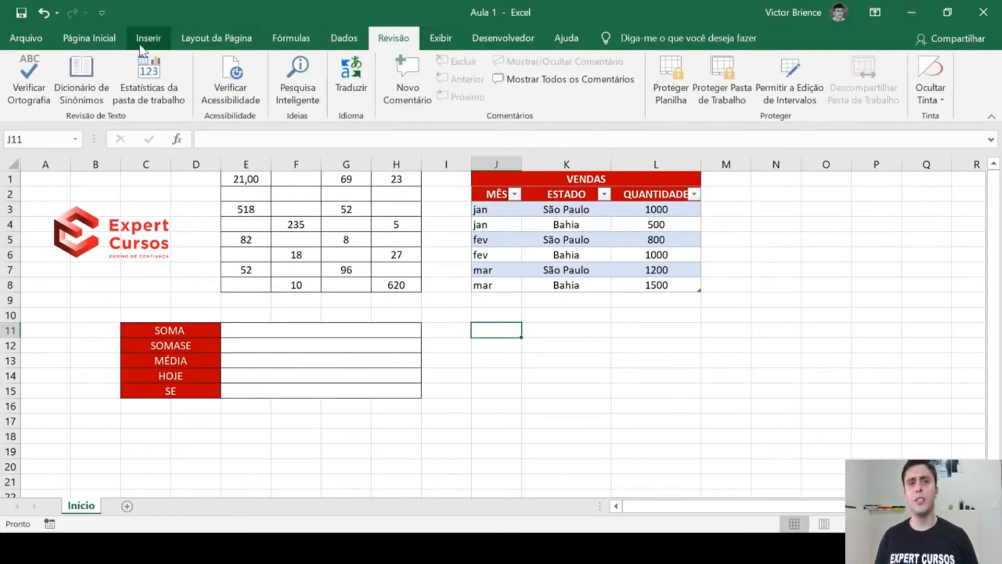
click(114, 45)
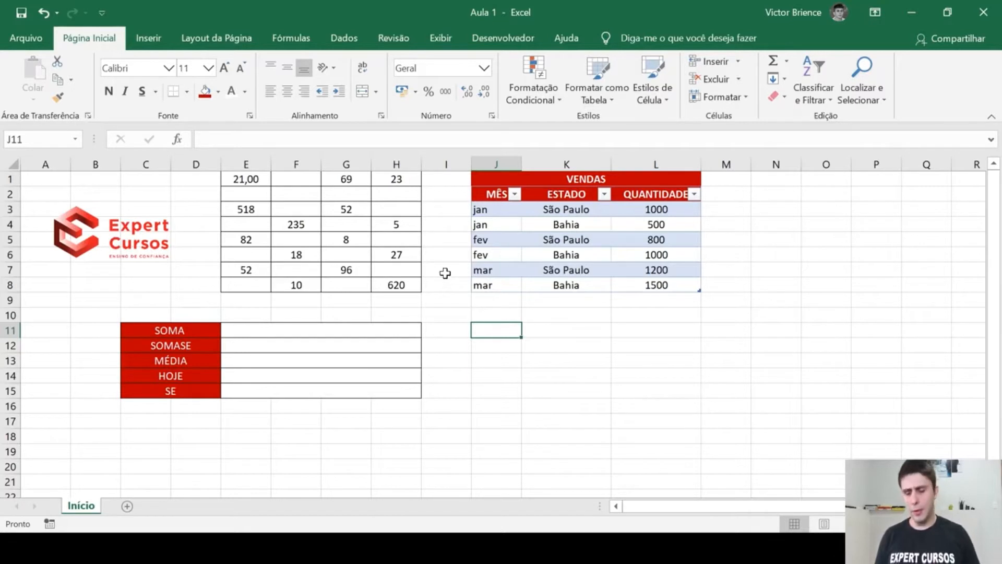
Enter 10 in cell J11 and set its font to Arial, size 14.
text(10)
click(566, 355)
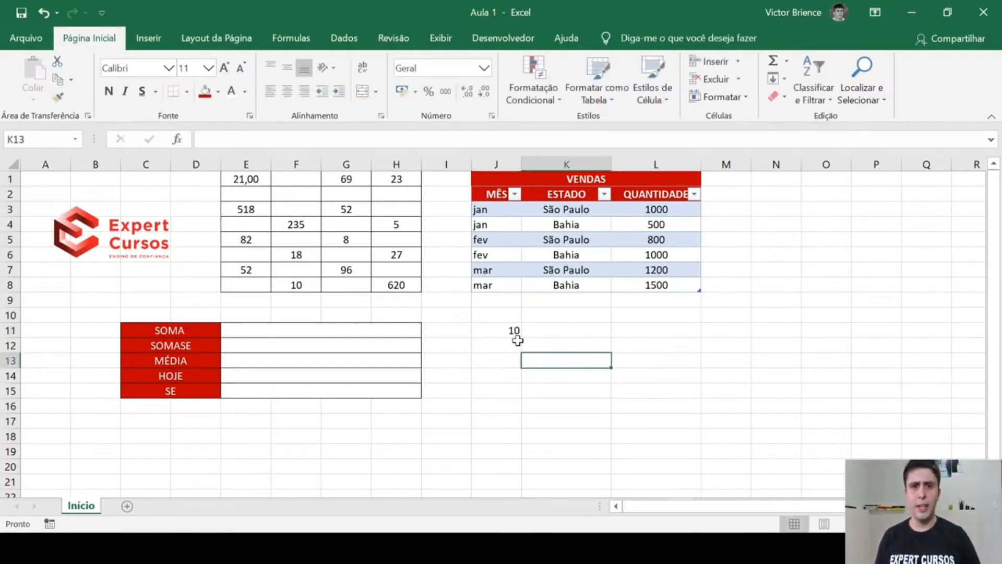
click(502, 333)
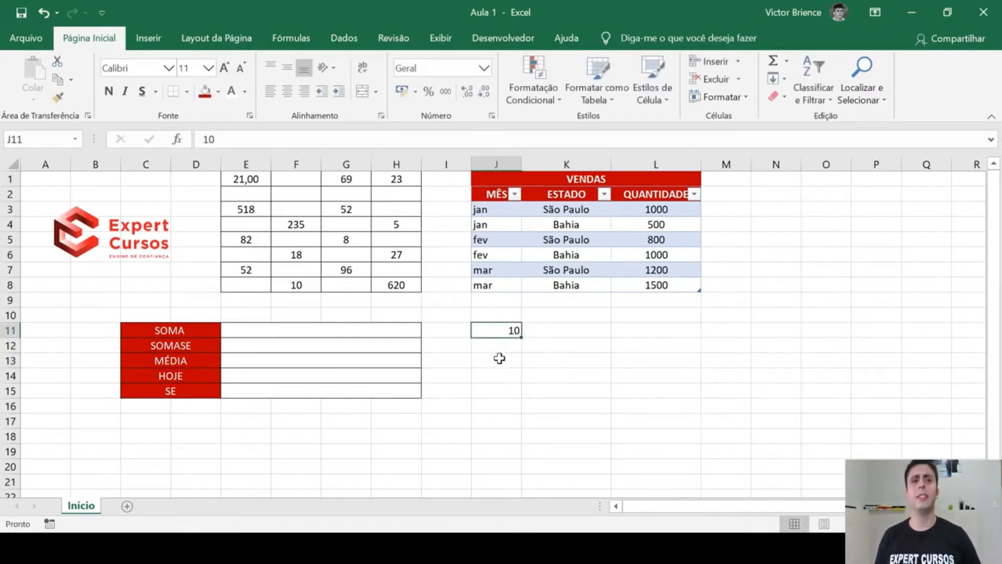
click(168, 68)
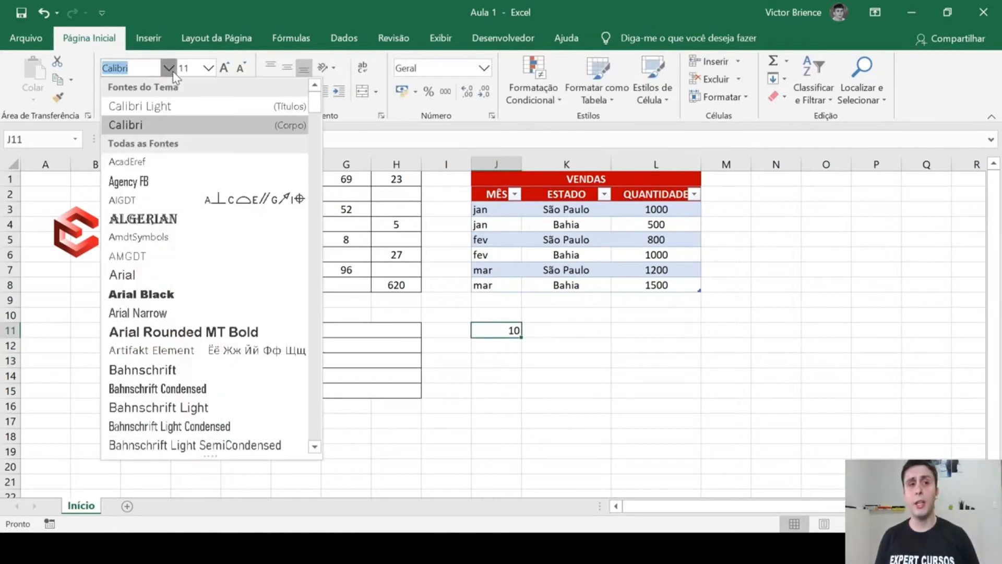
click(125, 275)
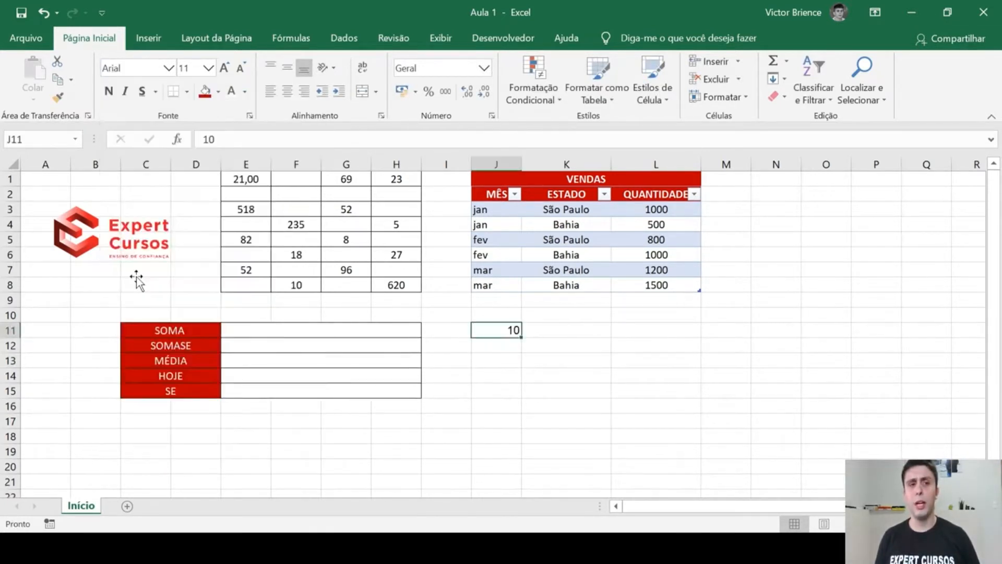
click(224, 68)
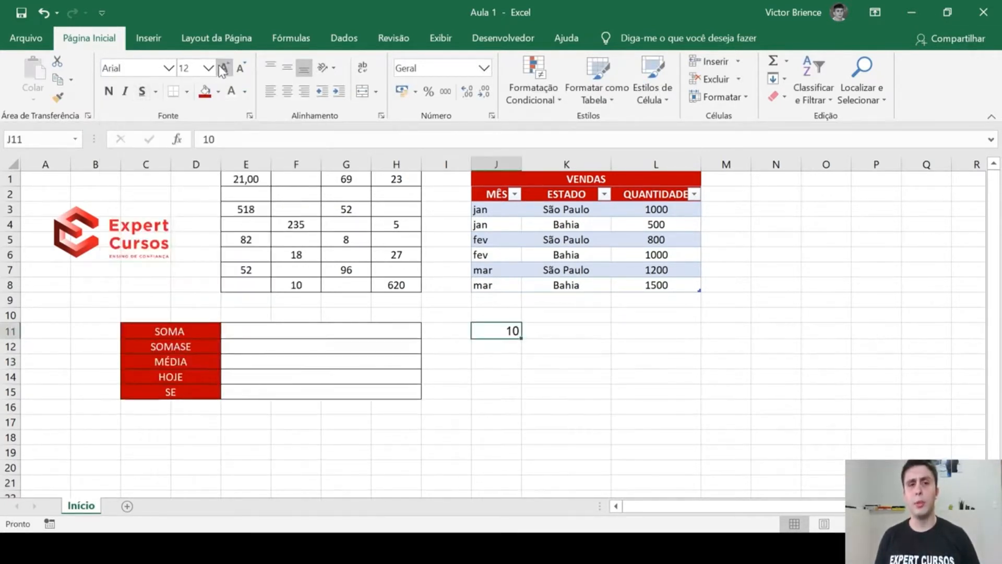
click(224, 68)
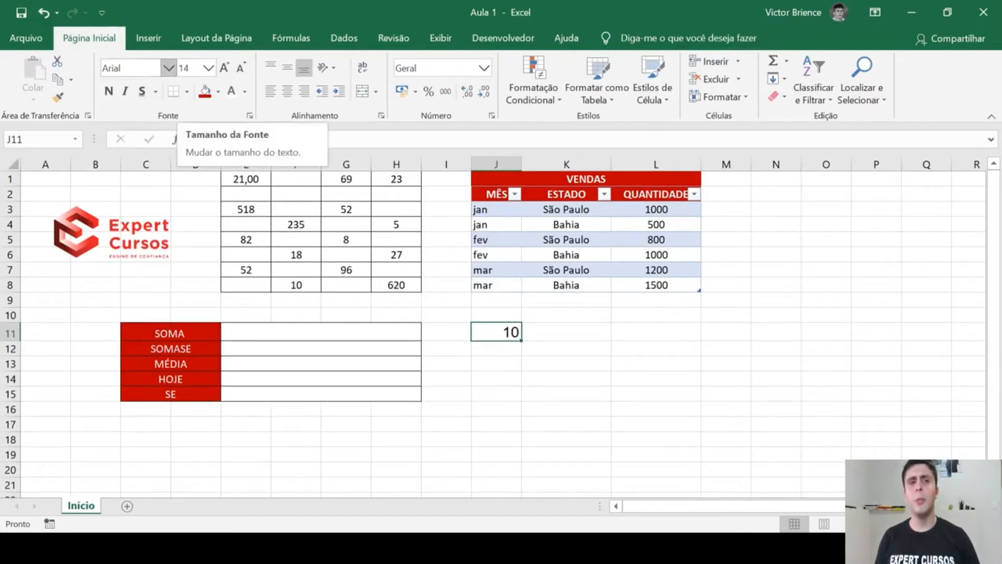
Make the number in cell J11 bold, italic and underlined.
click(110, 93)
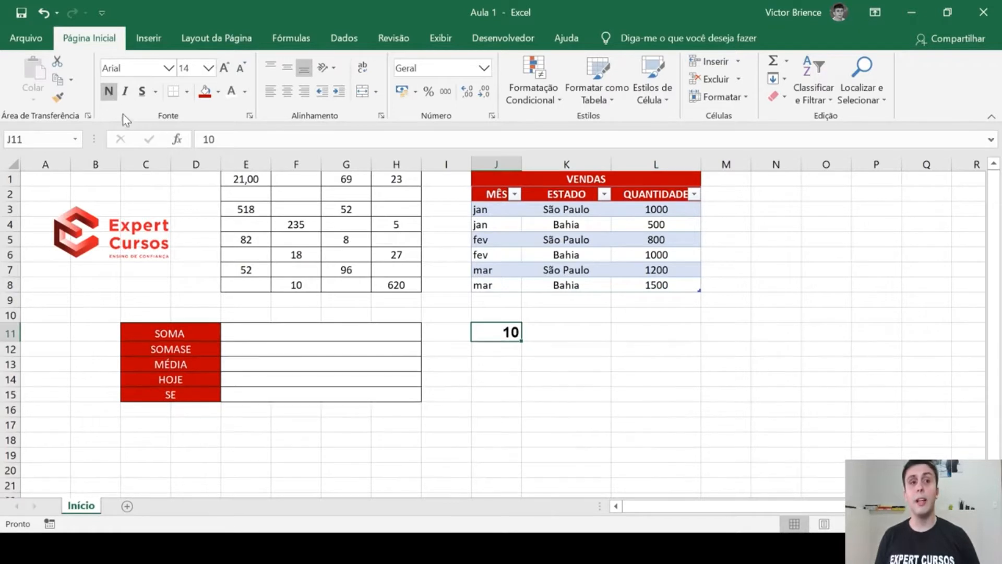
click(126, 93)
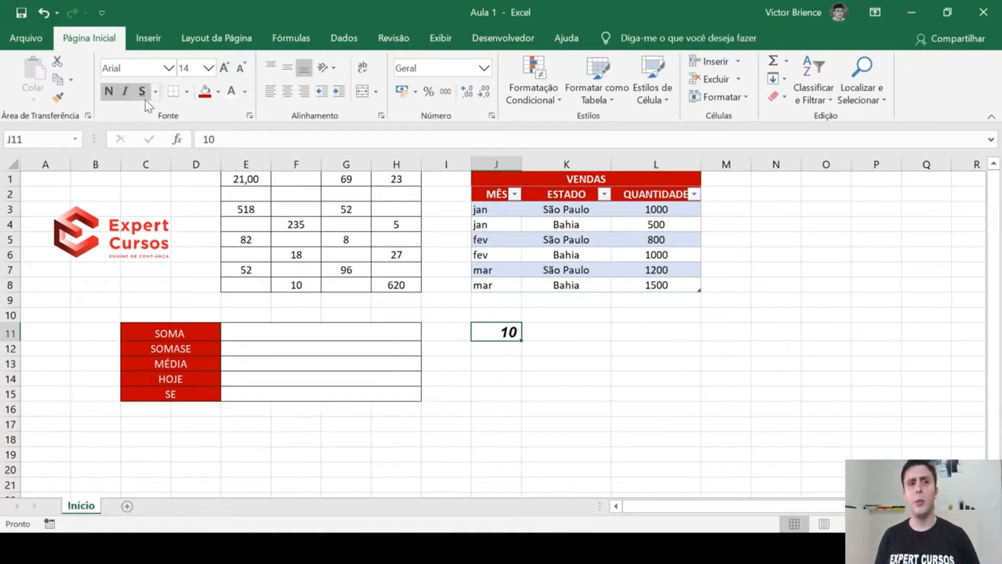
click(141, 91)
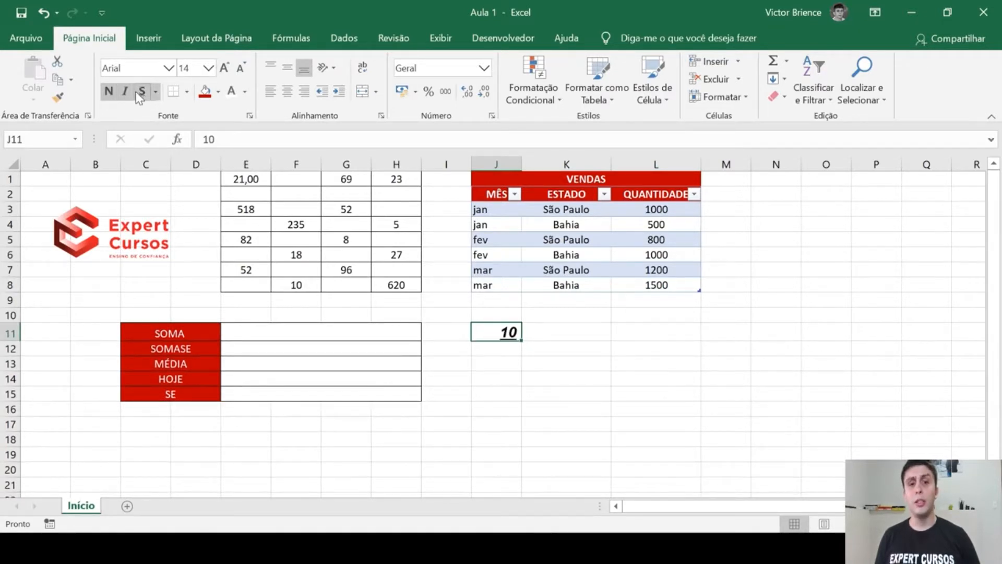
Give cell J11 a dark red fill and a white font colour.
click(218, 92)
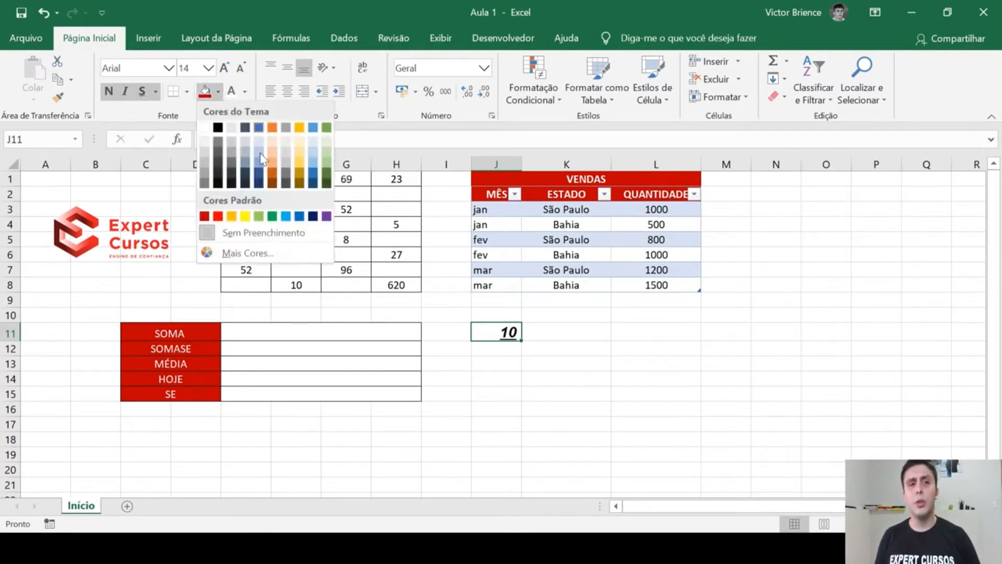
click(204, 217)
click(245, 93)
click(230, 144)
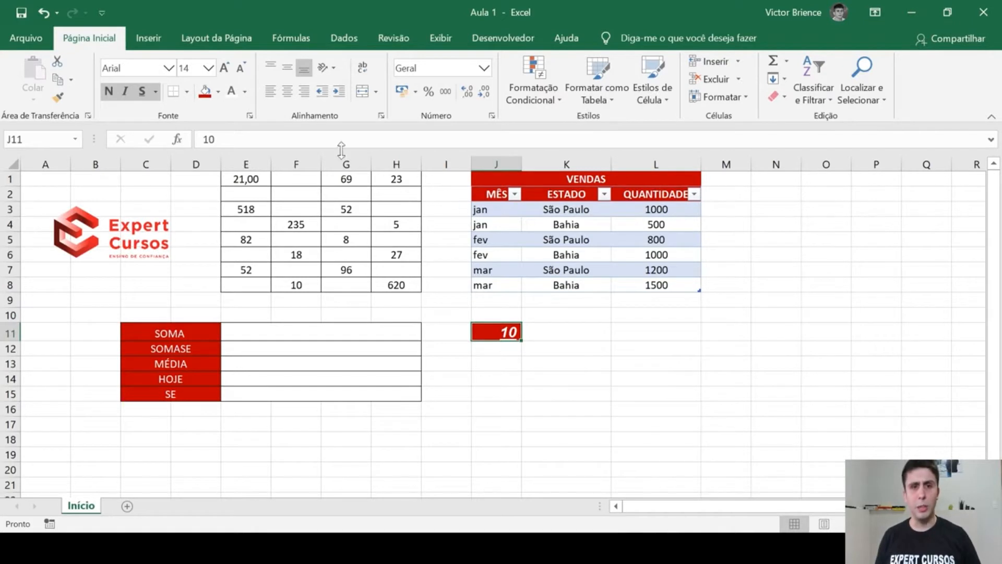
Try left and centre alignment on cell J11, ending with right alignment and the content vertically centred.
click(269, 96)
click(285, 93)
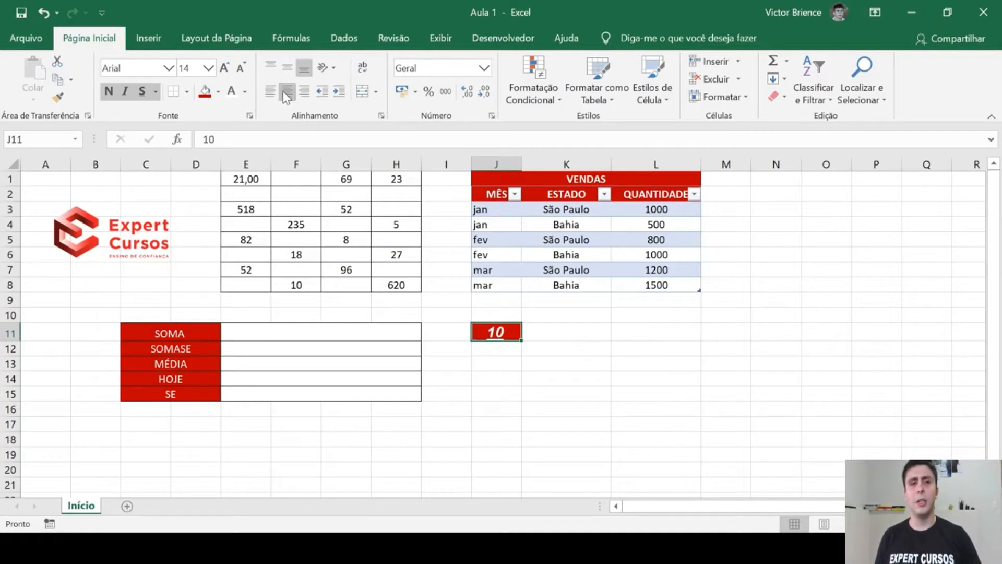
click(303, 93)
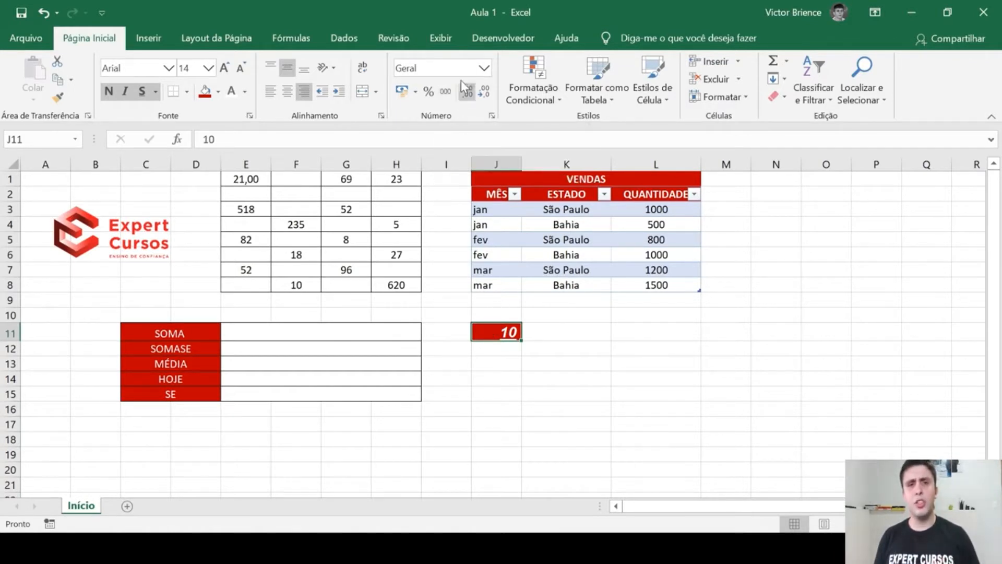
Format cell J11 as Número and change its format to Moeda.
click(483, 68)
click(424, 128)
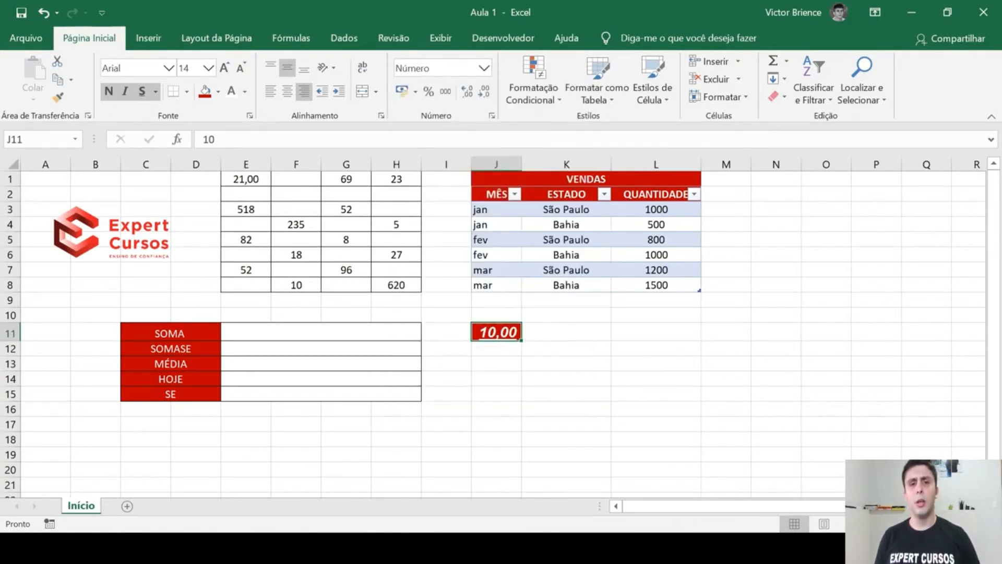
click(485, 68)
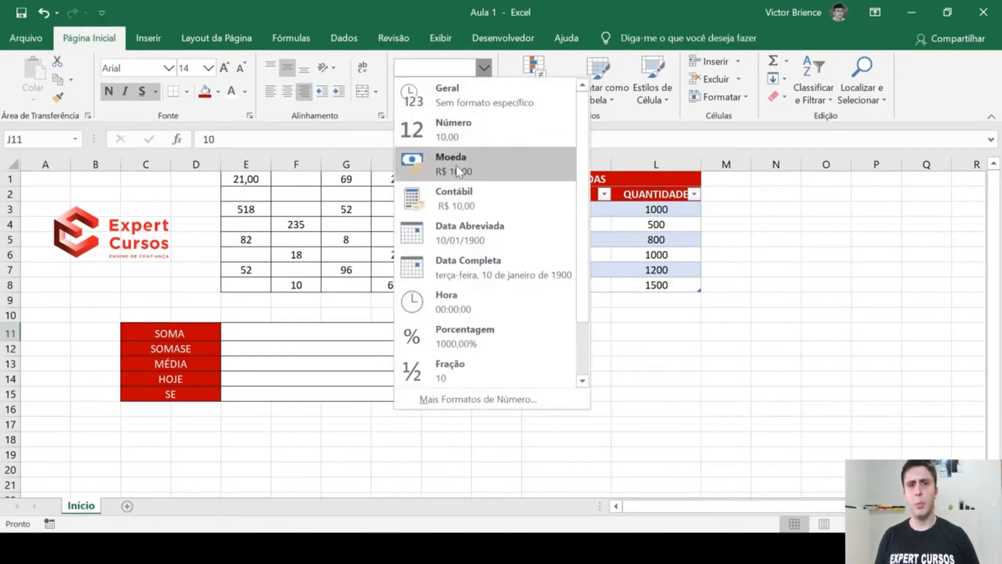
click(433, 159)
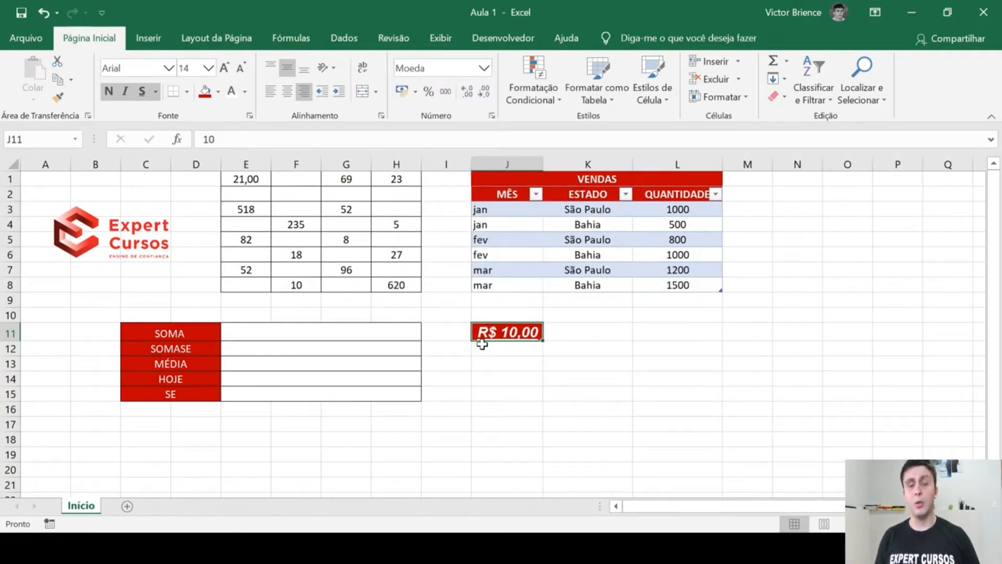
click(484, 68)
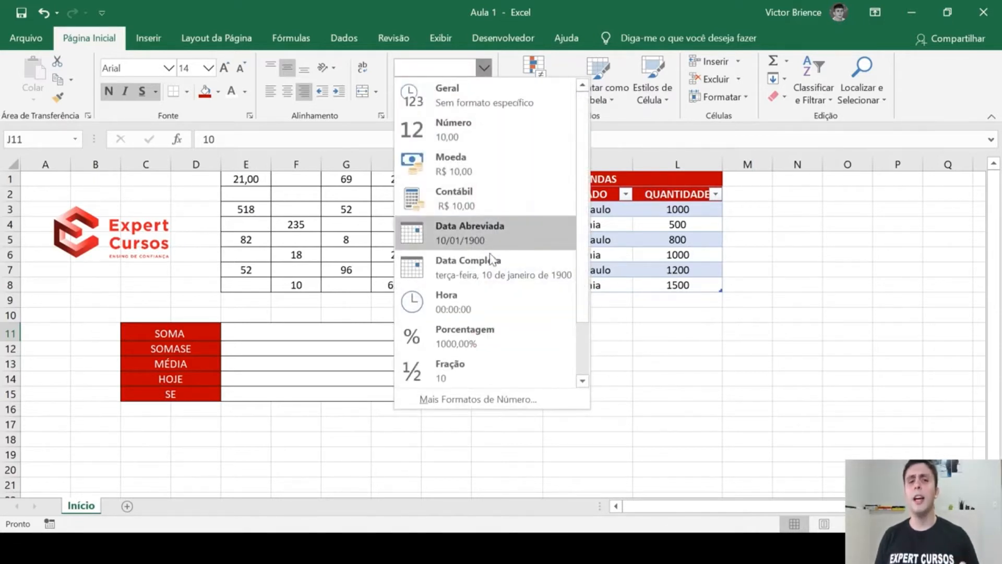
click(484, 69)
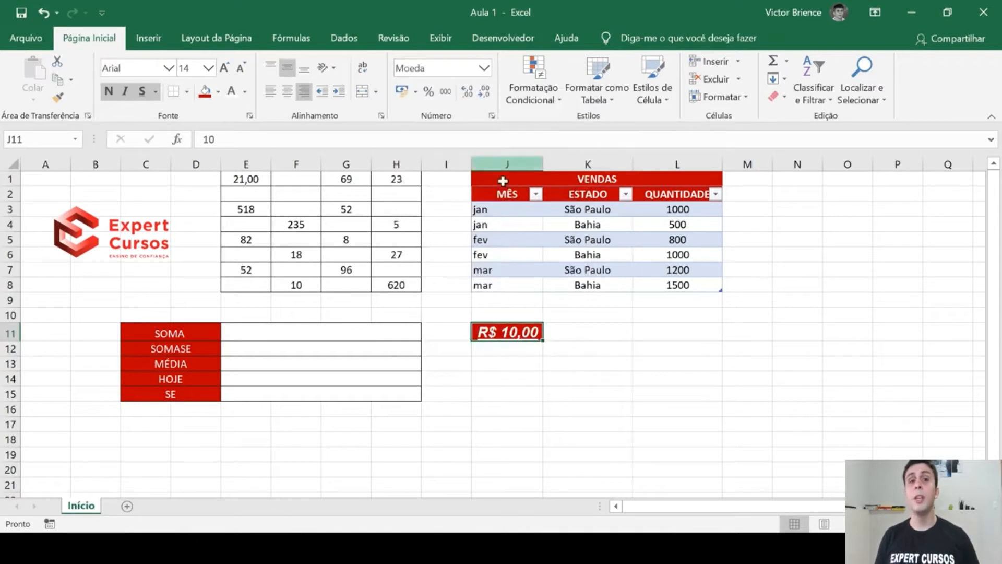
Clear the value from cell J11 and change its fill to white.
click(578, 417)
click(509, 333)
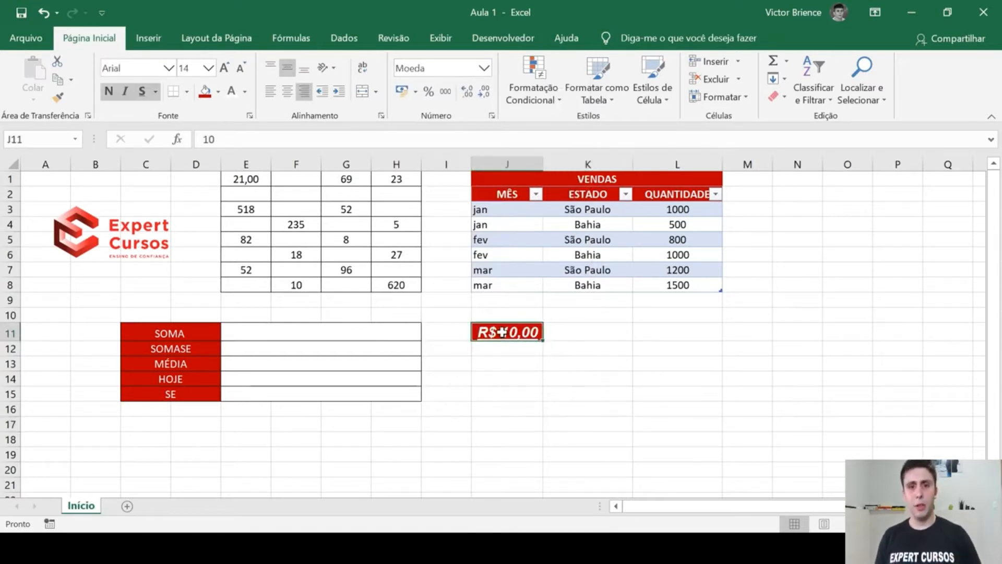
key(Delete)
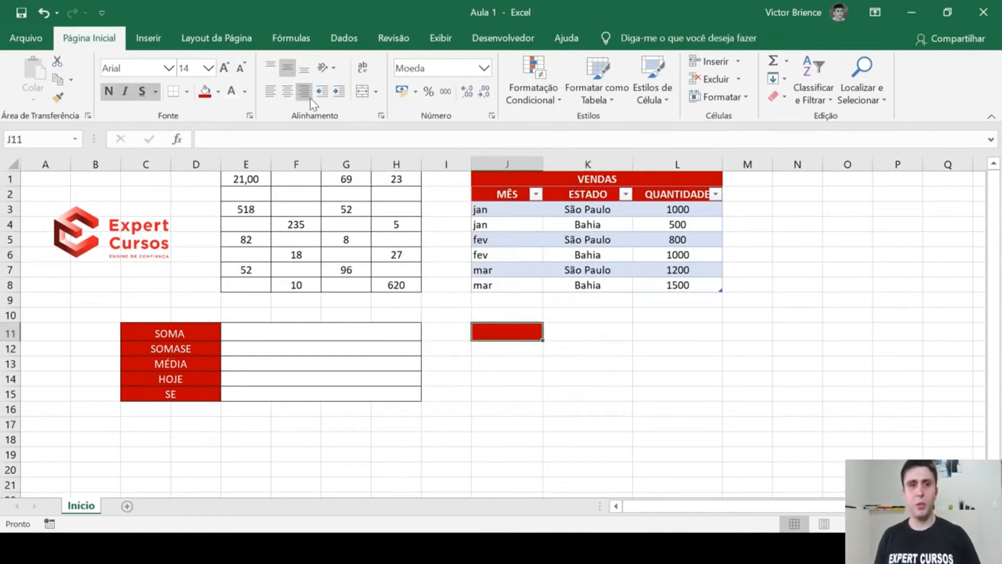
click(217, 94)
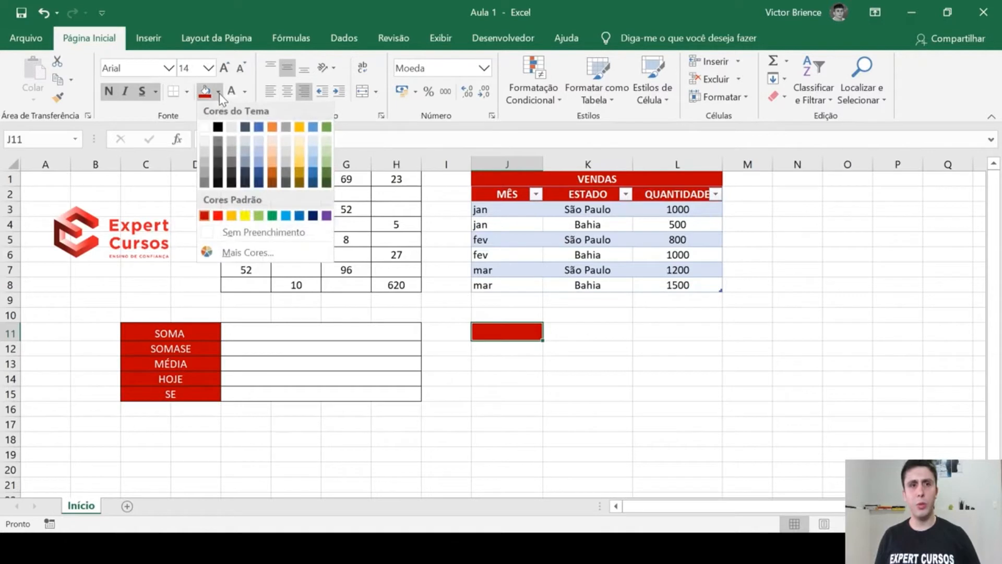
click(208, 132)
click(562, 389)
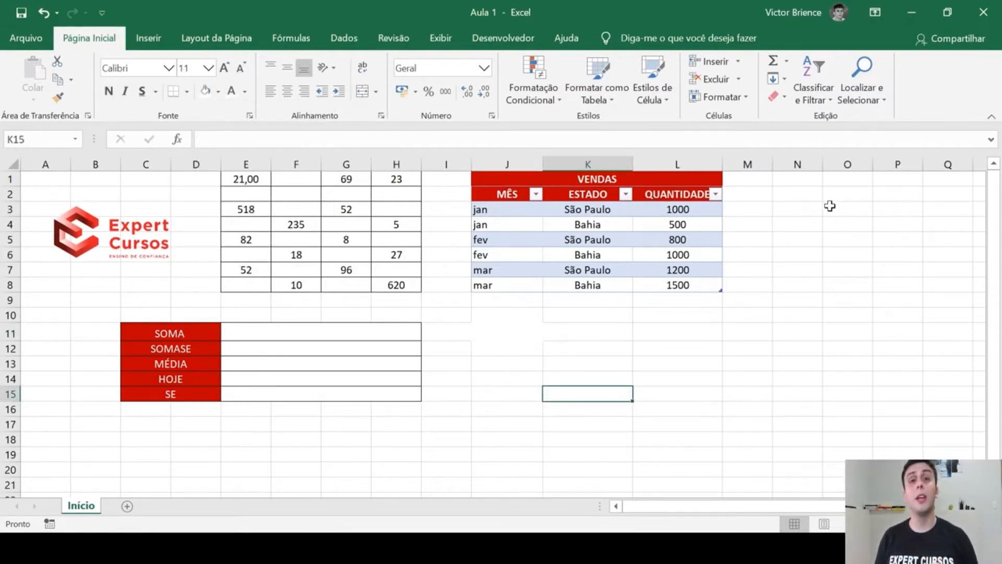
Set the width of column N to 15.
right_click(799, 164)
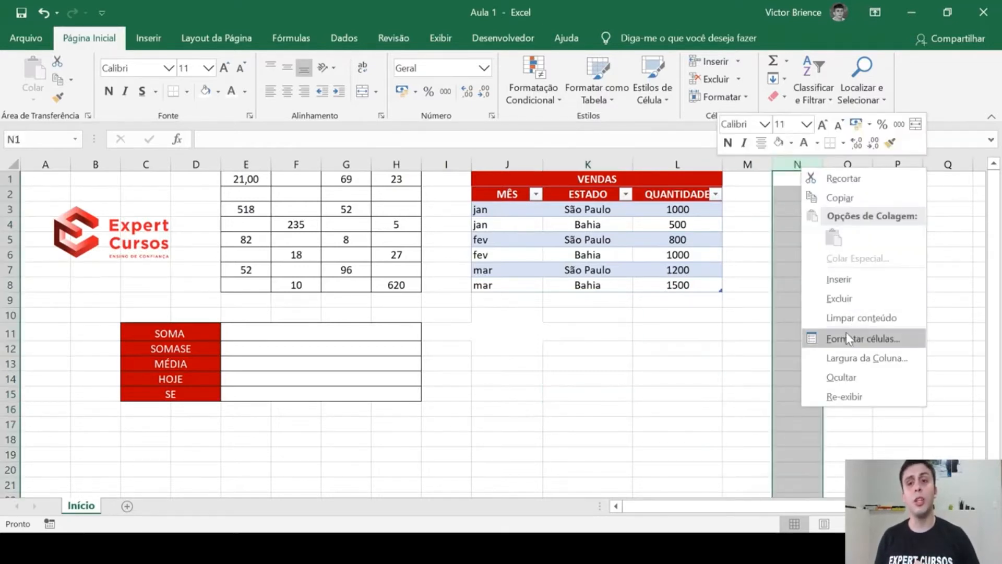
click(849, 355)
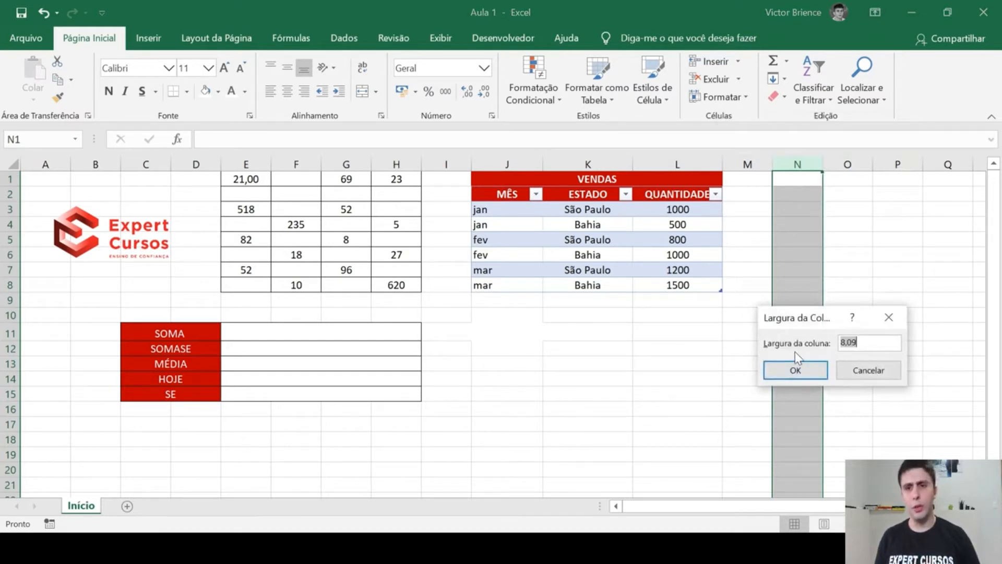
text(15)
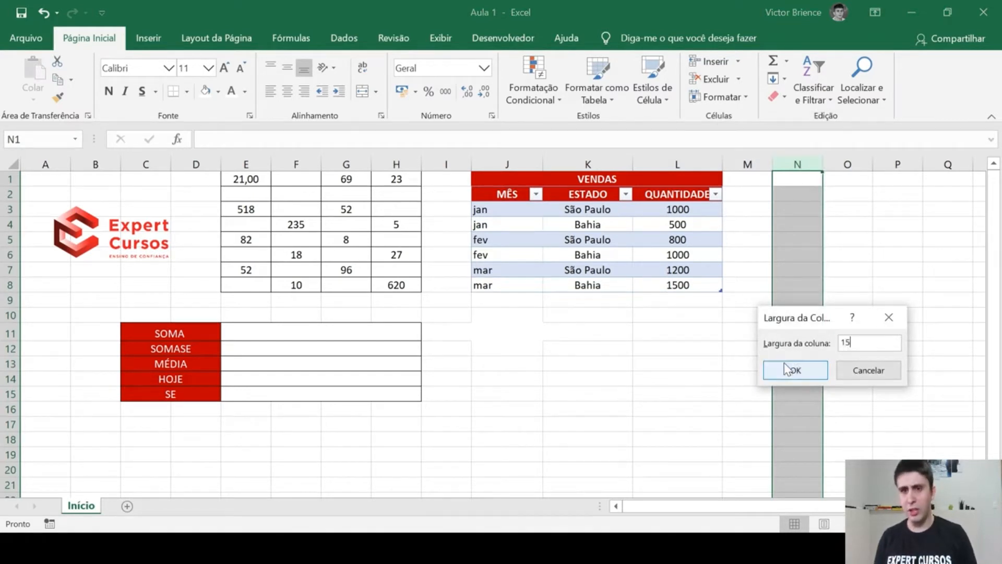
click(785, 364)
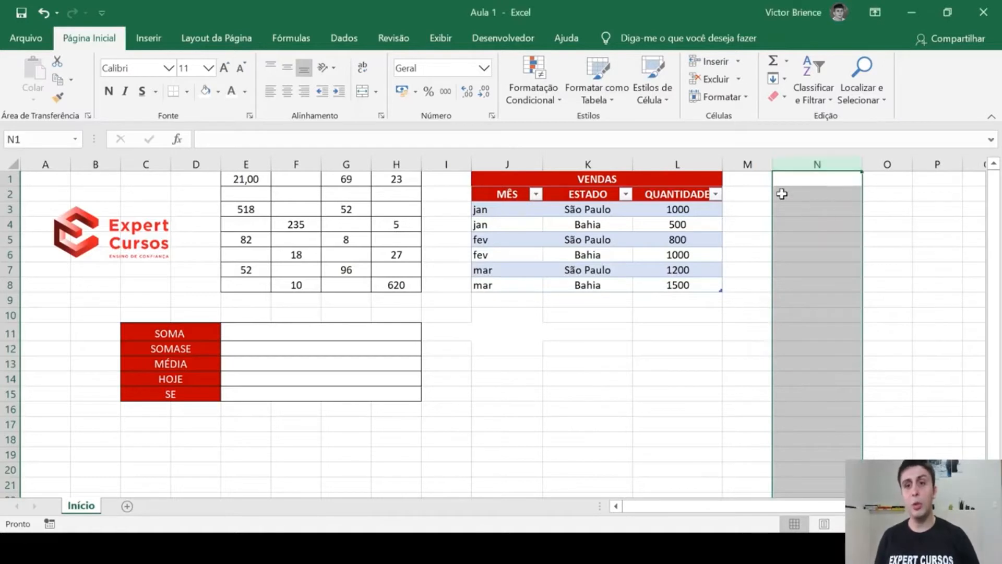
Set the height of row 18 to 20.
right_click(14, 440)
click(58, 392)
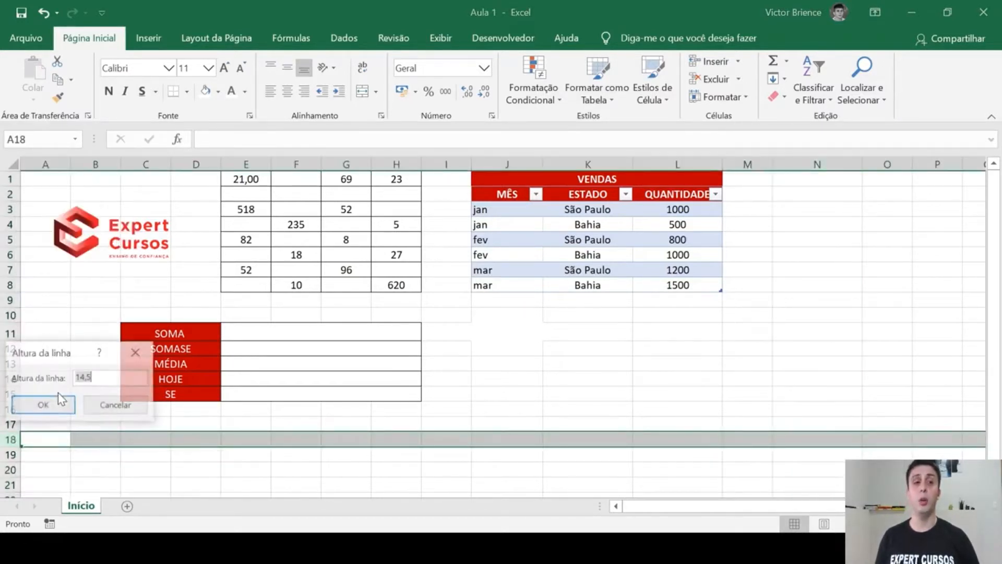
text(20)
click(53, 405)
click(521, 354)
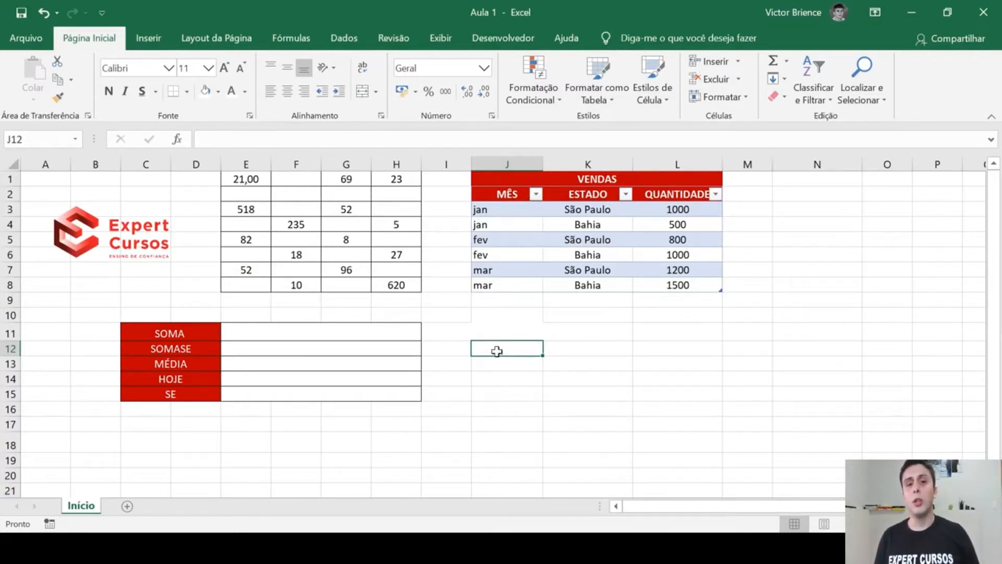
Merge and centre cells J12 and K12.
drag(511, 350, 585, 351)
click(559, 384)
click(527, 350)
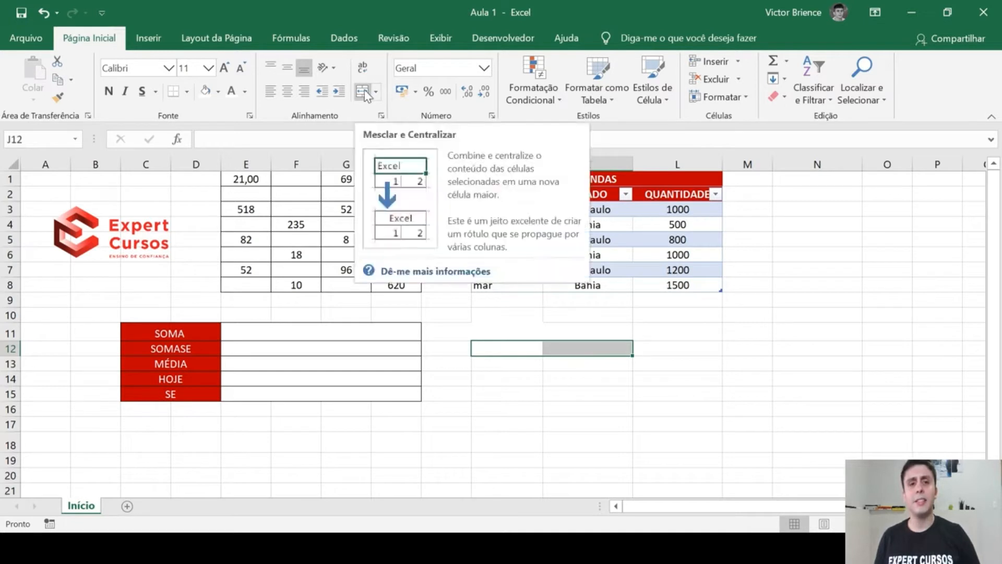
click(518, 364)
click(528, 352)
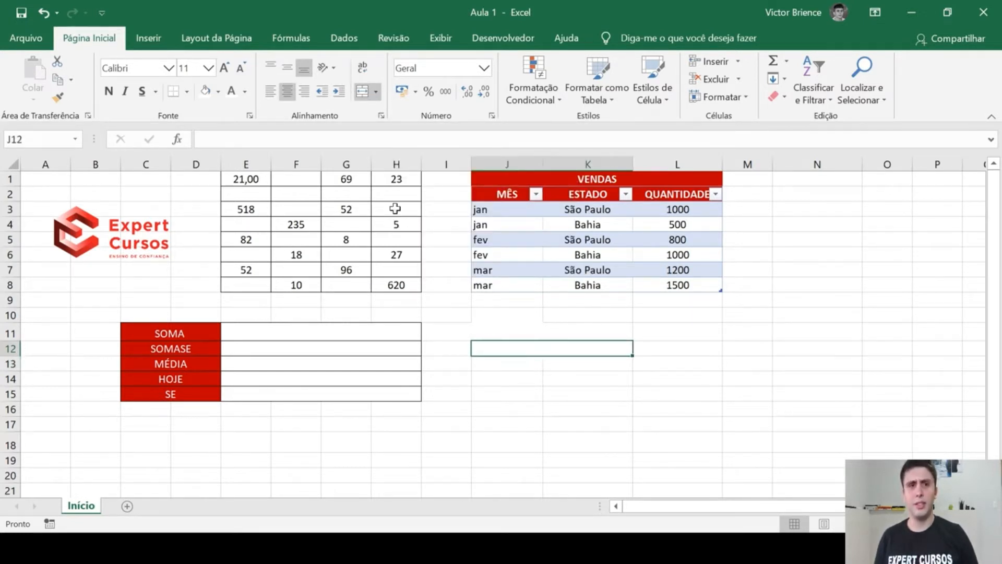
Look over the available border options for the merged cell J12 without applying any.
click(187, 93)
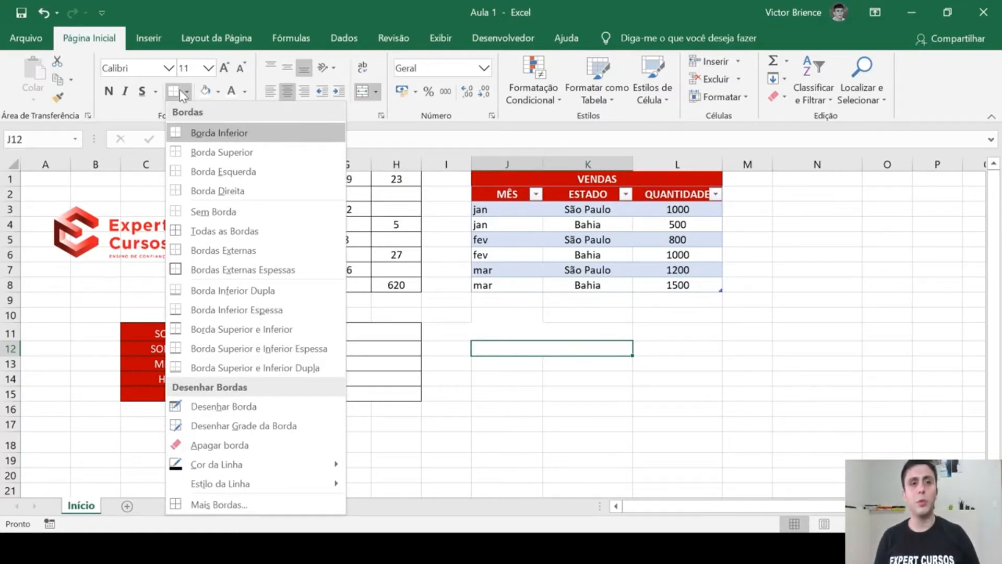
click(559, 304)
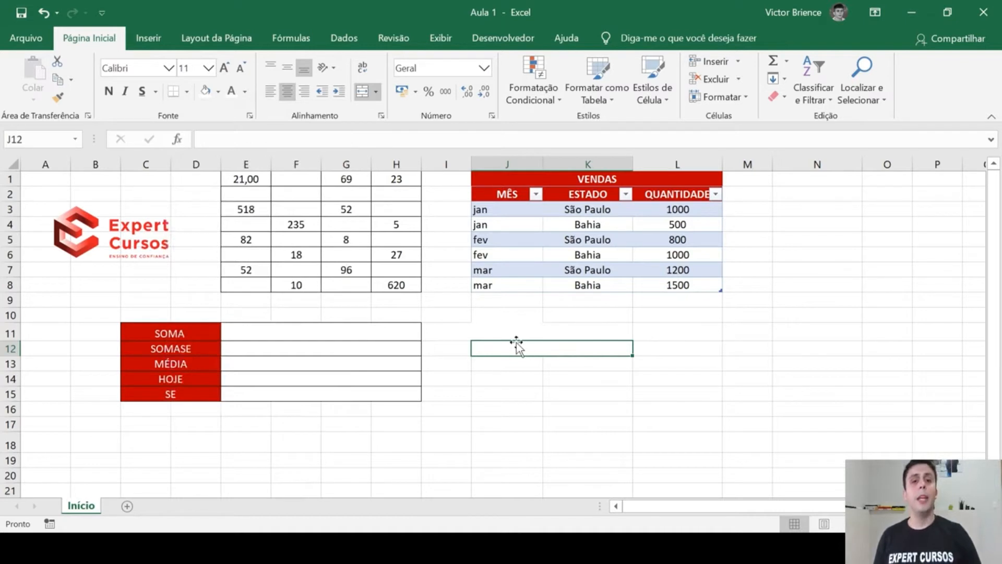
click(513, 396)
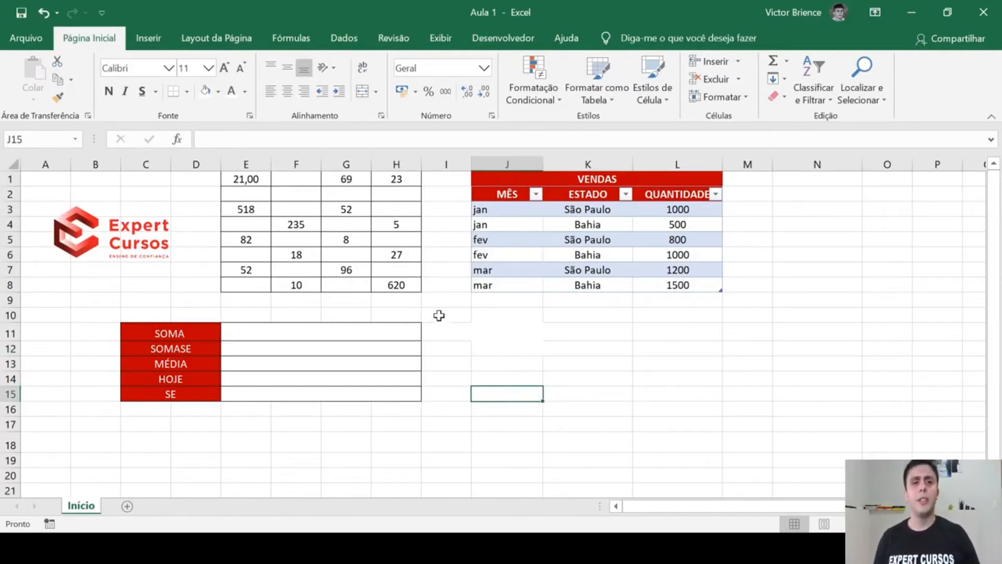
Examine the number grid in E1:H8, the logo image and the function labels from SOMA to SE in C11:C15.
drag(237, 180, 408, 286)
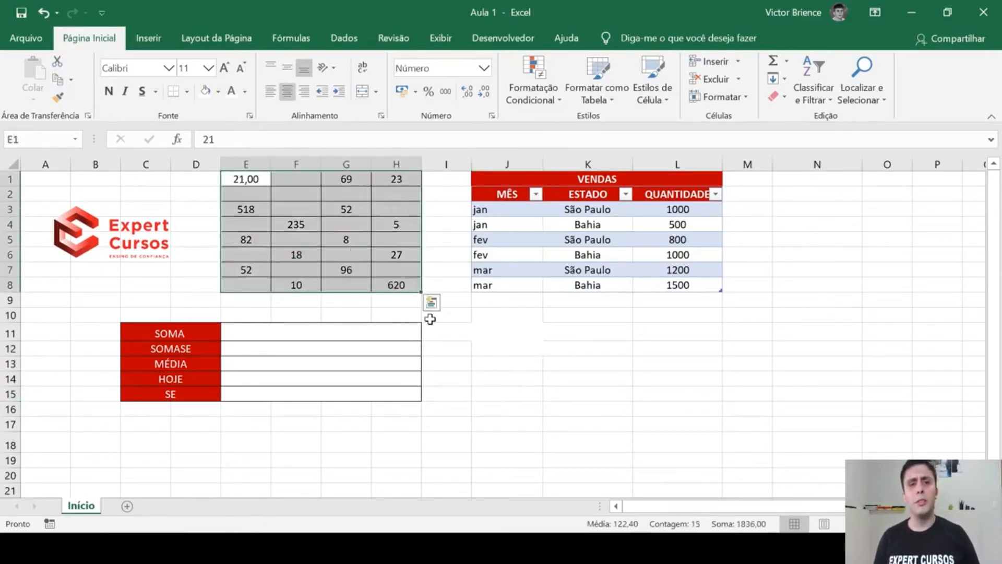
click(526, 362)
click(135, 256)
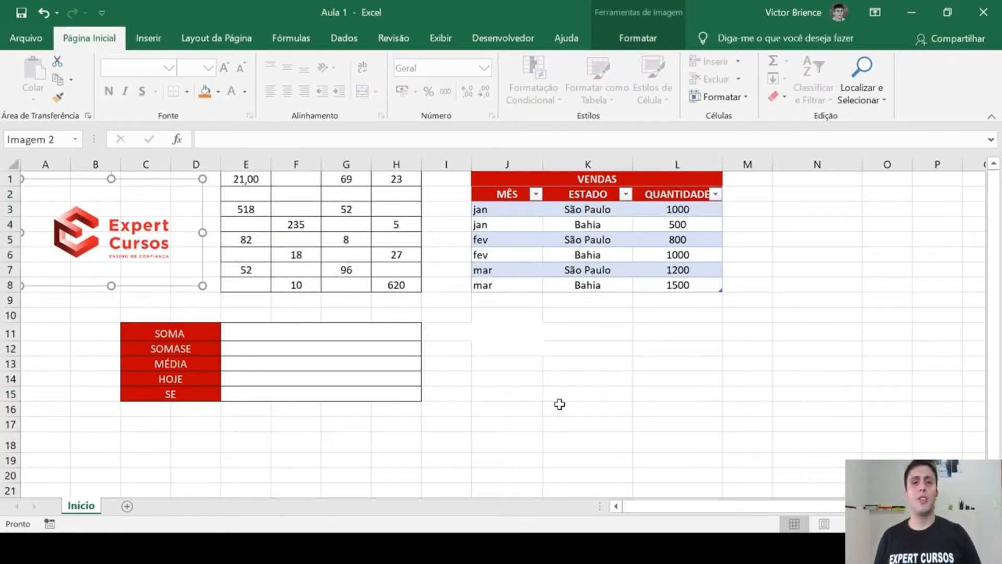
click(547, 381)
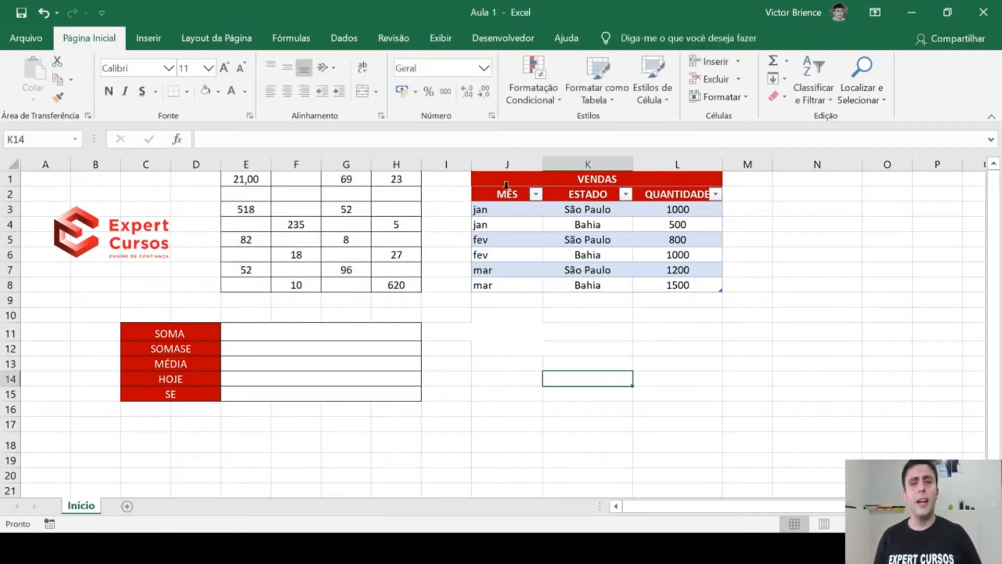
drag(246, 180, 397, 285)
click(503, 374)
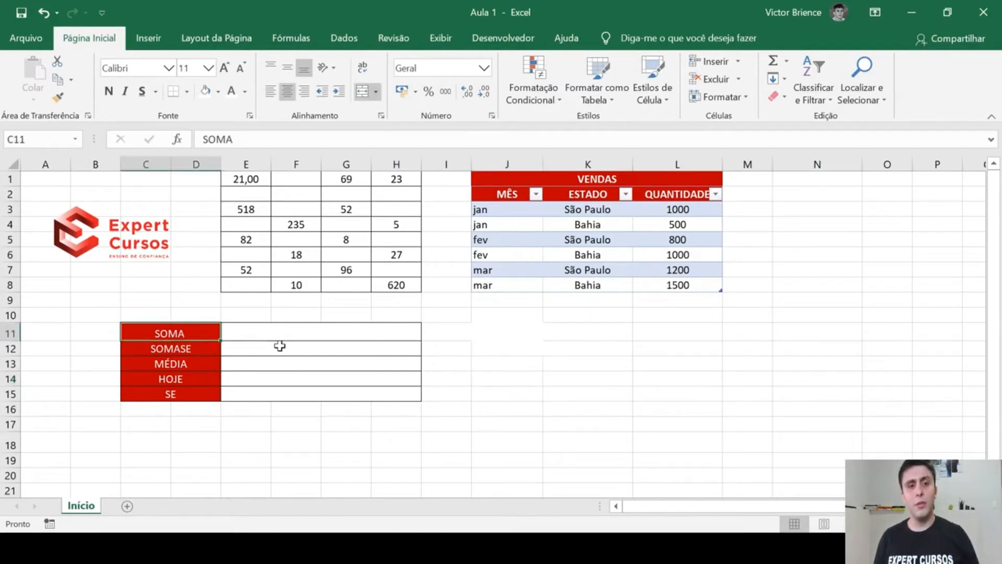
key(Down)
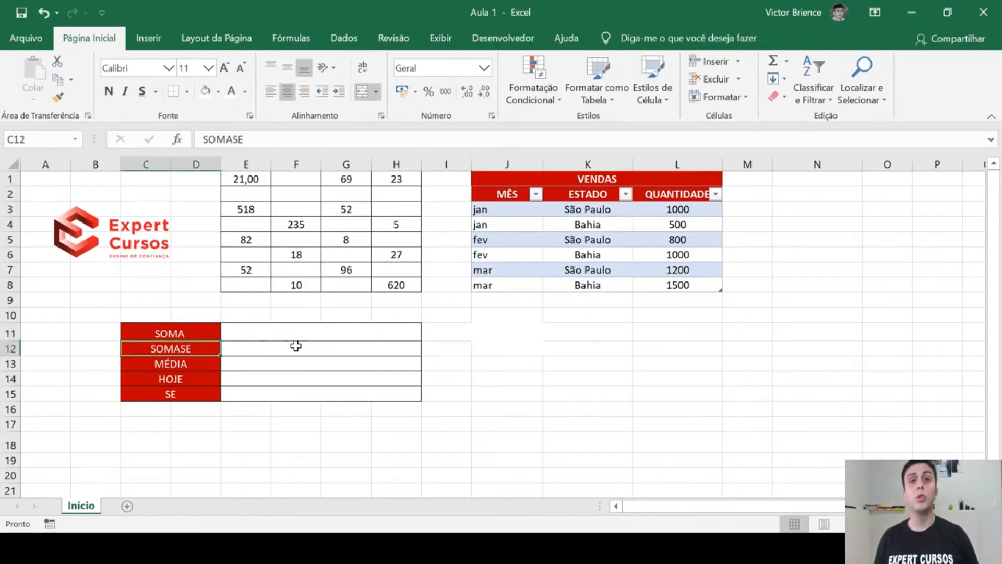
key(Down)
key(Down)
key(Down)
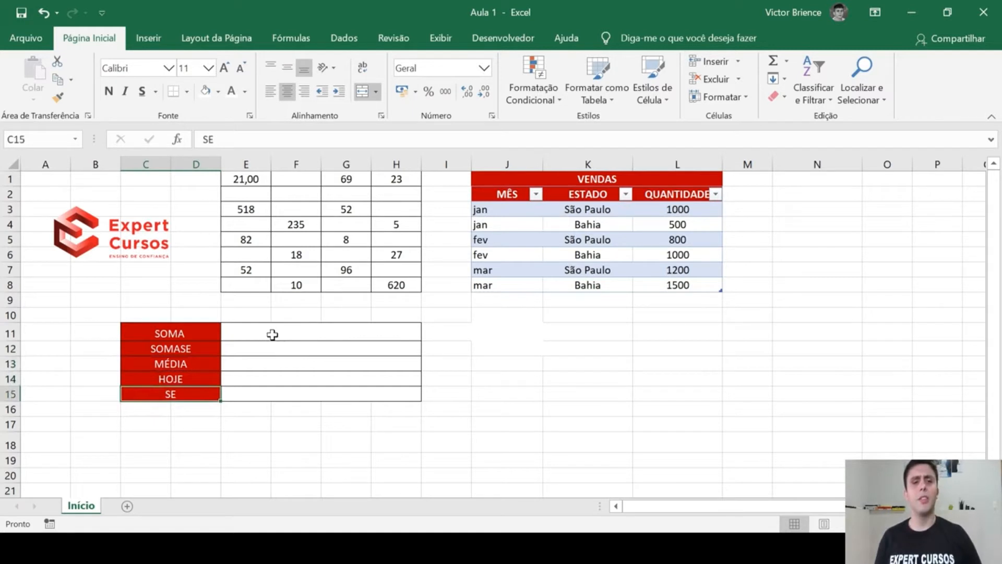
click(274, 333)
drag(245, 179, 393, 285)
Enter the formula =SOMA(E1:H8) in cell E11, beside the SOMA label.
click(296, 331)
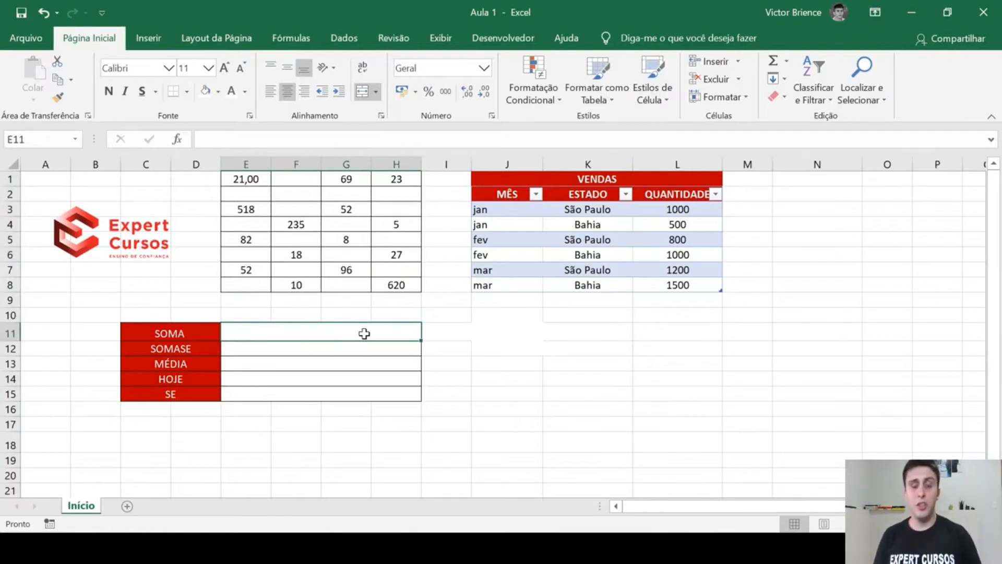
text(=)
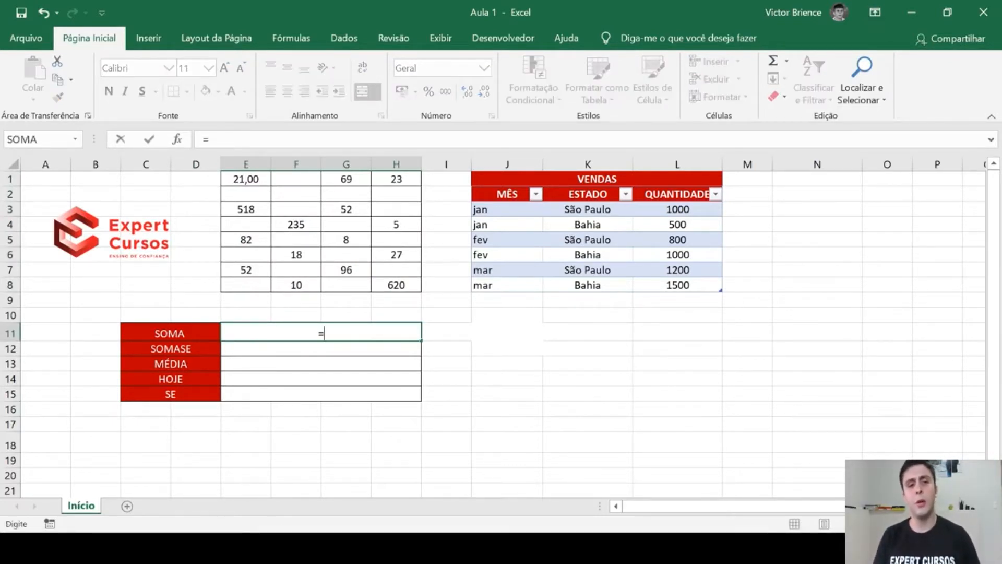
text(SOMA)
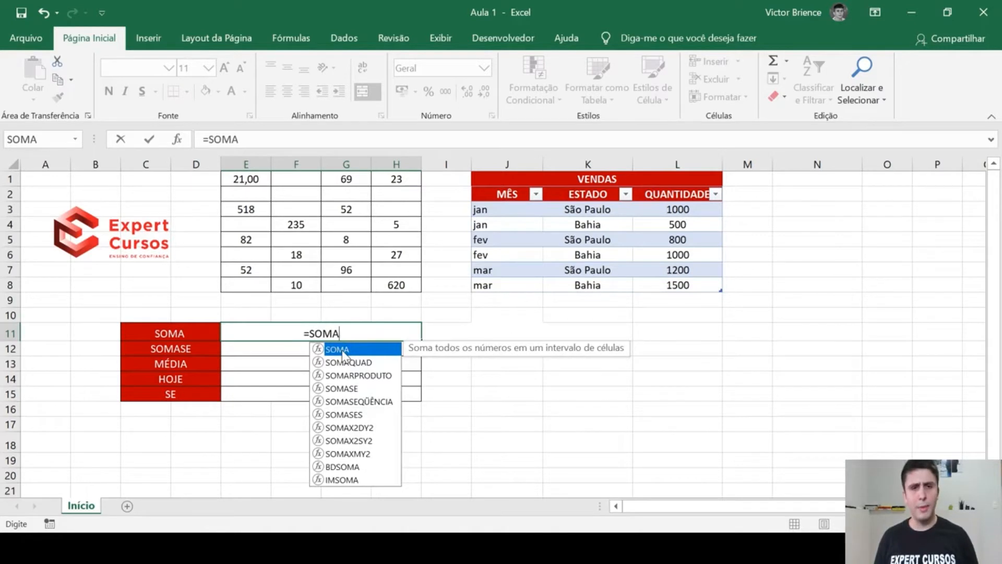
double_click(342, 350)
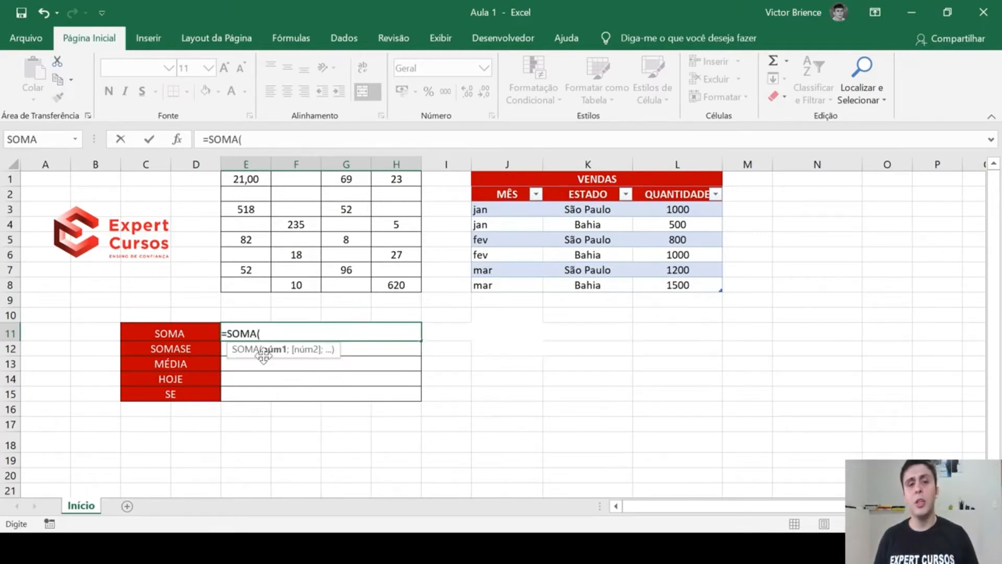
drag(242, 179, 381, 280)
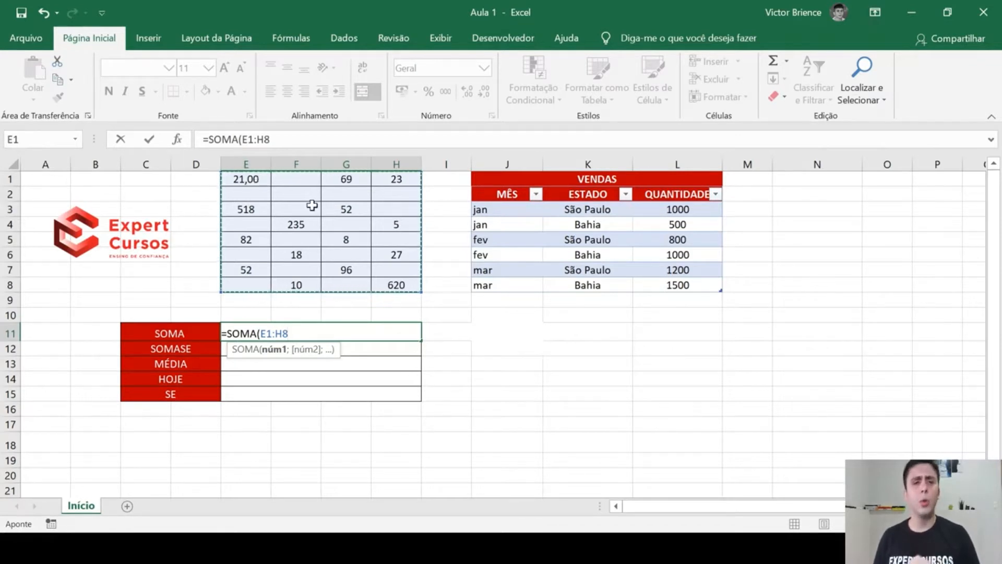
text())
key(Return)
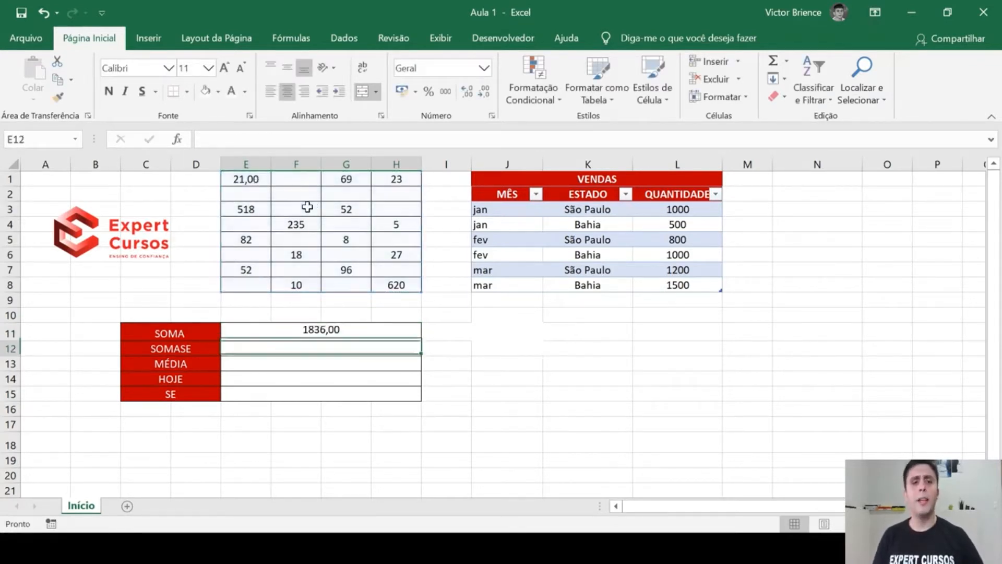
Change the number format of the SOMA result in cell E11 to Geral.
click(285, 330)
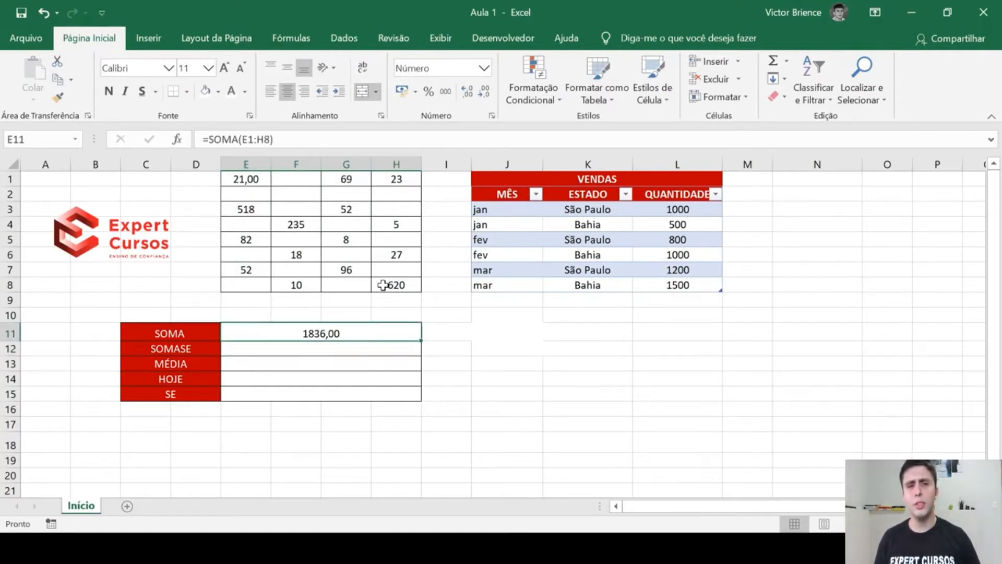
click(484, 68)
click(461, 92)
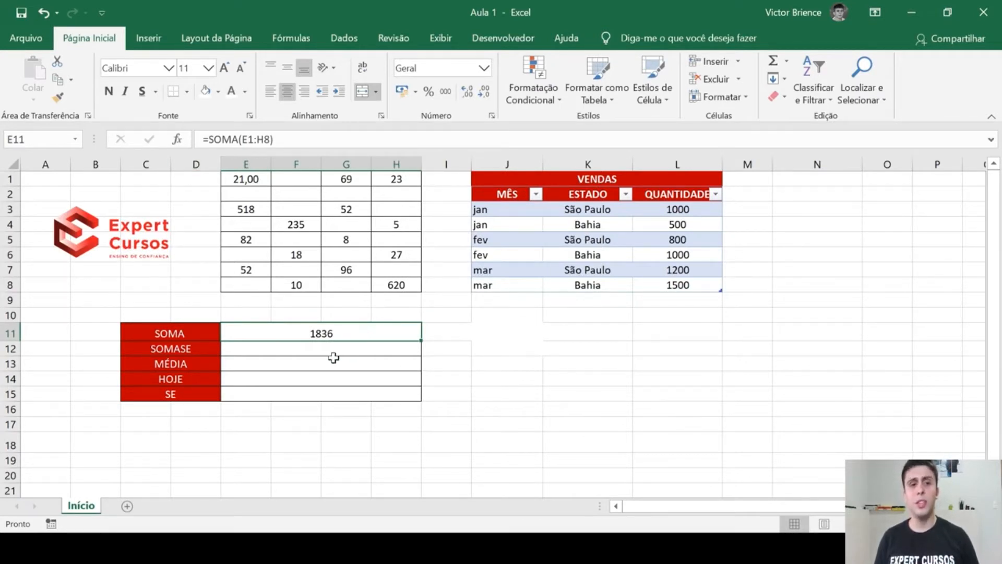
Examine the number grid E1:H8 for values greater than 500, checking cells E3 and H8.
click(389, 351)
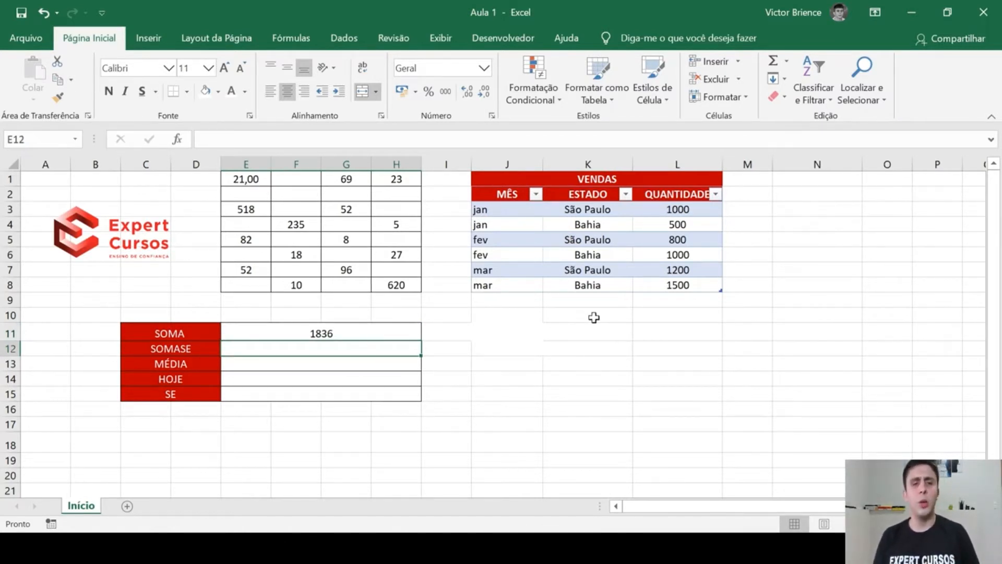
drag(243, 180, 385, 291)
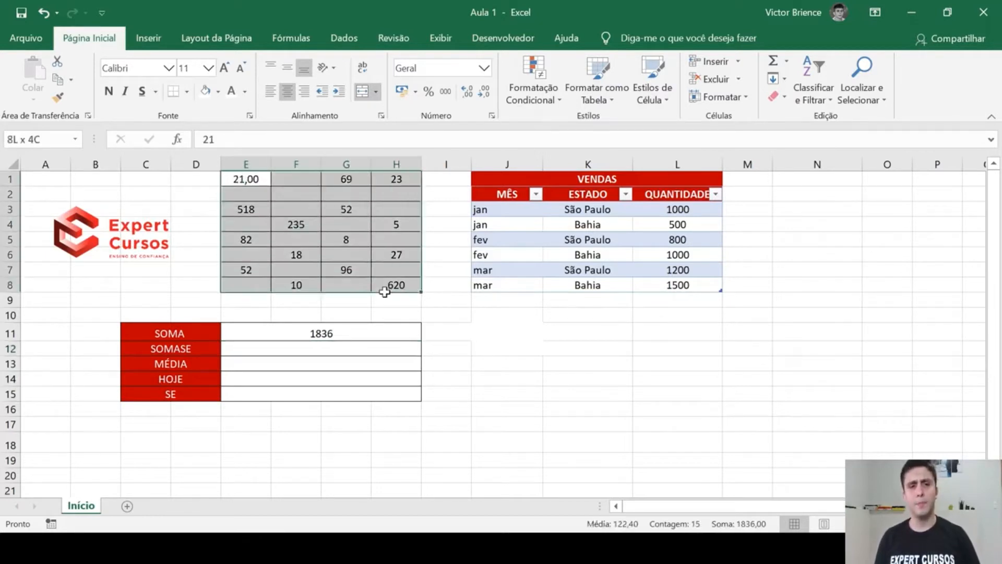
click(470, 333)
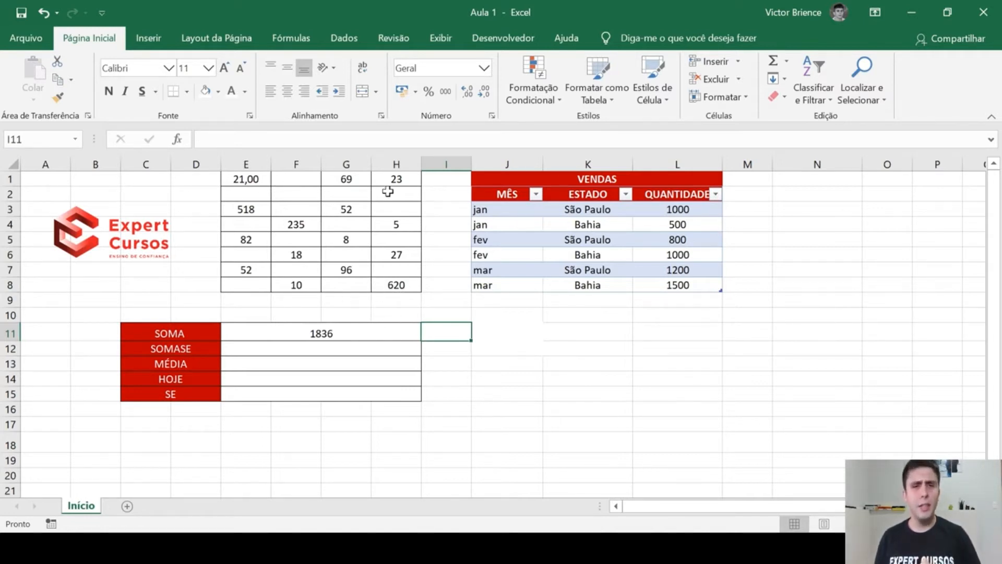
click(243, 212)
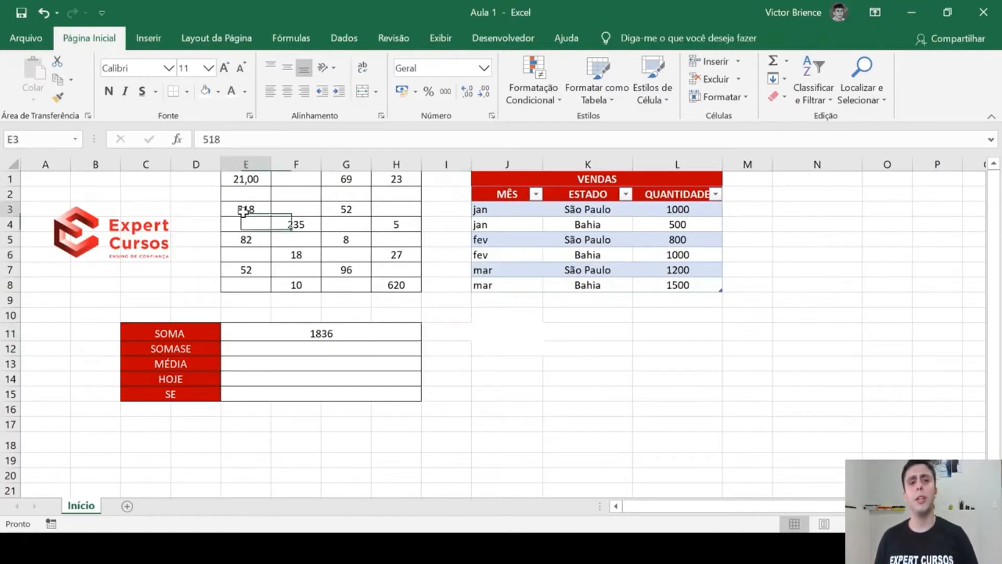
click(384, 284)
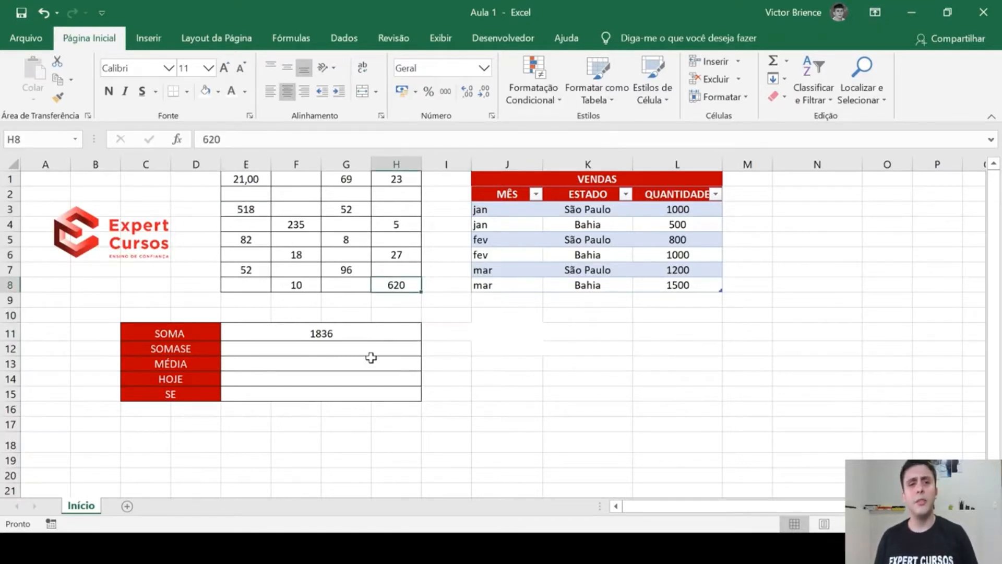
Enter the formula =SOMASE(E1:H8;">500";E1:H8) in cell E12, beside the SOMASE label.
click(355, 353)
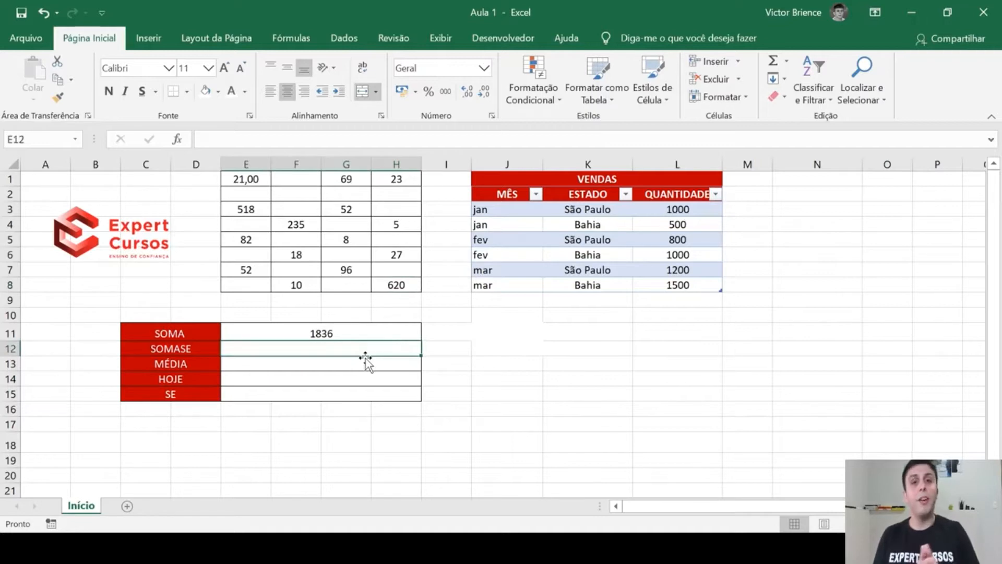
text(=)
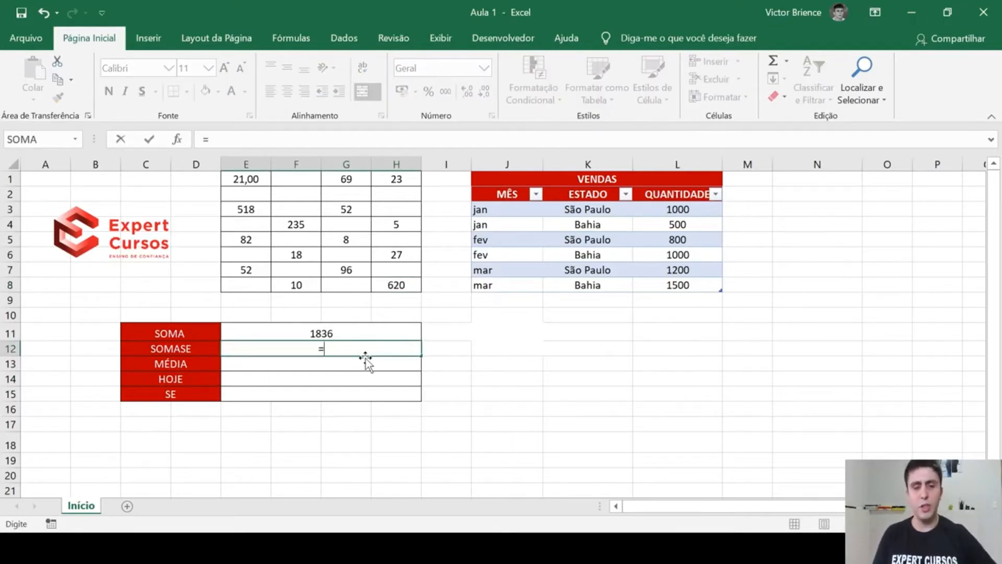
text(SOMASE)
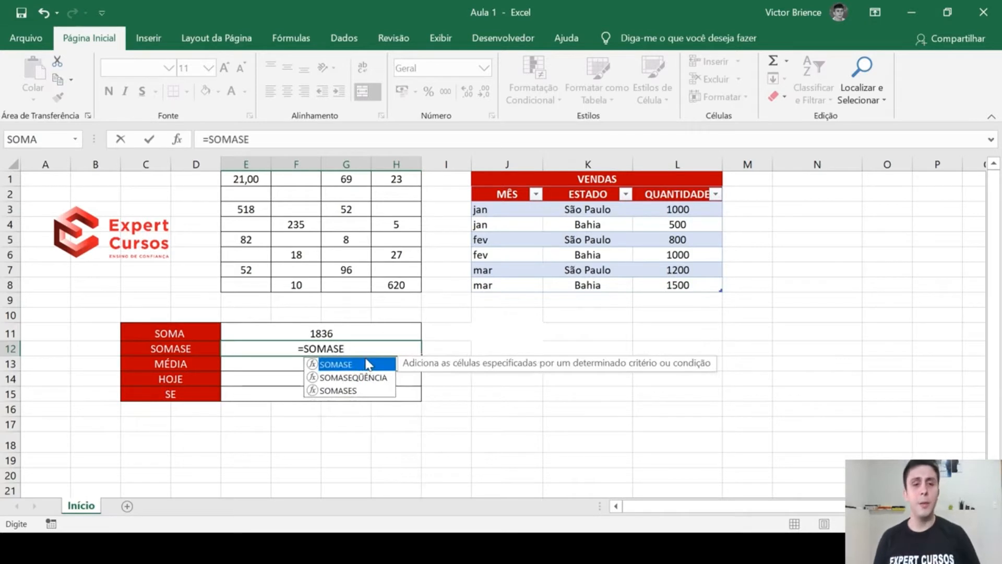
double_click(341, 364)
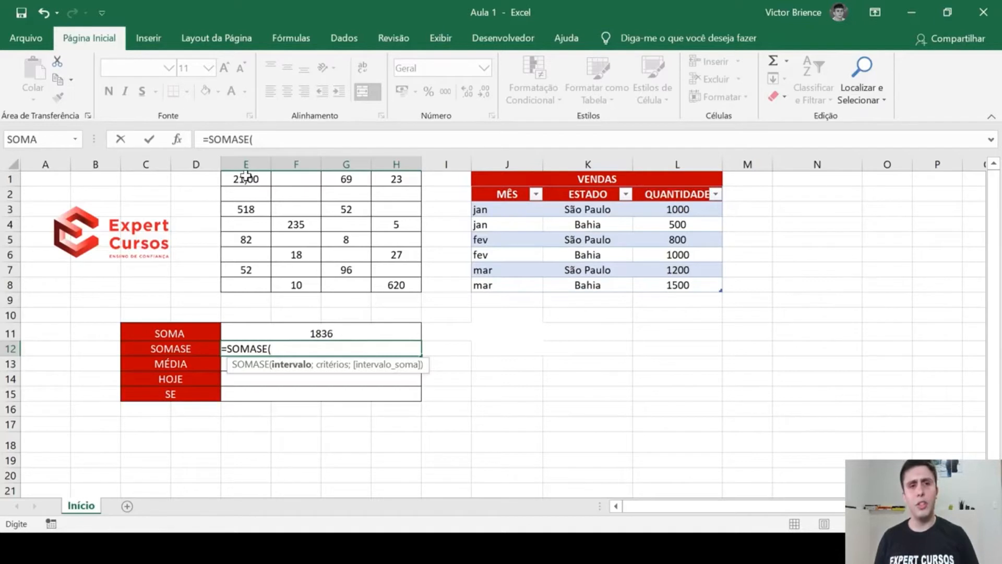
drag(245, 177, 389, 286)
text(;)
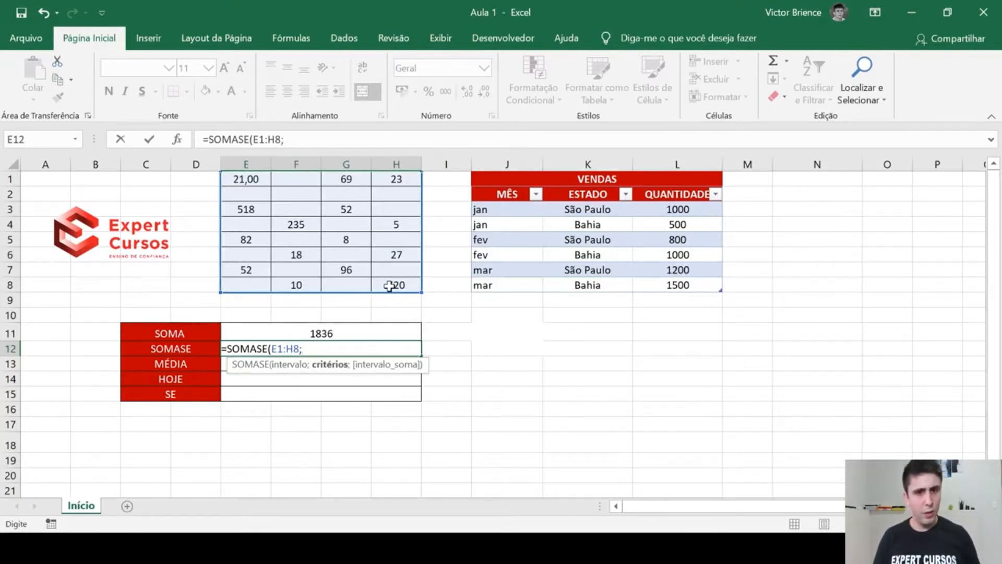
text(">)
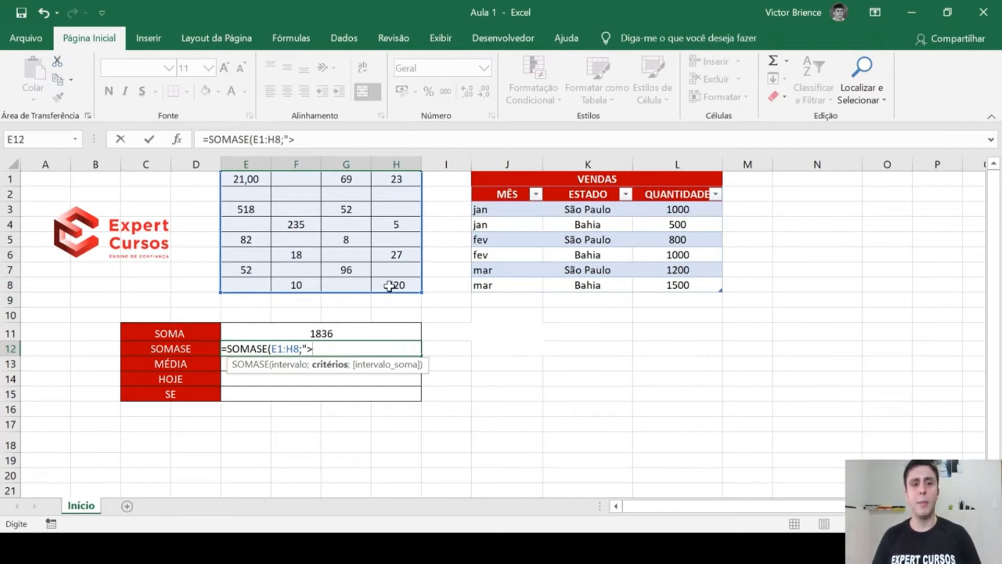
text(500)
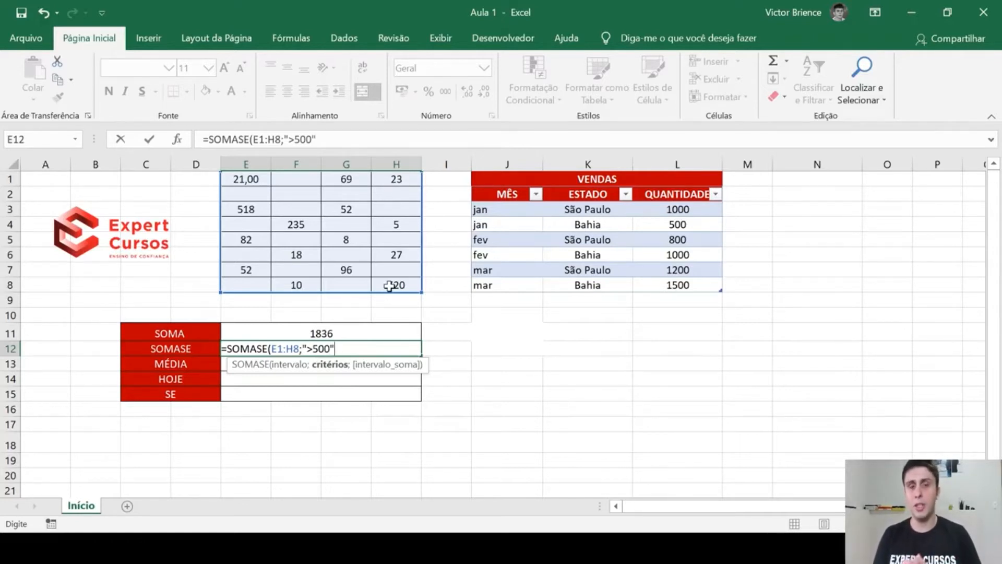
text(;)
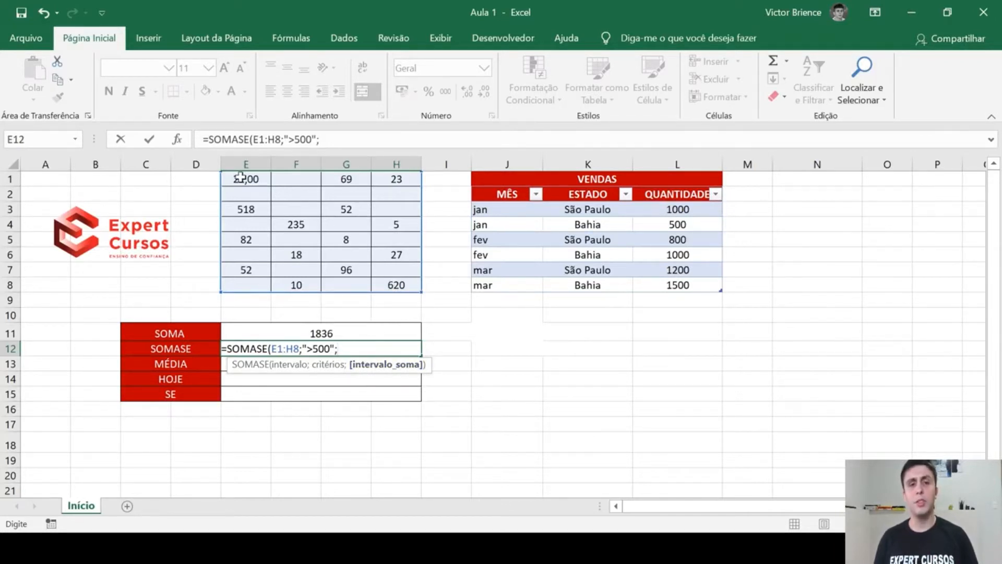
drag(240, 177, 400, 282)
key(Return)
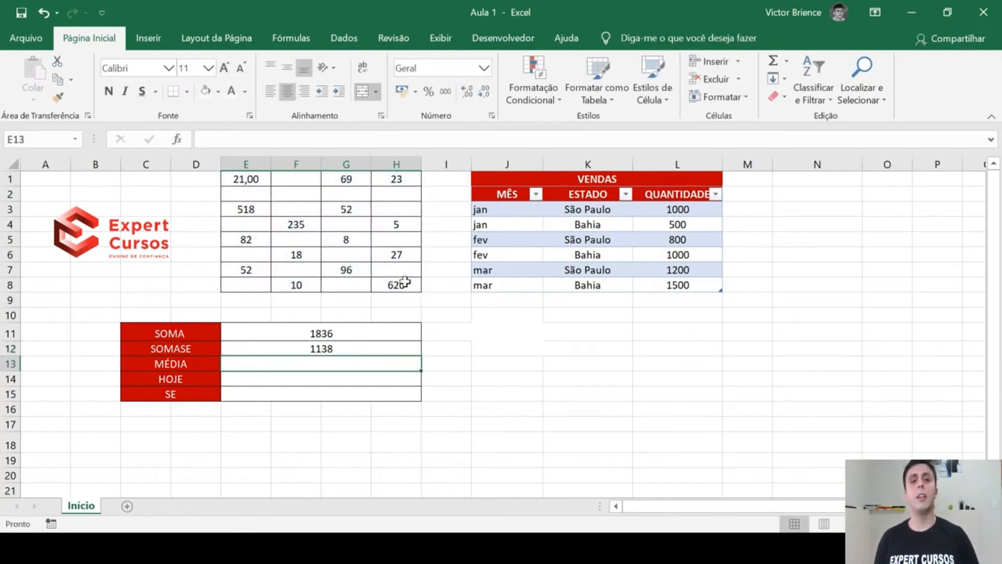
Clear the SOMASE formula from cell E12.
click(325, 350)
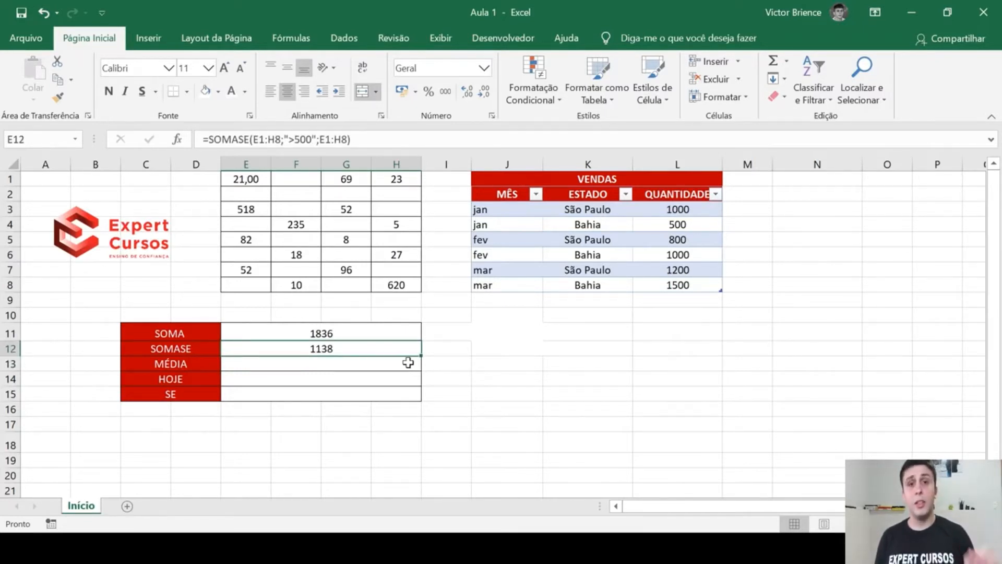
click(364, 384)
click(334, 349)
key(Delete)
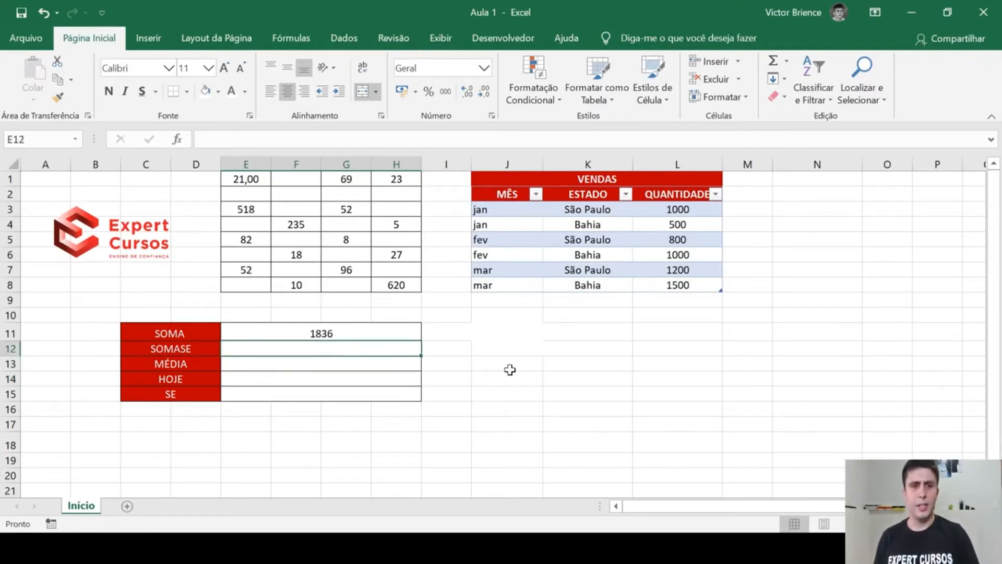
Examine the month, state and quantity entries in the VENDAS table as data for a conditional sum.
click(496, 365)
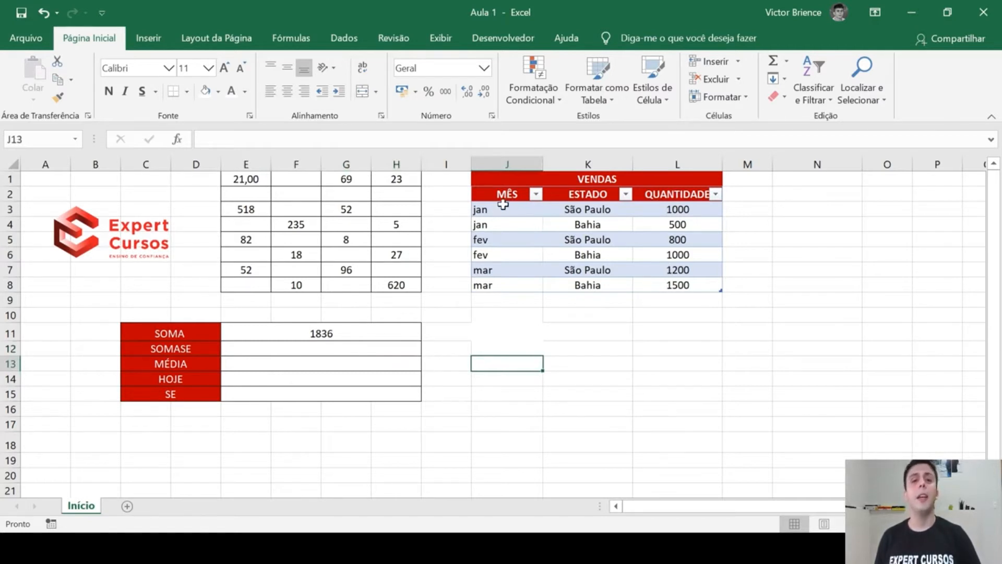
click(478, 208)
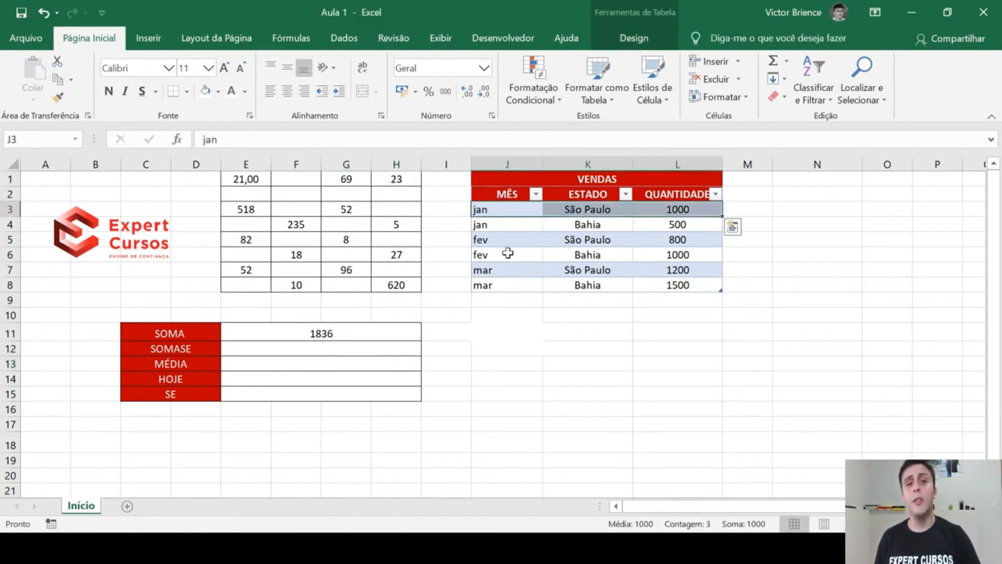
click(509, 257)
click(495, 272)
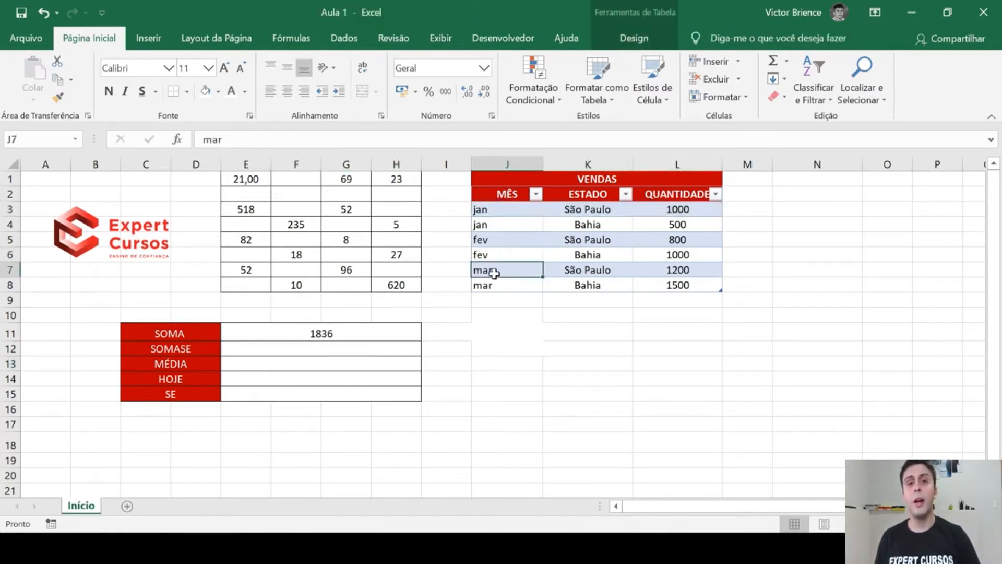
click(591, 211)
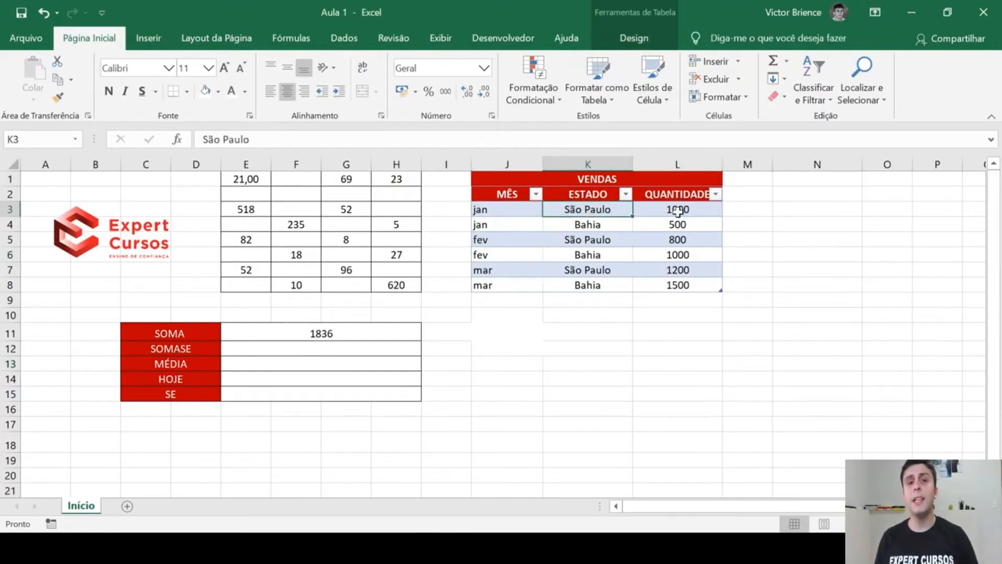
click(271, 350)
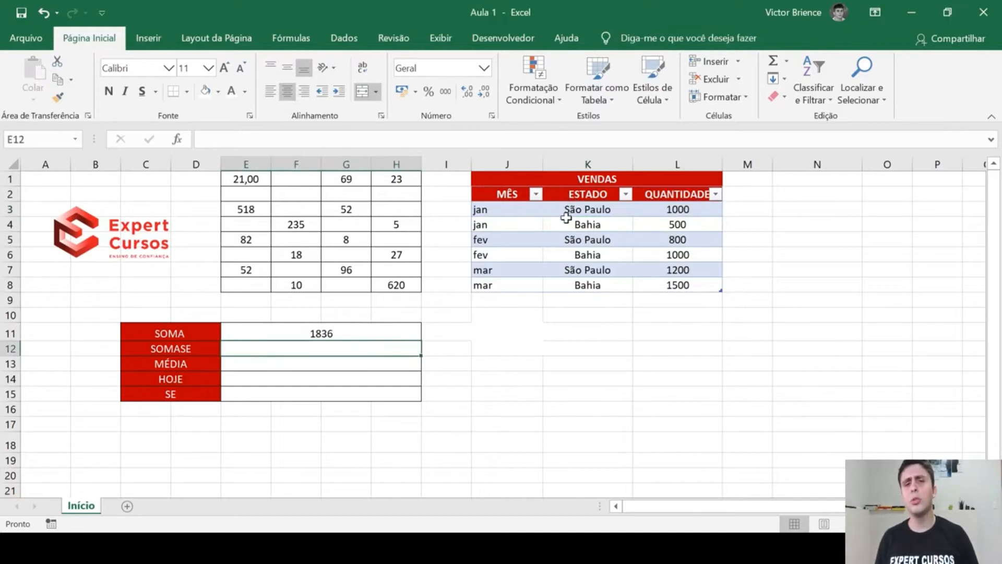
Replace the SOMASE label in cell C12 with São Paulo.
click(166, 352)
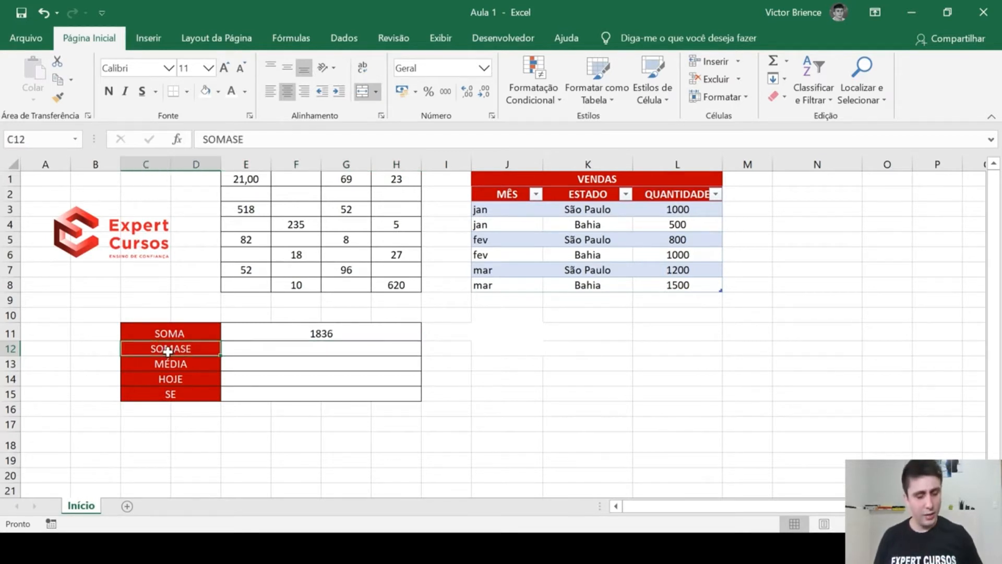
text(sÃO)
key(BackSpace)
key(BackSpace)
text(ão Paulo)
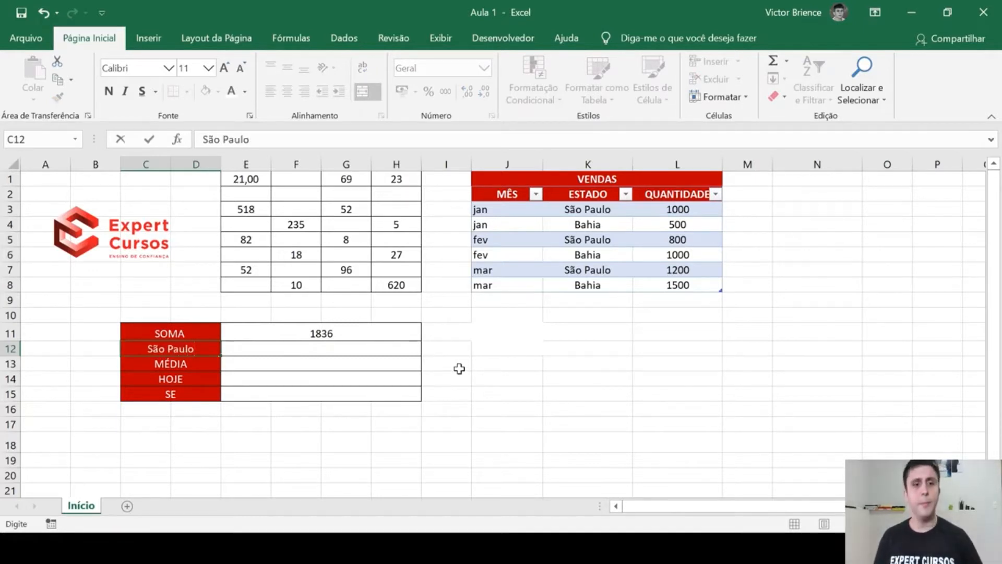
click(459, 368)
click(190, 351)
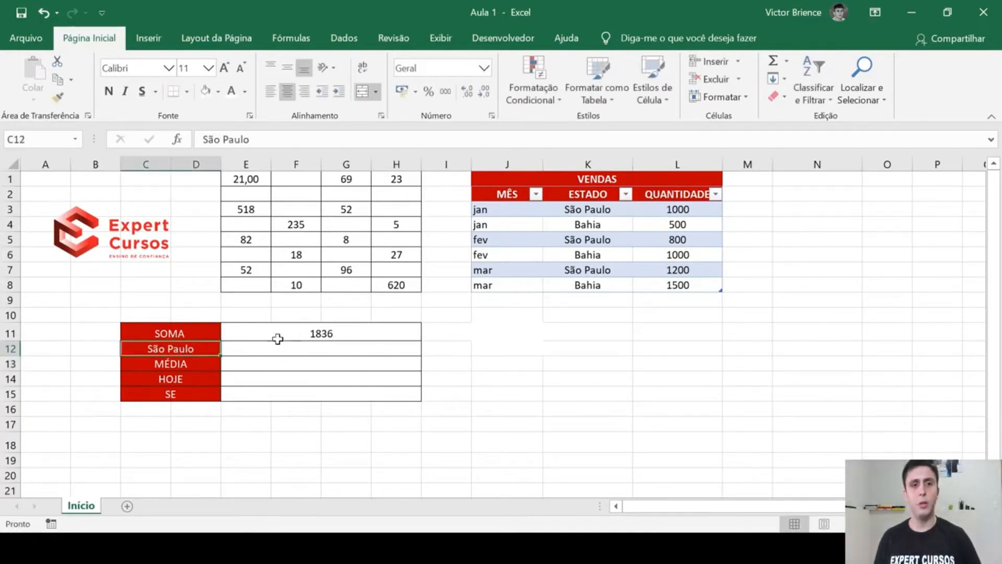
Enter the formula =SOMASE(Tabela1[ESTADO];C12;Tabela1[QUANTIDADE]) in cell E12, beside the São Paulo label.
click(320, 354)
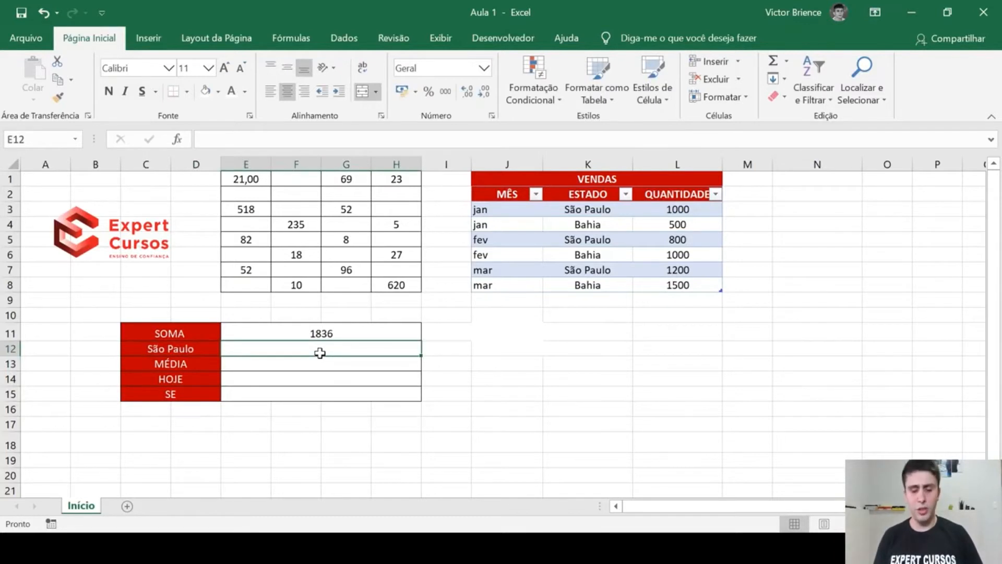
text(=somase)
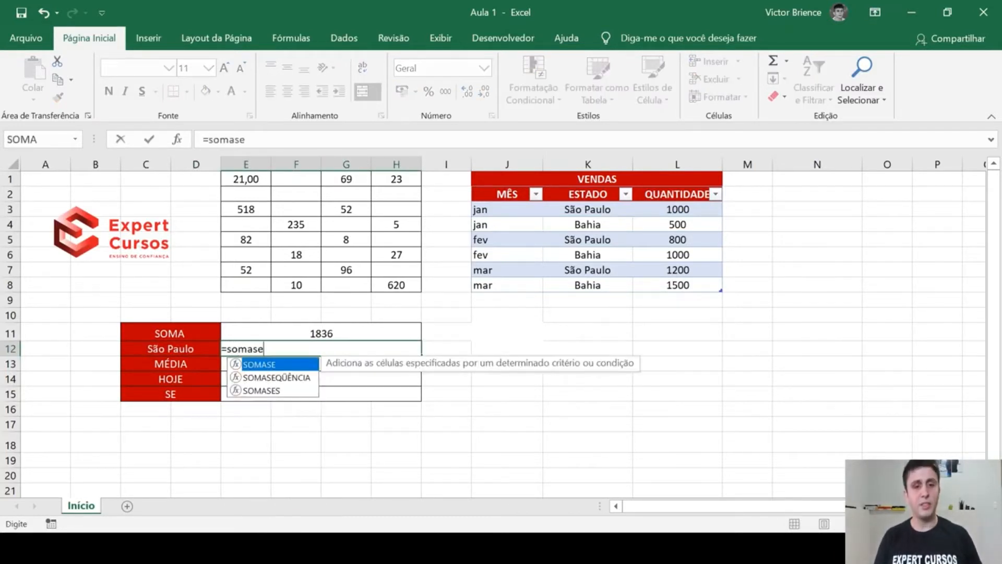
double_click(266, 364)
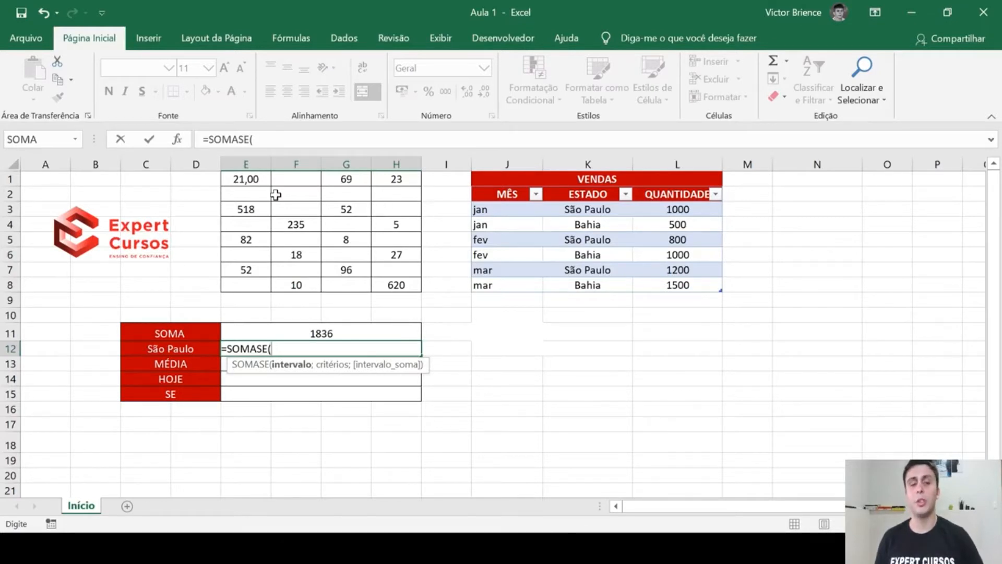
drag(572, 209, 568, 281)
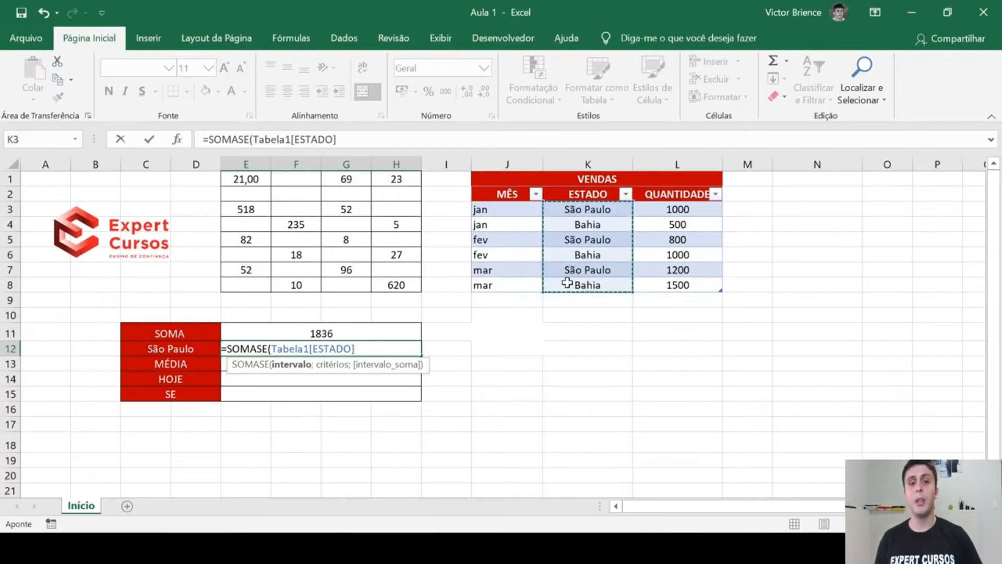
text(;)
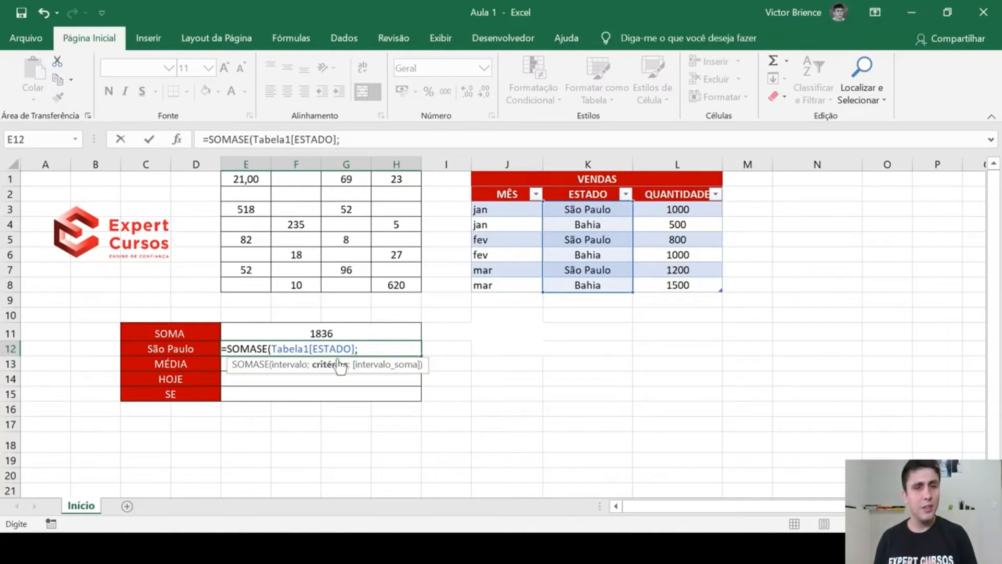
click(192, 352)
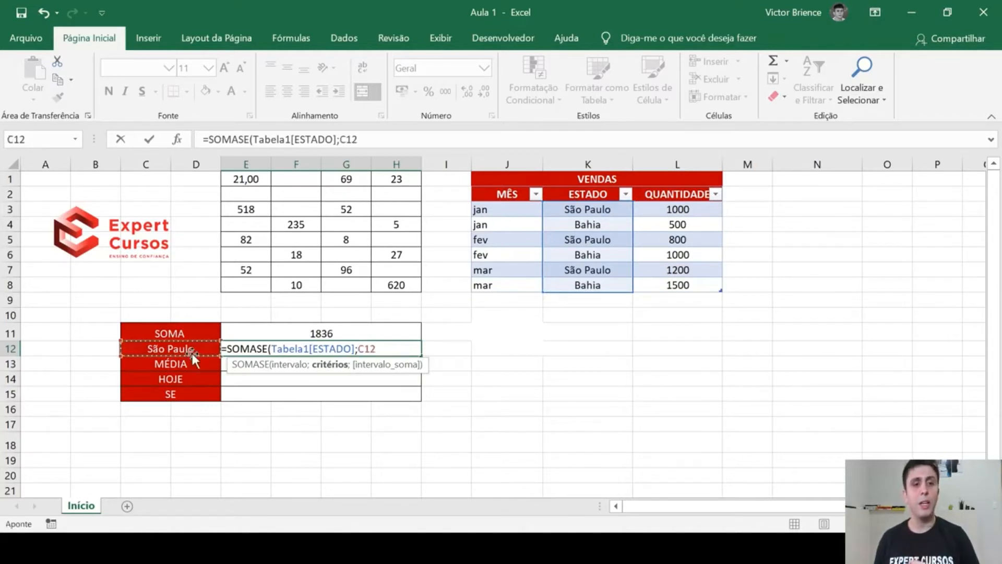
text(;)
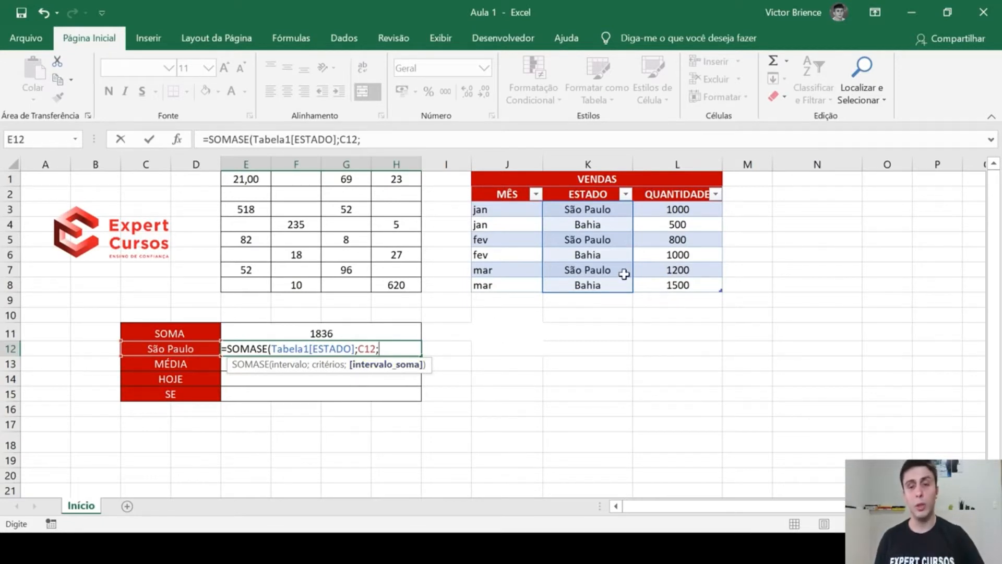
drag(674, 211, 673, 282)
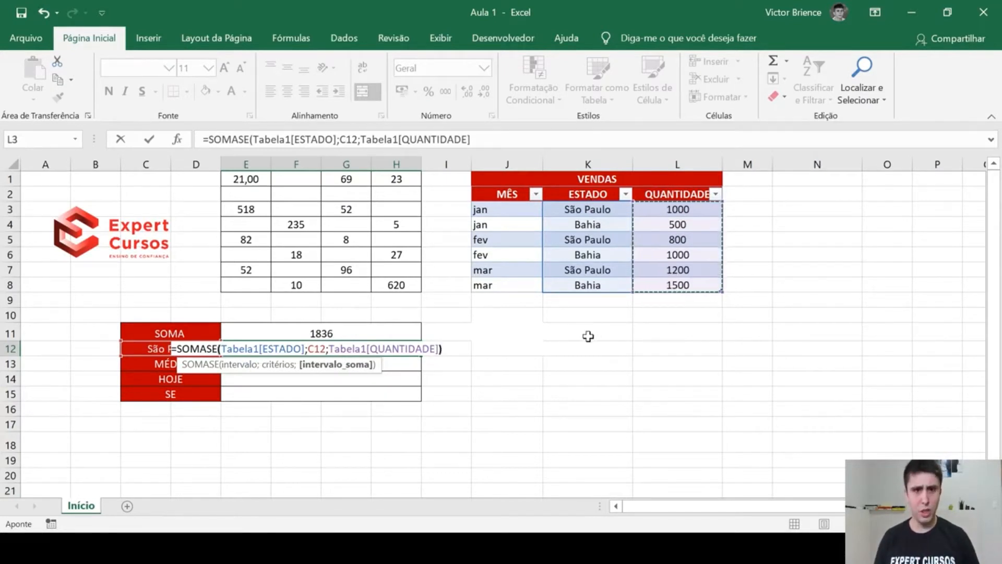
key(Return)
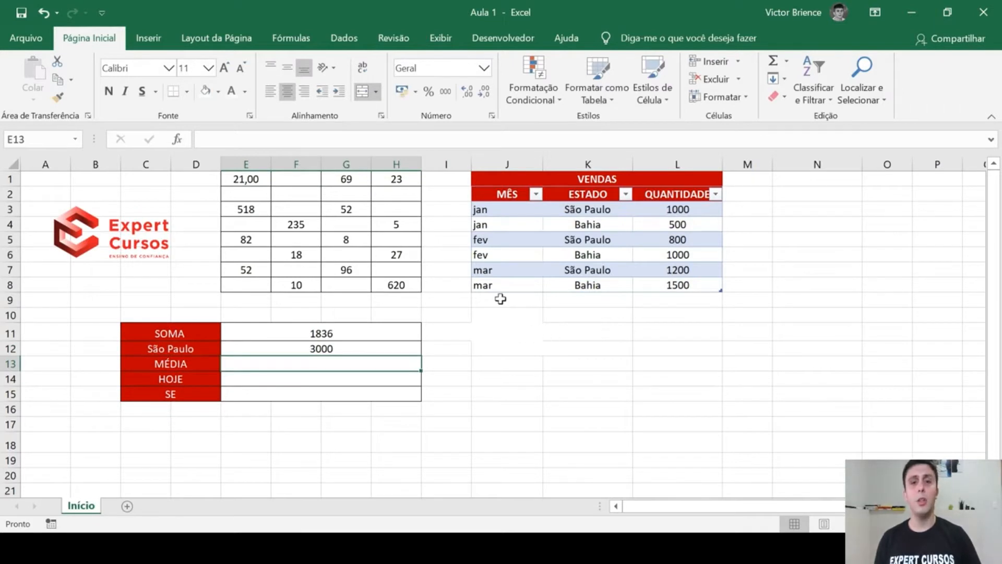
Check the São Paulo quantities in cells L3, L5 and L7 against the conditional sum in E12.
click(678, 211)
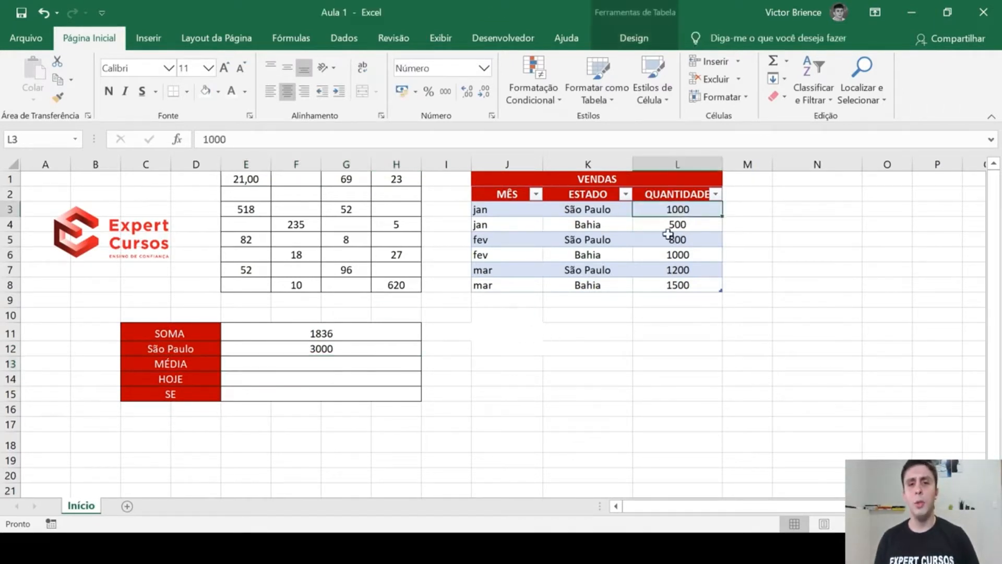
click(677, 239)
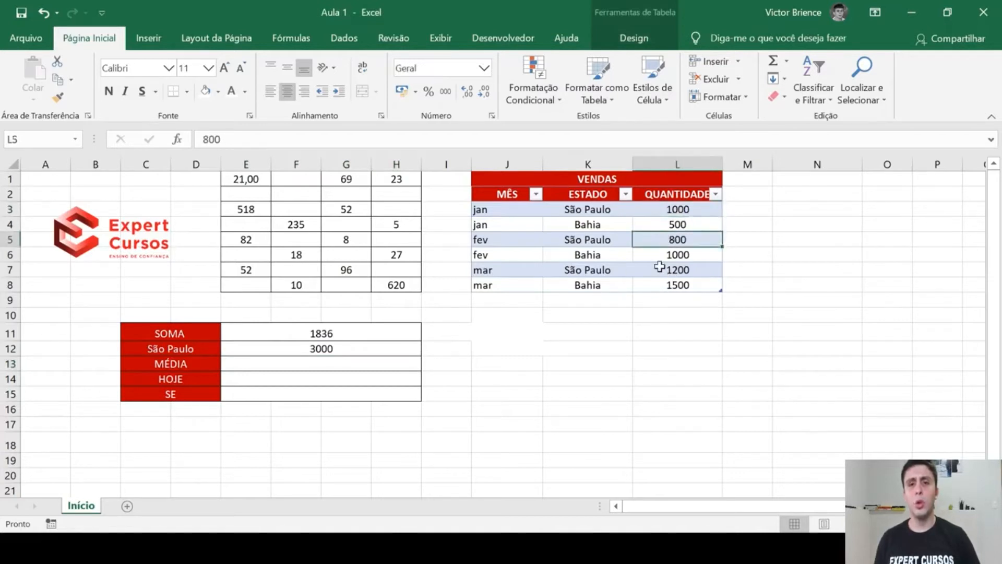
click(661, 270)
click(289, 345)
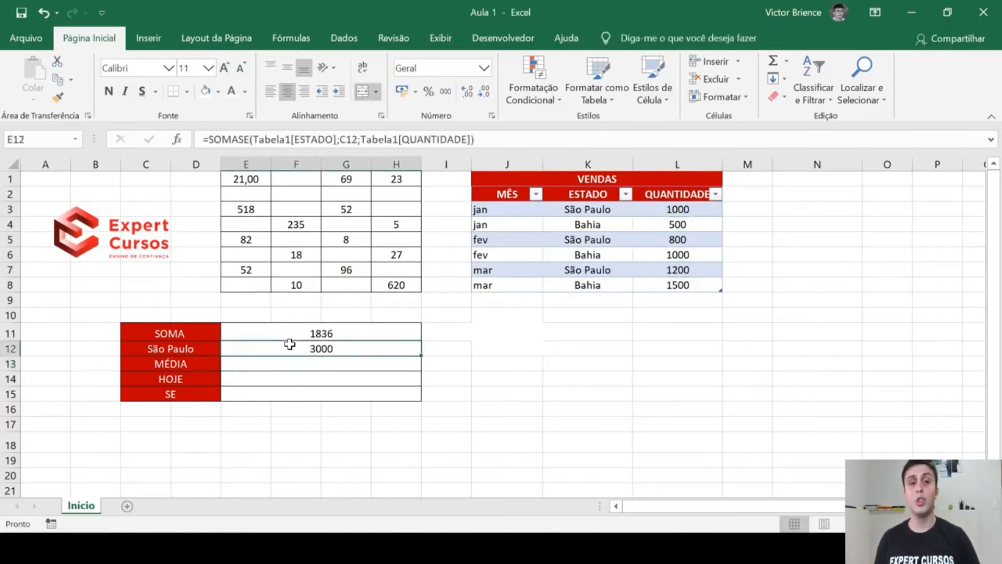
Enter the formula =MÉDIA(E1:H8) in cell E13, beside the MÉDIA label.
click(384, 362)
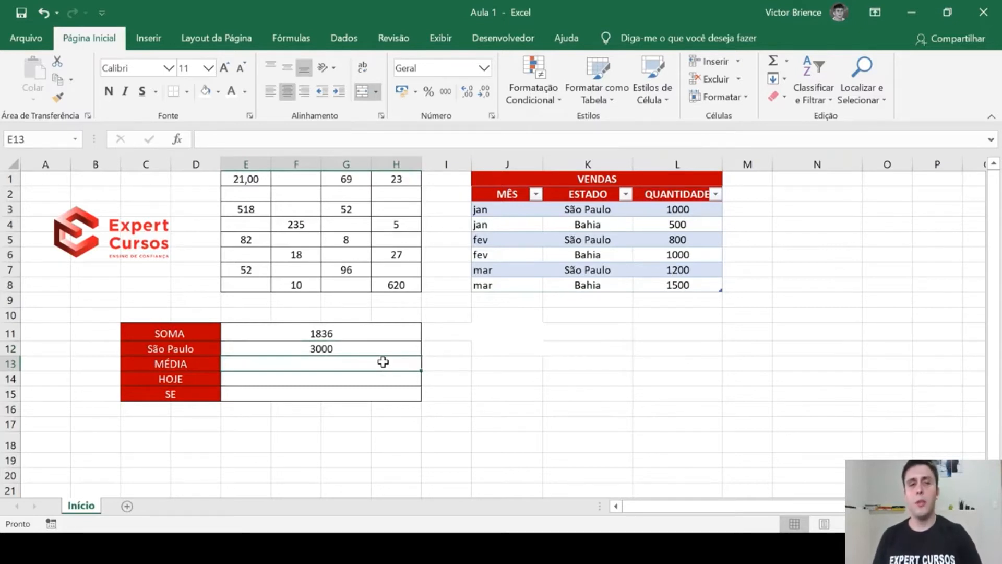
text(=)
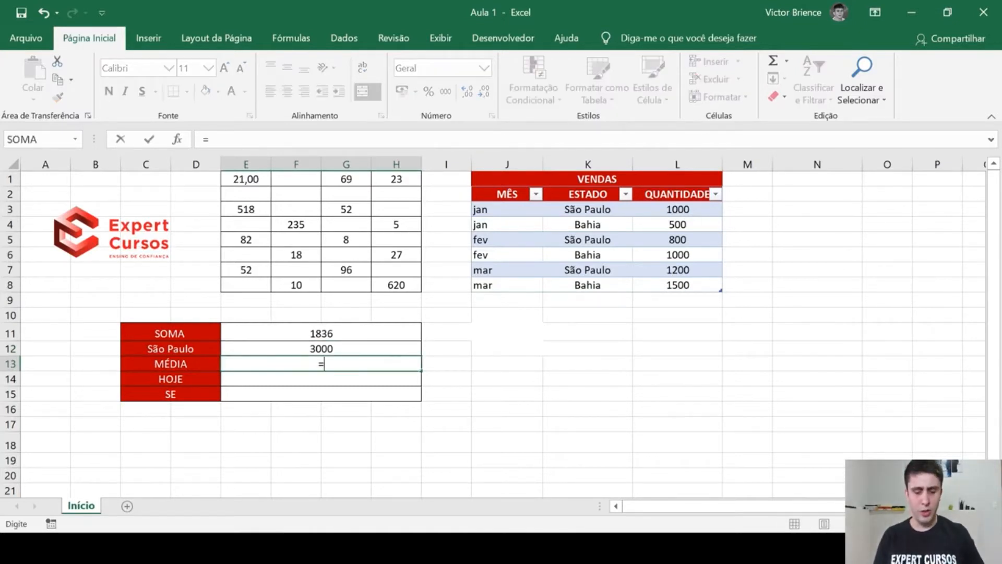
text(méd)
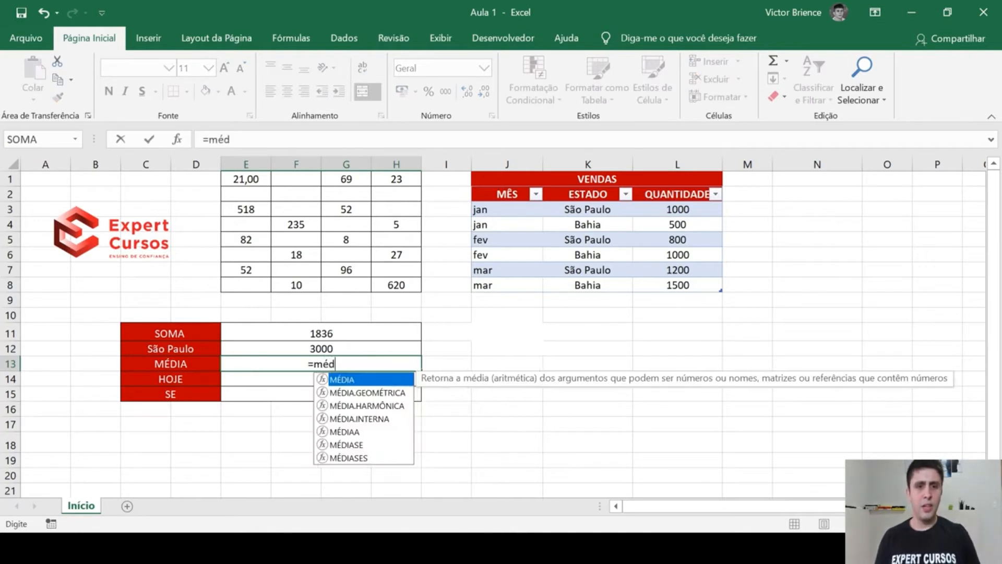
double_click(346, 378)
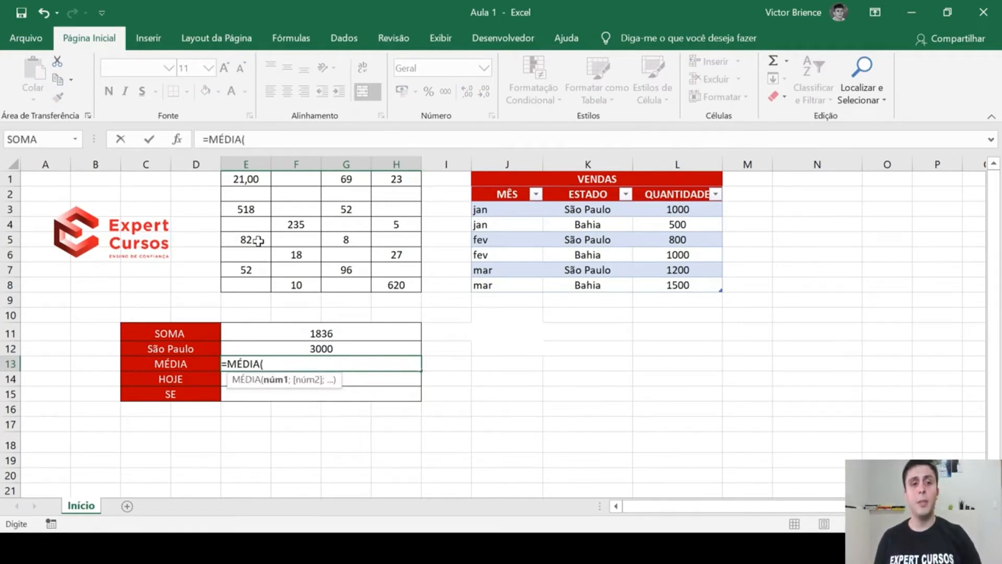
drag(246, 178, 392, 282)
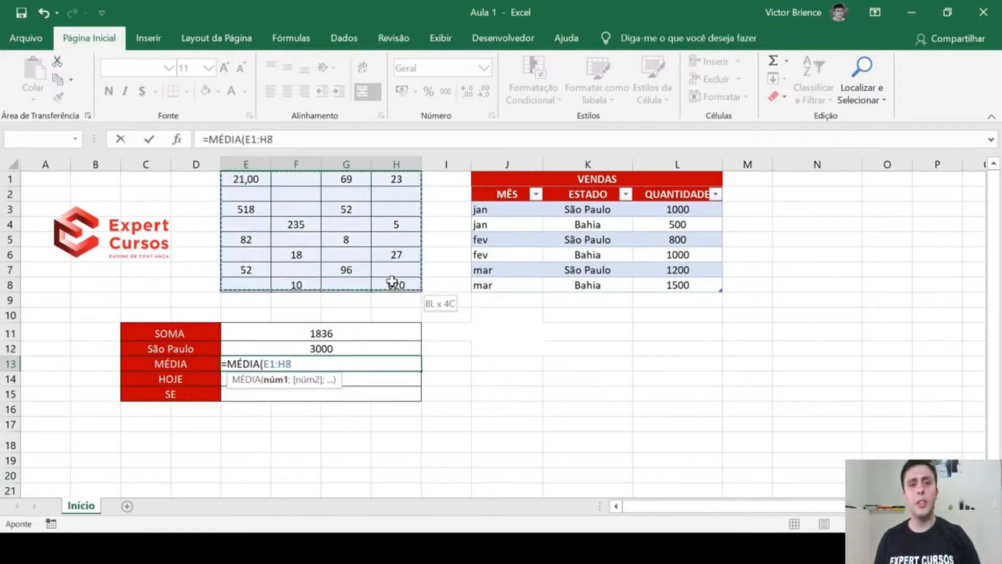
key(Return)
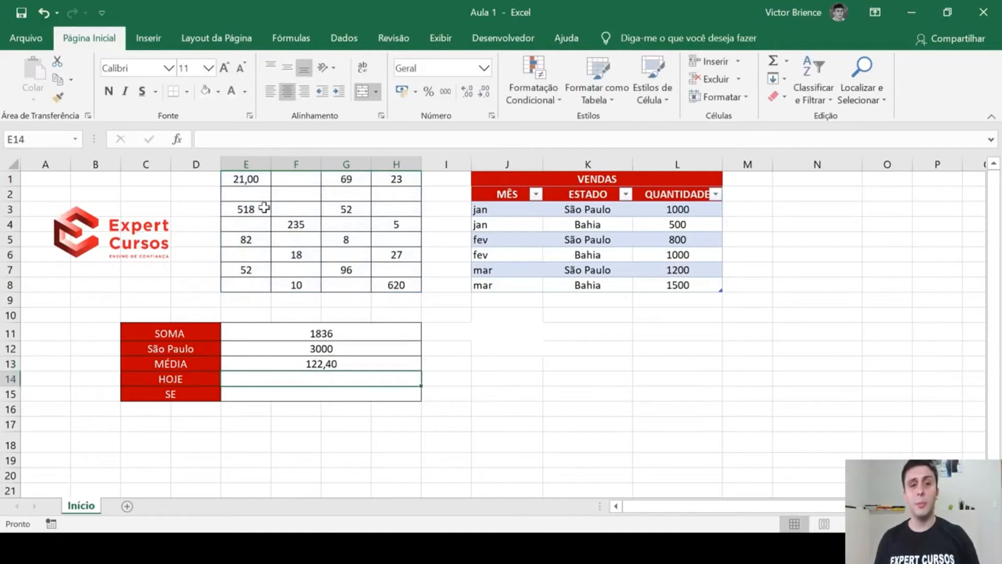
Reduce the MÉDIA result in cell E13 to zero decimal places.
click(329, 362)
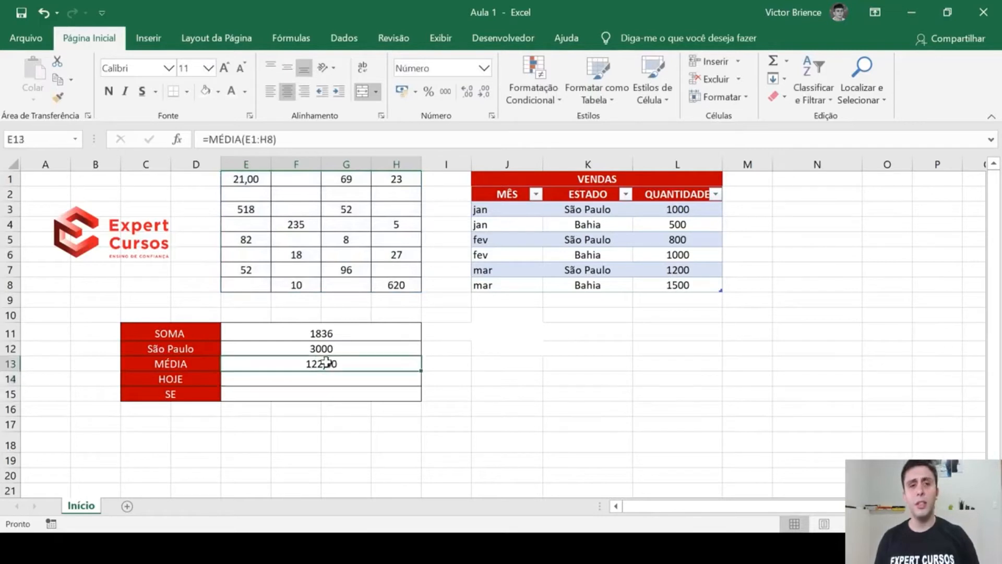
click(470, 94)
click(485, 94)
click(485, 94)
click(486, 94)
click(478, 376)
click(343, 367)
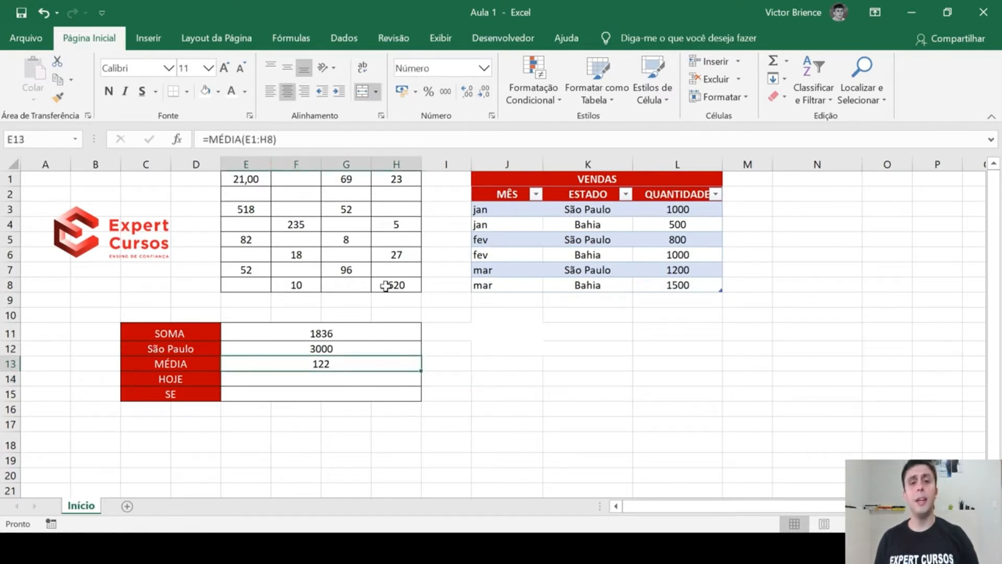
Enter the formula =HOJE() in cell E14, beside the HOJE label.
click(288, 379)
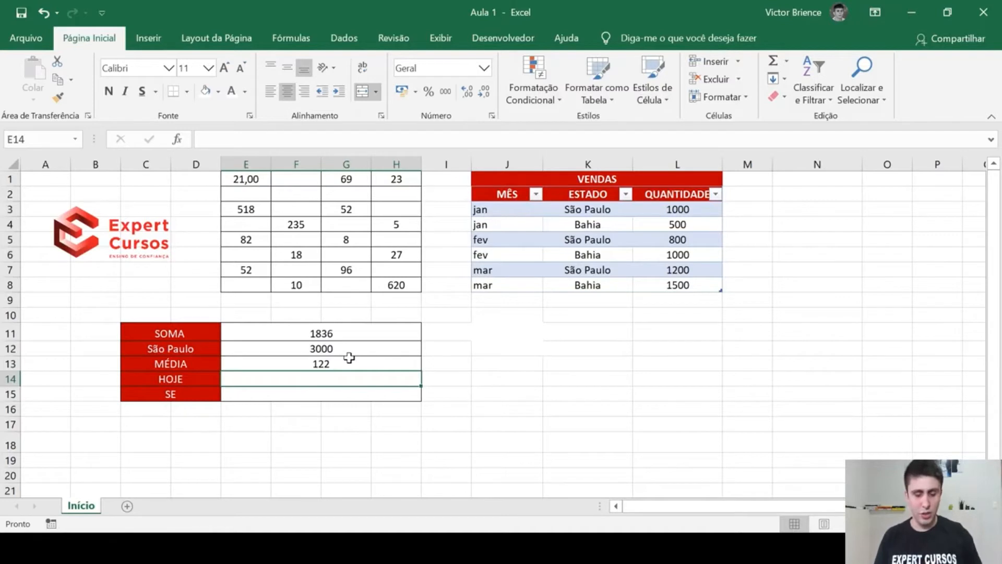
text(=hoje()
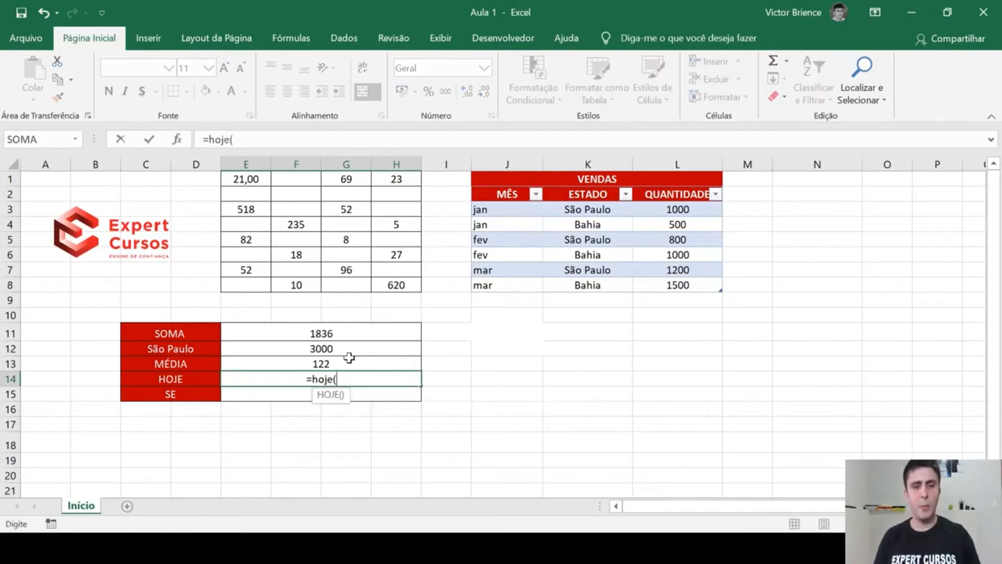
text())
key(Return)
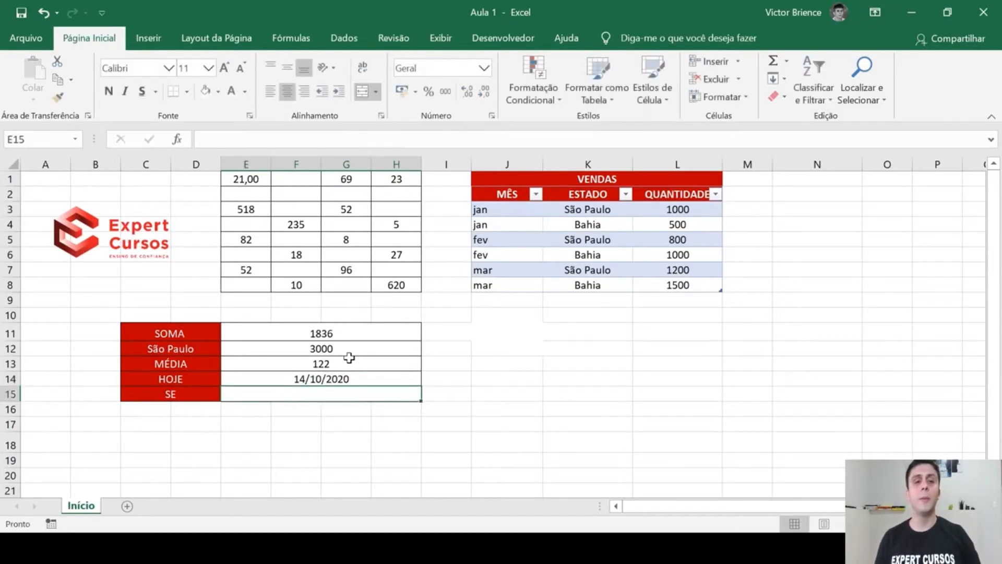
click(357, 377)
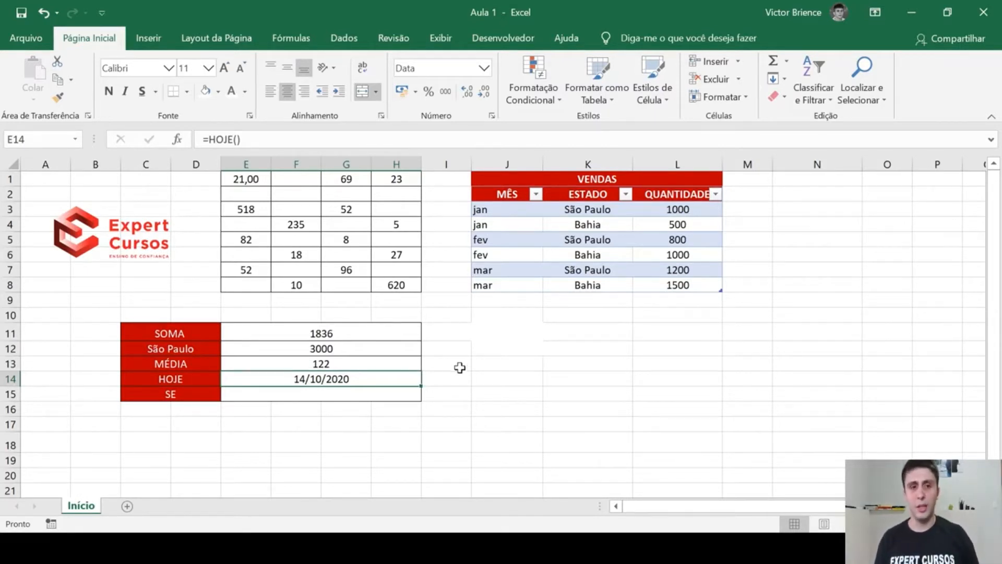
click(356, 394)
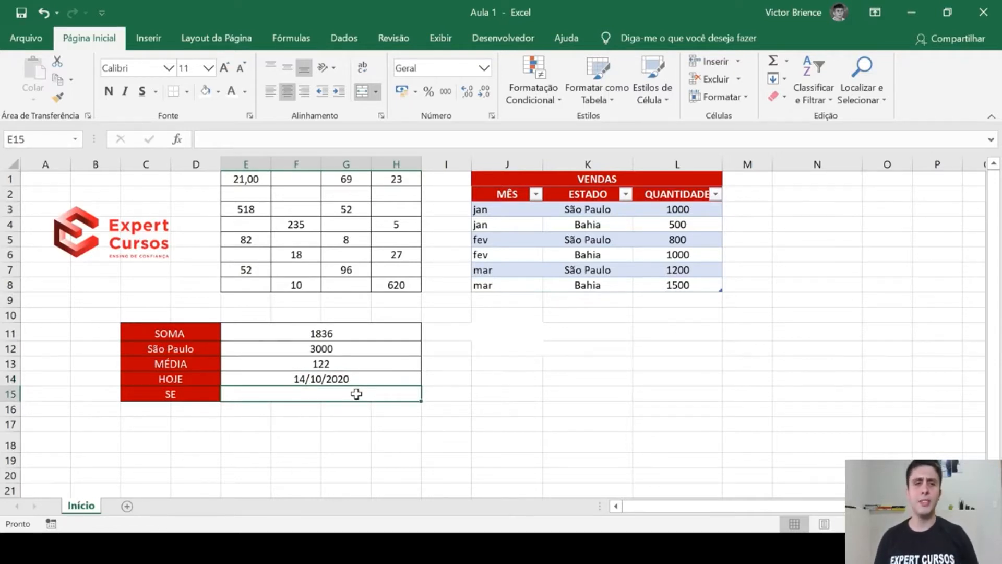
Replace the São Paulo label in cell C12 with SOMASE.
double_click(202, 350)
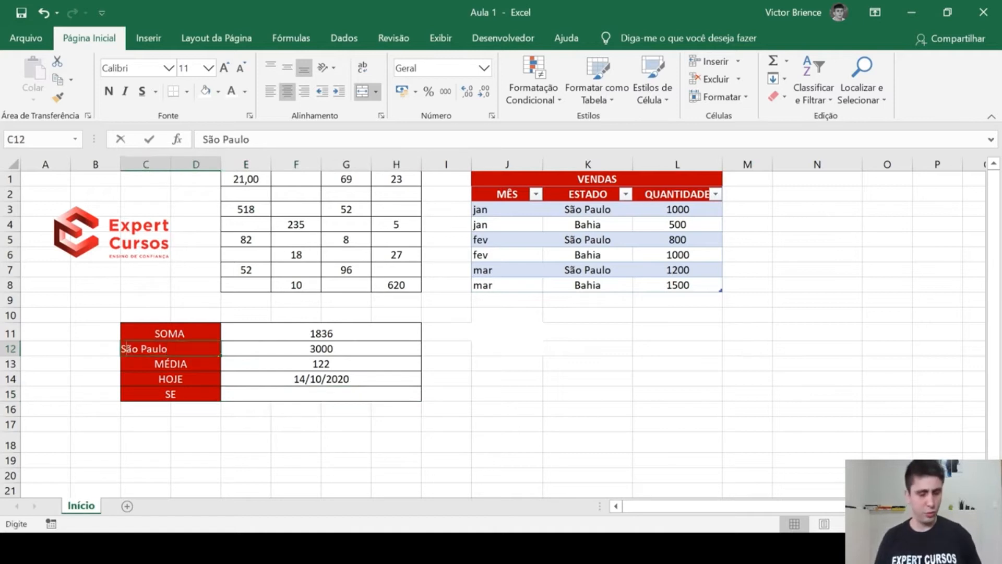
key(BackSpace)
key(BackSpace)
key(BackSpace)
key(BackSpace)
key(BackSpace)
key(BackSpace)
key(BackSpace)
key(BackSpace)
key(BackSpace)
text(SOMASE)
click(502, 381)
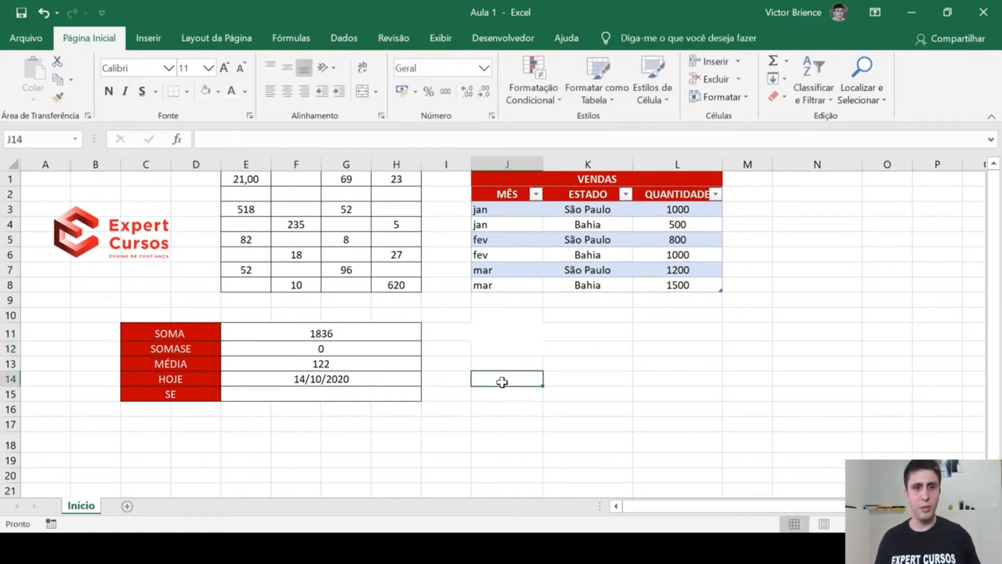
Enter the formula =SE(G5>5;"APROVADA";"REPROVADA") in cell E15, beside the SE label.
click(287, 397)
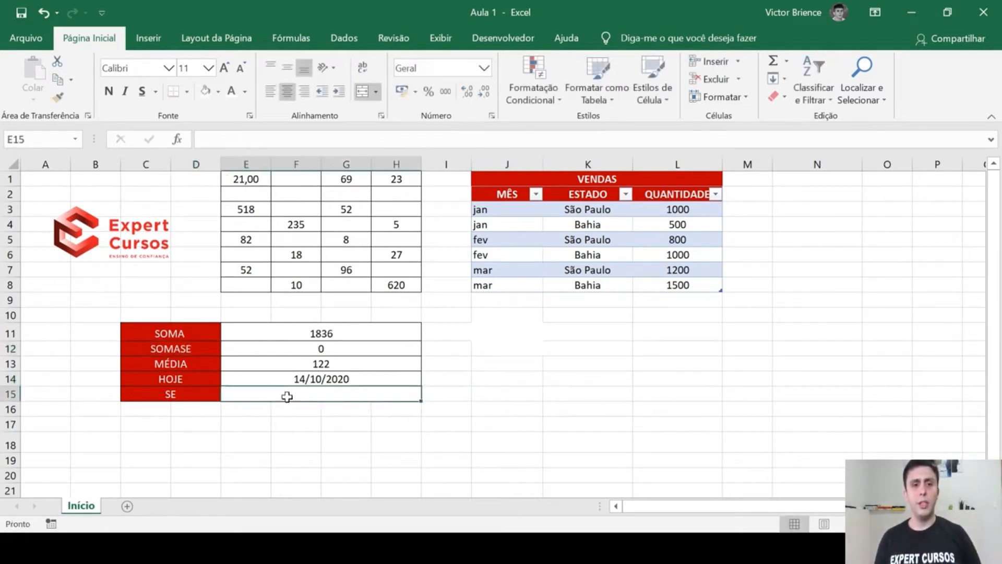
text(=SE)
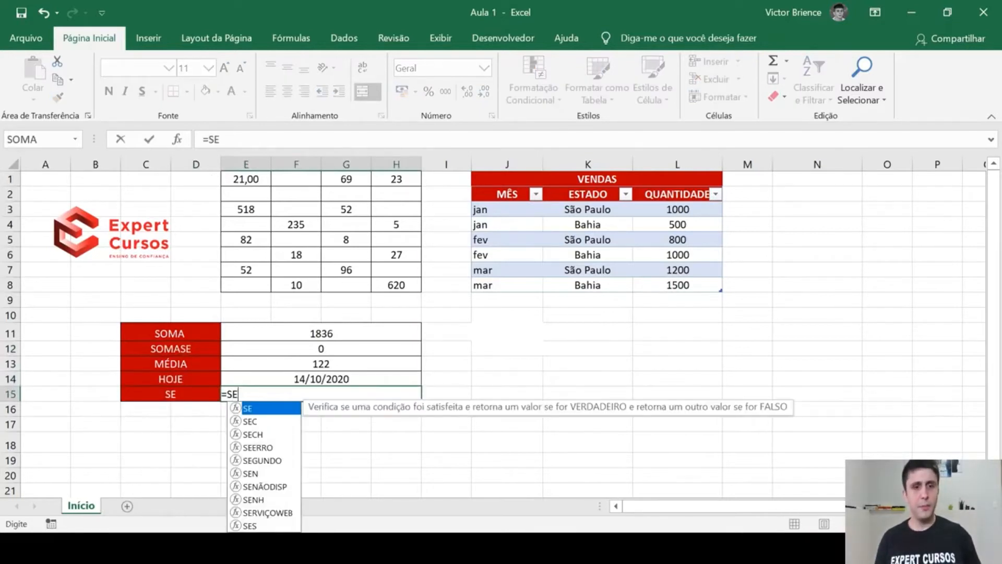
double_click(272, 409)
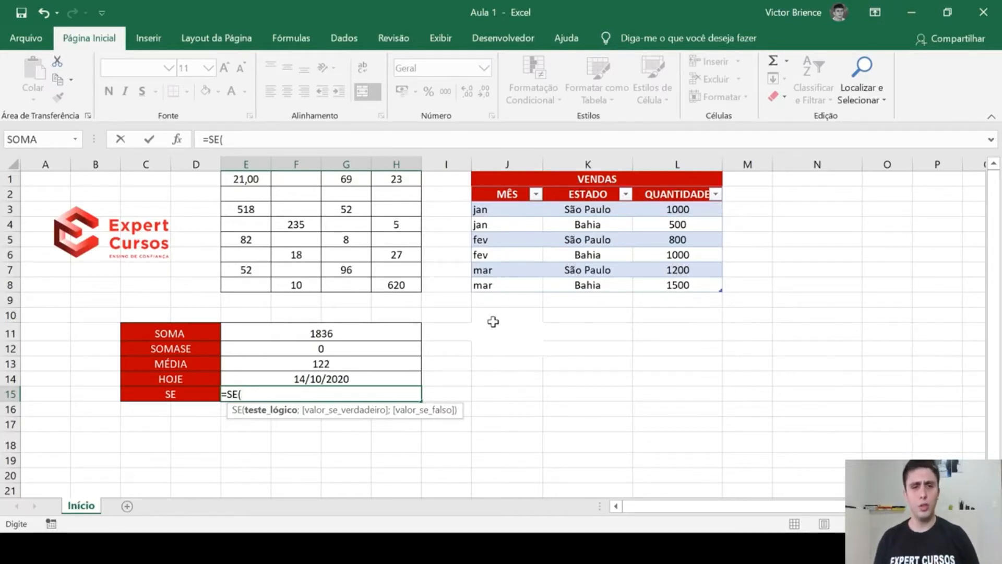
click(338, 240)
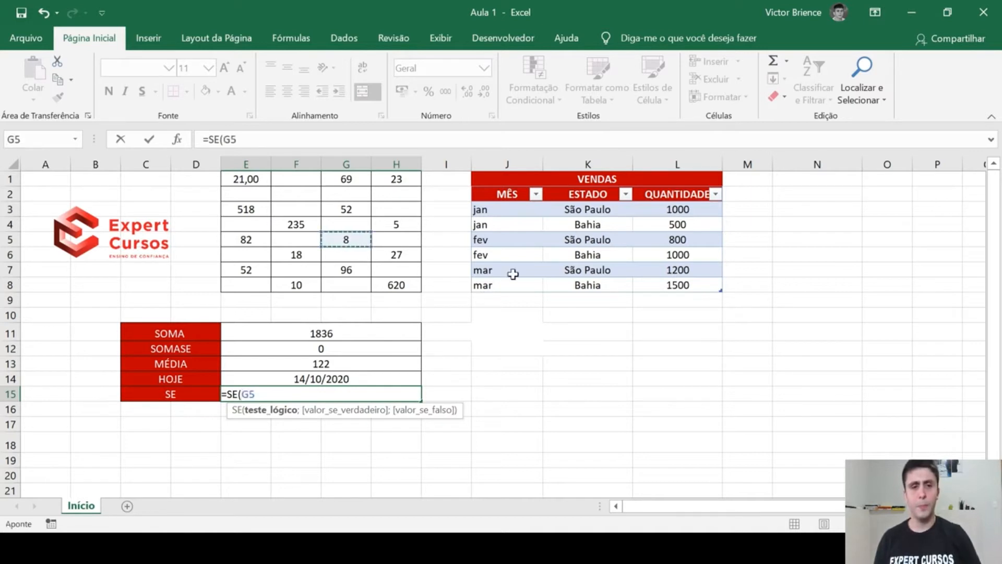
text(>5)
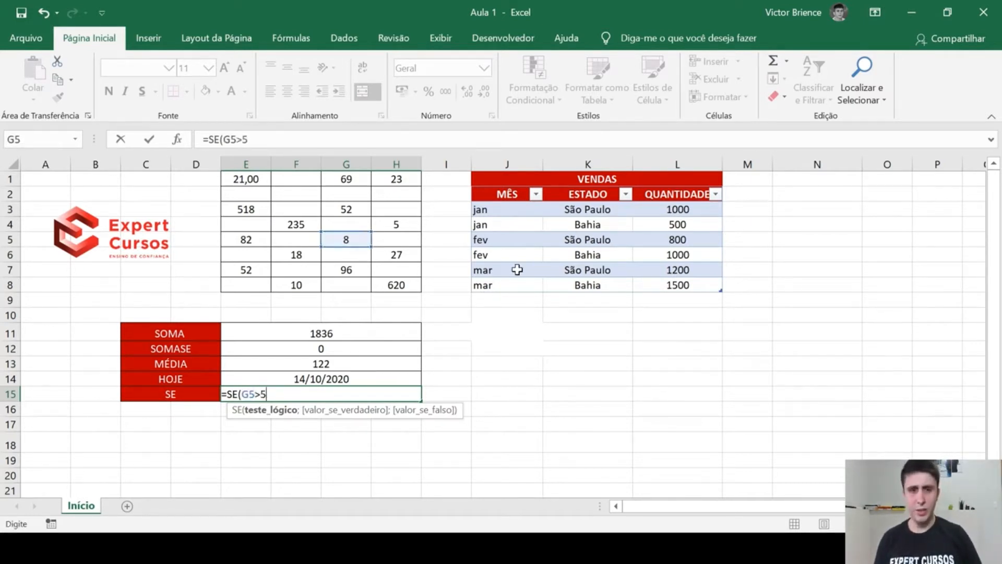
text(;)
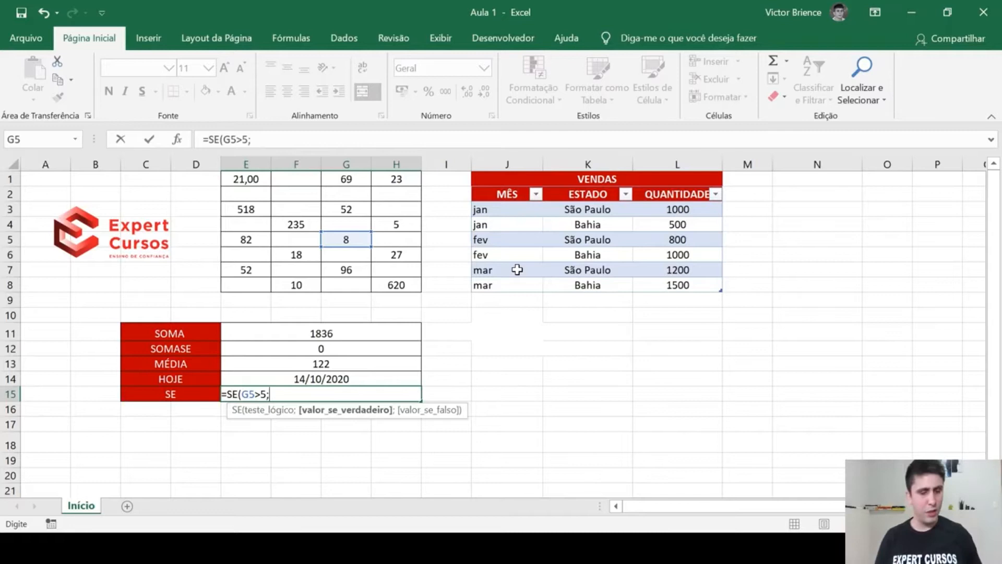
text(")
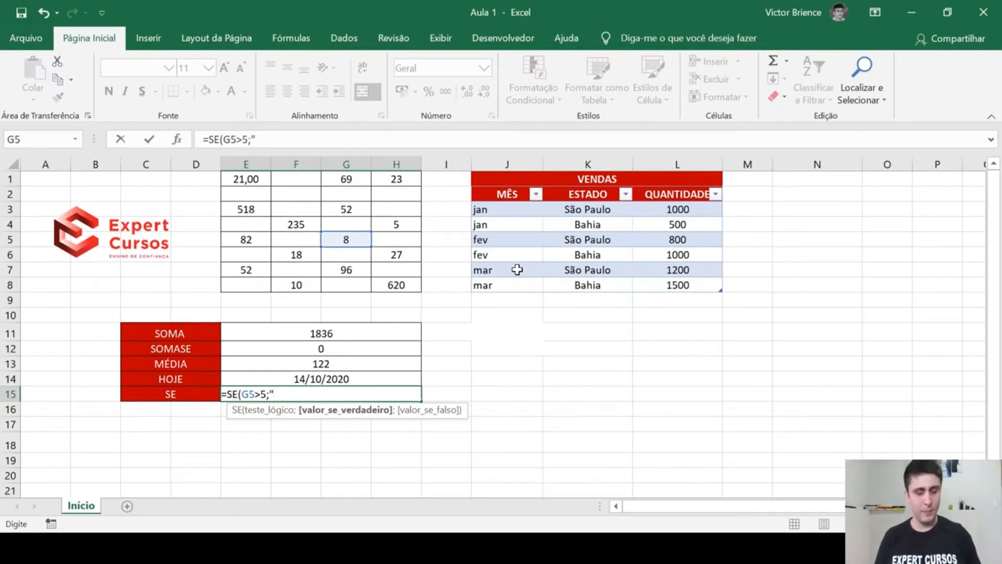
text(APROVADA")
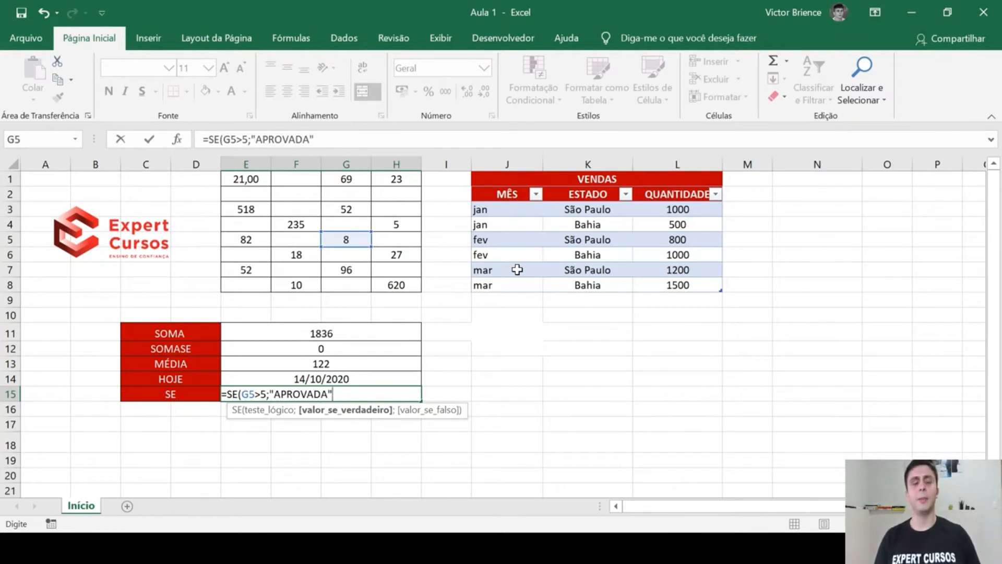
text(;)
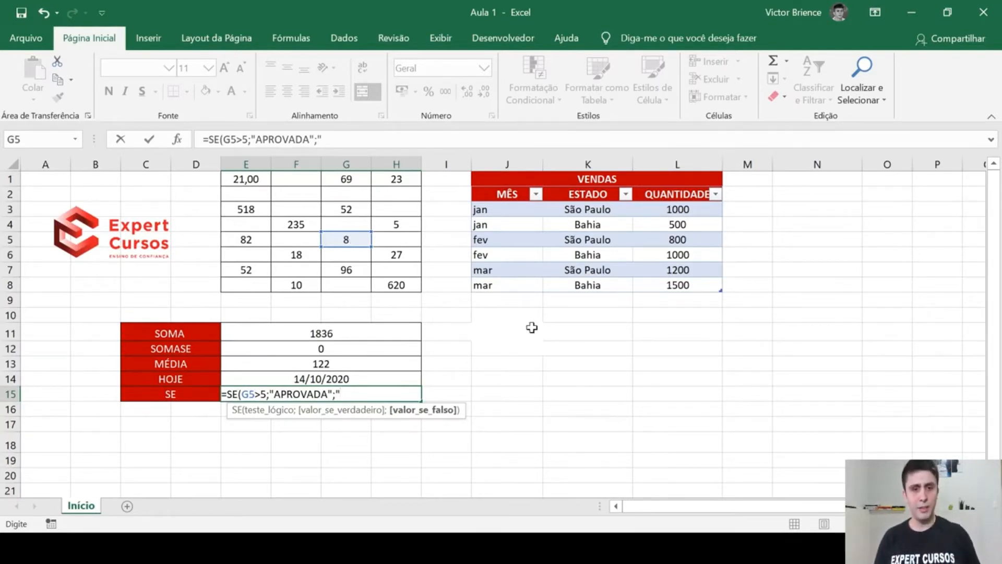
text(REPROVADA")
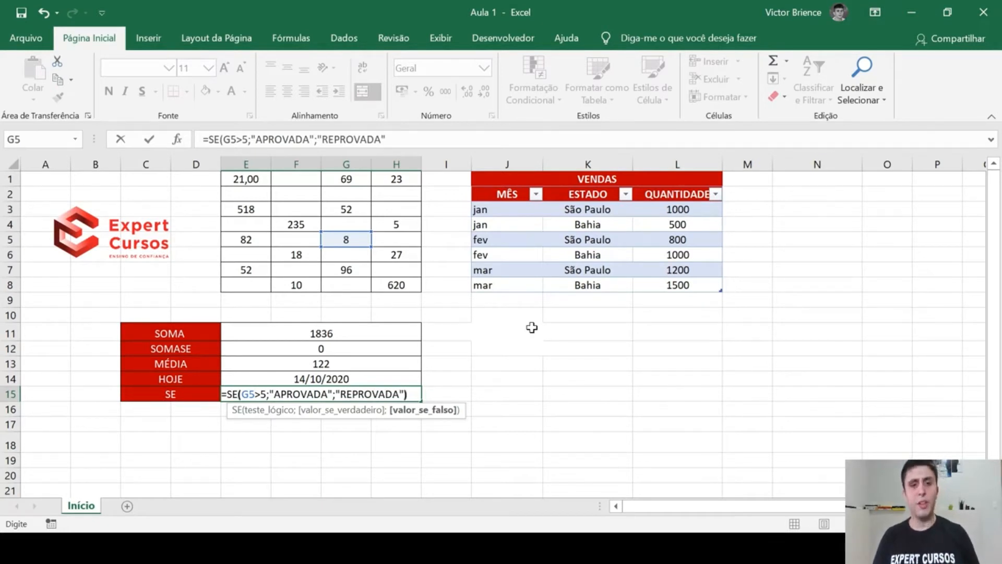
text())
key(Return)
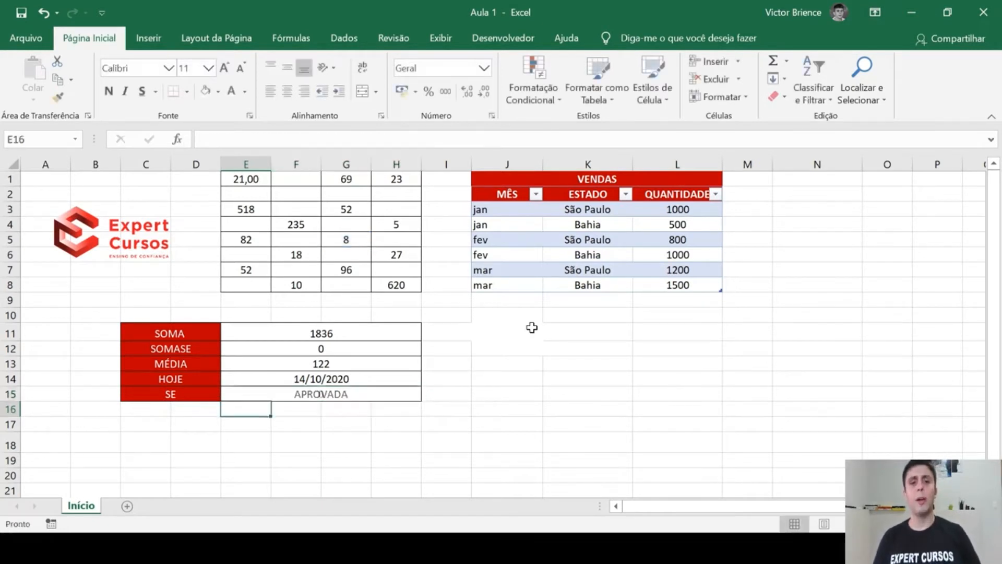
Check the SE formula in cell E15 against the value in cell G5.
click(301, 388)
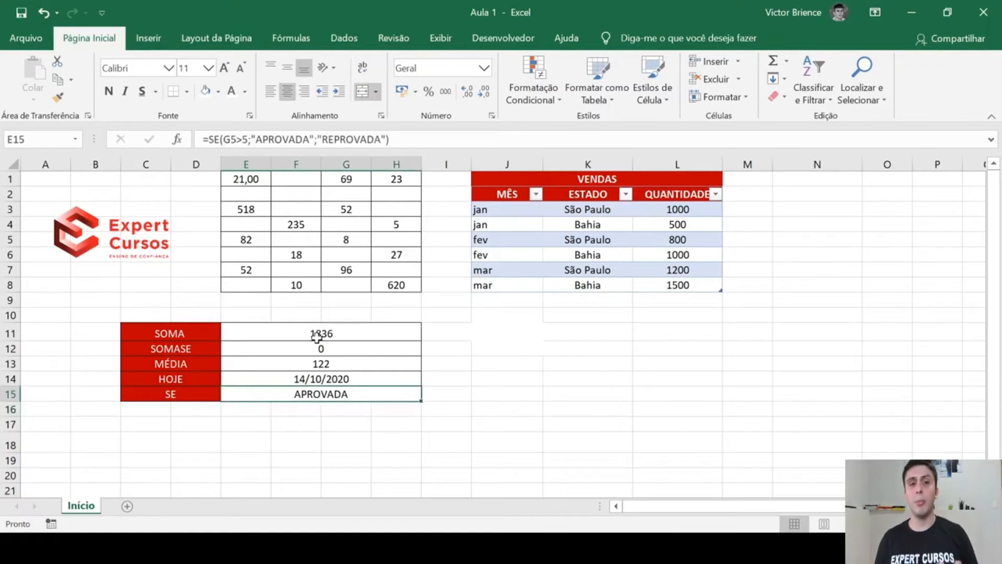
click(335, 242)
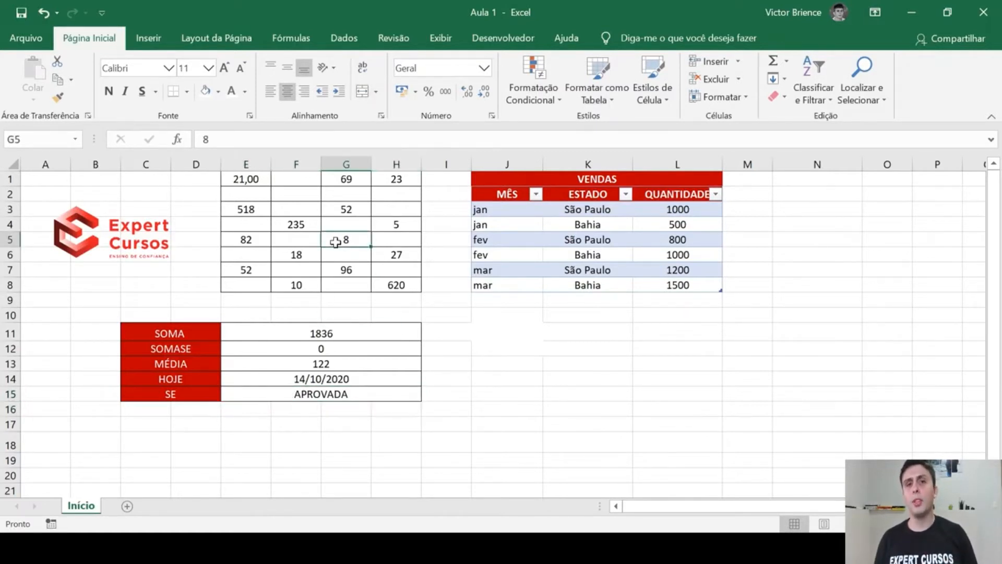
click(307, 393)
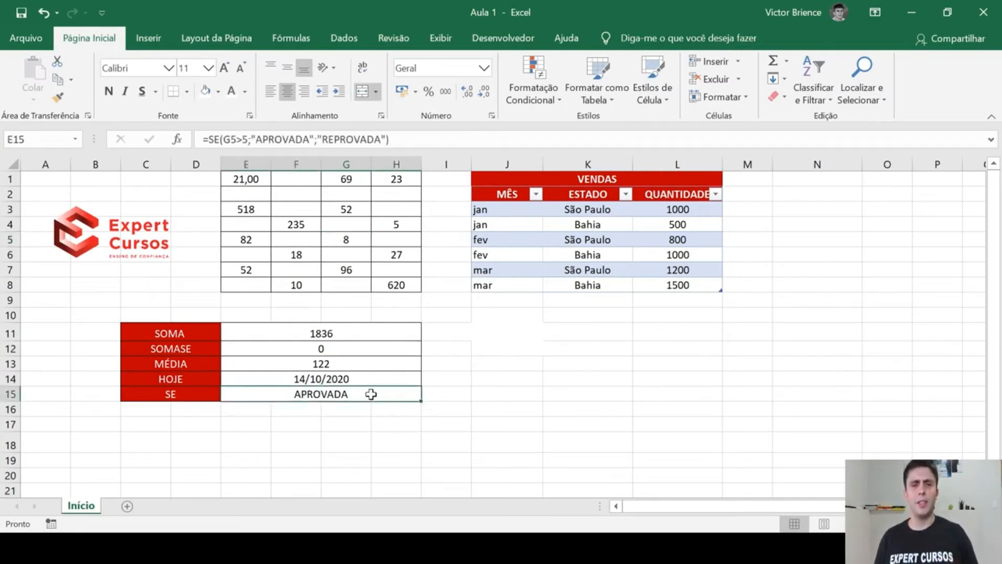
mouse_move(378, 401)
mouse_down()
mouse_move(264, 389)
mouse_move(369, 401)
mouse_move(379, 389)
mouse_up()
click(457, 377)
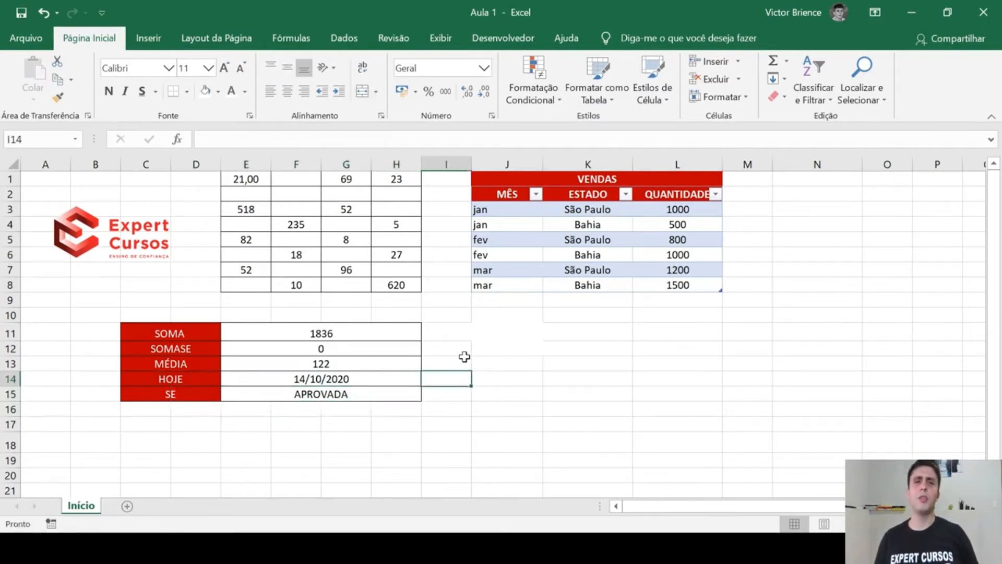
click(488, 333)
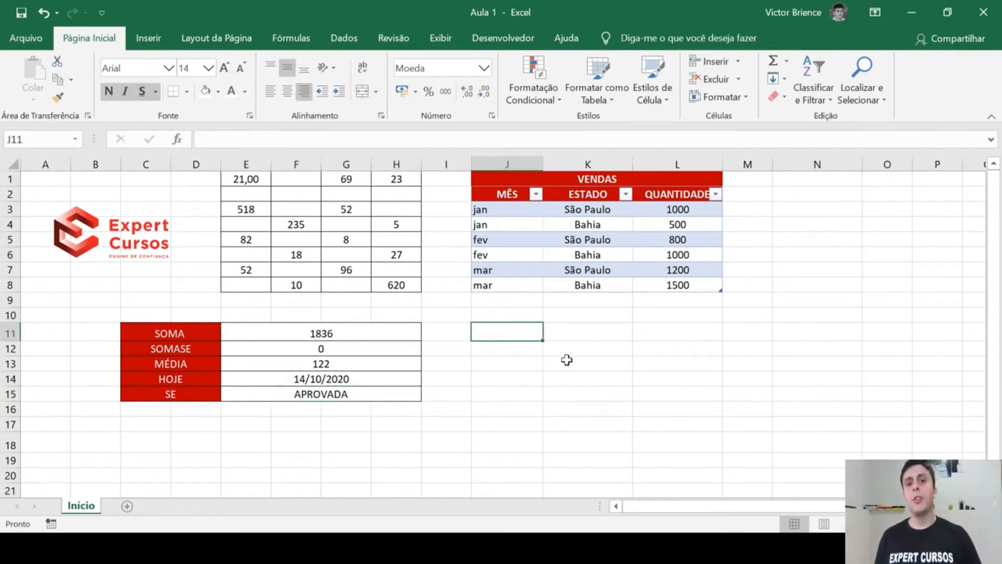
Enter 1, 2 and 3 in cells K11 to K13 and extend the number series down to K19.
click(577, 331)
key(F2)
text(1)
key(Return)
text(2)
key(Return)
text(3)
key(ctrl+Return)
key(Tab)
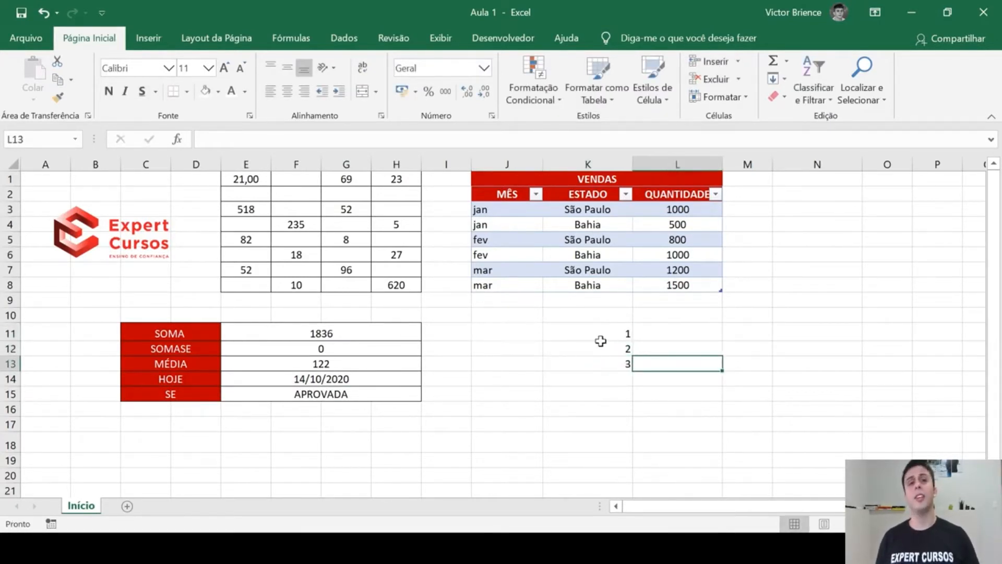
drag(594, 330, 634, 463)
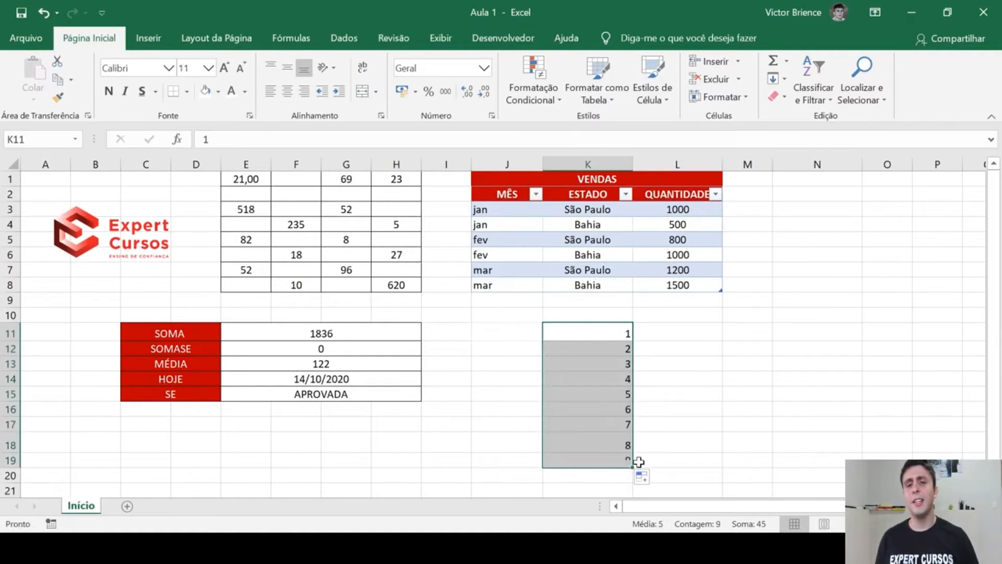
click(684, 352)
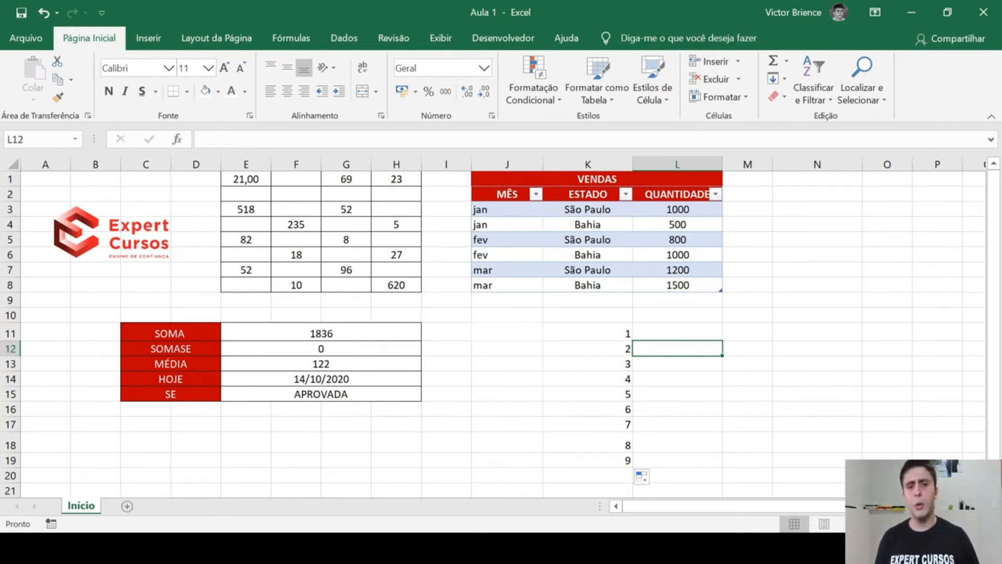
Switch to the Planilhas workbook and examine the table on Planilha1, including the filter options of the Data column.
click(449, 548)
click(425, 491)
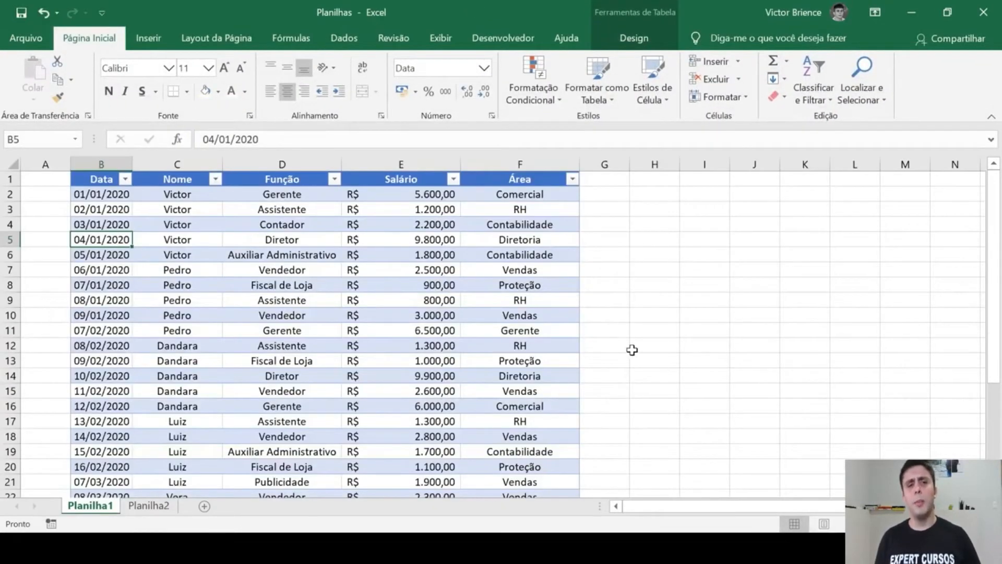
click(100, 181)
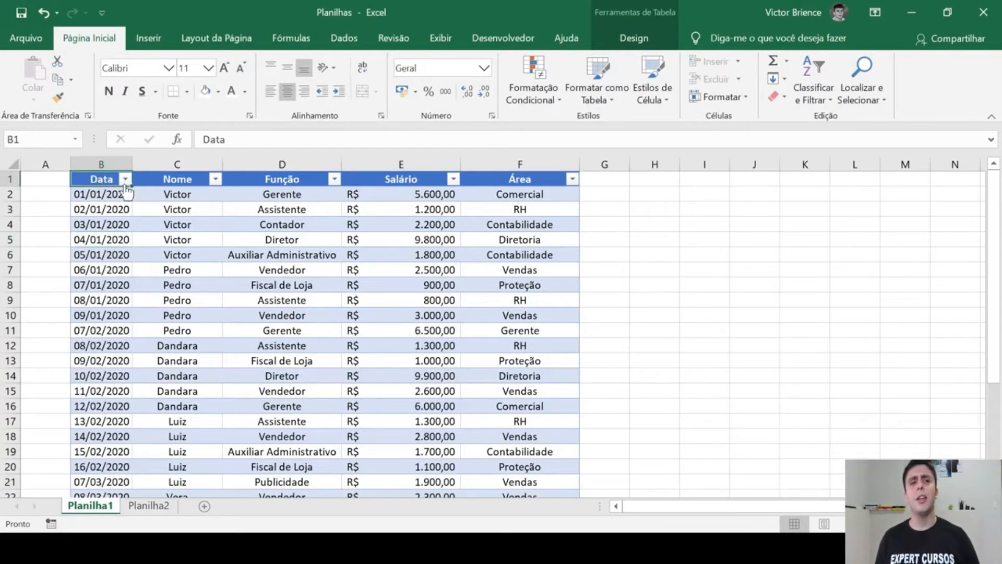
click(126, 179)
click(189, 481)
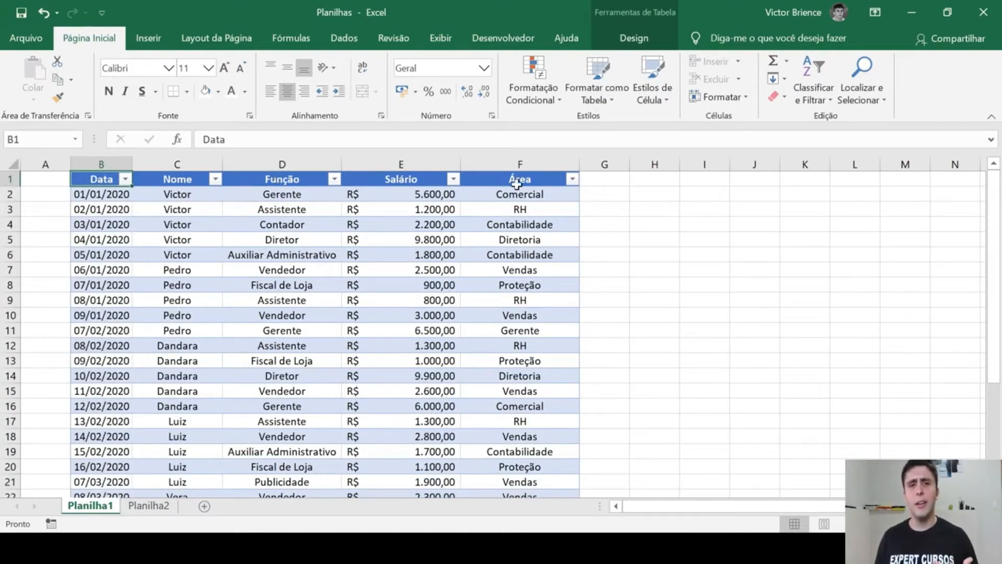
scroll(406, 247, down, 5)
scroll(406, 246, up, 5)
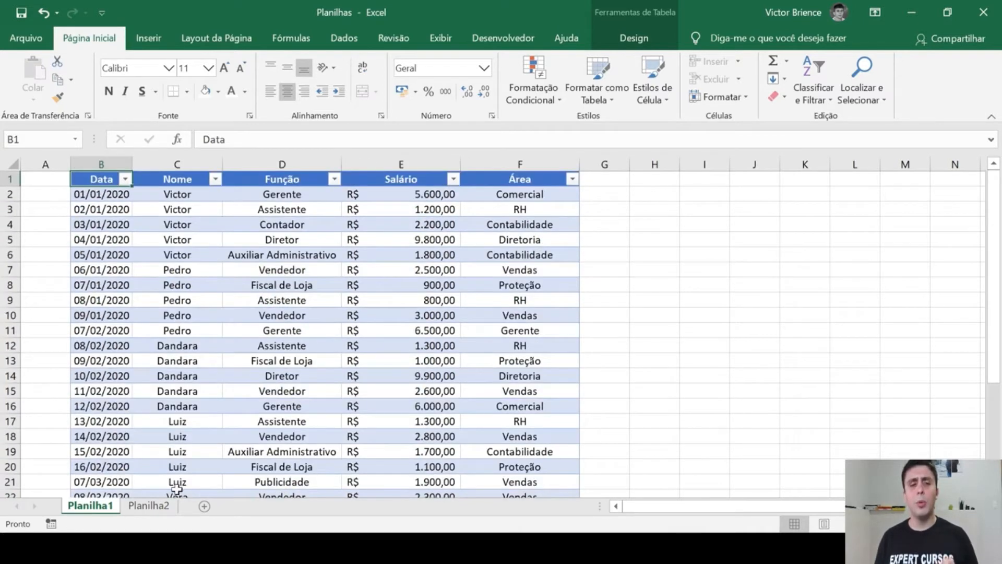
On sheet Planilha2, filter the Área slicer to Comercial, Contabilidade, Diretoria and Gerente, and limit the Data timeline to April through June 2020.
click(156, 505)
scroll(530, 394, down, 1)
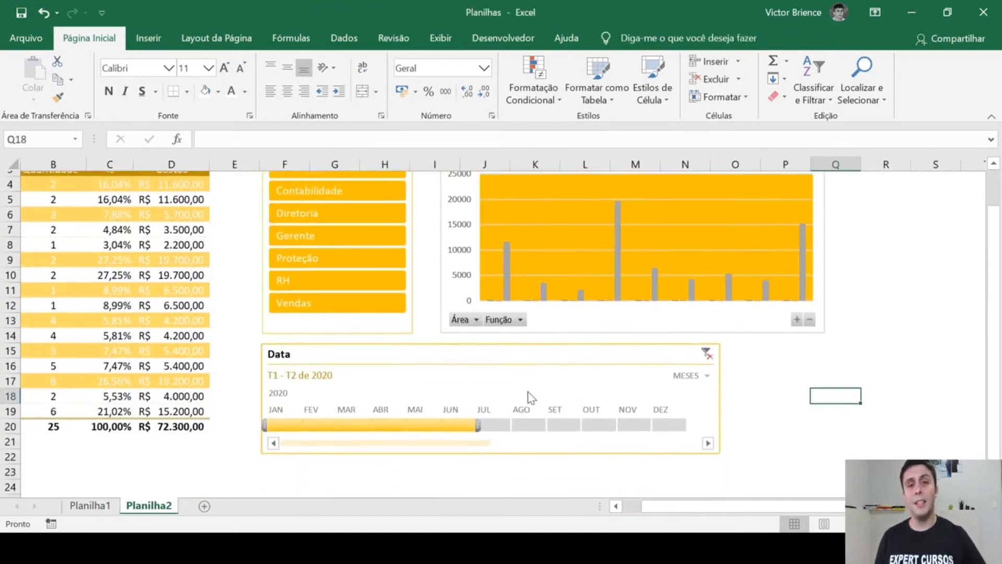
scroll(504, 373, up, 1)
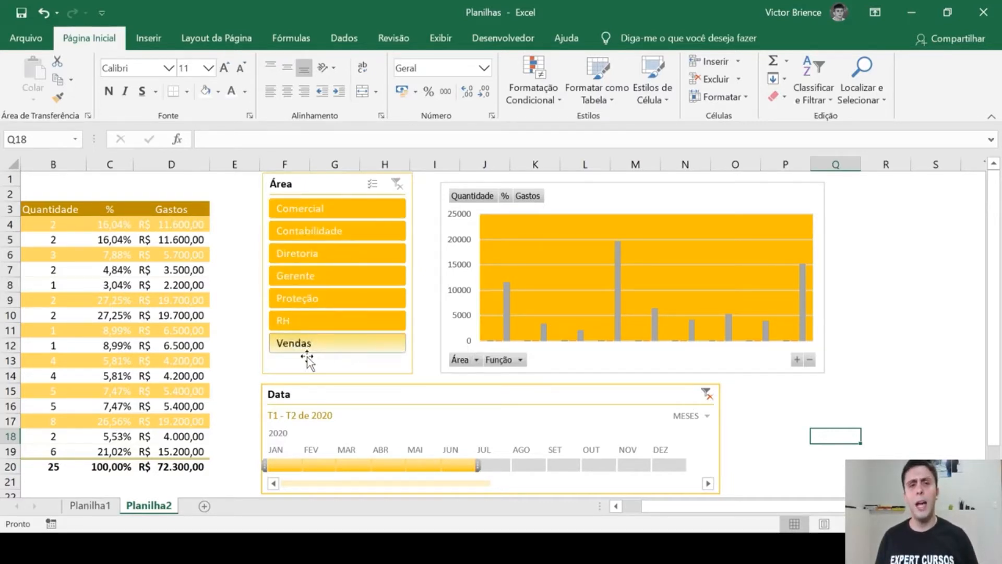
click(313, 298)
click(313, 253)
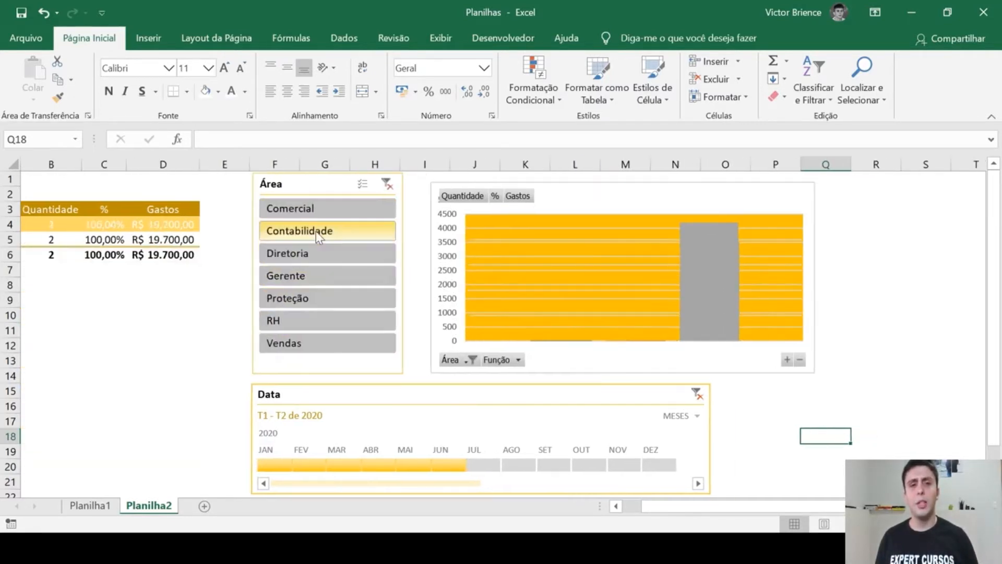
ctrl+click(315, 230)
ctrl+click(317, 267)
drag(317, 266, 315, 268)
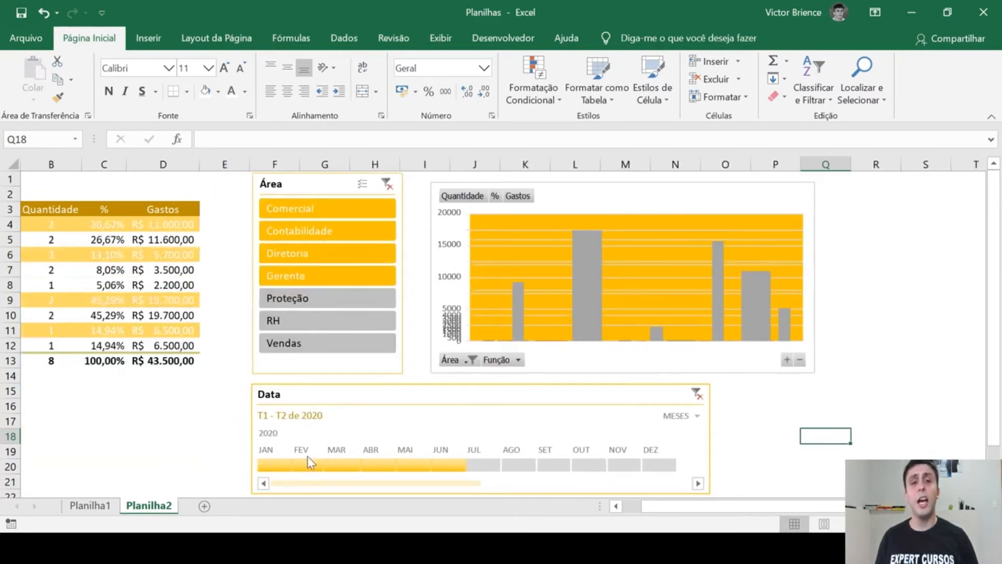
drag(255, 466, 361, 467)
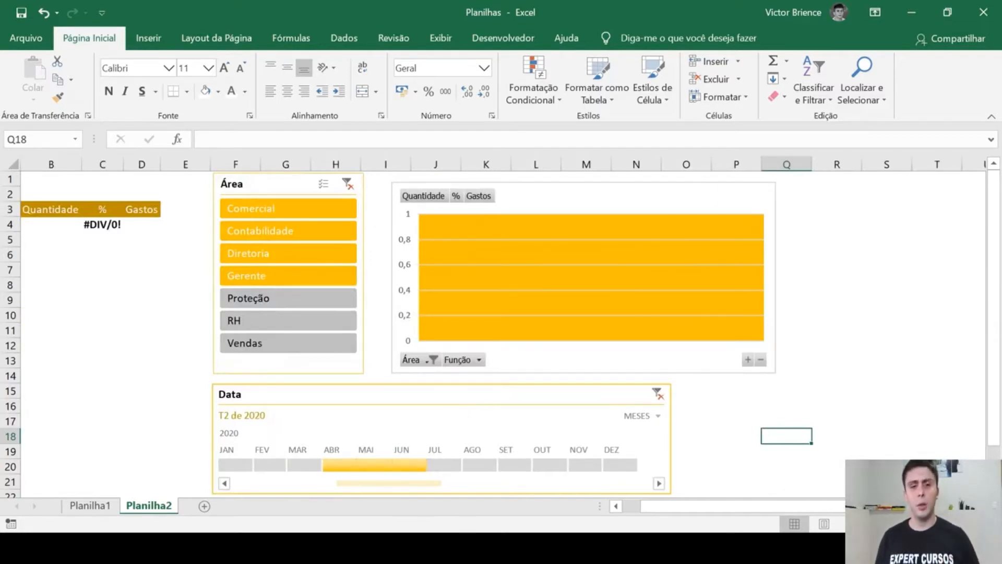
Switch to the Gráficos workbook and view the chart sheets Gráfico 1, Gráfico 2, Gráfico 4 and Gráfico 5.
mouse_move(445, 548)
click(589, 491)
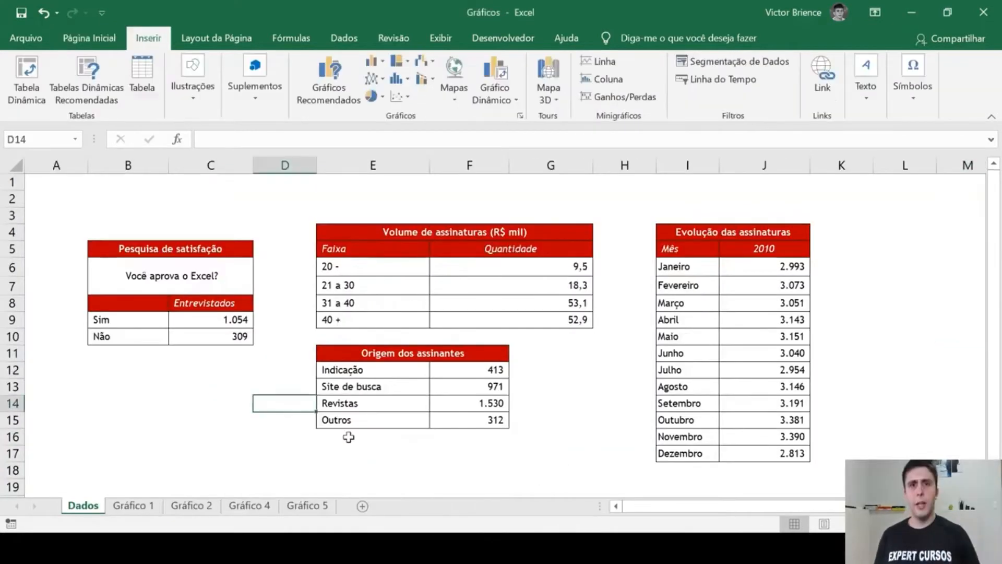
click(125, 505)
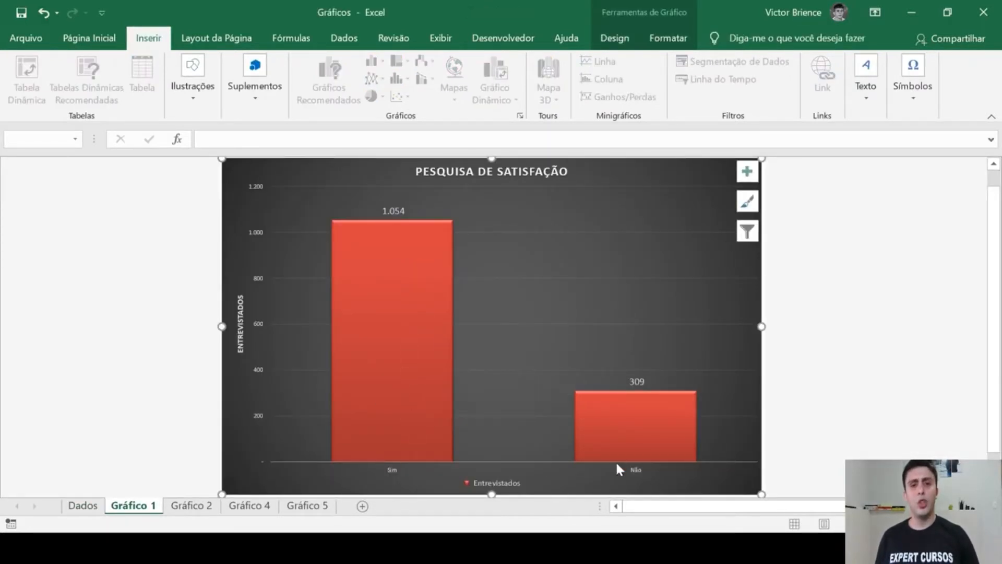
click(194, 506)
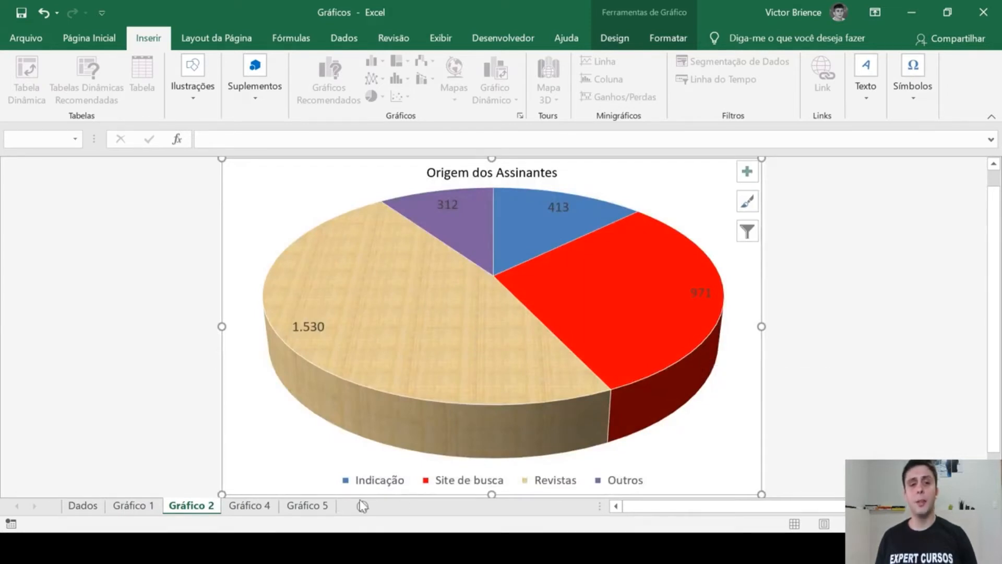
click(257, 507)
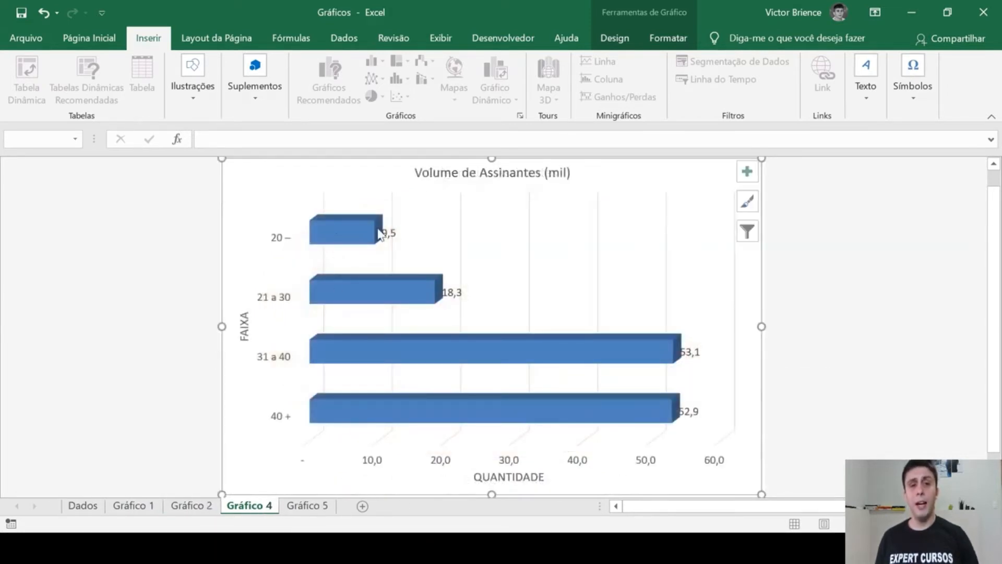
click(304, 506)
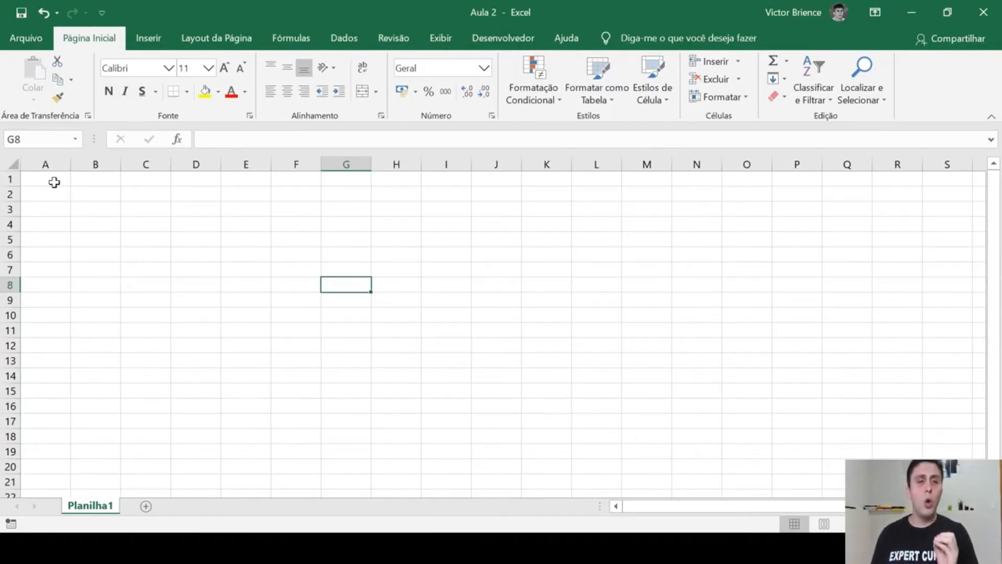
Enter the headers ITEM, DESCRIÇÃO and UN. in cells A1 to C1 of the blank sheet.
click(54, 181)
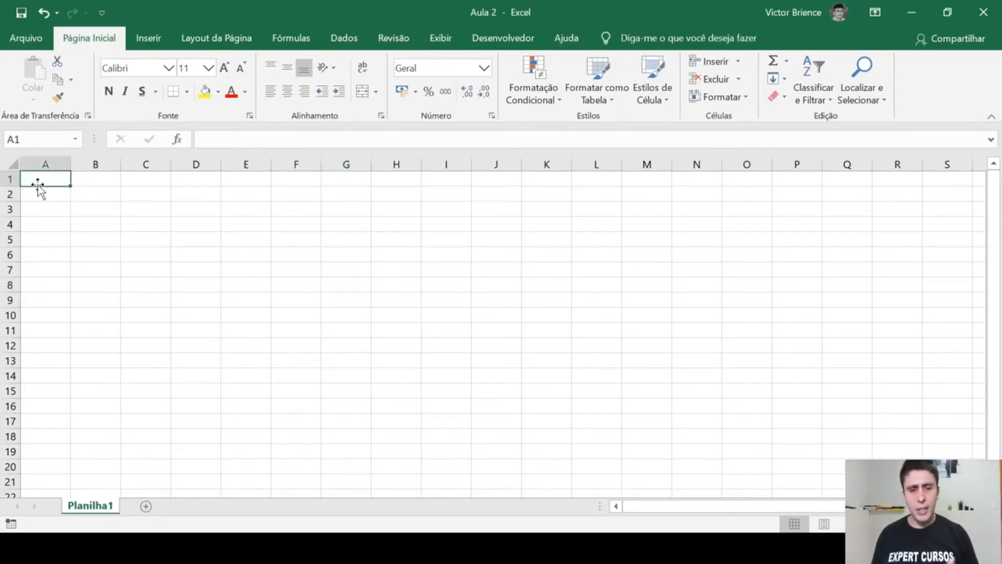
text(ITEM)
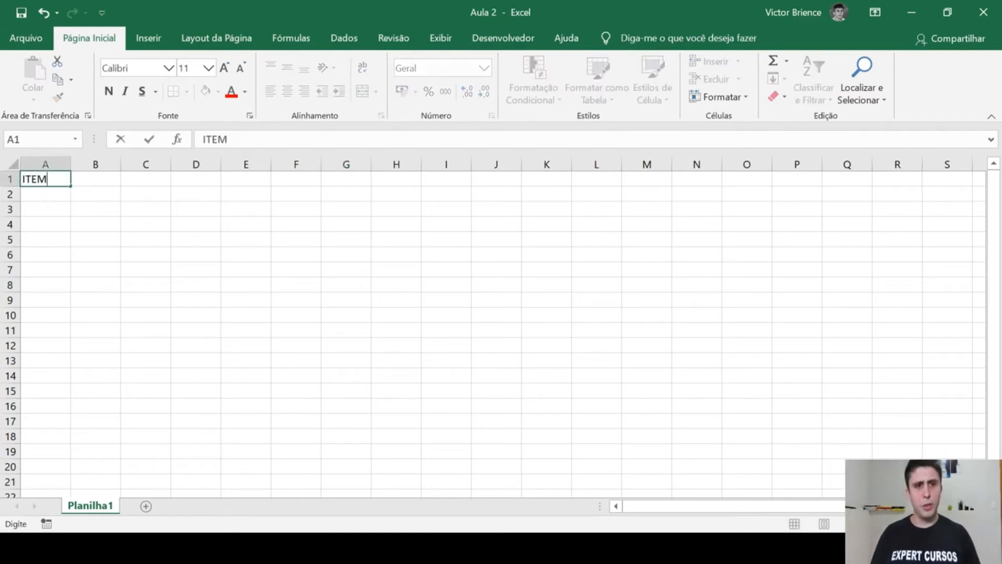
key(Tab)
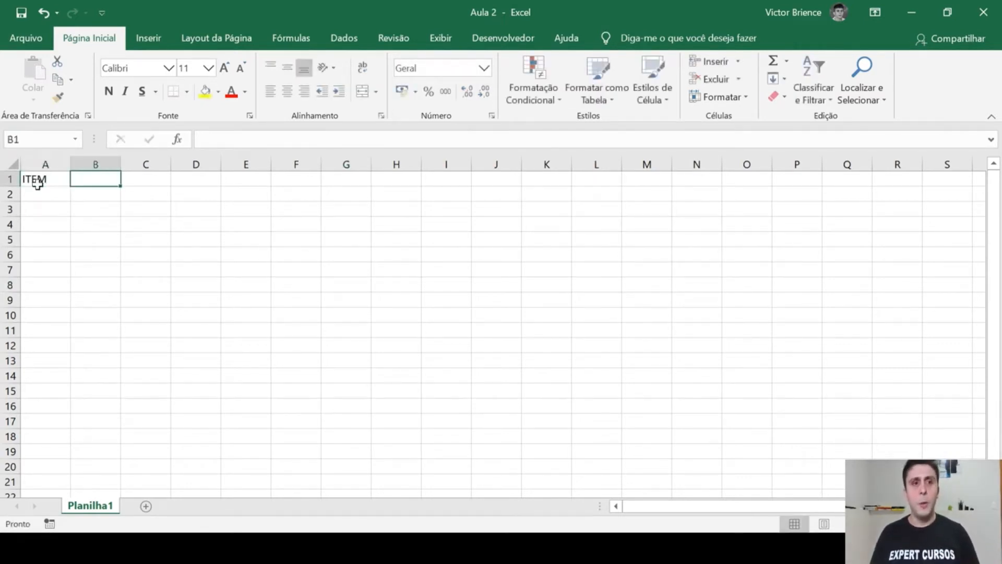
text(DESCRIÇÃO)
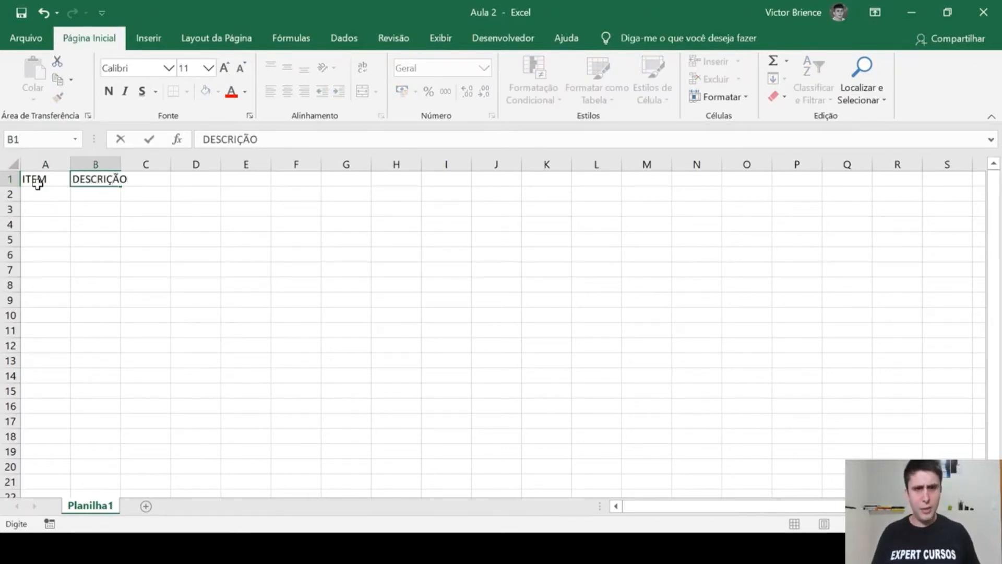
key(Tab)
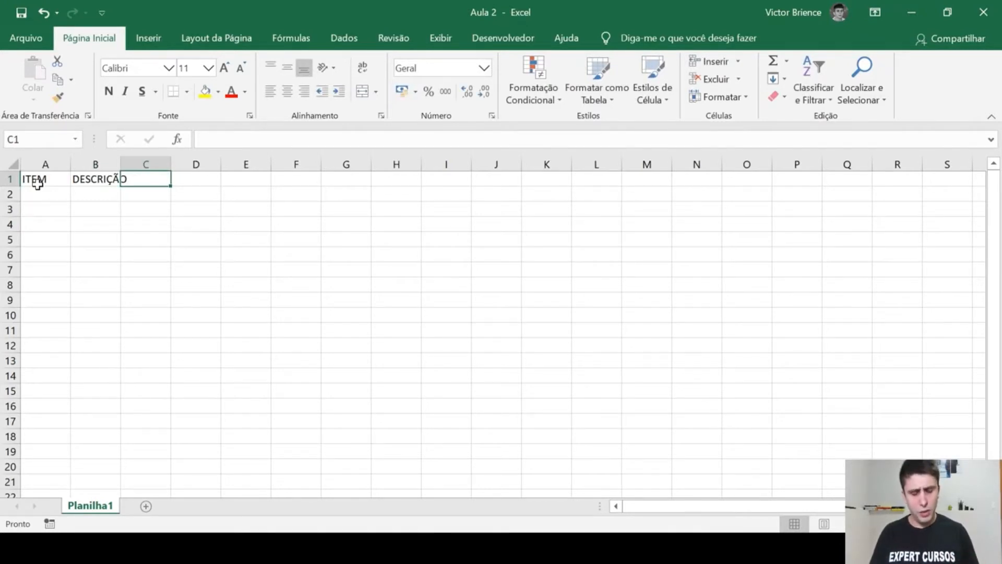
text(UM)
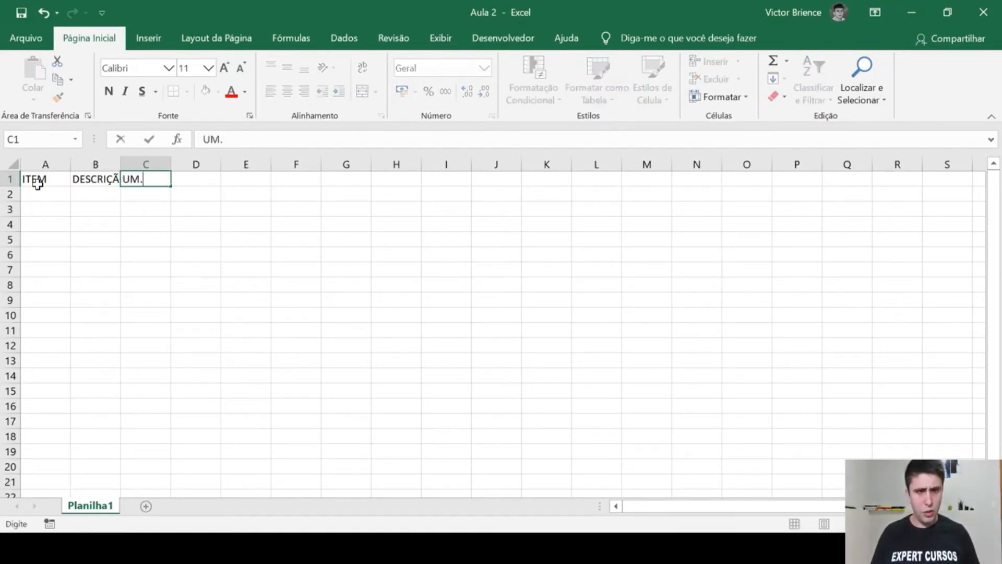
key(BackSpace)
text(N.)
key(Tab)
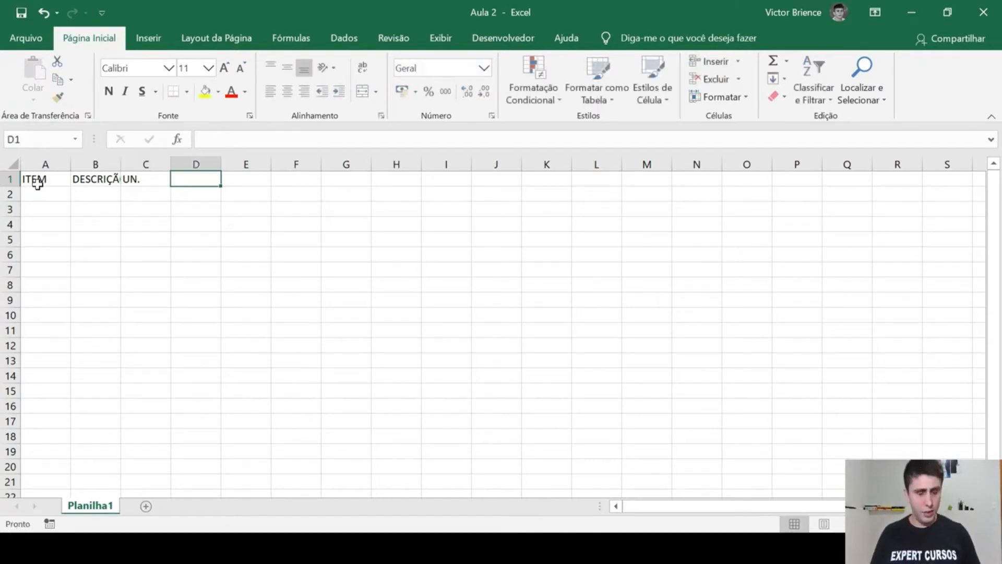
Add the headers QUANTIDADE, VALOR UNIT. and VALOR TOTAL in cells D1 to F1.
text(QUANTIDADE)
key(Tab)
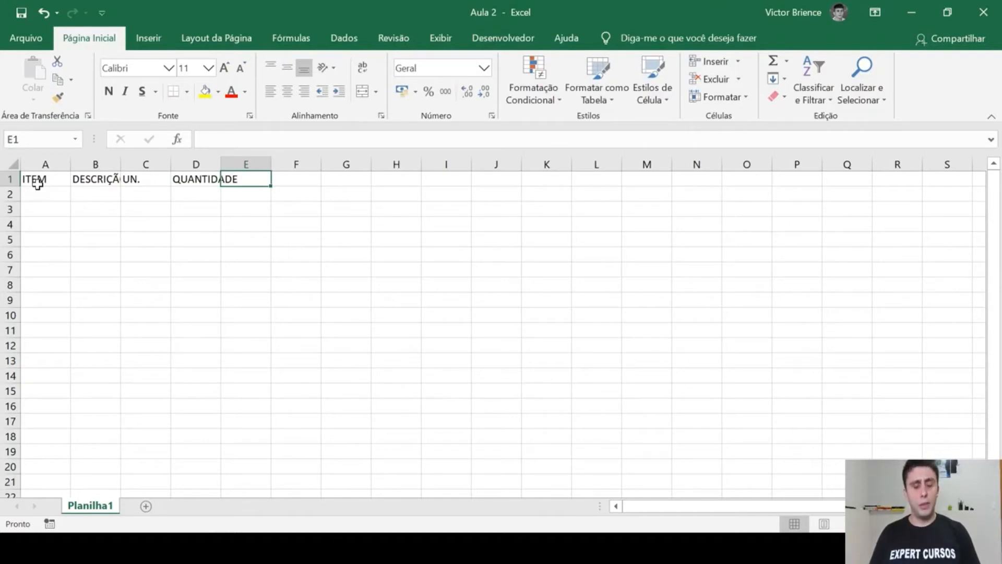
text(VALOR UNIT.)
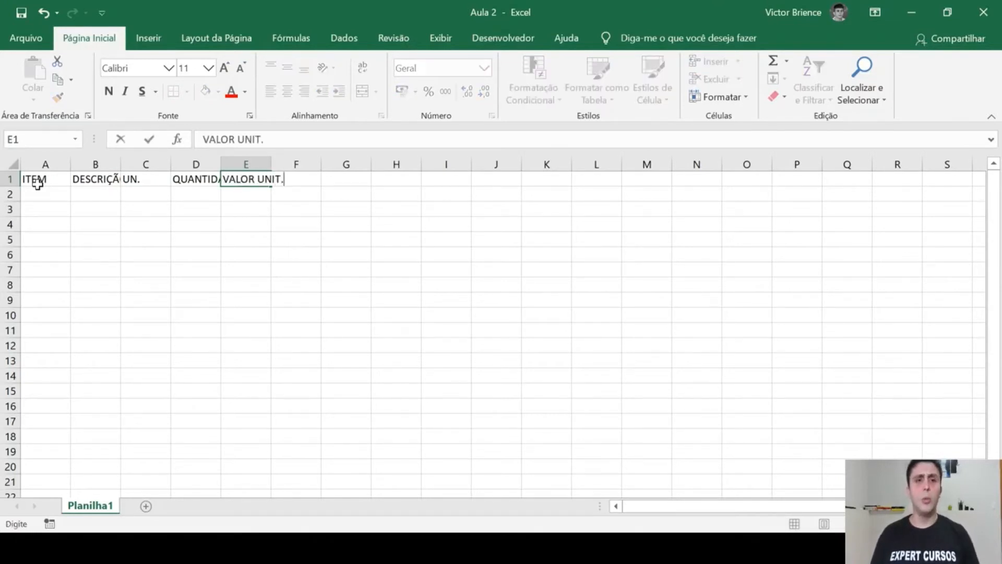
key(Tab)
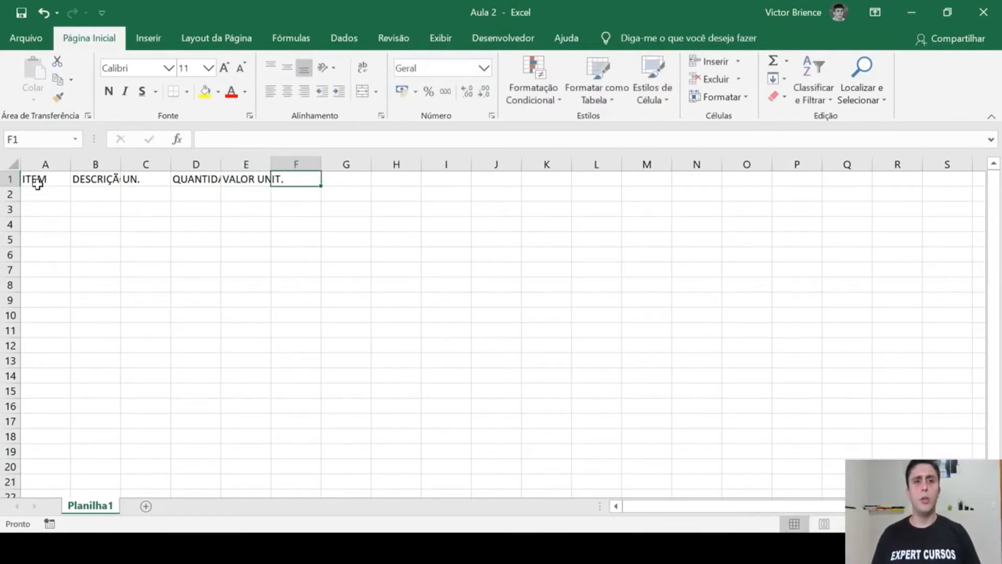
text(VALOR TOTAL)
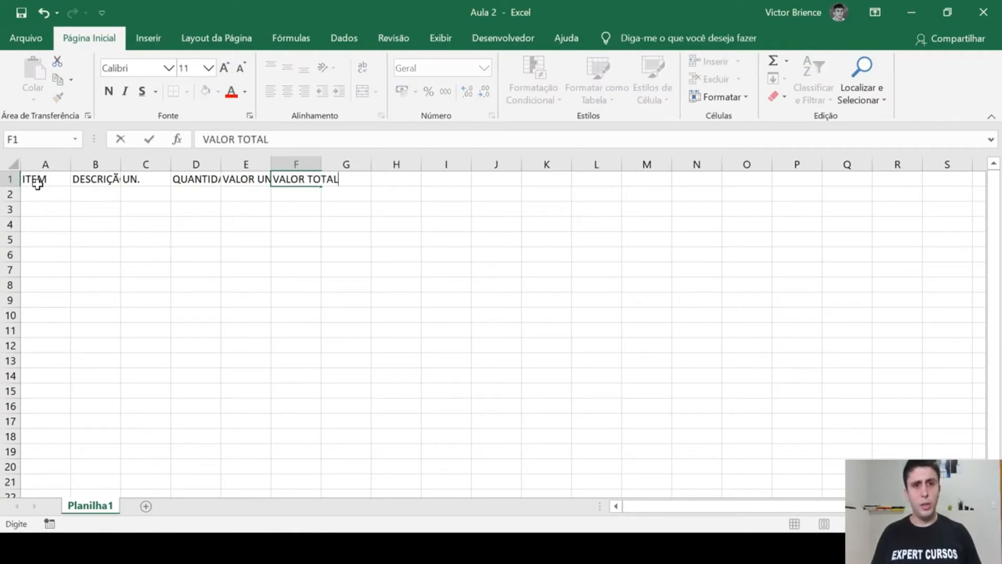
click(166, 265)
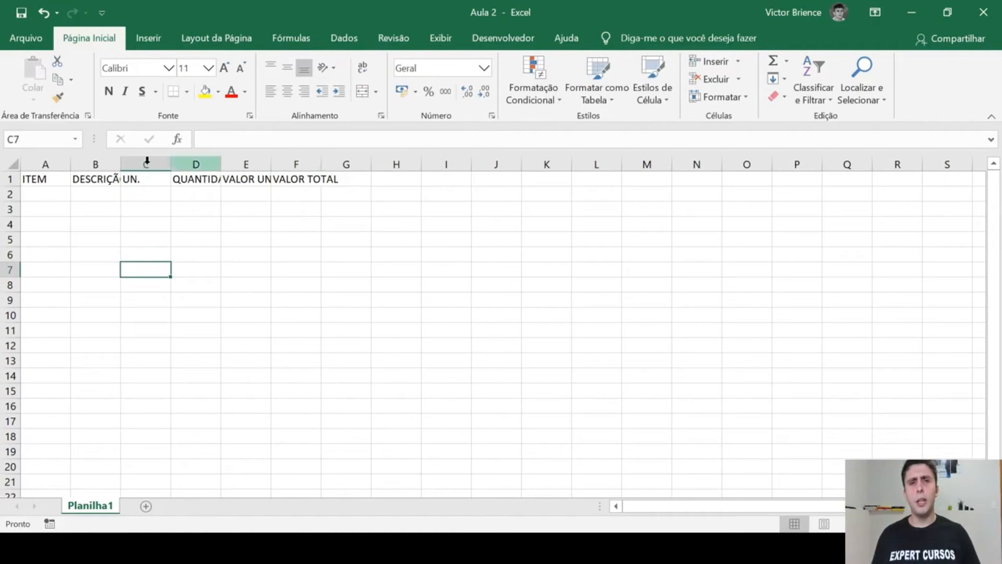
Set the width of columns A to F to 15.
drag(59, 164, 287, 162)
right_click(290, 164)
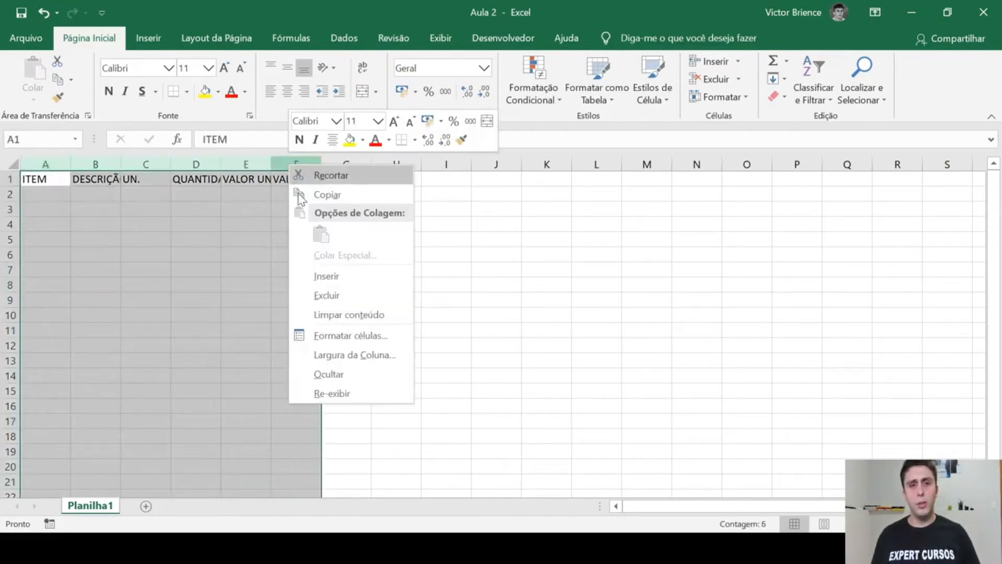
click(334, 356)
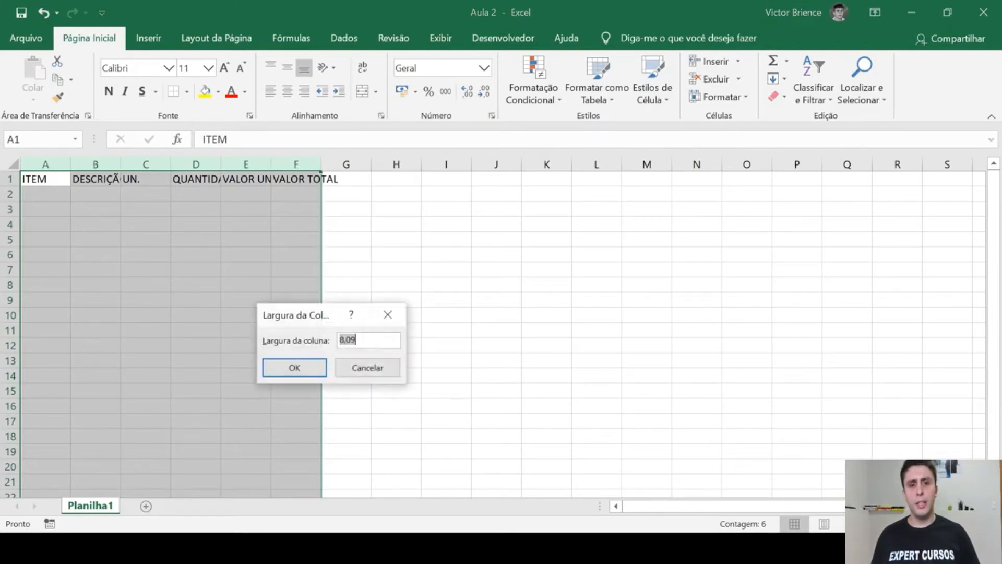
text(15)
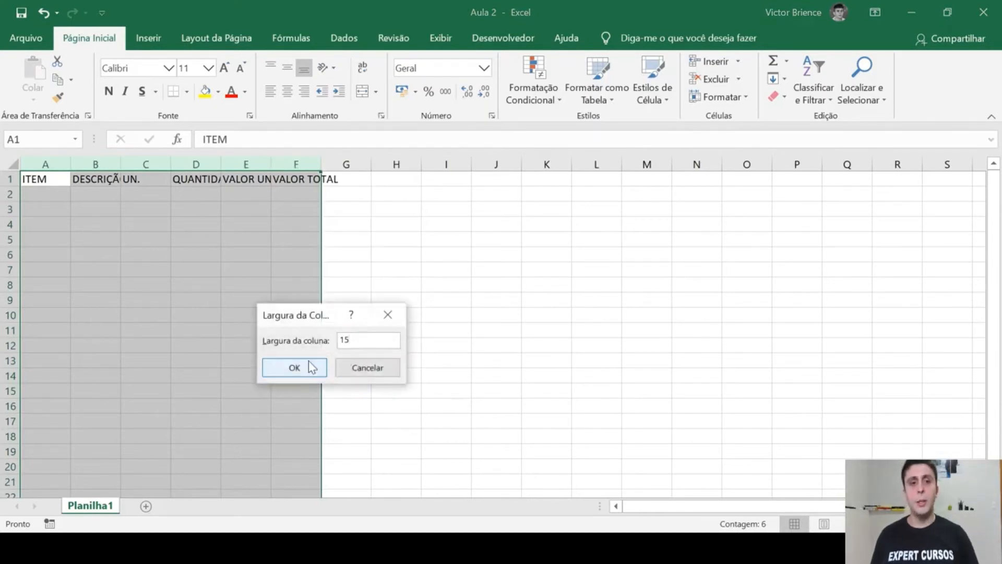
click(311, 366)
click(391, 344)
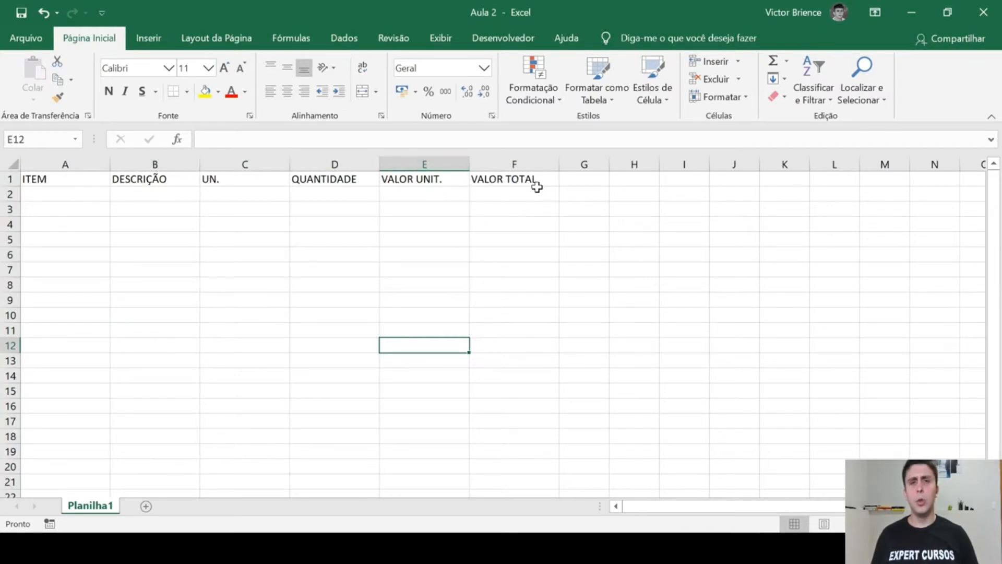
Center the header texts in cells A1 to F1 horizontally.
drag(74, 179, 493, 190)
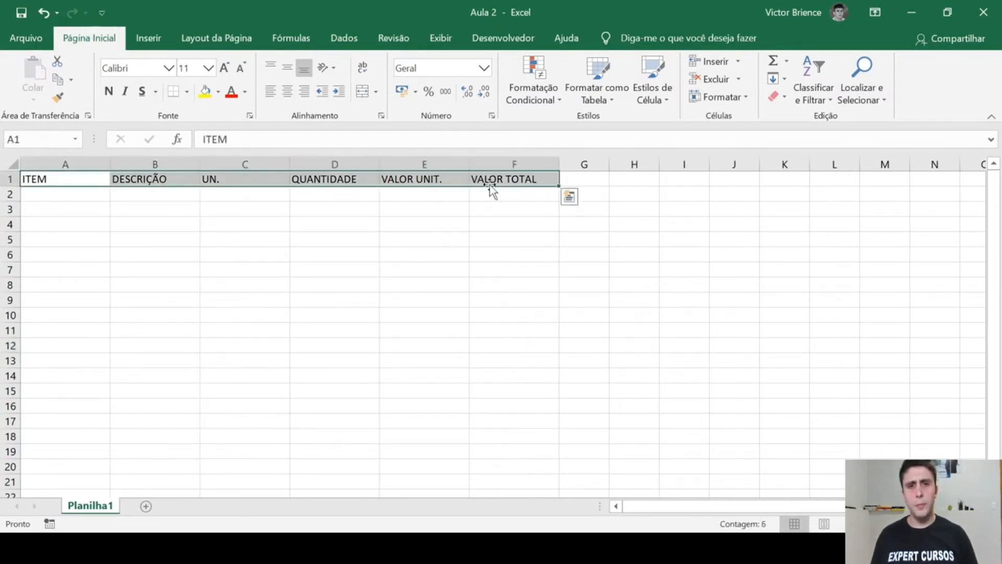
click(288, 92)
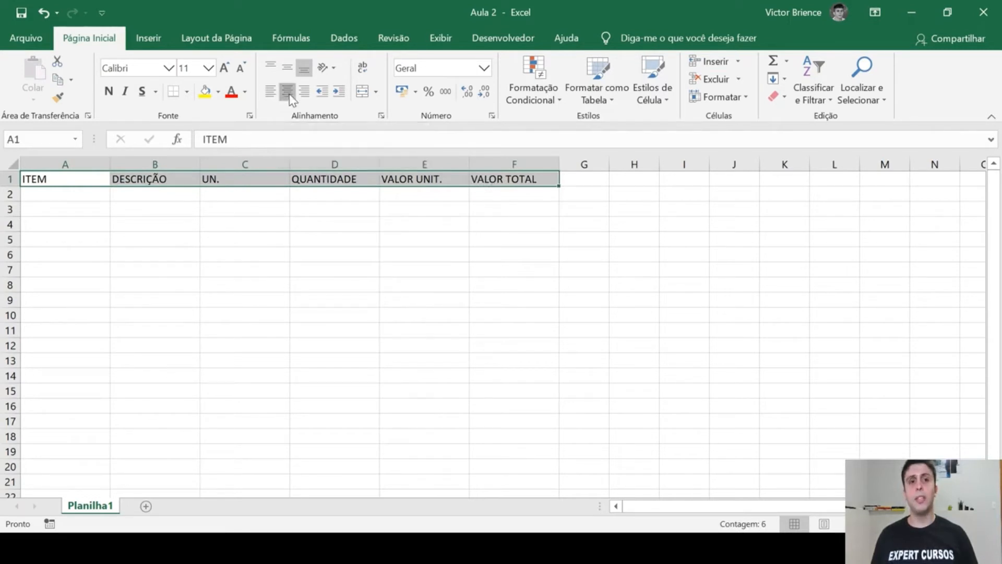
click(319, 265)
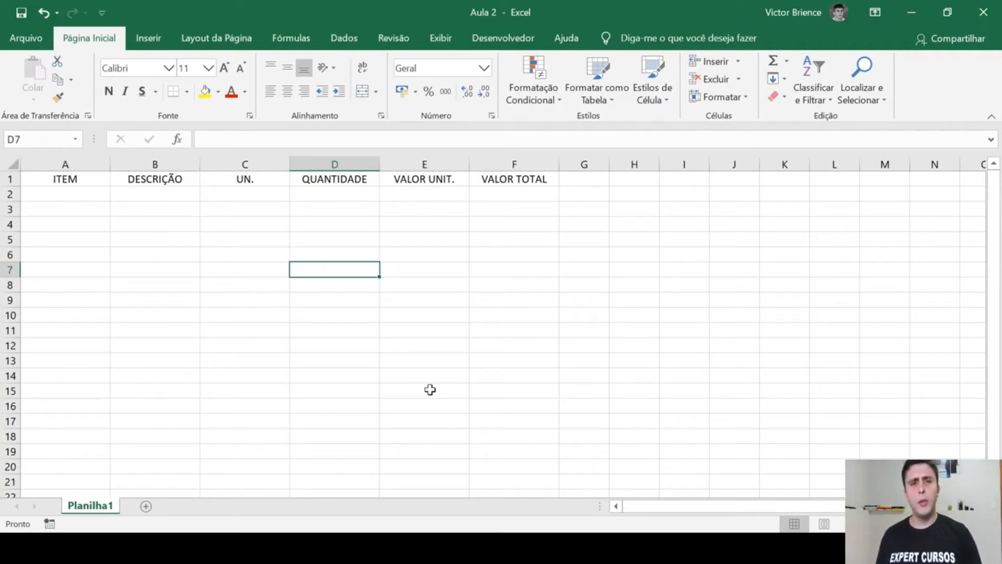
Number the items in column A by entering 1 and 2 in A2 and A3 and extending the series to 10 in A11.
click(66, 196)
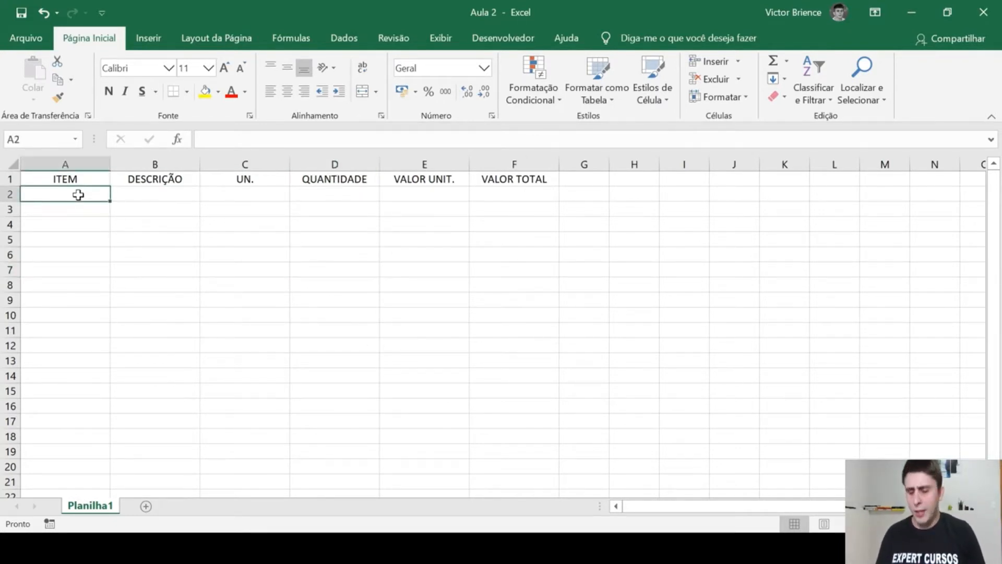
text(1)
key(Return)
text(2)
key(Return)
drag(79, 195, 70, 335)
click(158, 299)
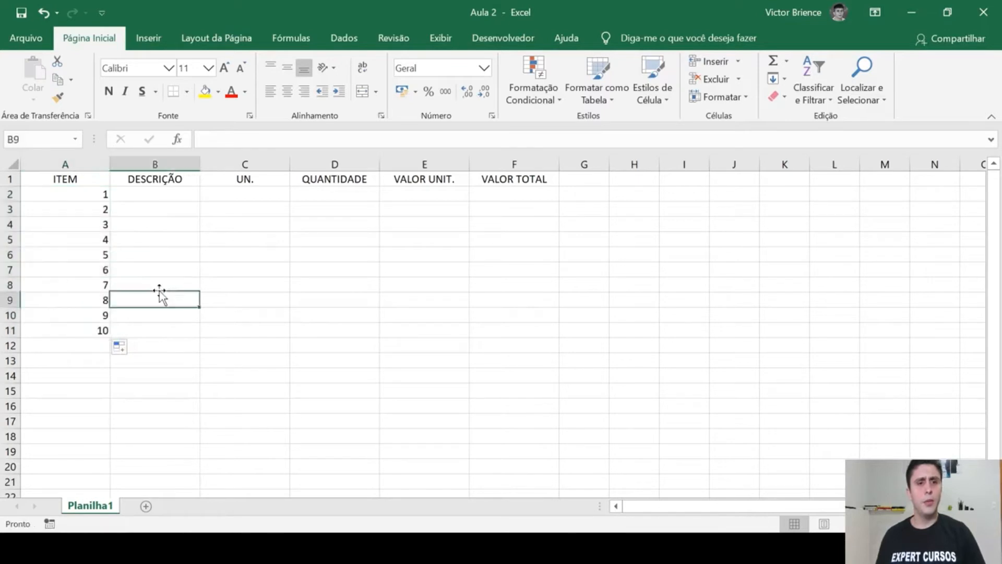
Enter the descriptions Mesa, Cadeira and Caneta for items 1 to 3 in cells B2 to B4.
click(158, 196)
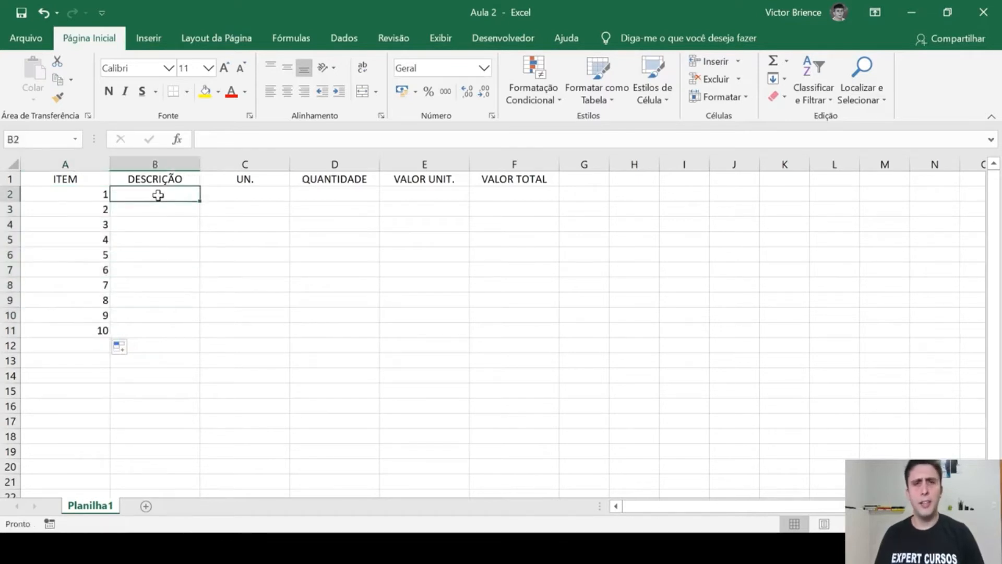
text(mES)
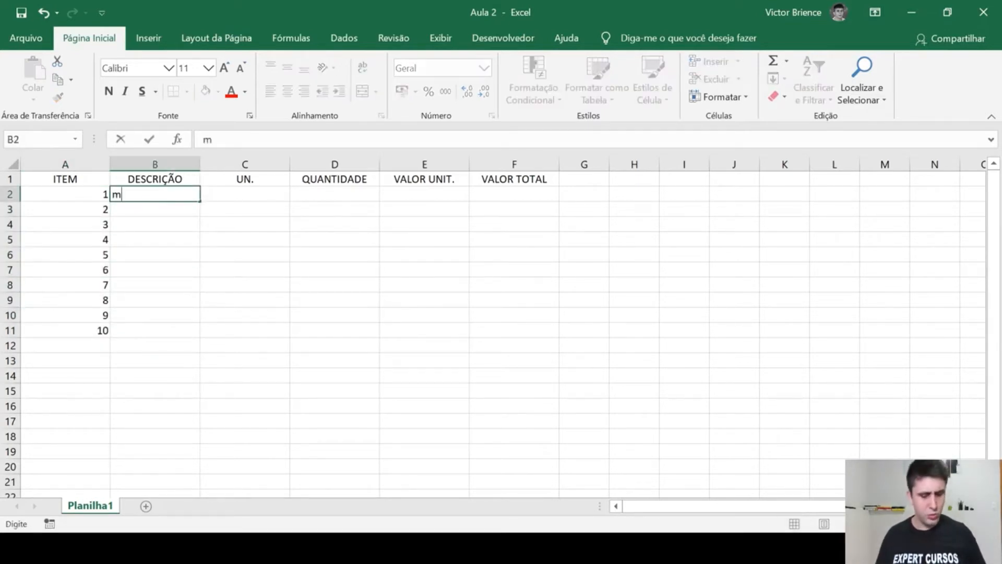
key(BackSpace)
key(BackSpace)
key(BackSpace)
text(Mesa)
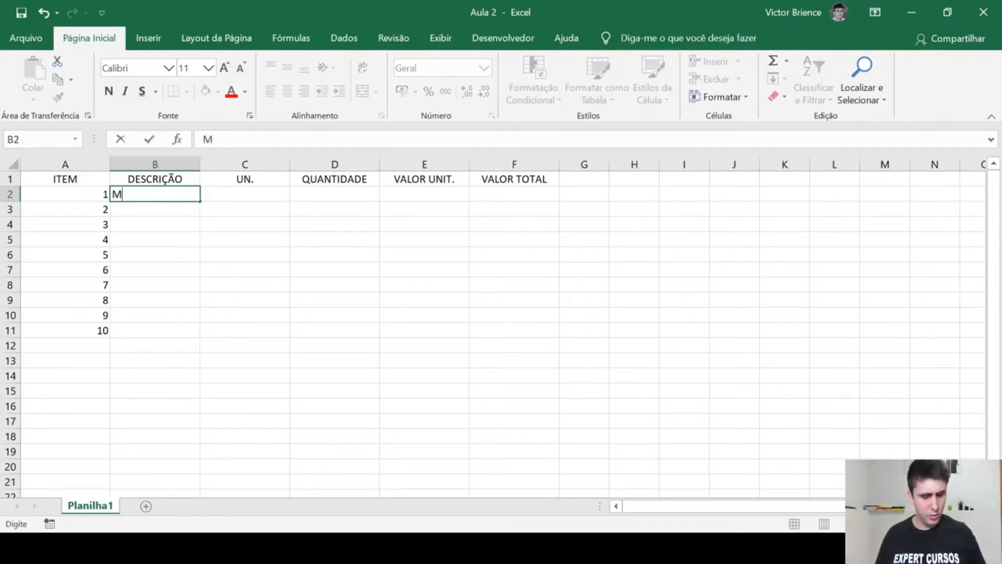
key(Return)
text(Cadeira)
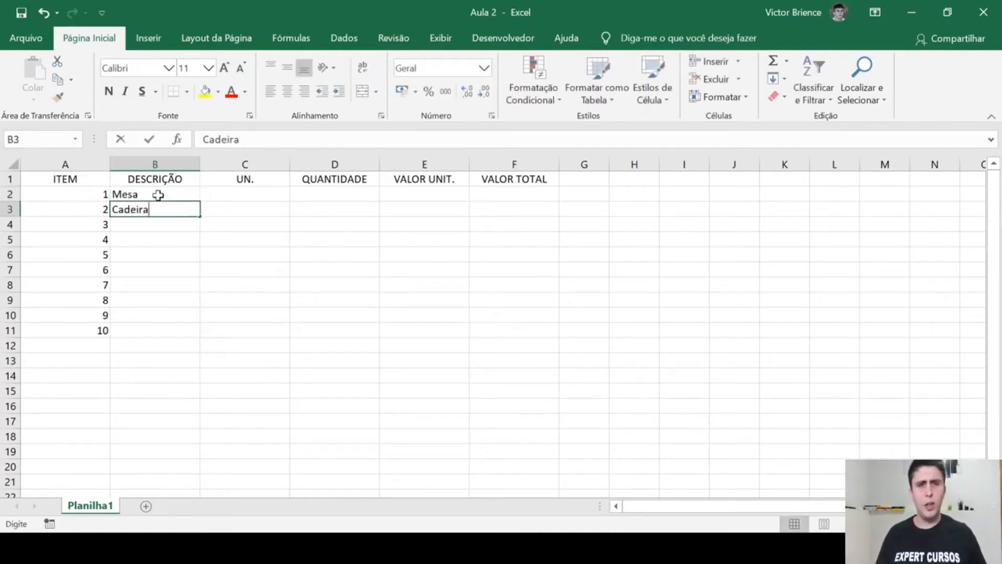
key(Return)
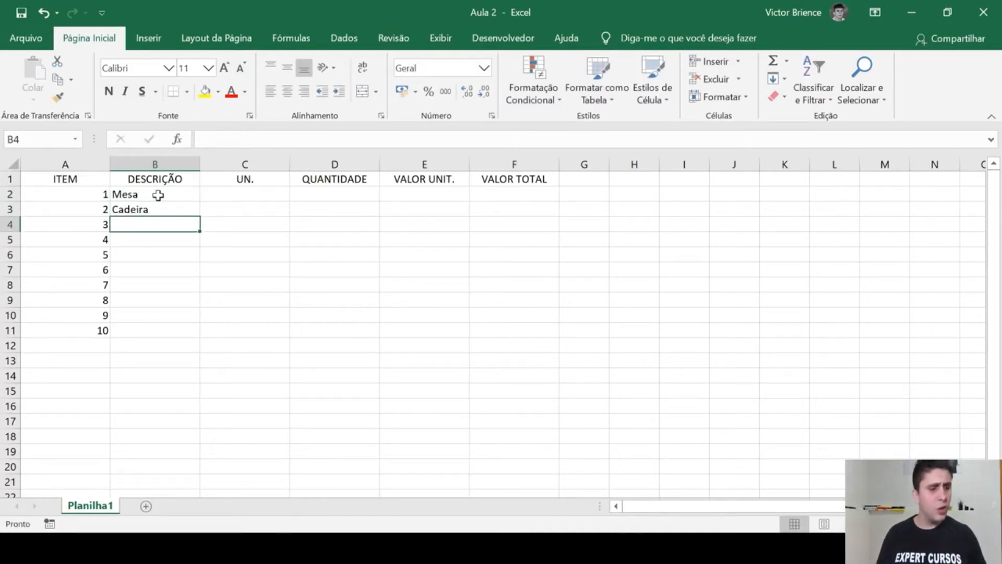
text(Caneta)
key(Return)
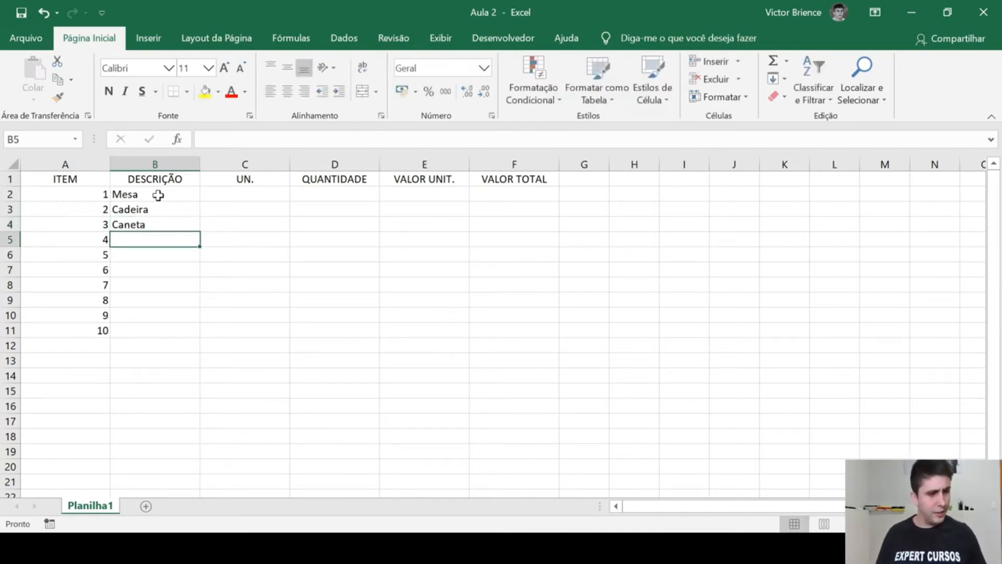
Enter the descriptions Caderno, Televisão and Computador for items 4 to 6 in cells B5 to B7.
text(Caderno)
key(Return)
text(Televisão)
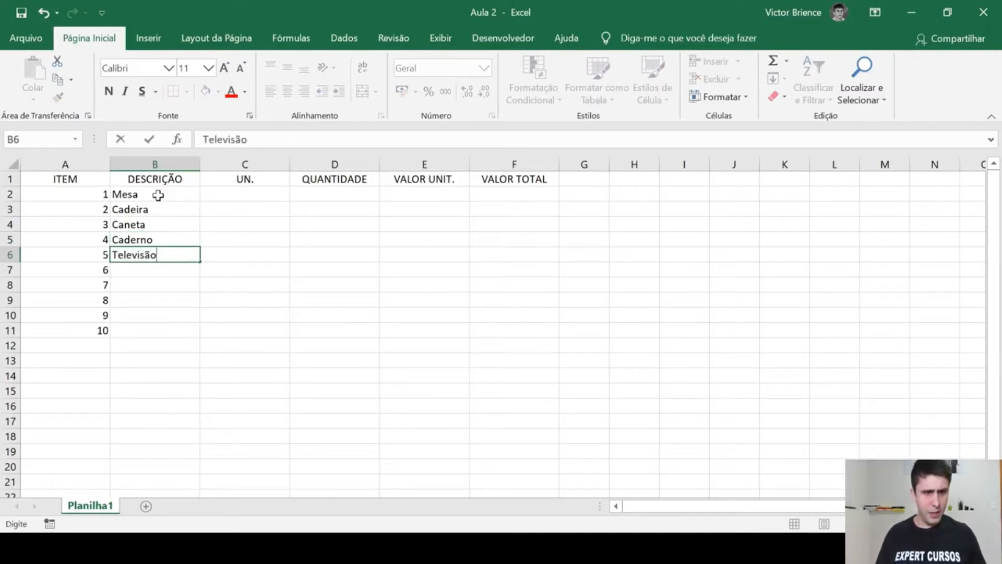
key(Return)
text(C)
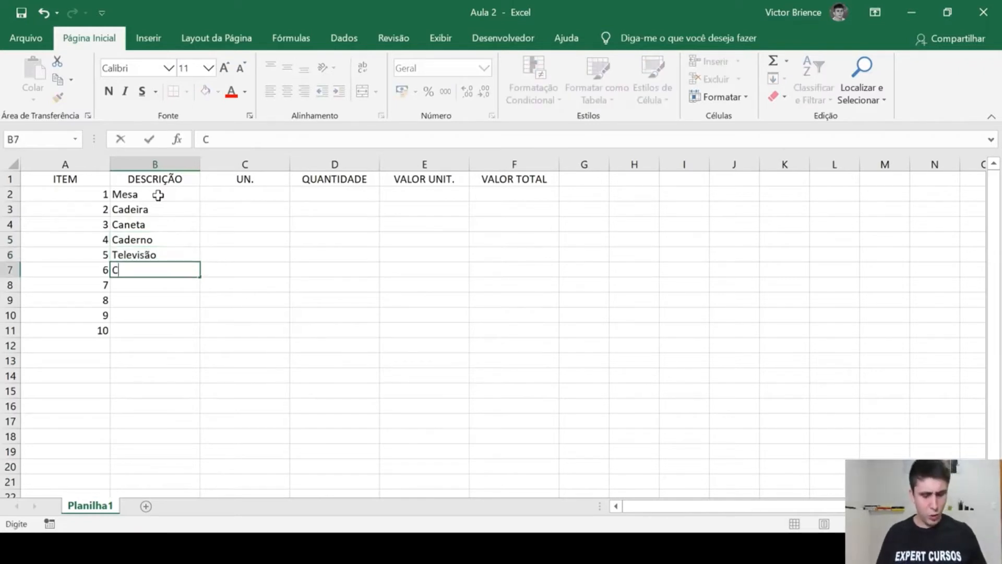
text(omputador)
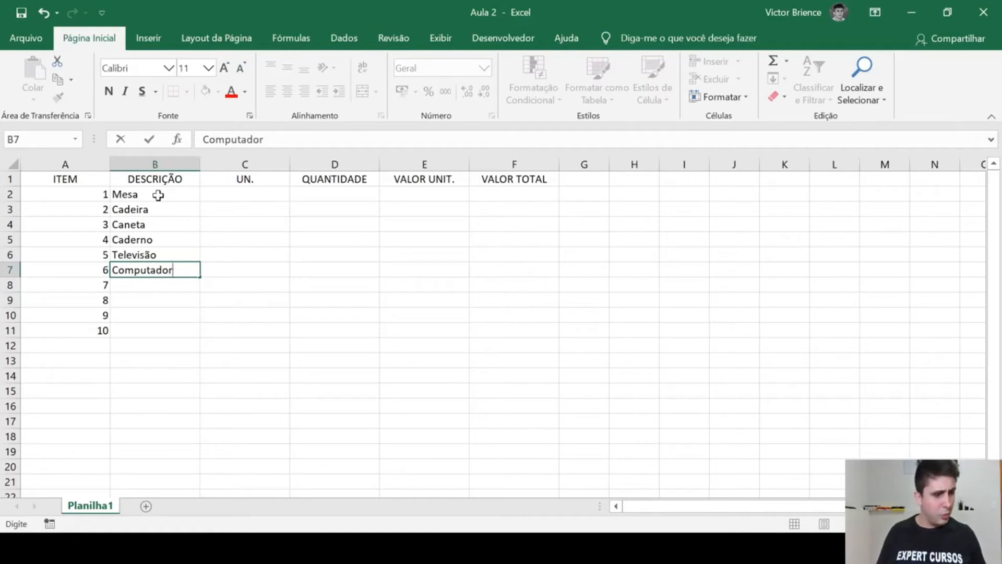
key(Return)
Enter the descriptions Pastas, Folhas and Cortina for items 7 to 9 in cells B8 to B10.
text(Pastas)
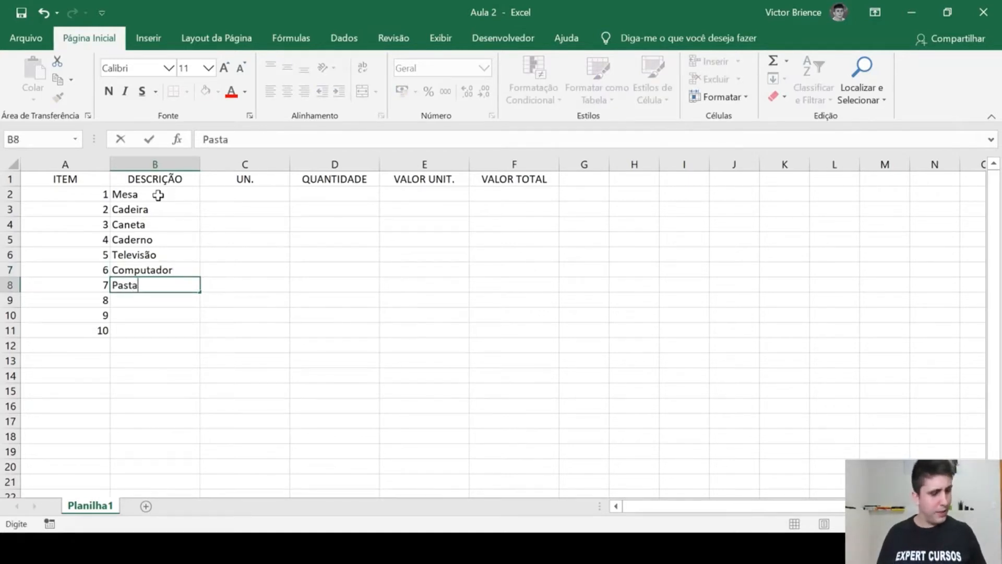
key(Return)
text(Folhas)
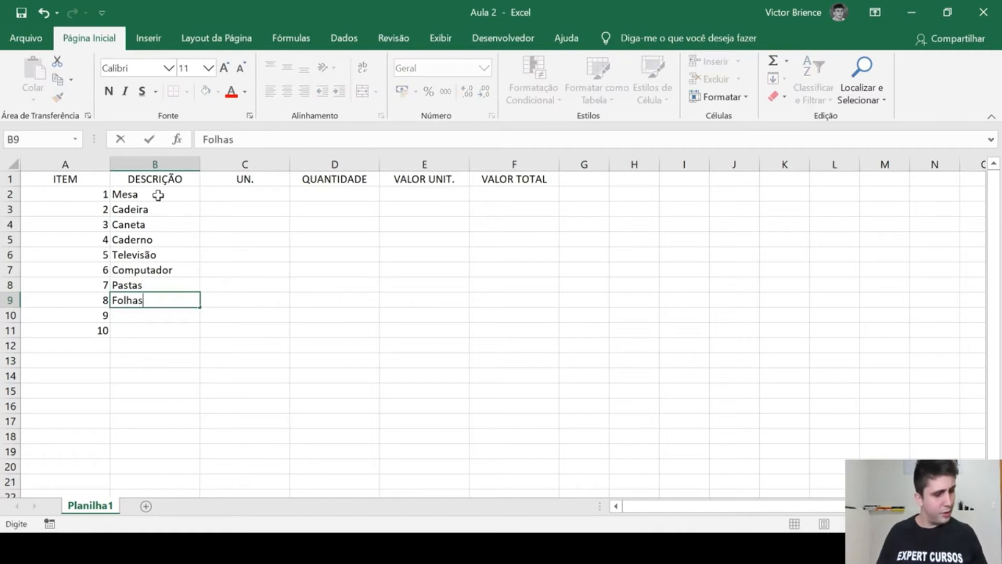
key(Return)
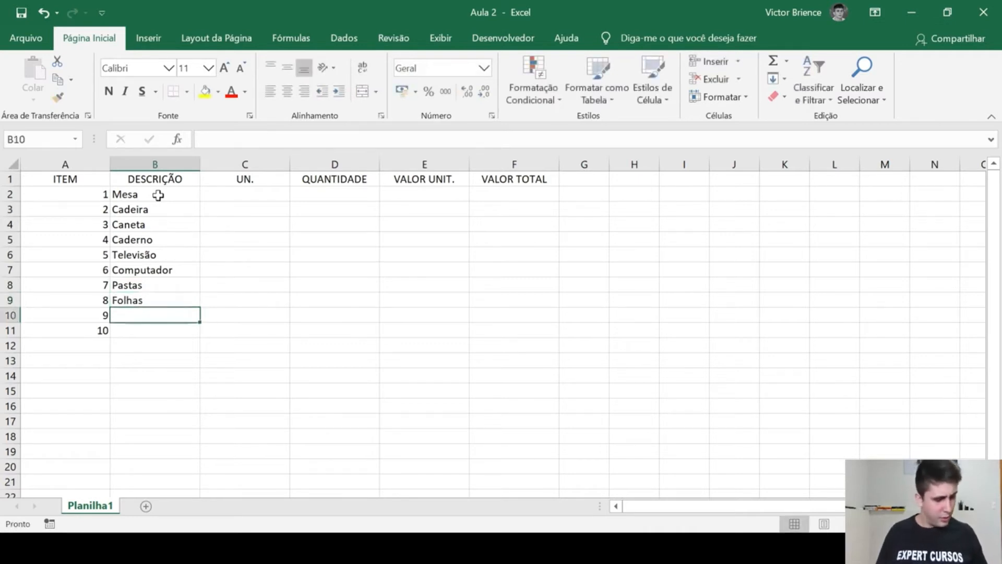
text(Cortina)
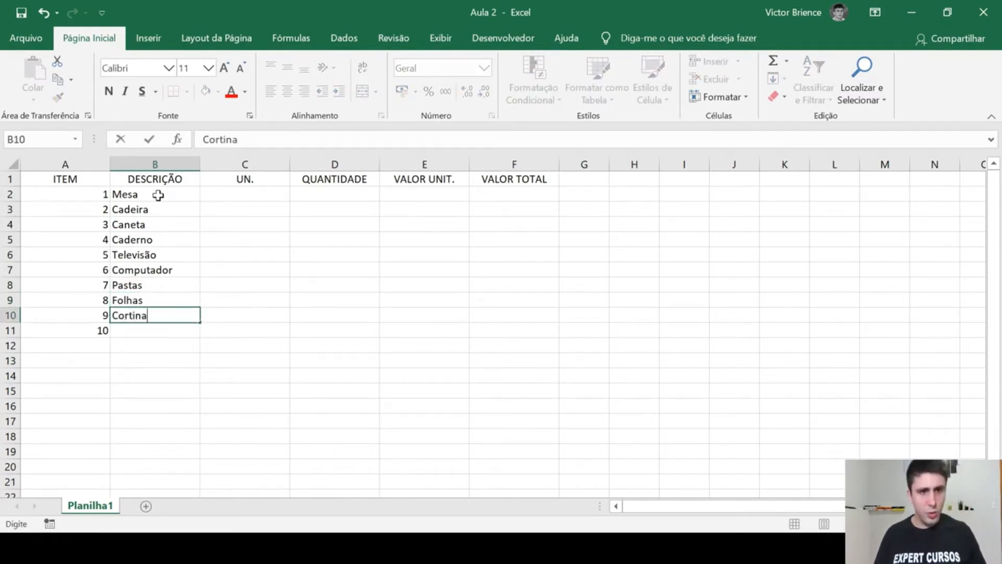
key(Return)
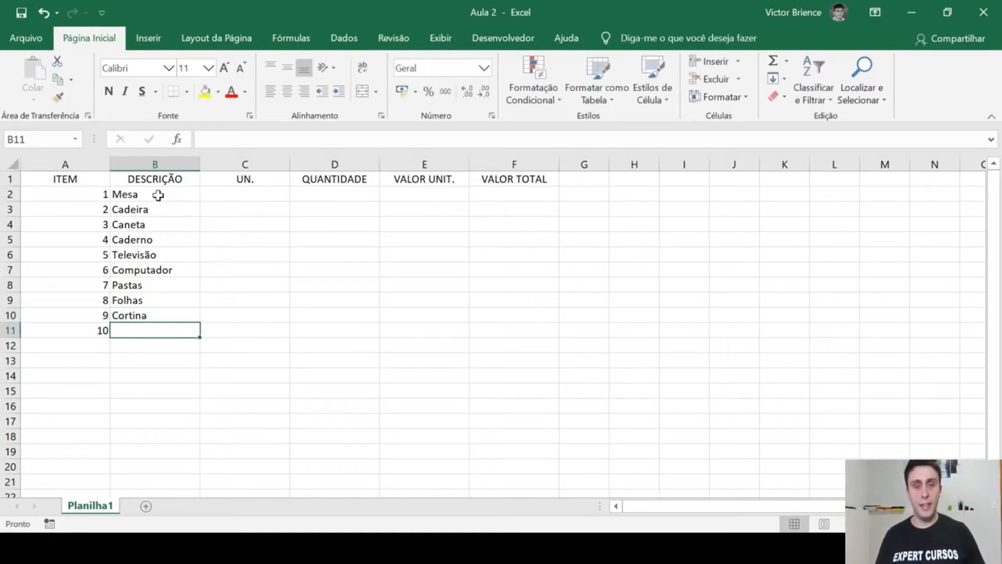
Enter the description Porta for item 10 in B11 and the unit un. for item 1 in C2.
text(Porta)
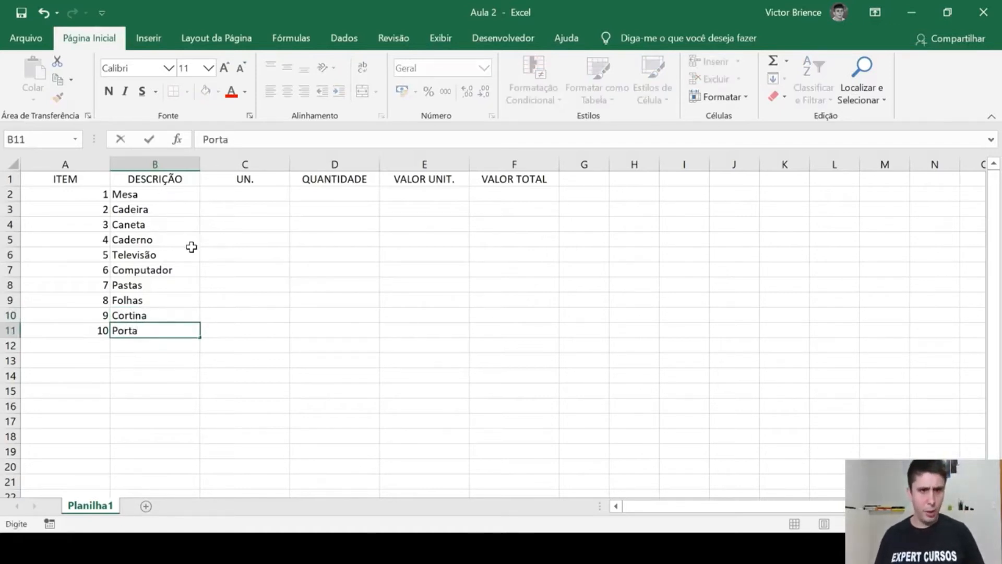
click(206, 256)
click(227, 198)
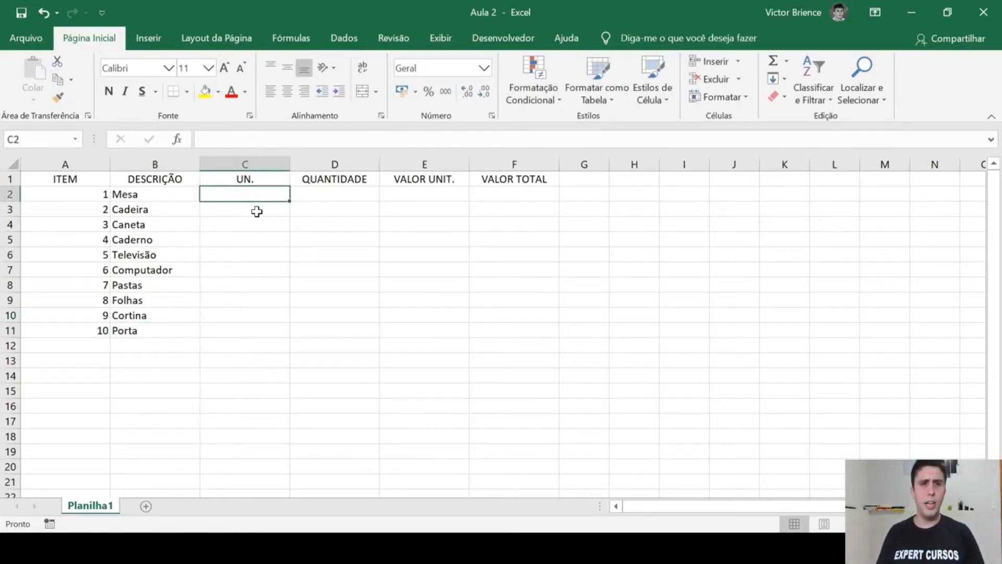
text(un)
key(Return)
key(Up)
text(un.)
key(Return)
Enter the unit un. in C3 and fill it down the UN. column to C11.
text(um.)
key(BackSpace)
key(BackSpace)
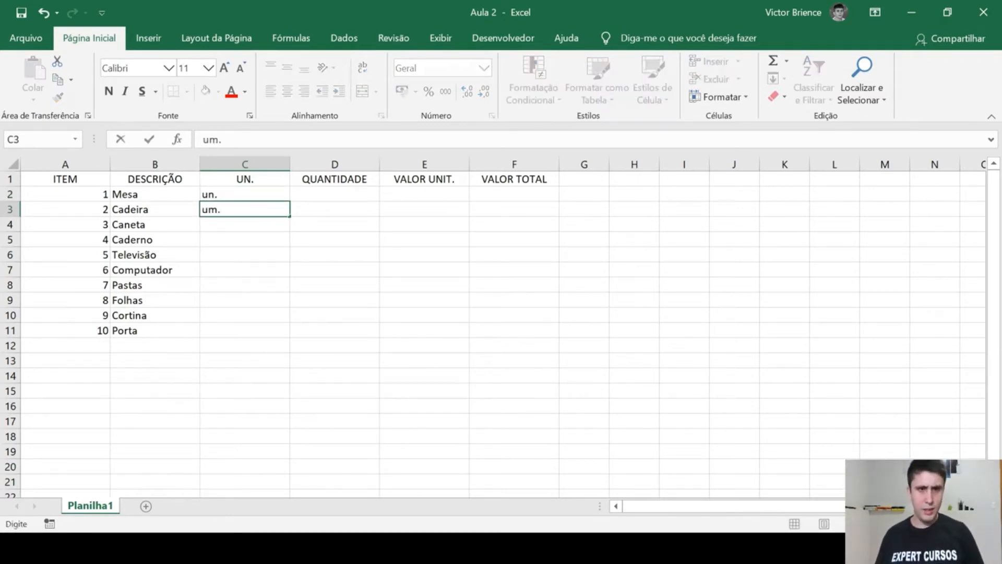
text(n.)
key(Up)
drag(253, 190, 252, 332)
click(376, 285)
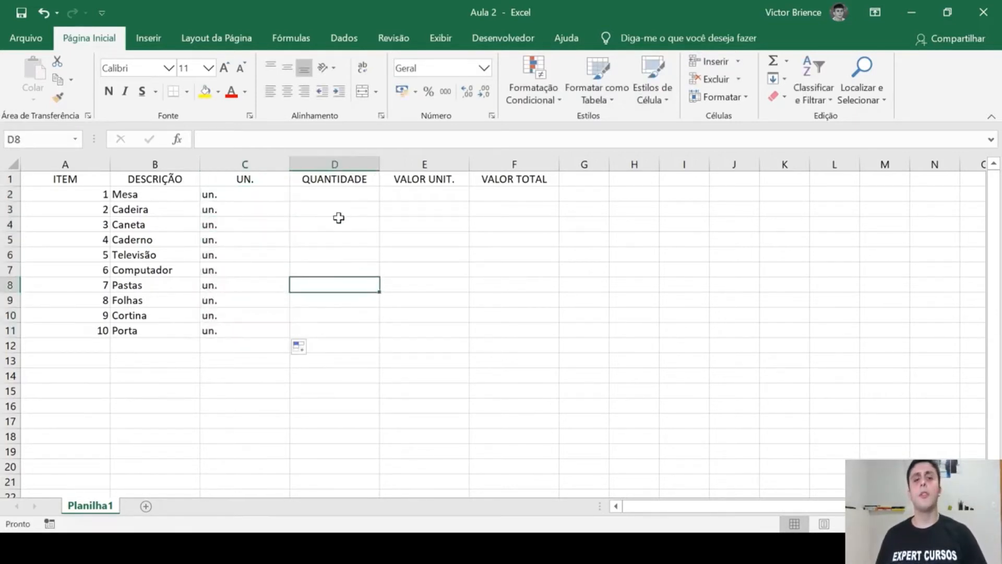
Enter the quantities 2, 4, 5, 5 and 2 for items 1 to 5 in cells D2 to D6.
click(337, 194)
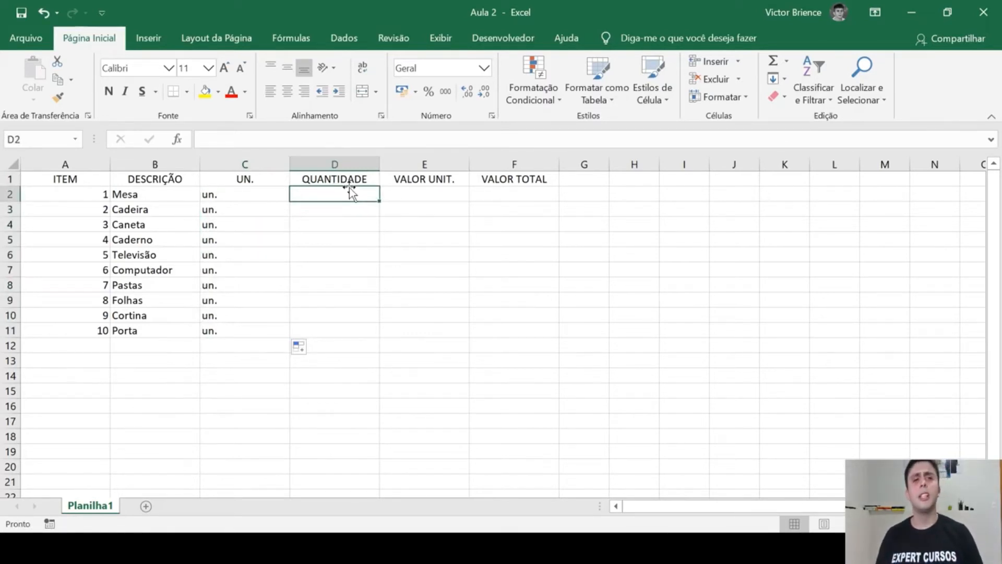
key(Return)
text(4)
key(Return)
text(5)
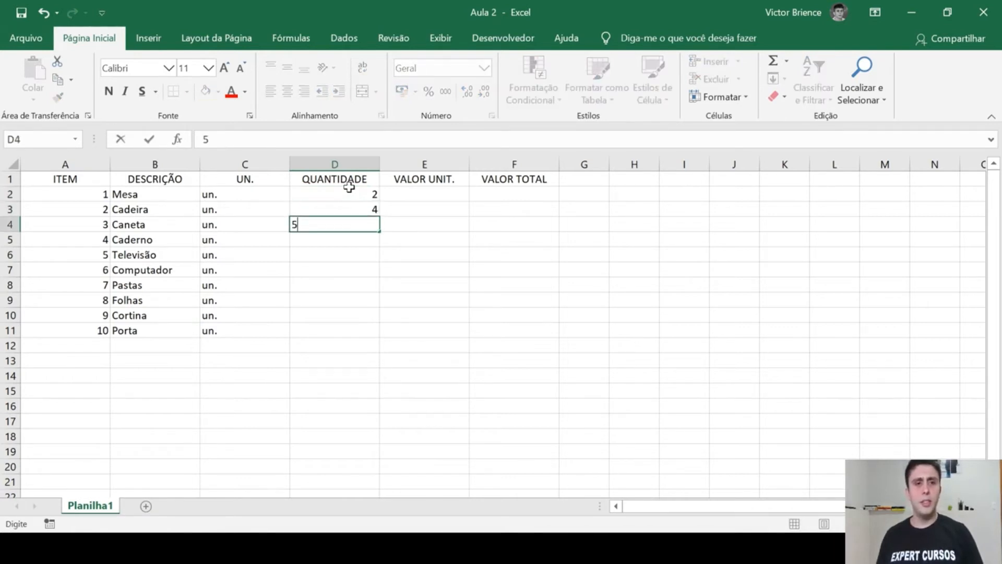
key(Return)
text(5)
key(Return)
text(2)
key(Return)
Enter the quantities 5, 10, 1, 1 and 2 for items 6 to 10 in cells D7 to D11.
text(5)
key(Return)
text(10)
key(Return)
text(1)
key(Return)
text(1)
key(Return)
text(2)
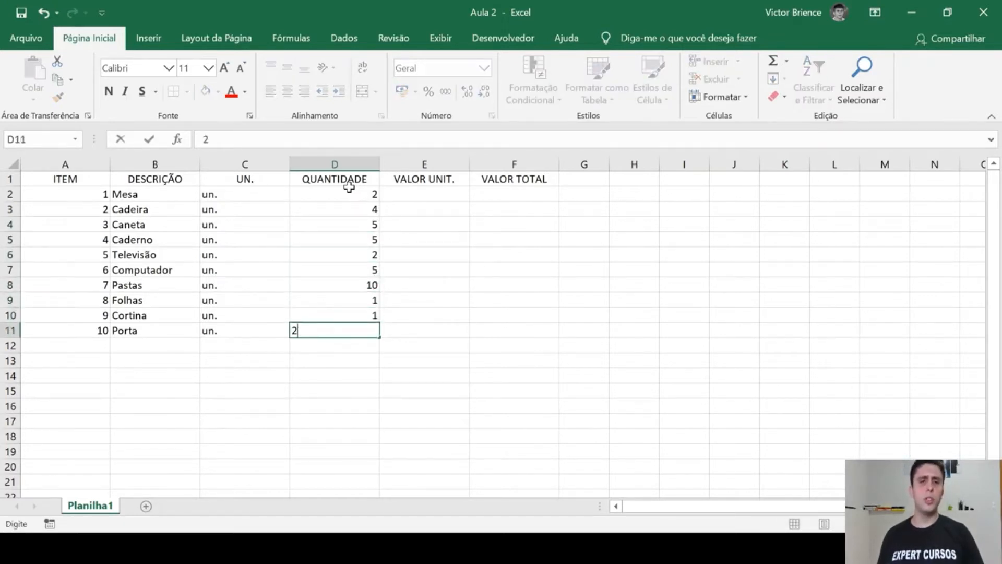
Enter the unit values 100, 20, 1, 10 and 400 for items 1 to 5 in cells E2 to E6.
click(405, 195)
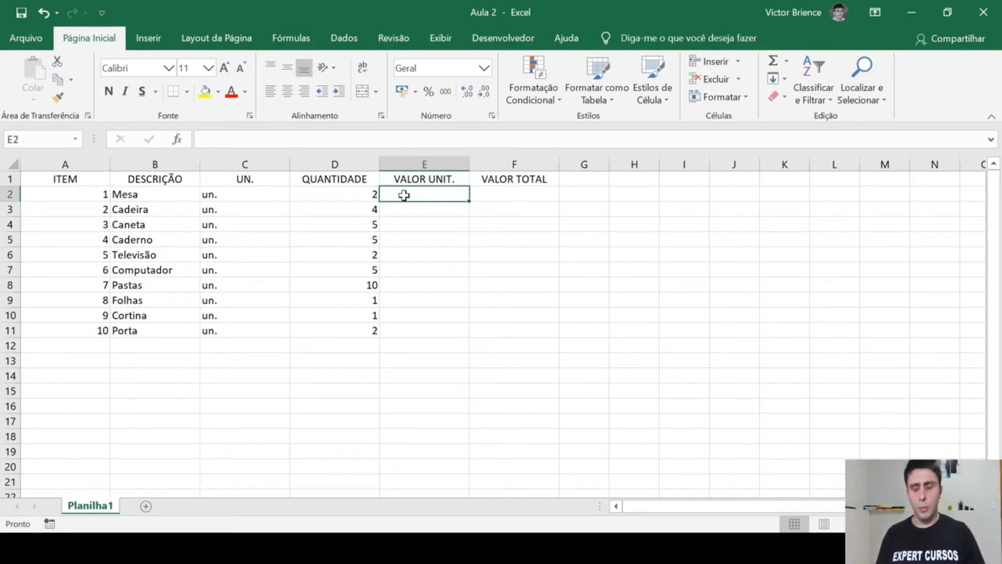
text(100)
key(Return)
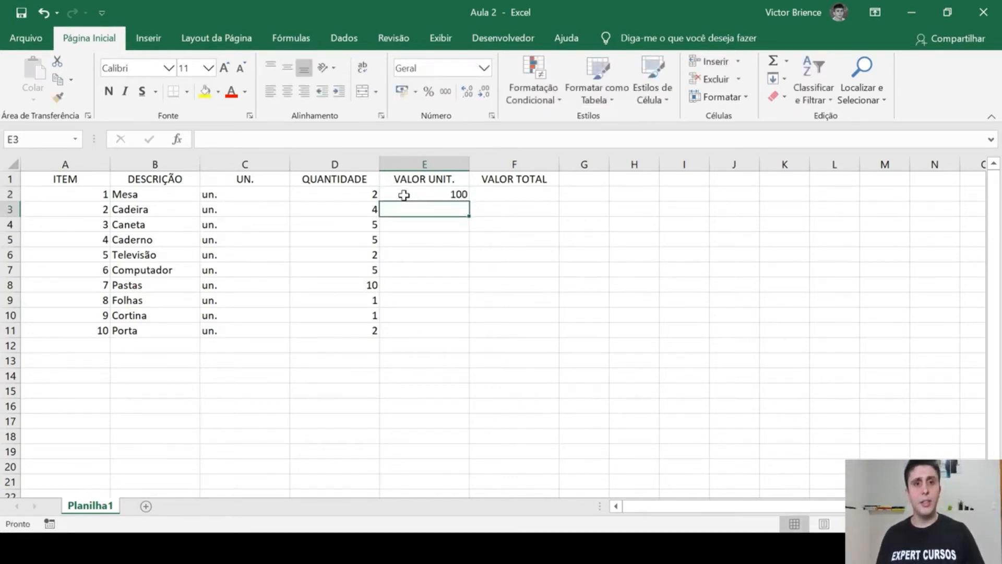
text(20)
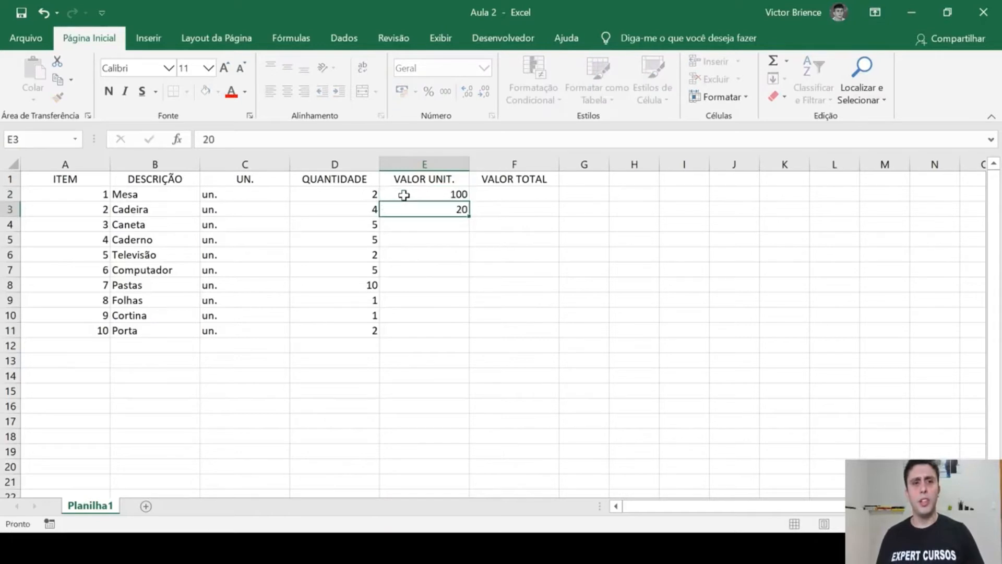
key(Return)
text(1)
key(Return)
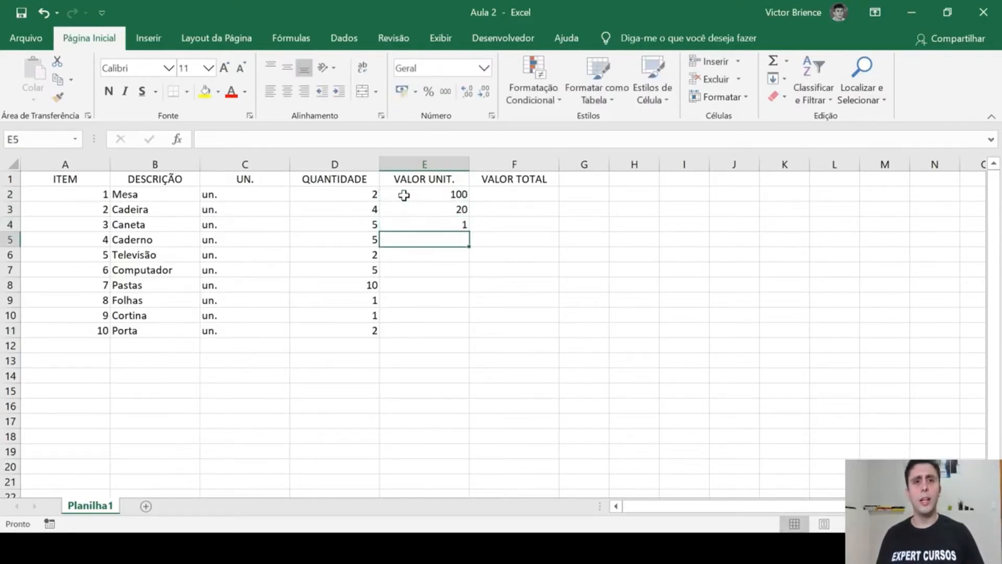
text(10)
key(Return)
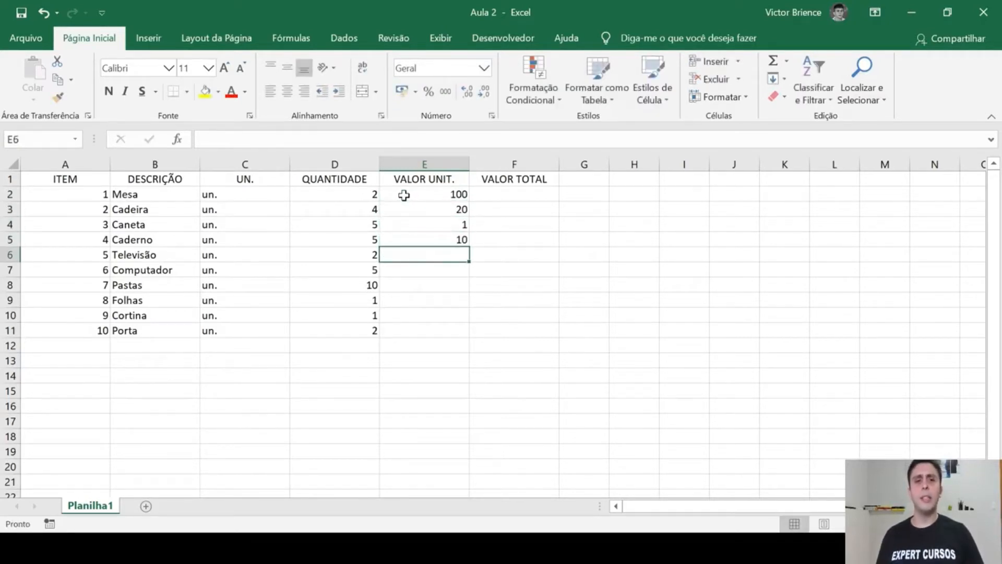
text(400)
key(Return)
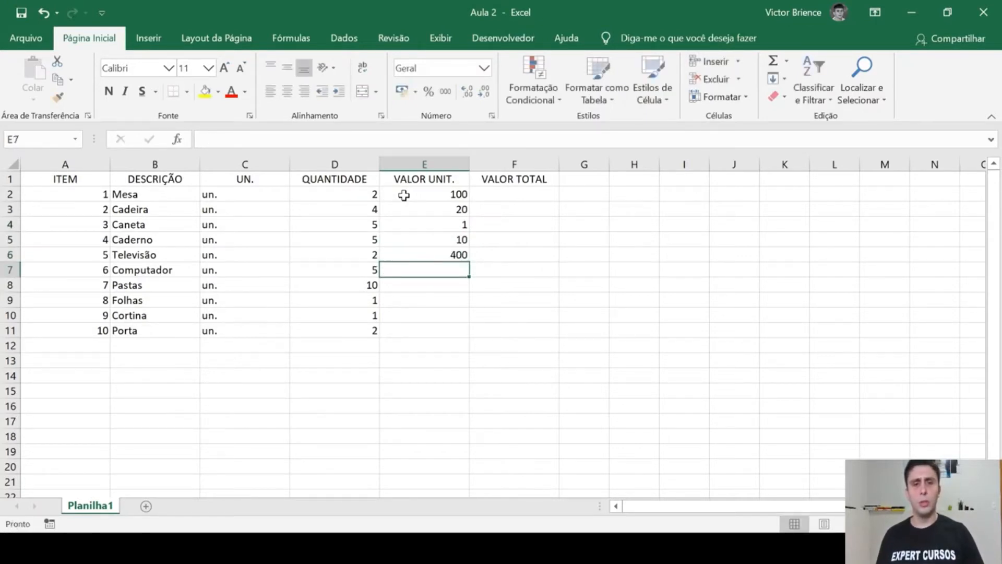
Enter the unit values 1000, 1, 12, 300 and 200 for items 6 to 10 in cells E7 to E11.
text(1000)
key(Return)
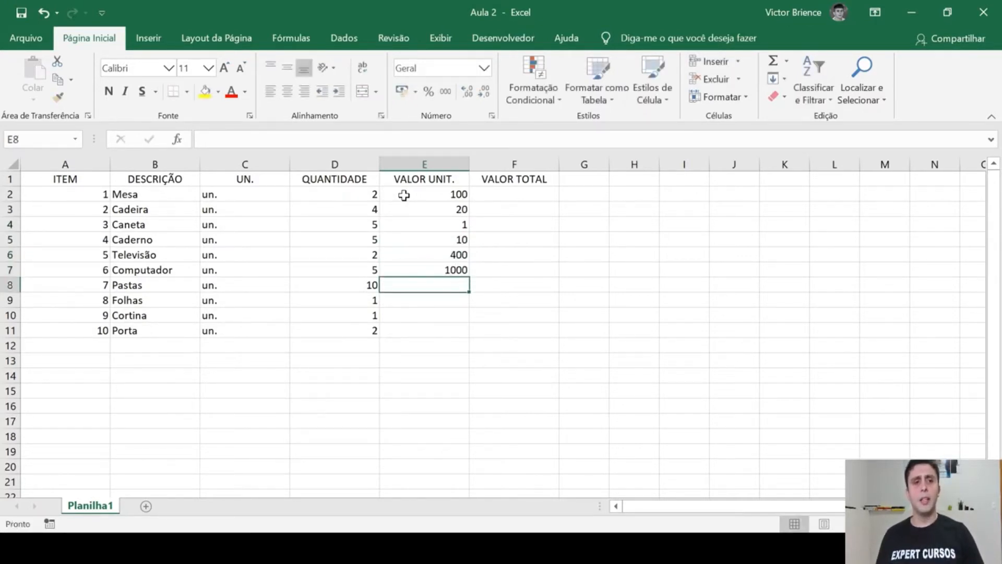
text(1)
key(Return)
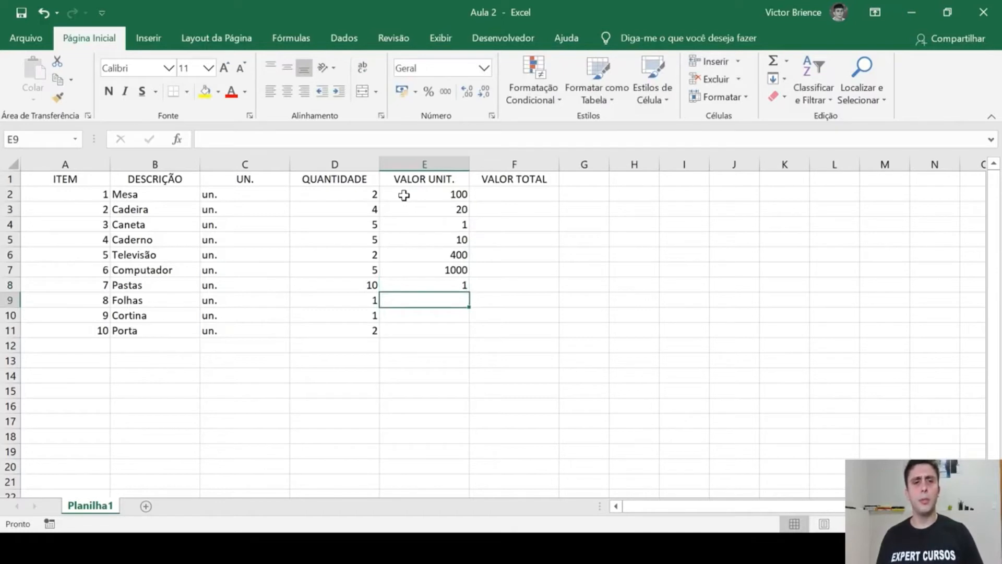
text(10)
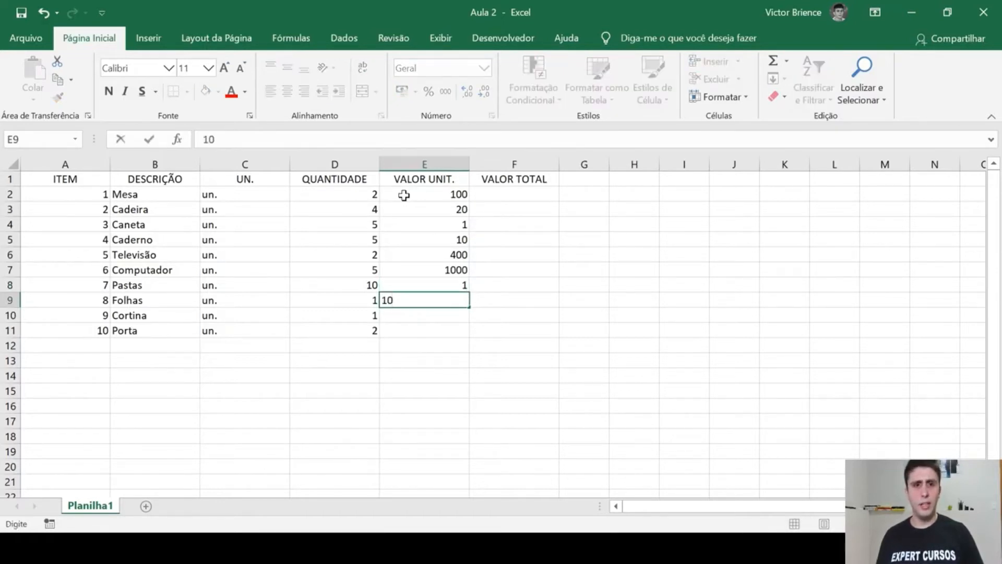
key(Return)
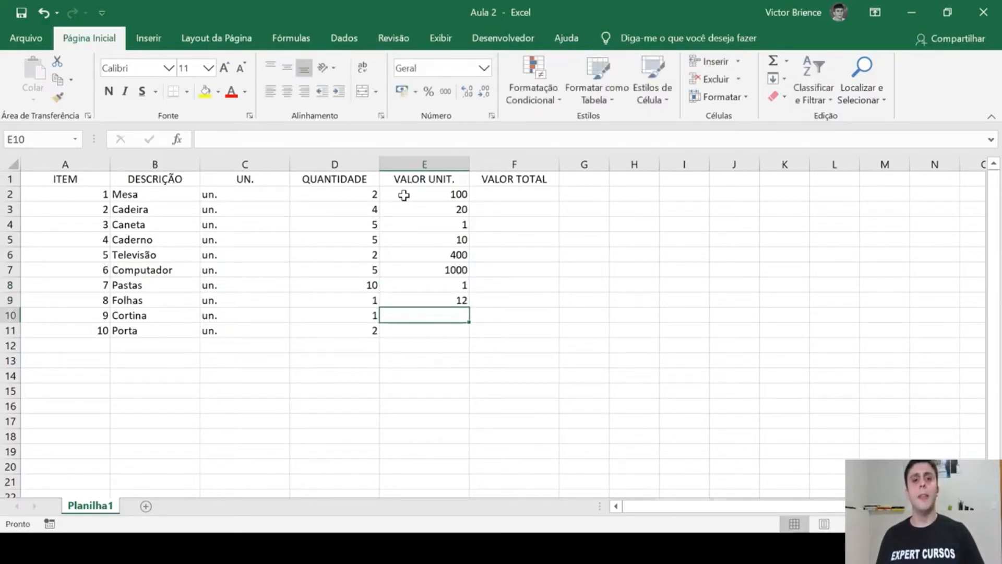
text(300)
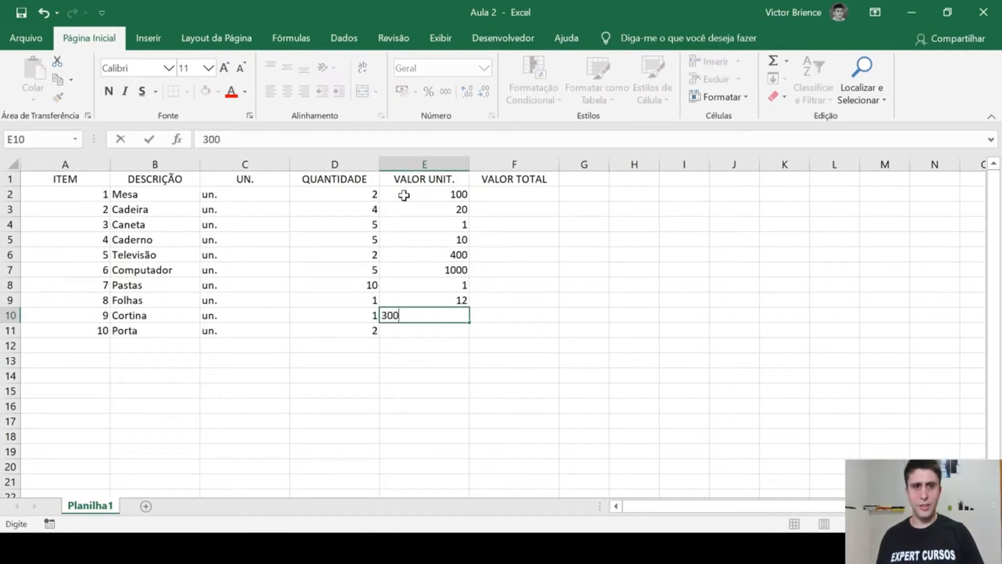
key(Return)
text(200)
key(Return)
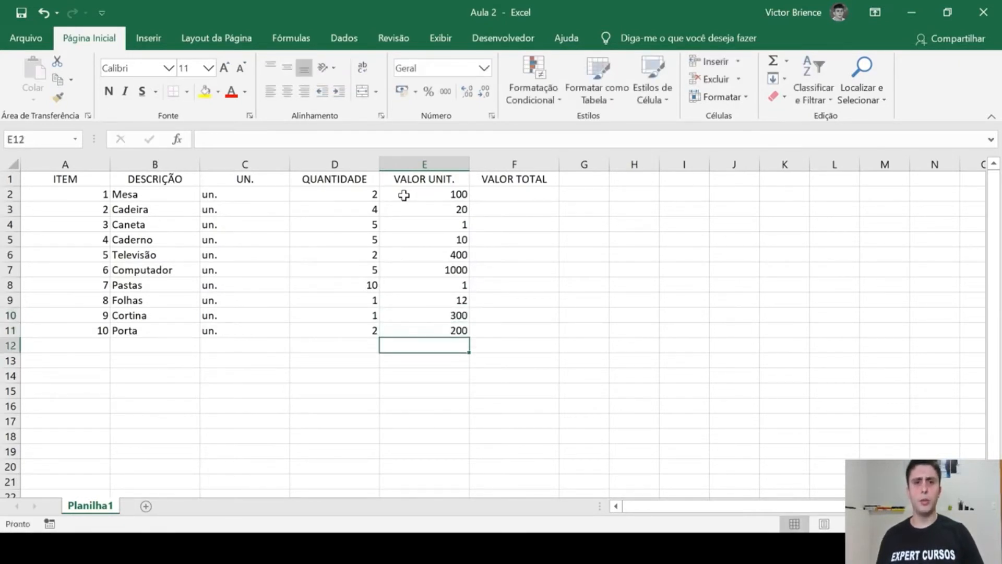
Calculate the Mesa item's total value in F2 with the formula =E2*D2.
click(494, 198)
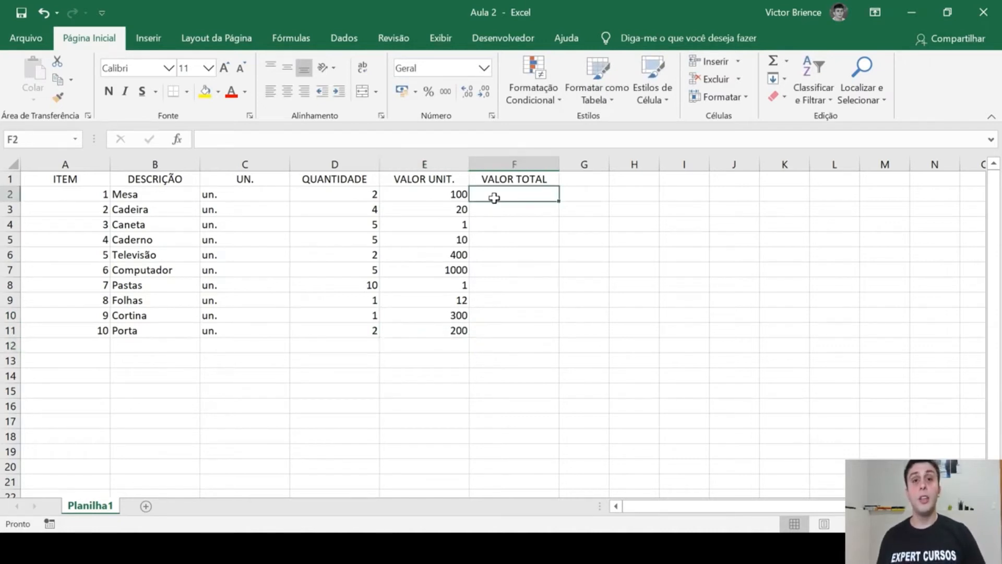
text(=)
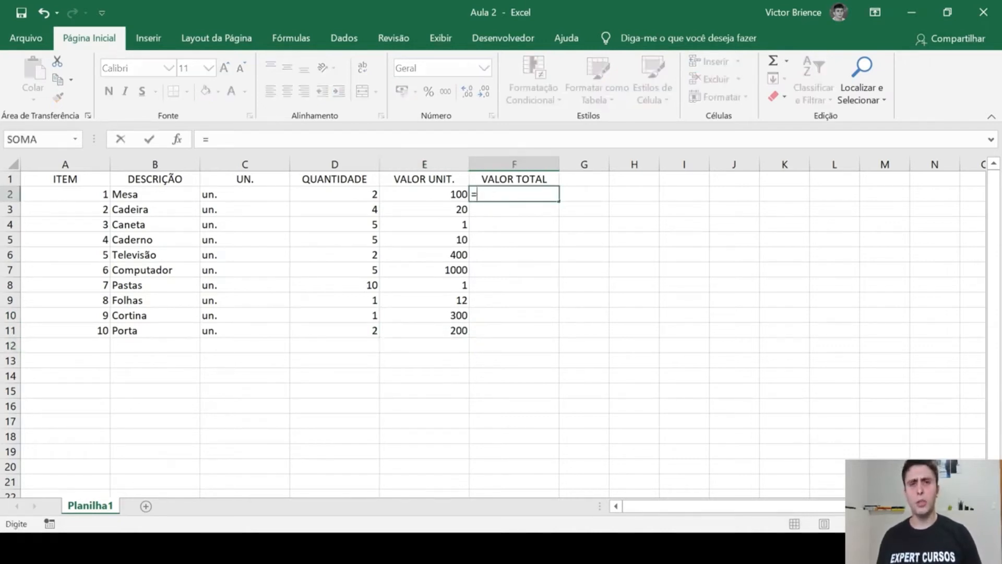
click(404, 198)
text(*)
click(336, 193)
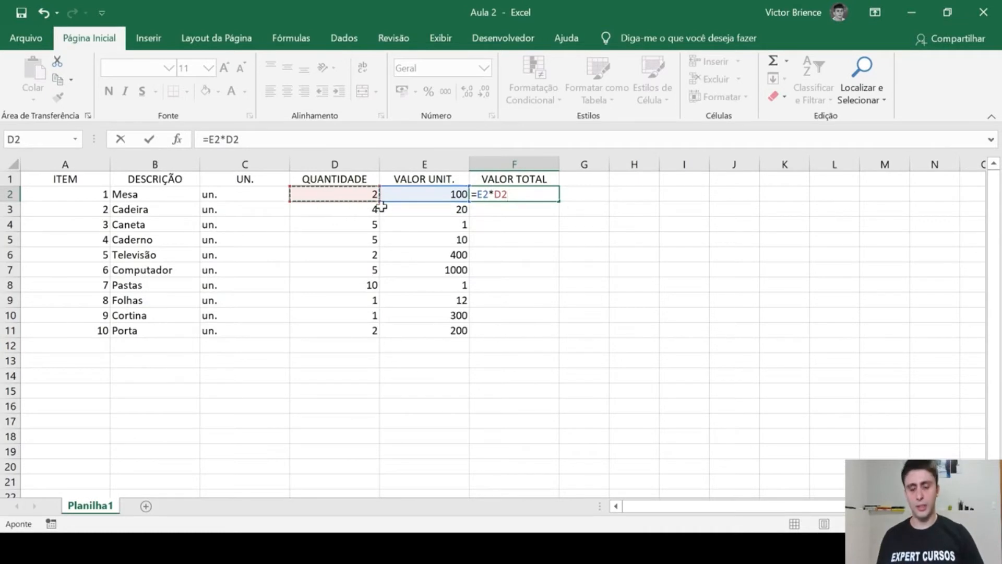
key(Return)
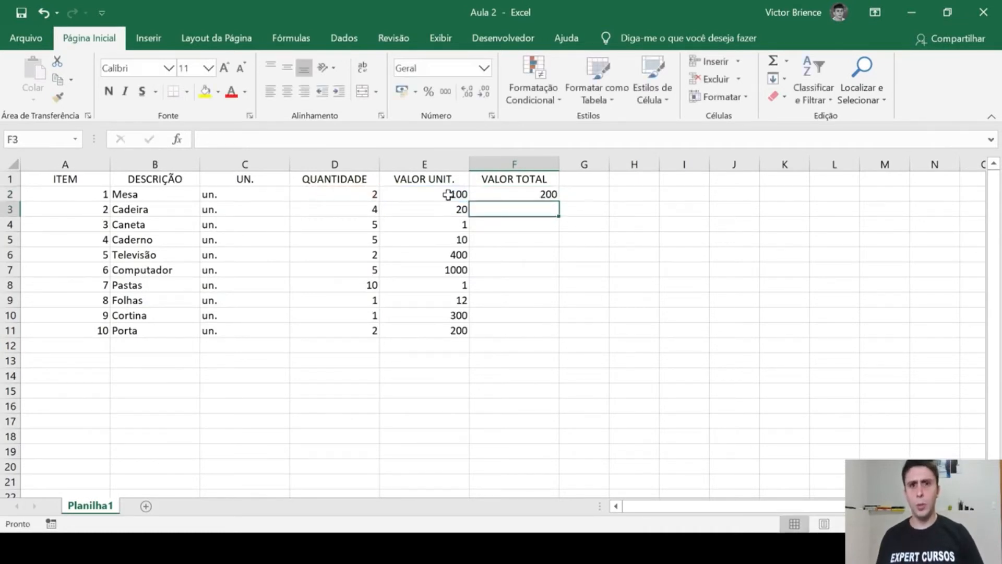
Fill the total value formula from F2 down to F11 and check the copied formula in the Cadeira row.
click(445, 195)
click(370, 197)
click(421, 207)
click(544, 196)
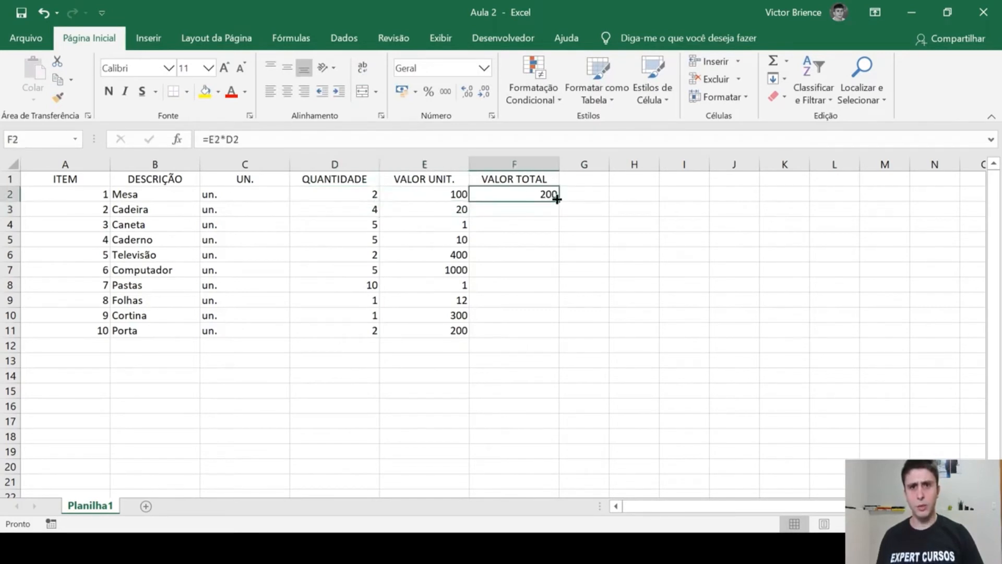
drag(559, 203, 522, 339)
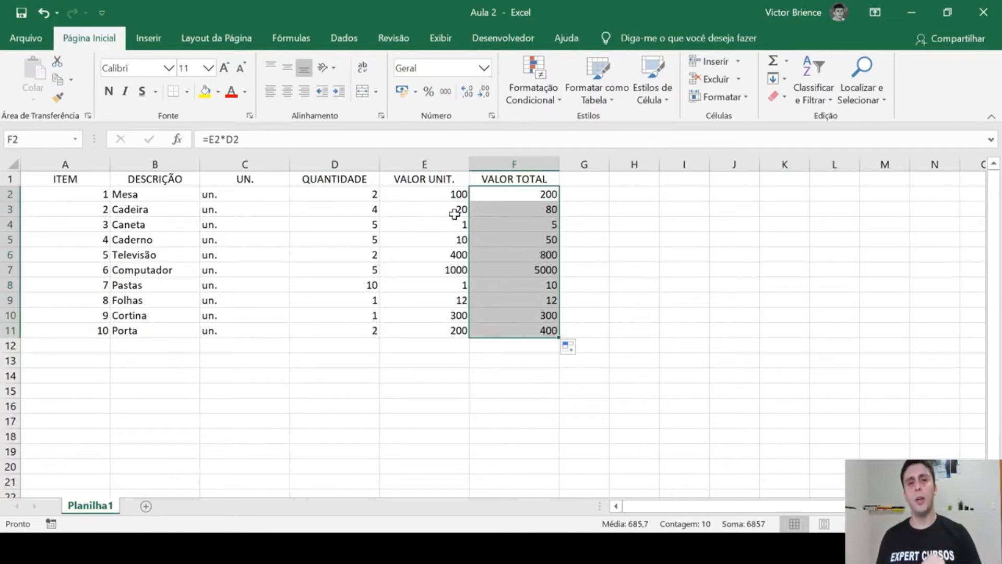
click(346, 213)
click(437, 210)
click(508, 208)
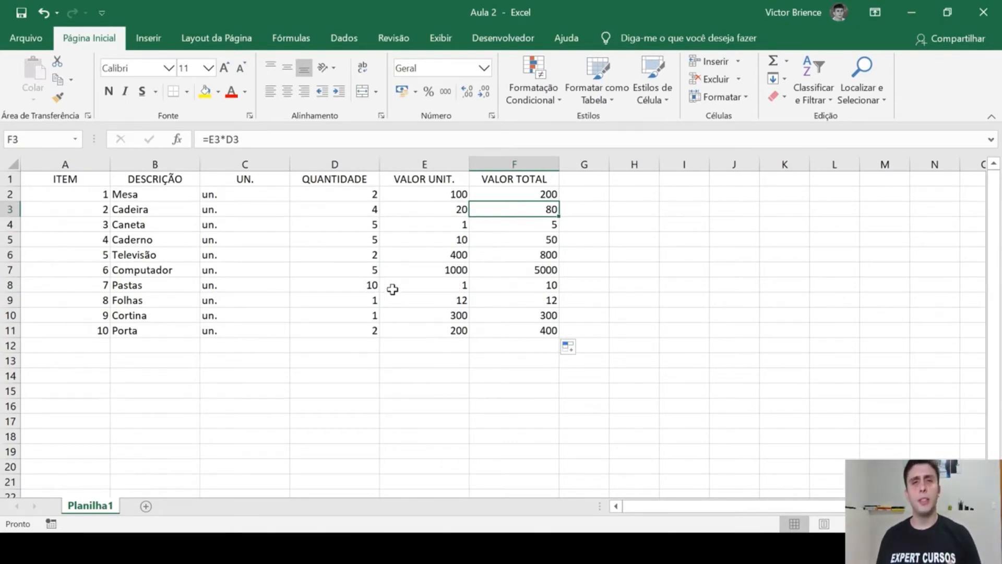
Centre the item data in cells A2 to F11 horizontally.
drag(101, 197, 512, 327)
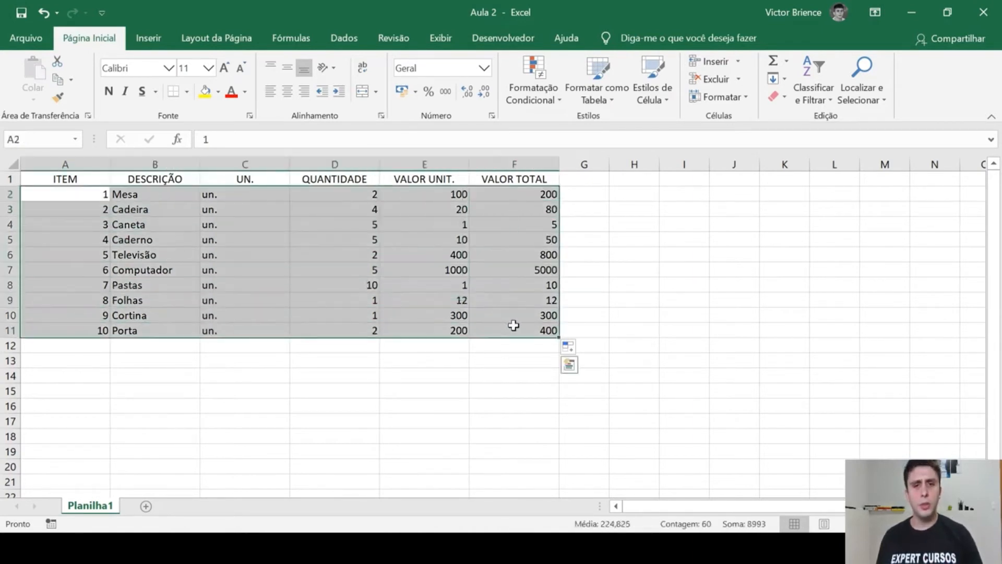
click(288, 92)
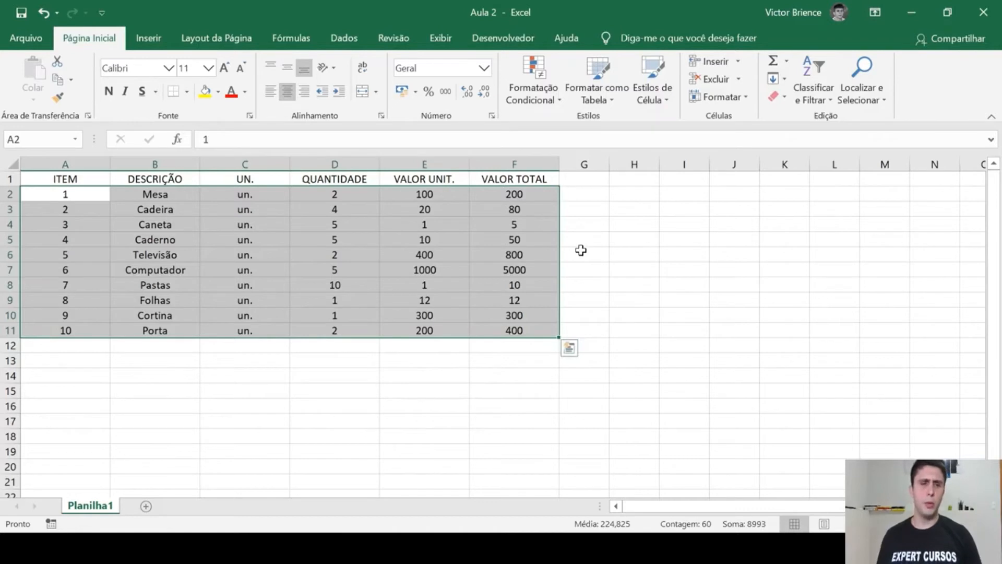
click(584, 274)
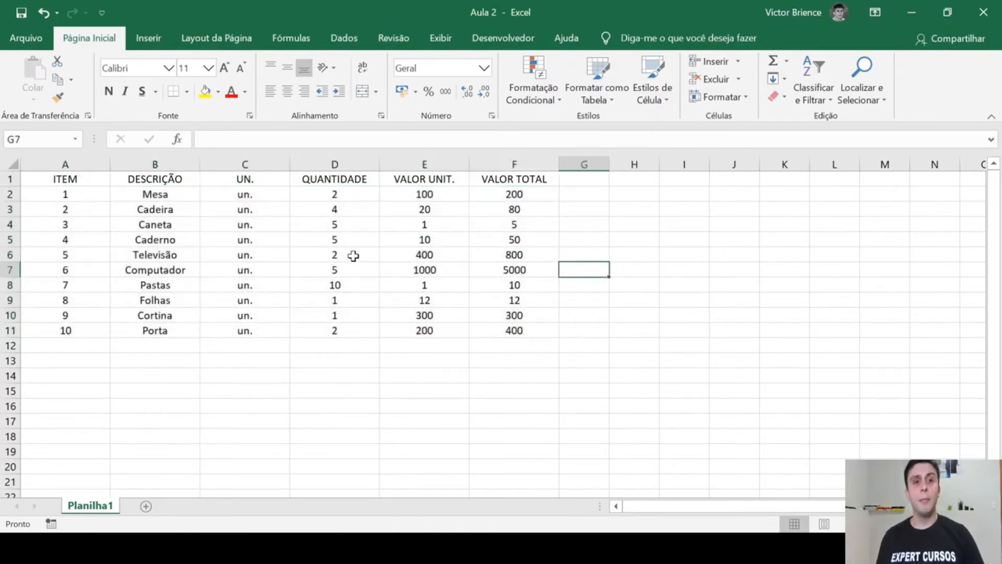
Make the header row A1 to F1 bold and increase its font size by one step.
drag(71, 179, 514, 179)
click(107, 92)
click(225, 69)
click(543, 270)
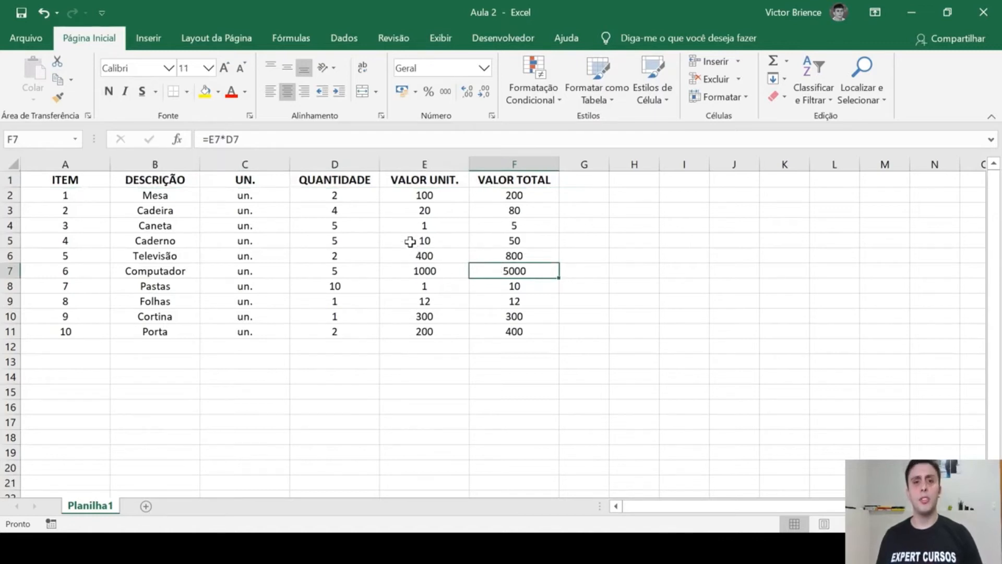
Apply the Número format to the quantities in cells D2 to D11.
drag(340, 196, 342, 330)
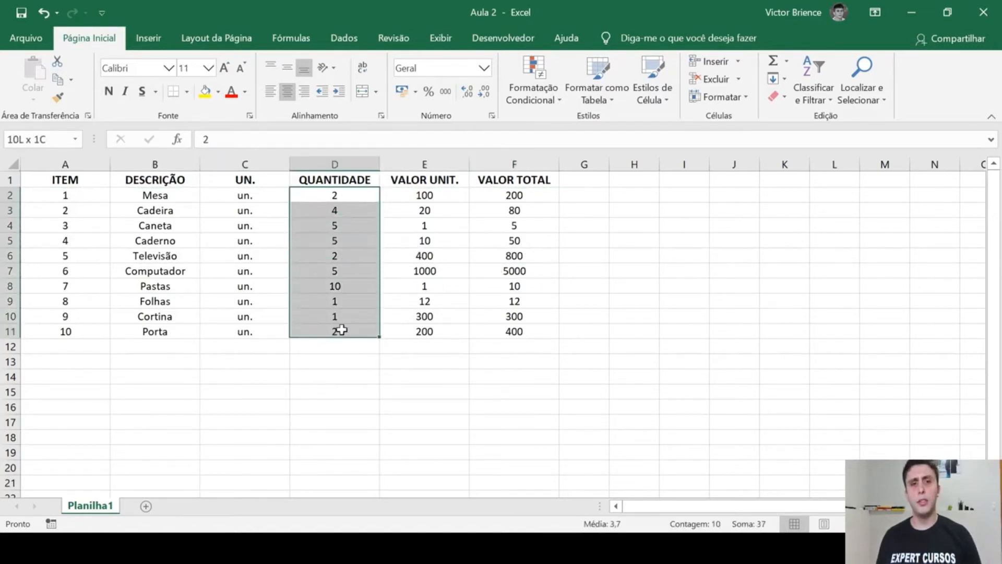
click(483, 68)
click(463, 125)
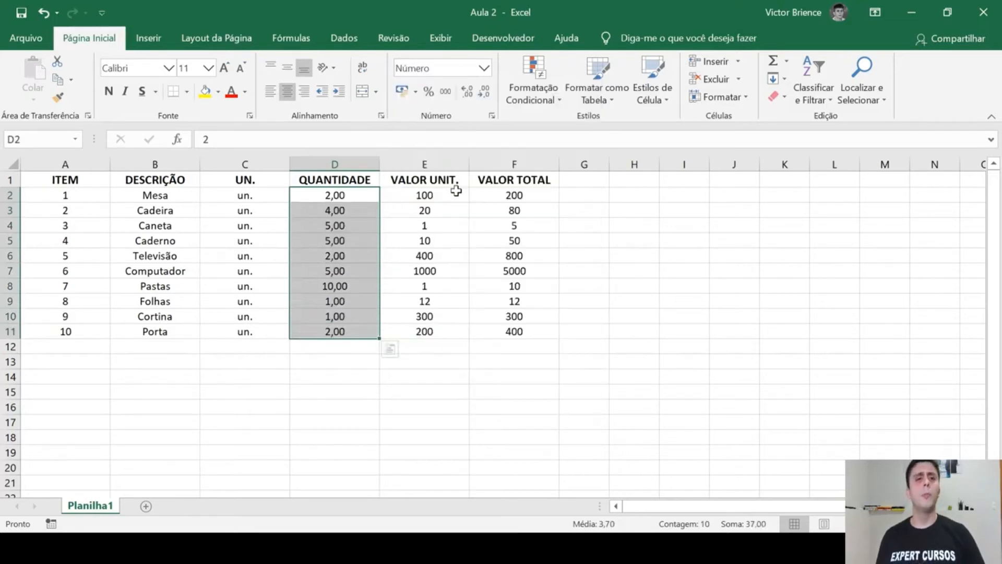
Apply the accounting format in R$ to the unit and total values in cells E2 to F11.
drag(425, 197, 521, 339)
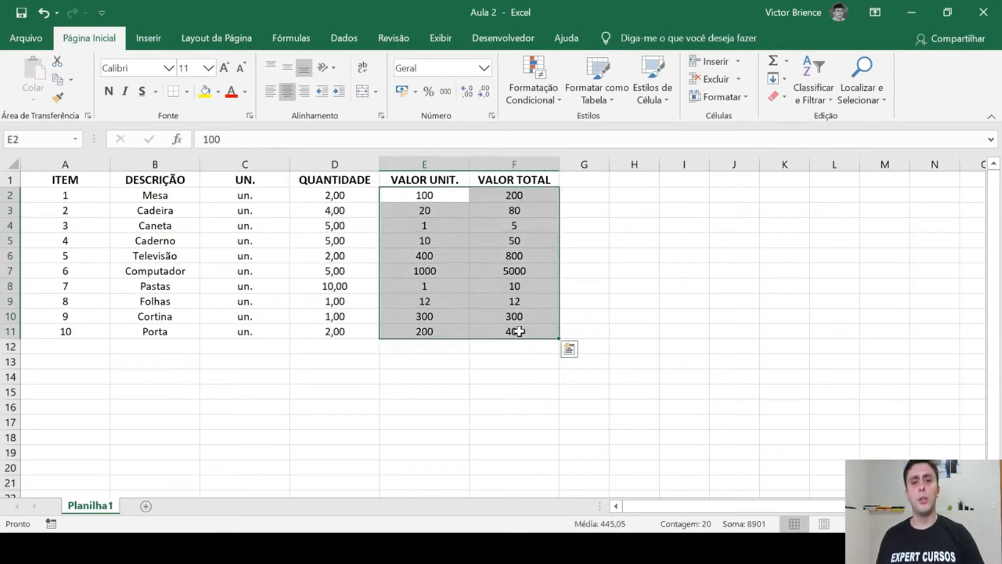
click(402, 91)
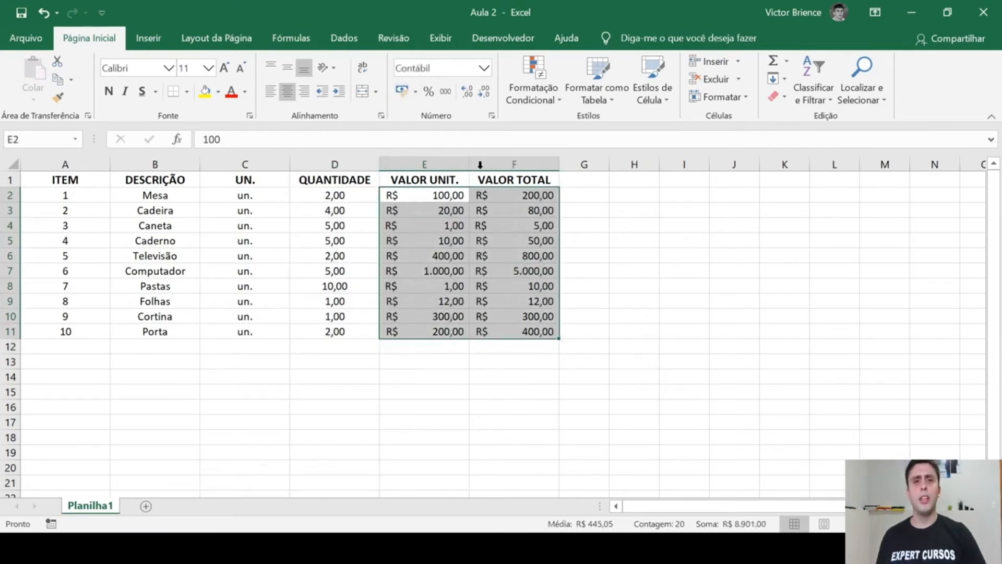
click(583, 250)
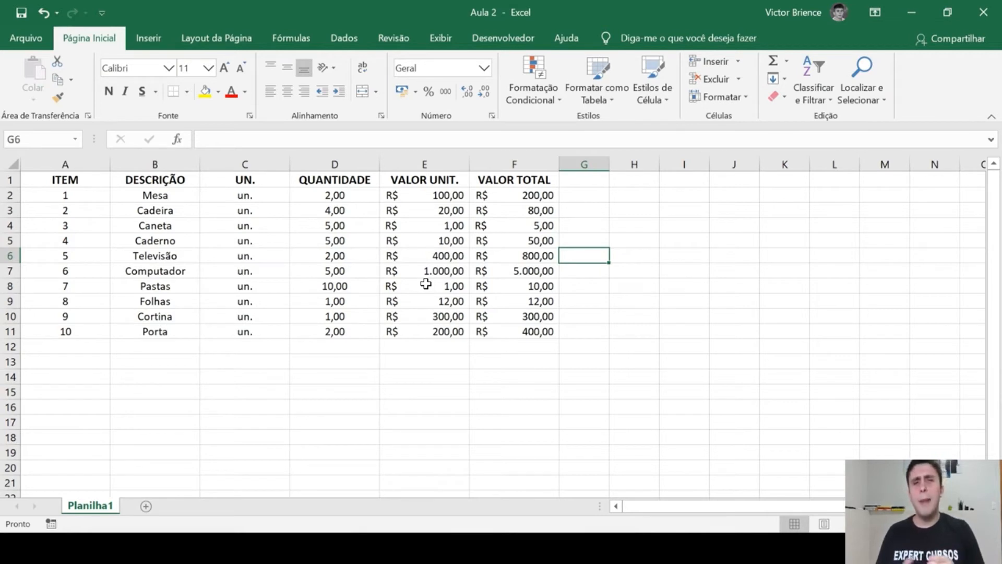
Apply all borders to the item data in cells A1 to F11.
drag(81, 184, 543, 331)
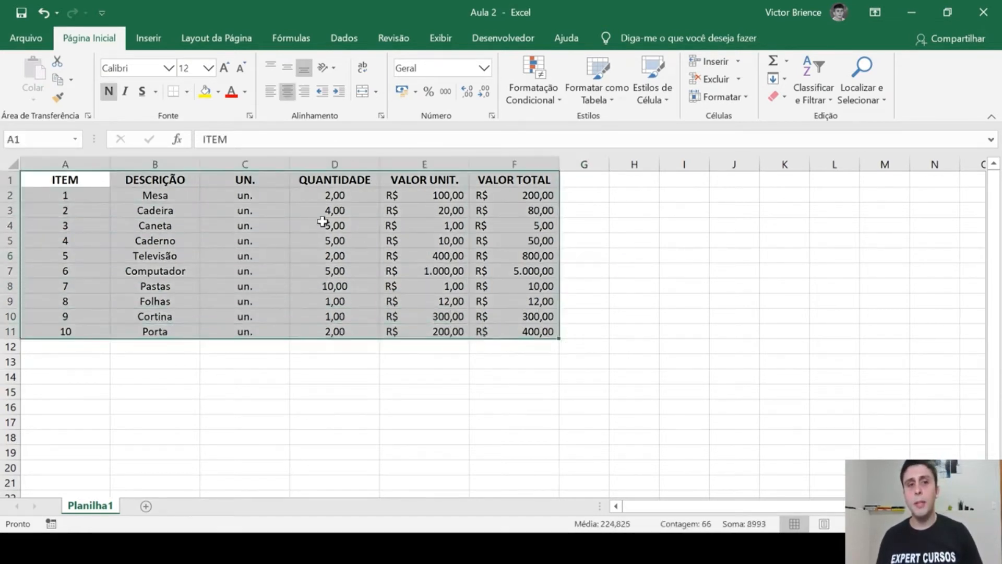
click(187, 93)
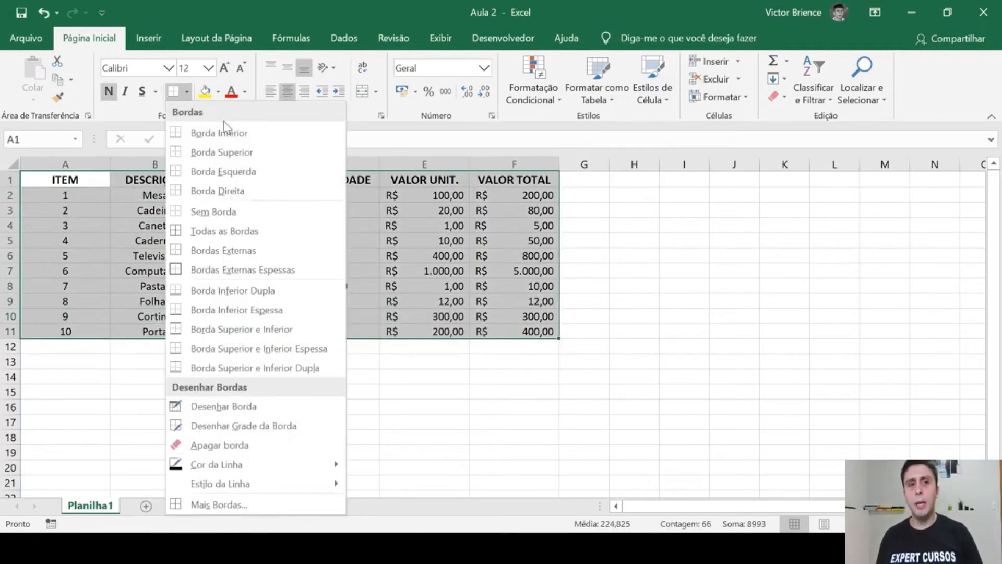
click(228, 231)
click(585, 252)
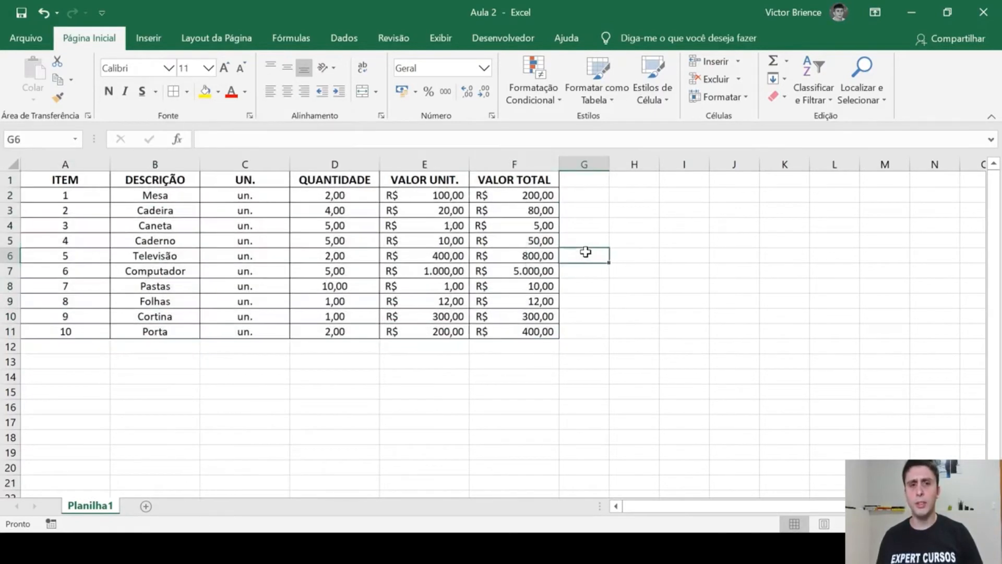
Fill the header cells A1 to F1 with standard yellow.
drag(89, 182, 514, 180)
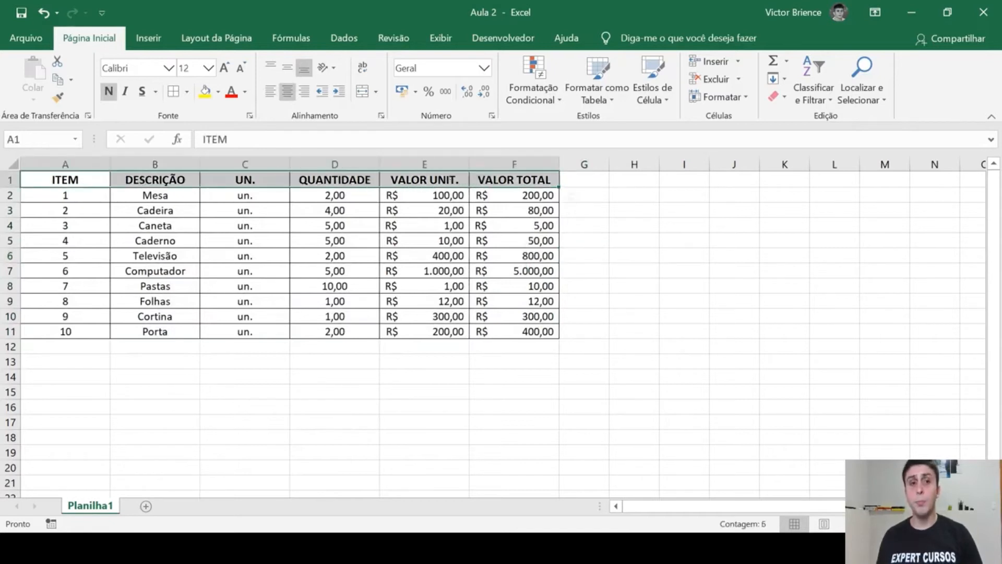
click(218, 92)
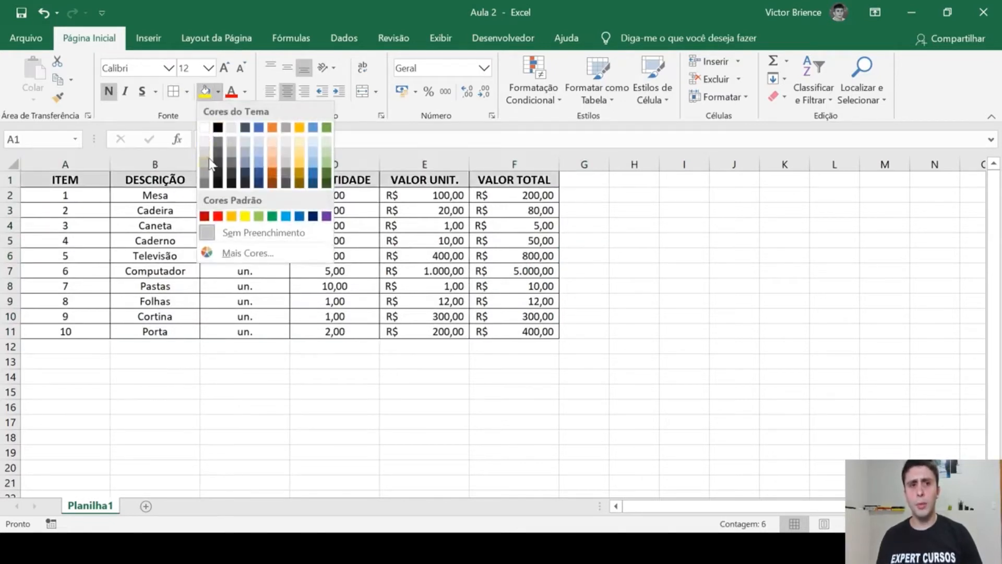
click(250, 219)
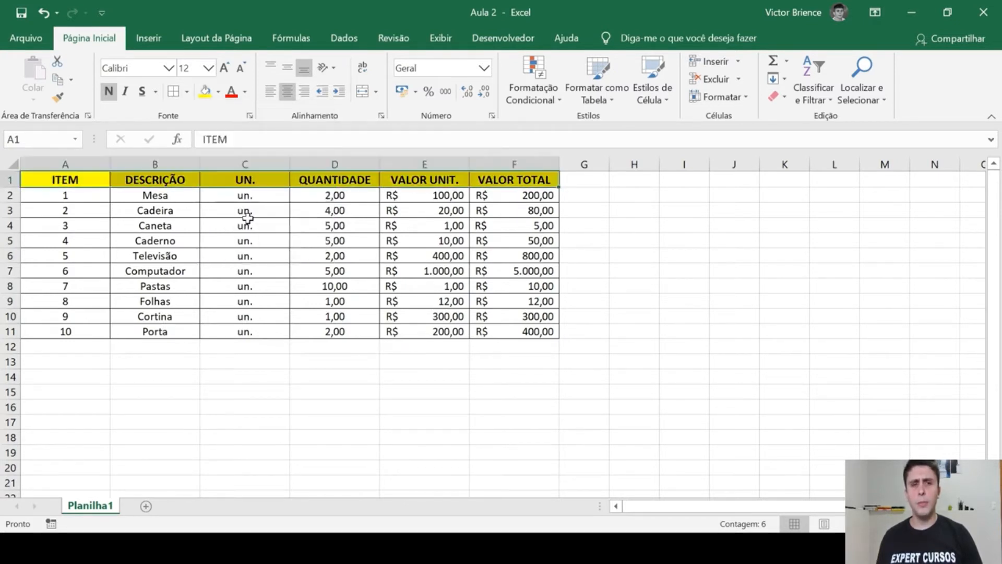
click(298, 242)
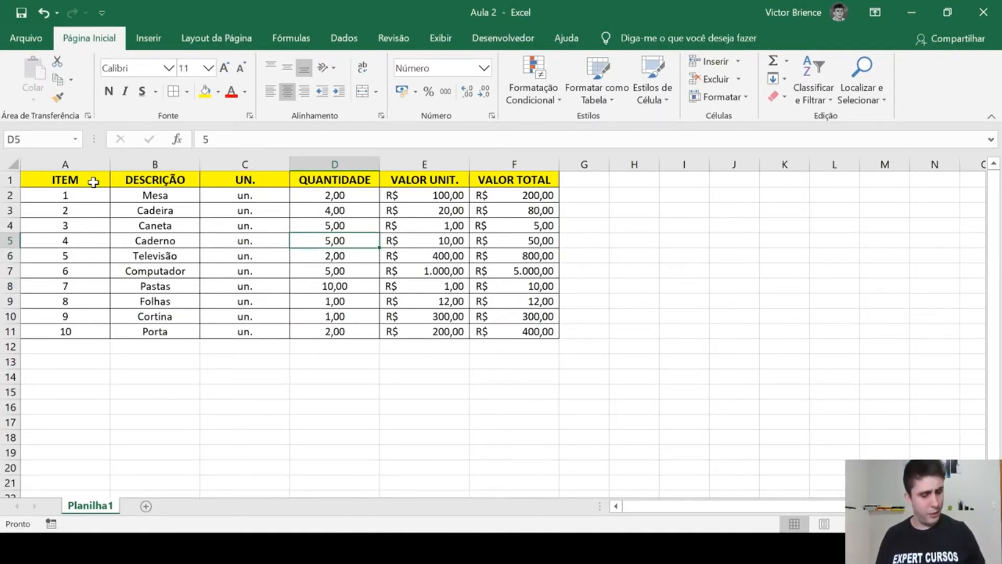
Undo the yellow header fill and the borders around the item data.
key(ctrl+z)
key(ctrl+z)
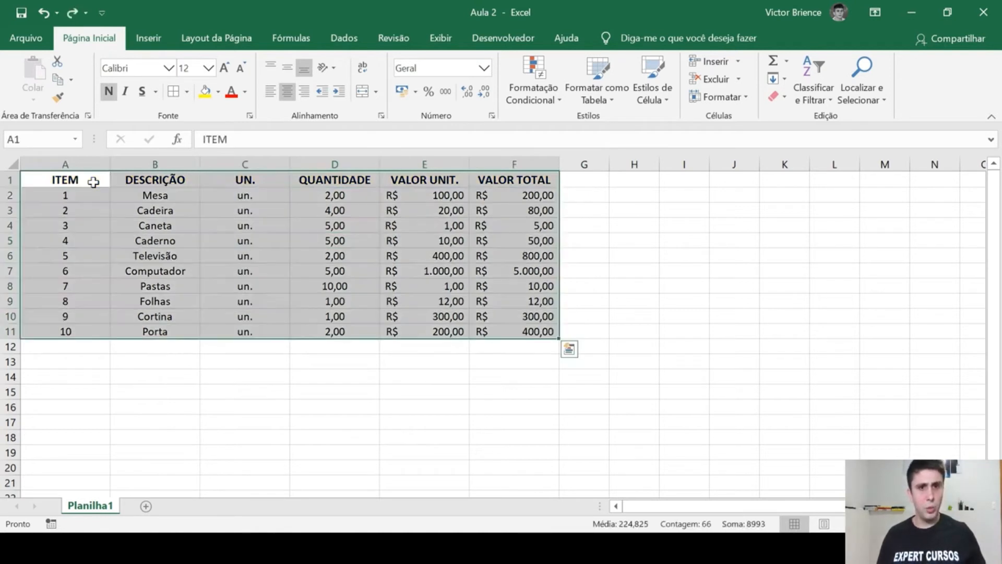
click(193, 376)
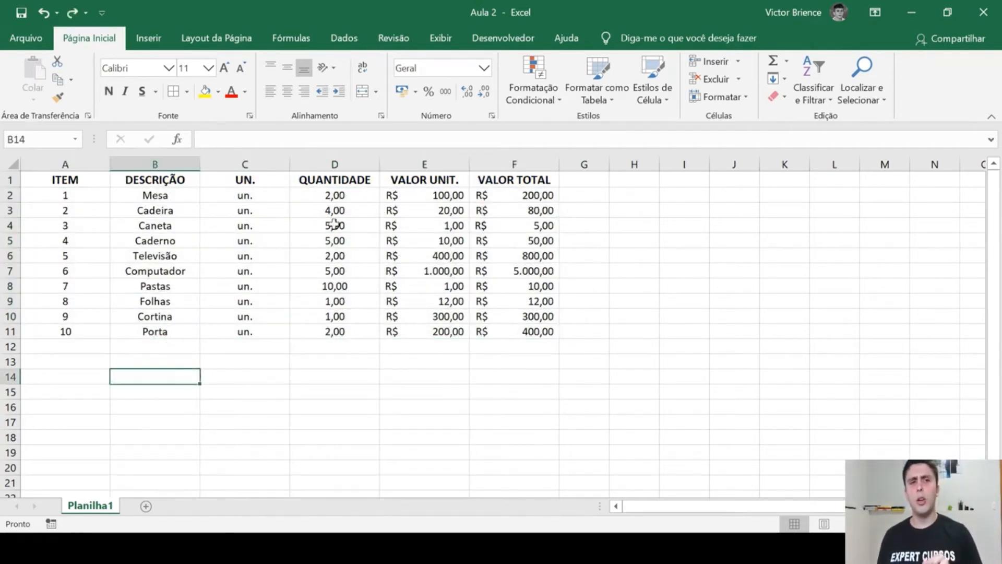
Convert the range A1 to F11 into an Excel table whose first row holds the headers.
drag(75, 181, 517, 332)
click(157, 47)
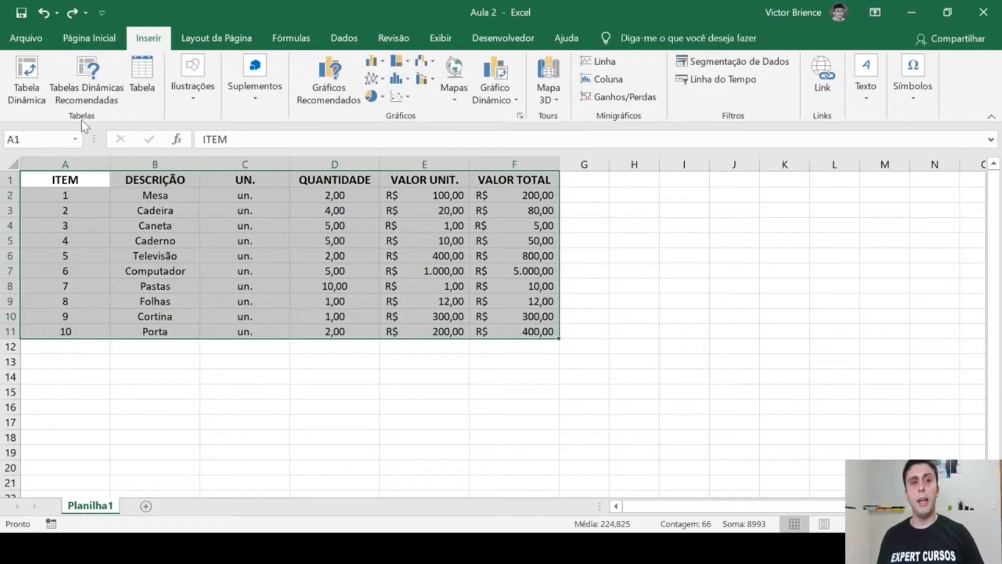
click(145, 83)
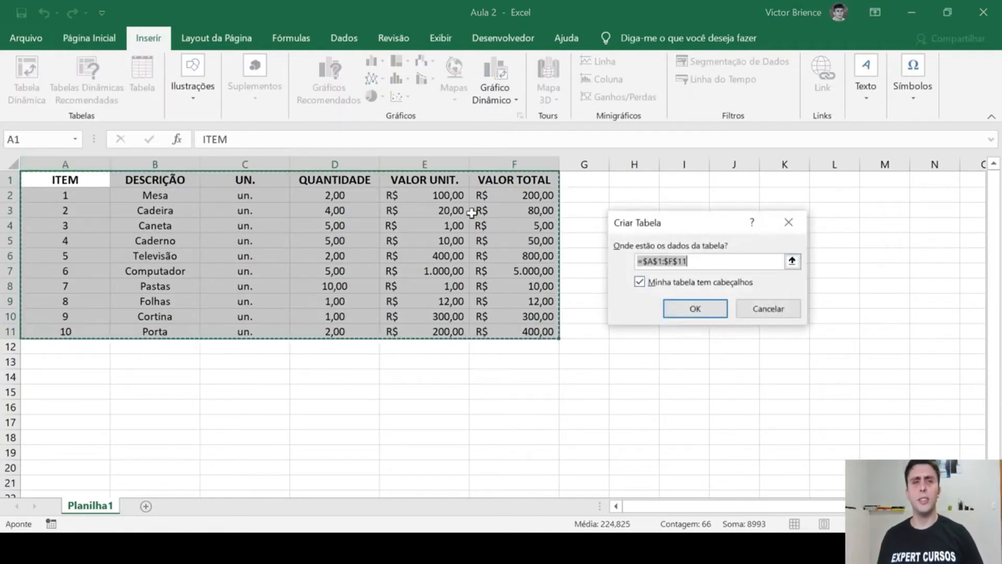
click(693, 317)
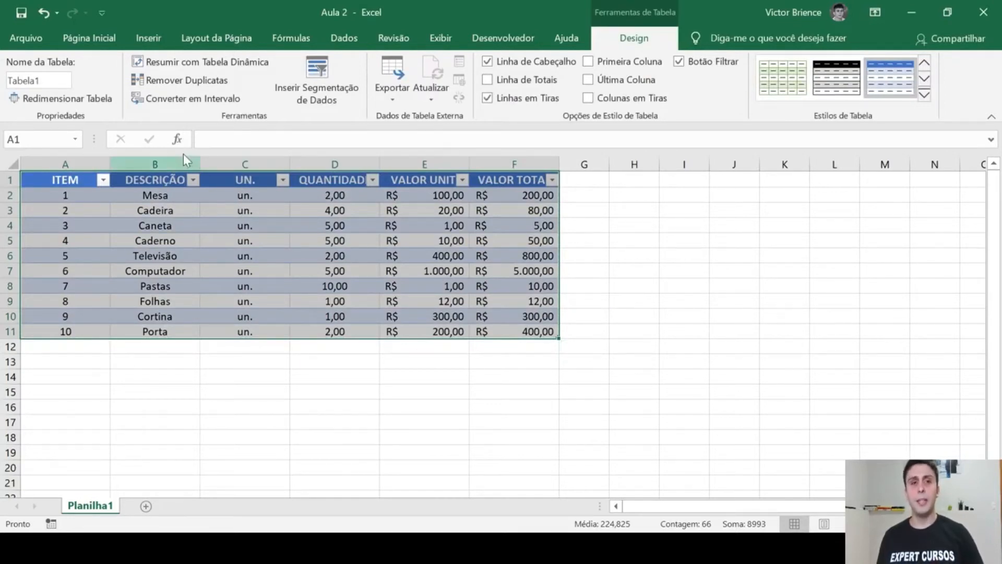
Rename the new table as Produtos.
click(31, 82)
click(7, 83)
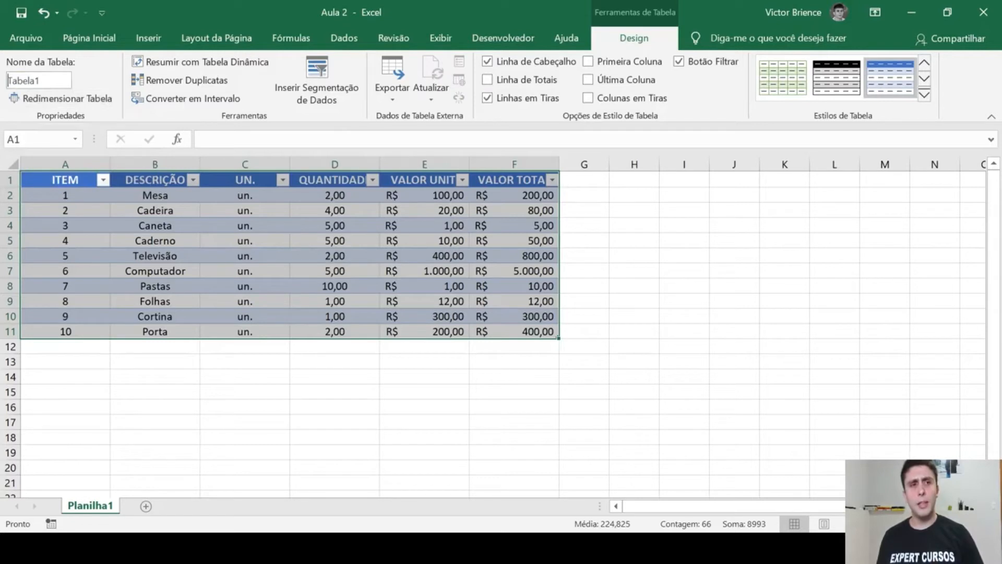
double_click(21, 81)
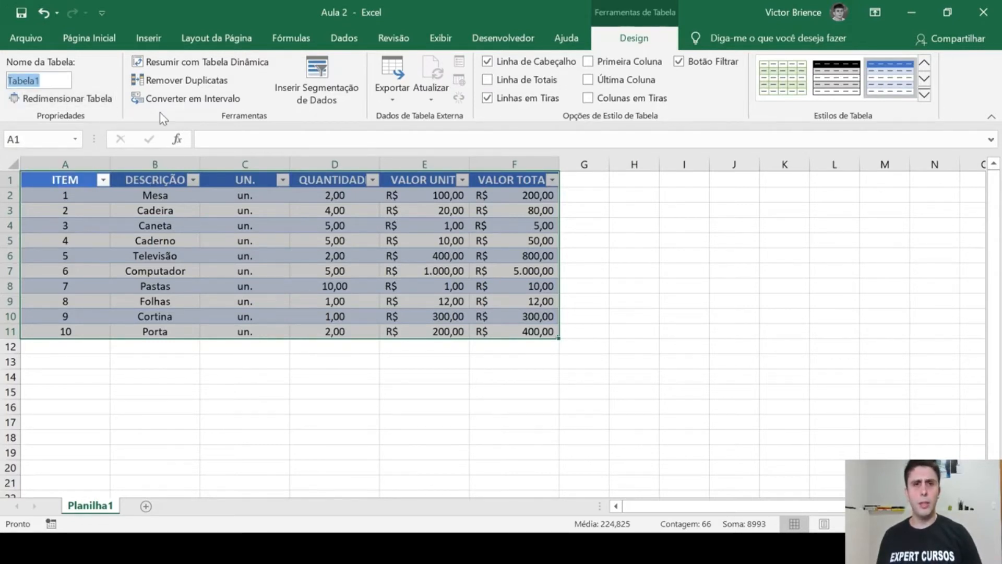
text(Produtos)
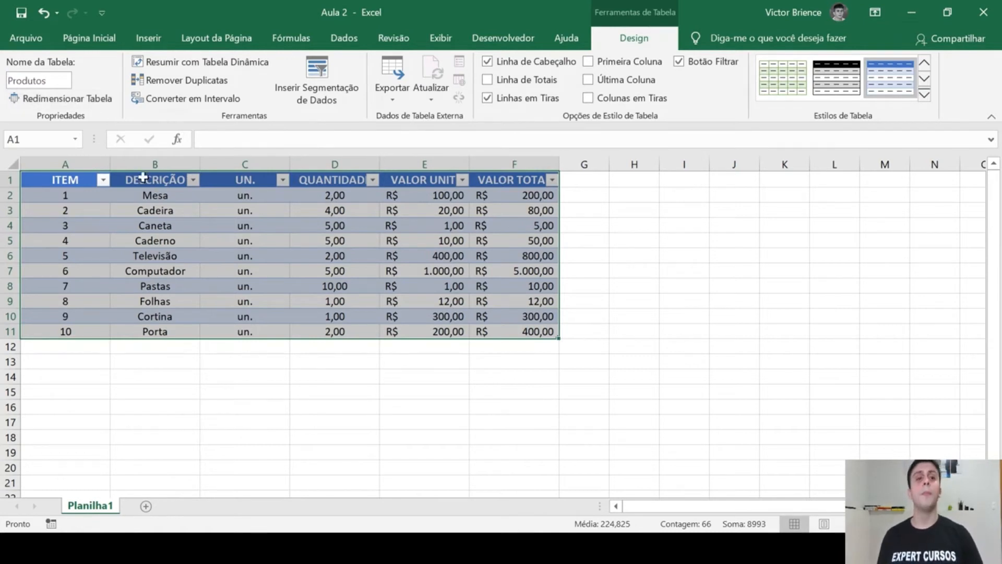
key(Return)
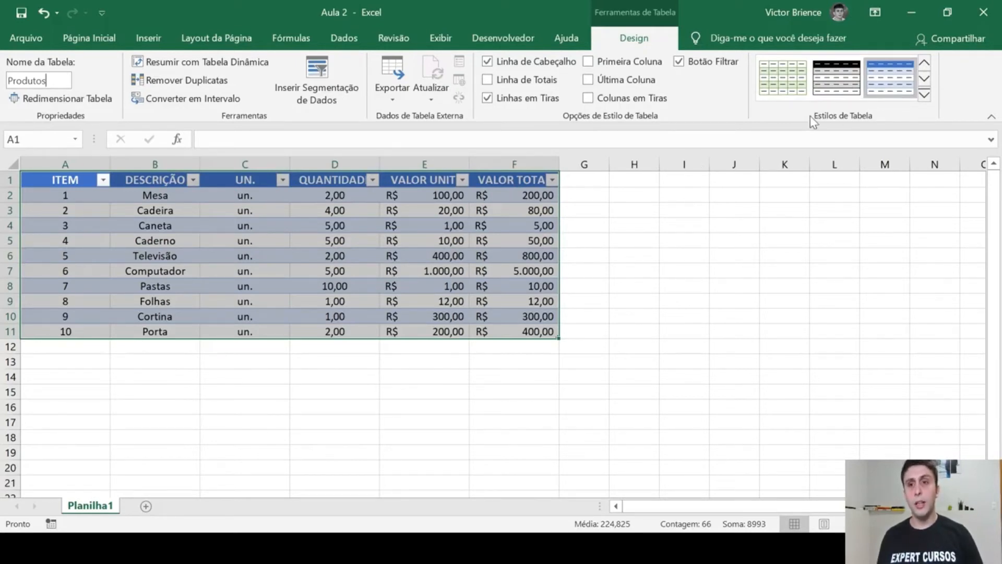
key(Return)
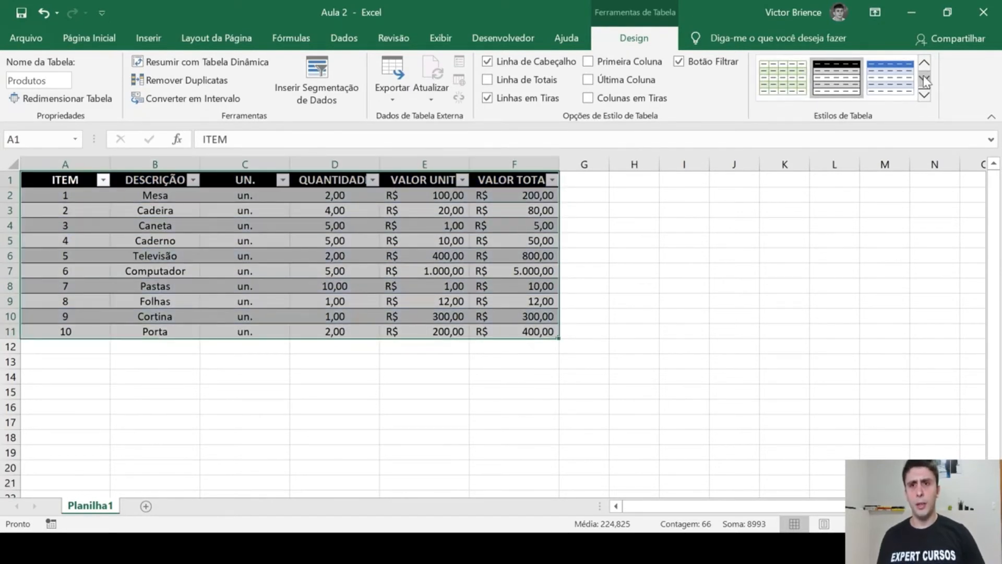
Browse the table styles and apply the gold banded style to the Produtos table.
click(924, 80)
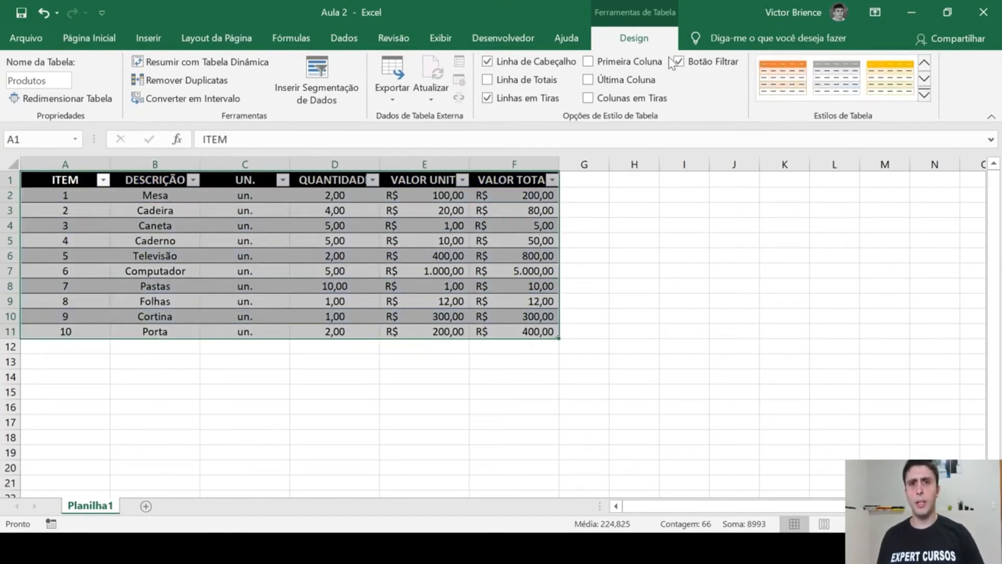
click(683, 224)
click(224, 184)
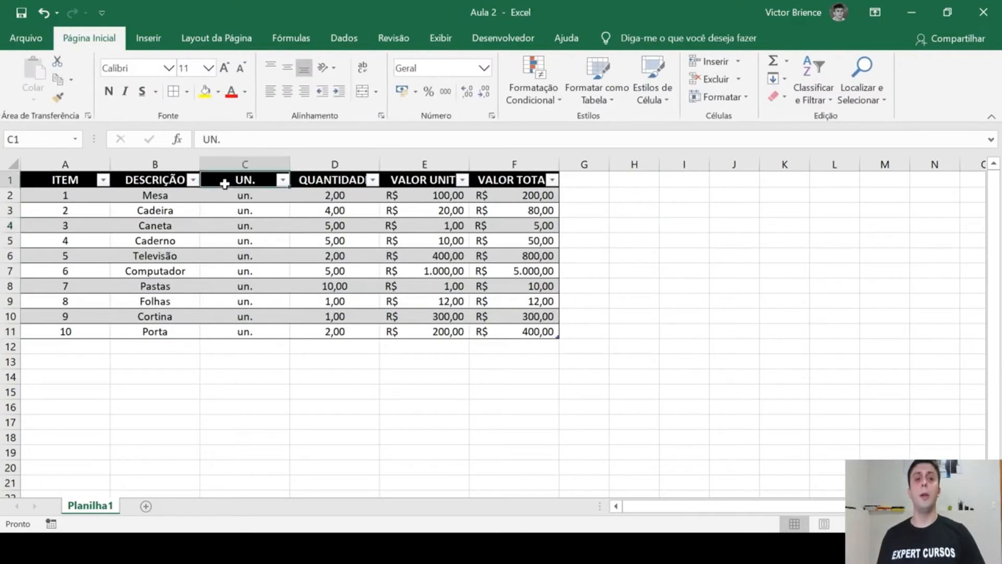
click(623, 42)
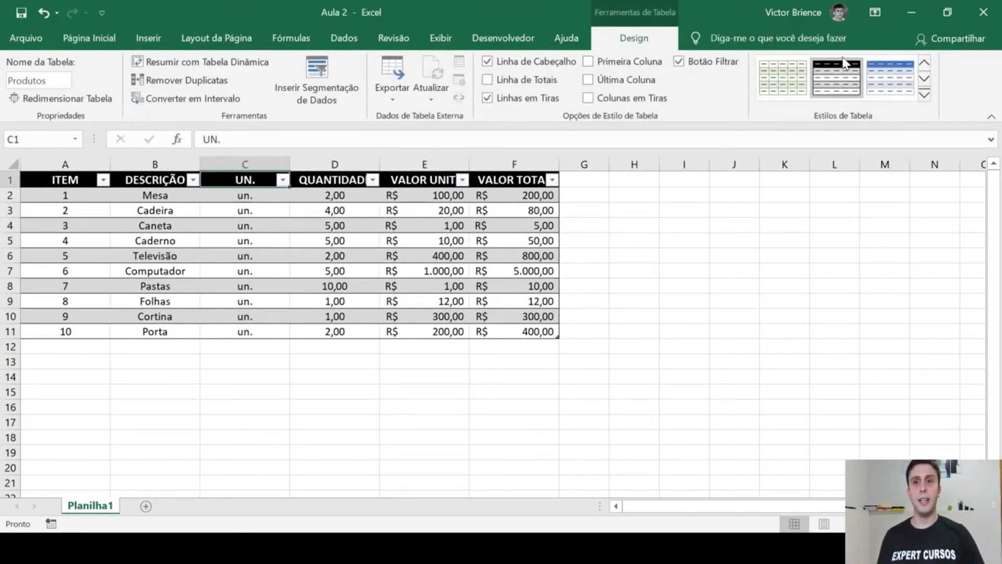
click(924, 80)
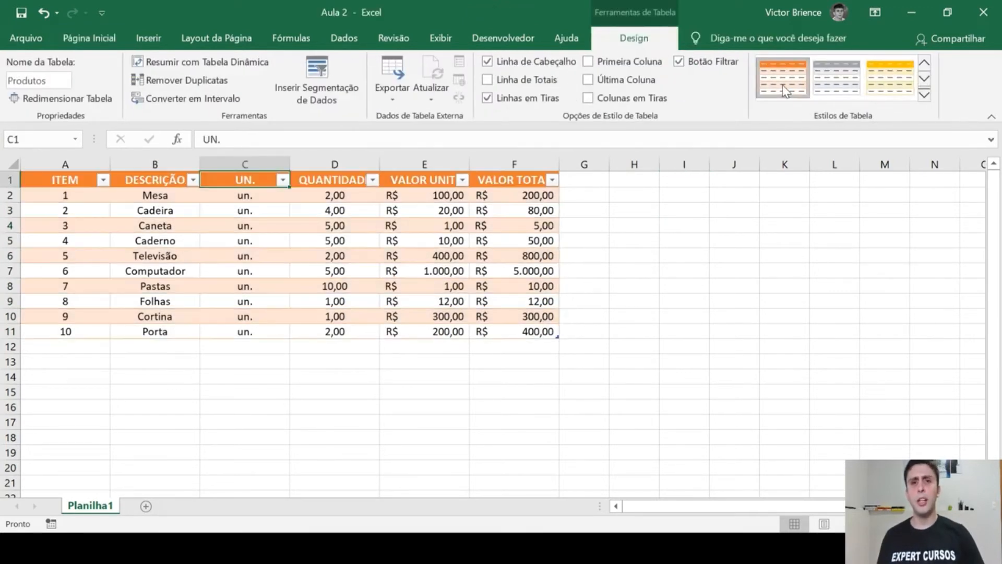
click(890, 78)
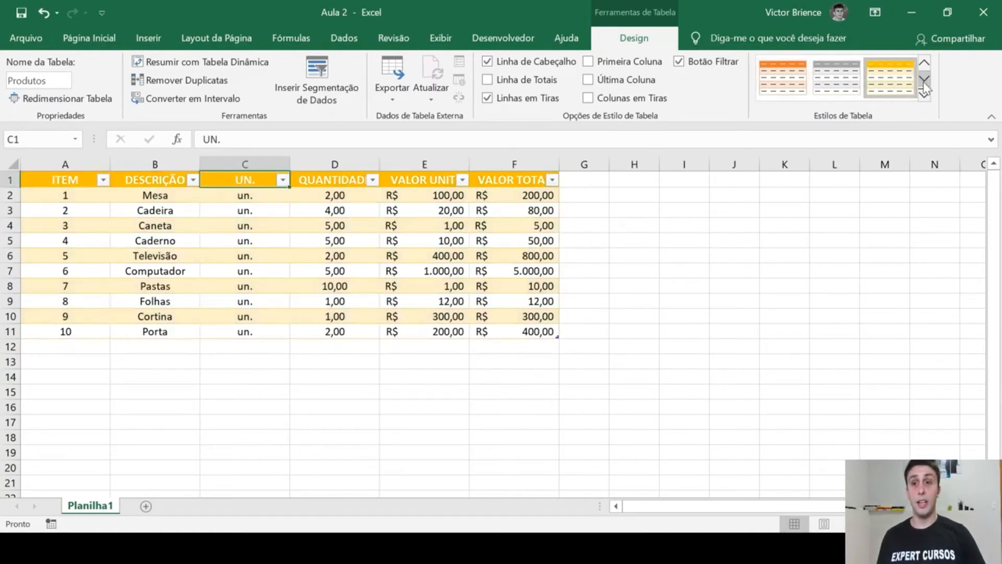
Apply the green banded table style to the Produtos table.
click(924, 79)
click(842, 83)
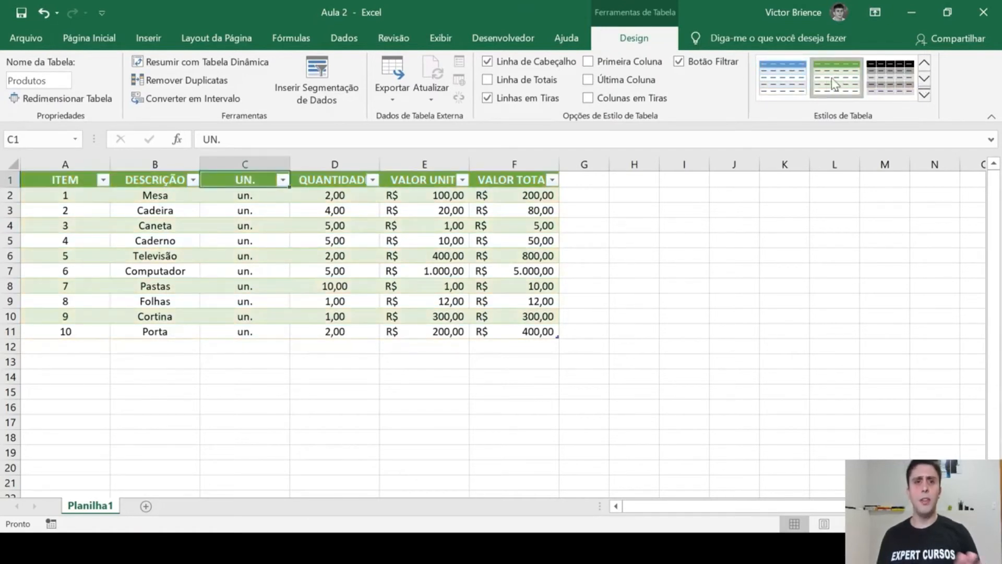
click(672, 240)
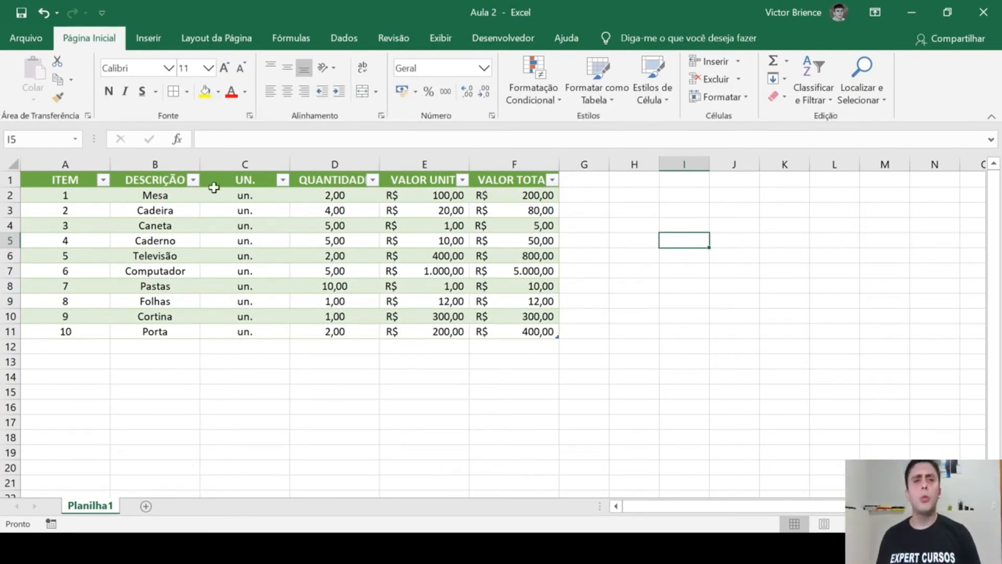
Review the sorting and filtering options of the ITEM column without changing them.
click(103, 180)
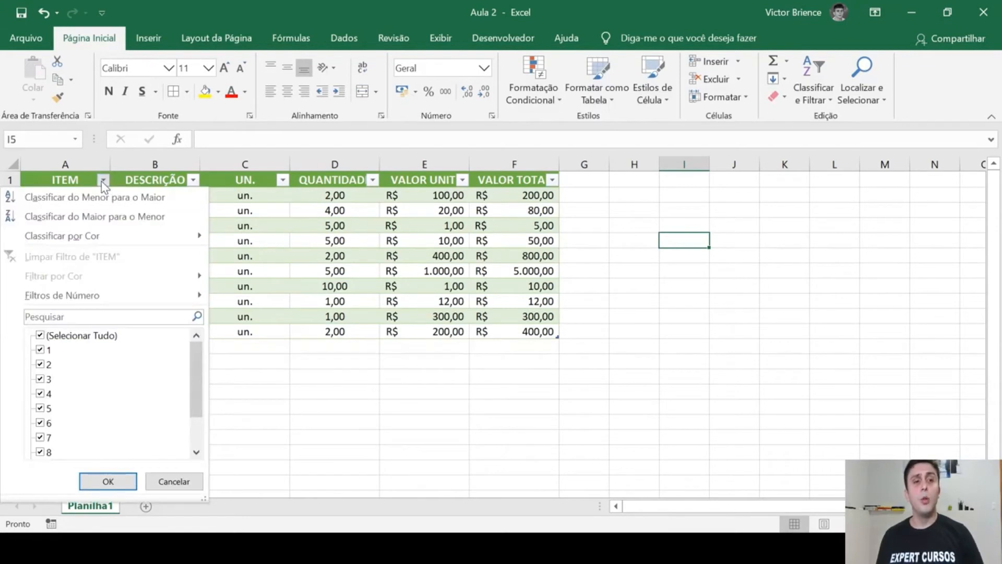
scroll(126, 402, down, 1)
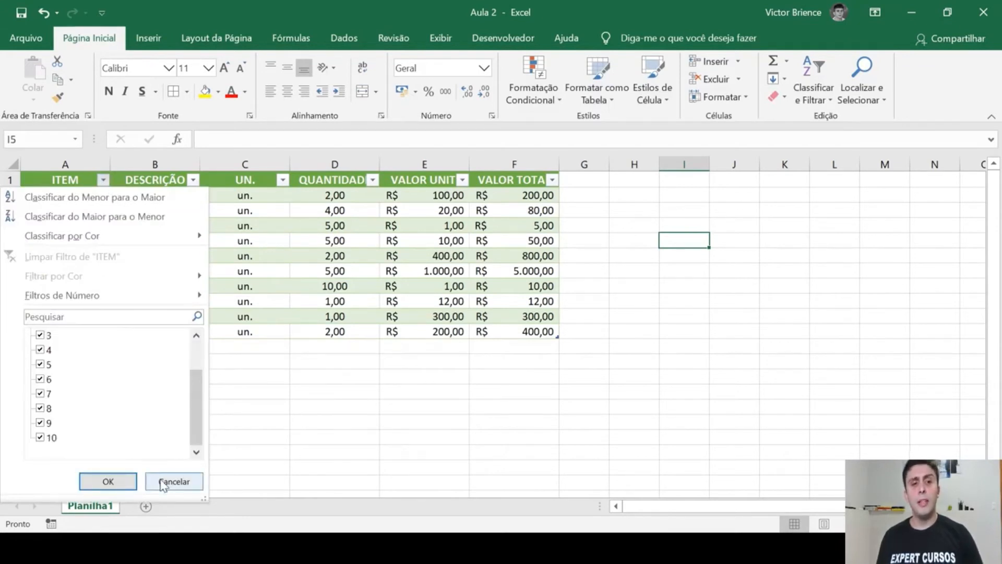
click(164, 483)
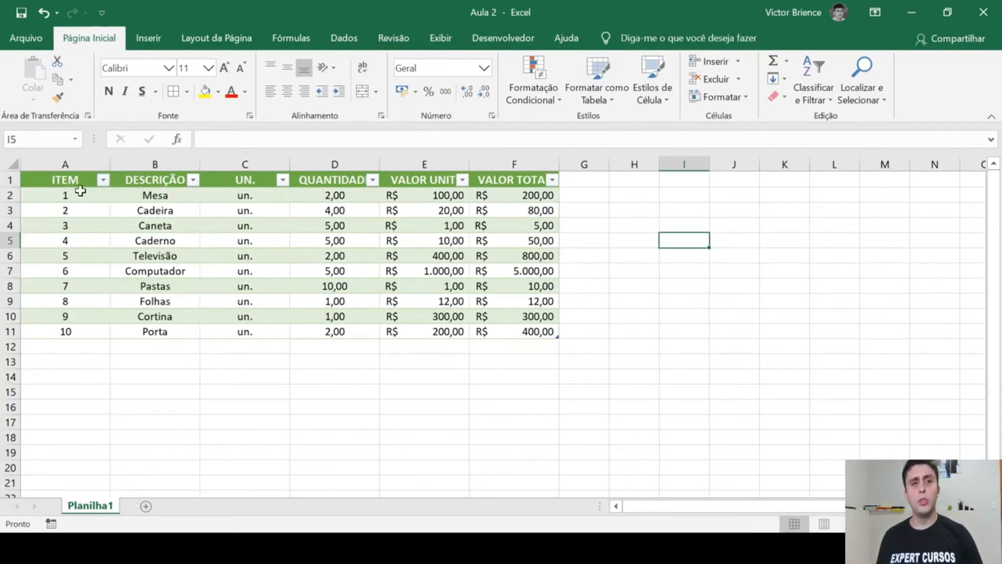
Filter the ITEM column to show only item 1.
click(103, 180)
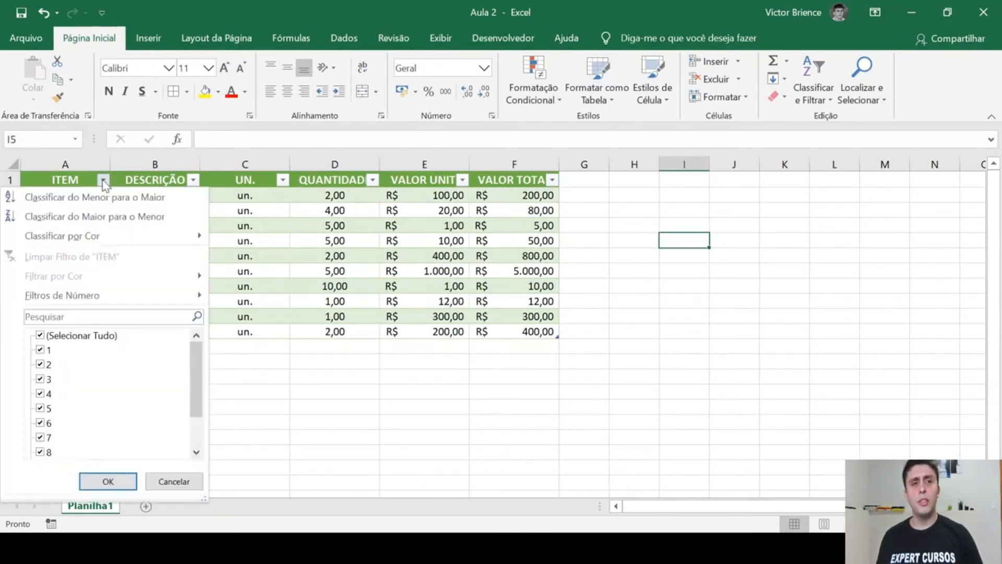
click(41, 335)
click(41, 350)
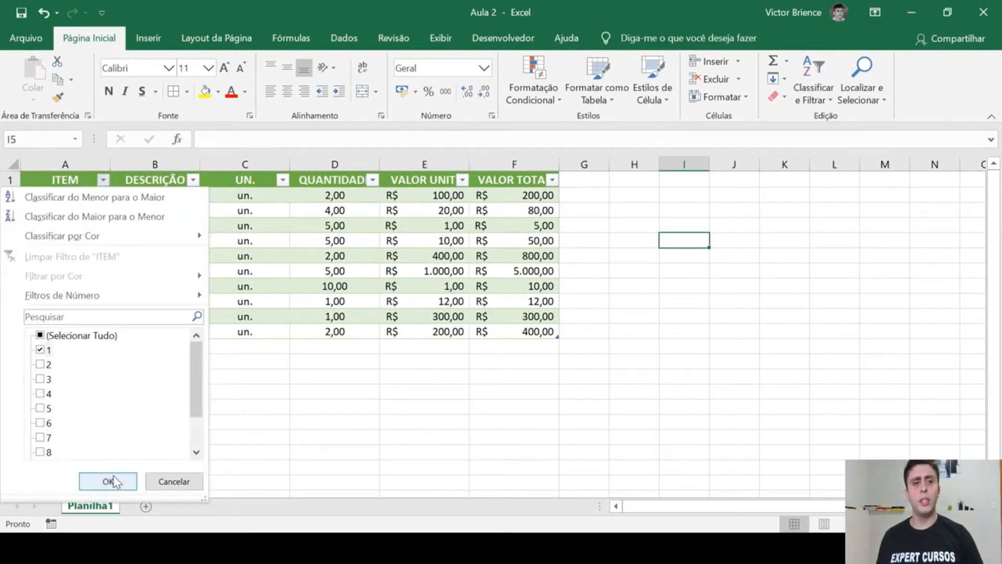
click(108, 480)
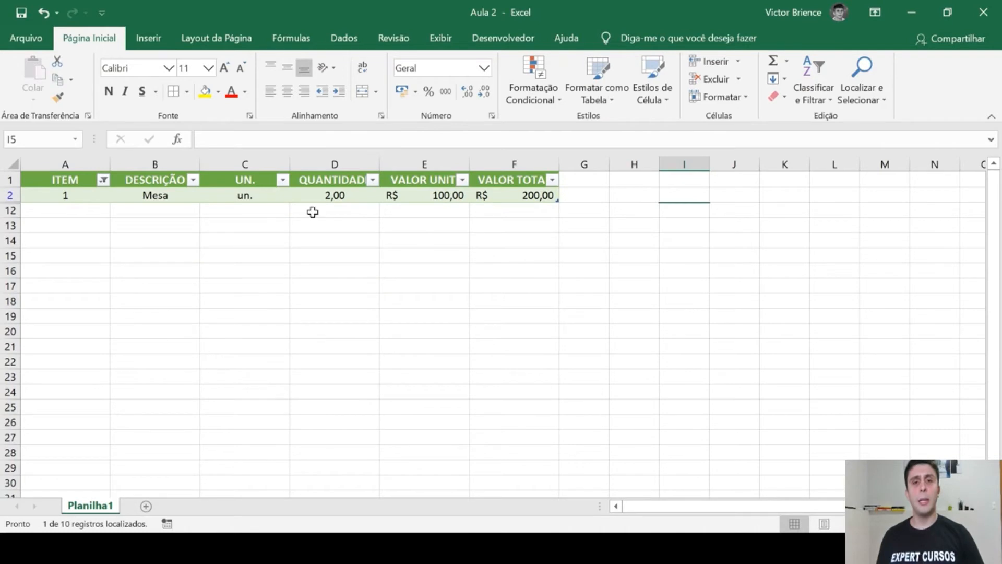
Add item 6 to the ITEM column filter alongside item 1.
click(103, 180)
click(41, 423)
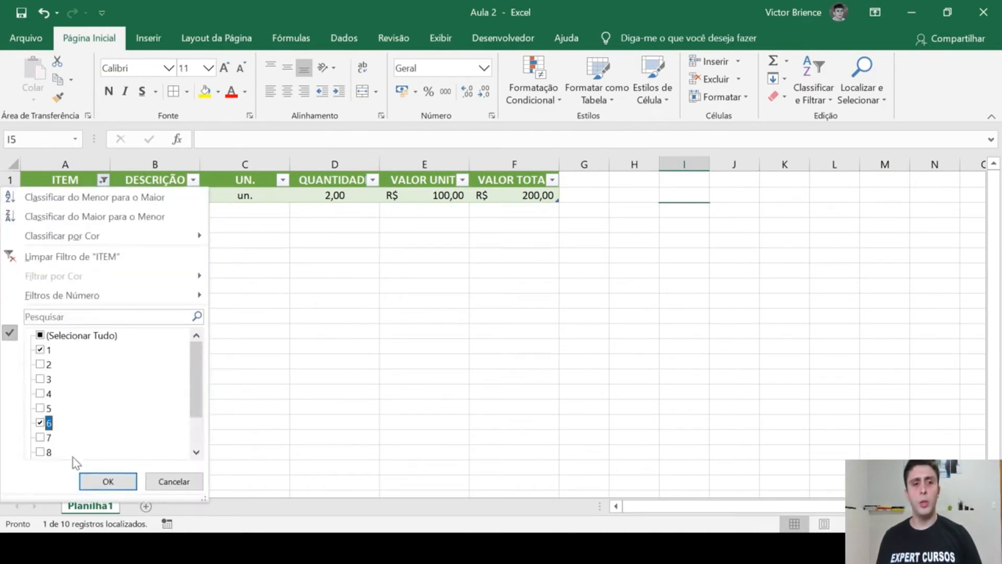
click(108, 481)
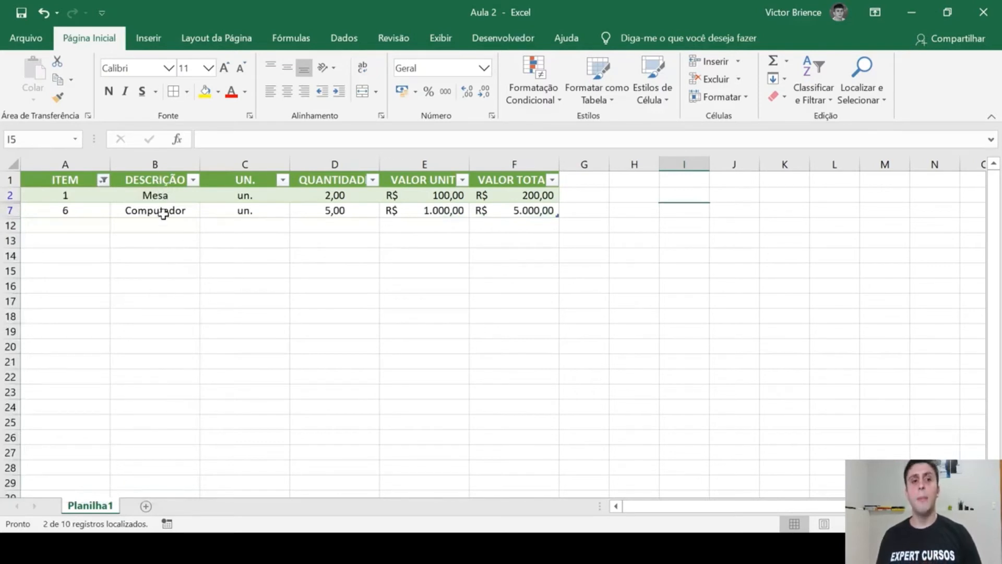
Reselect all values in the ITEM column filter to show every row of the table.
click(103, 180)
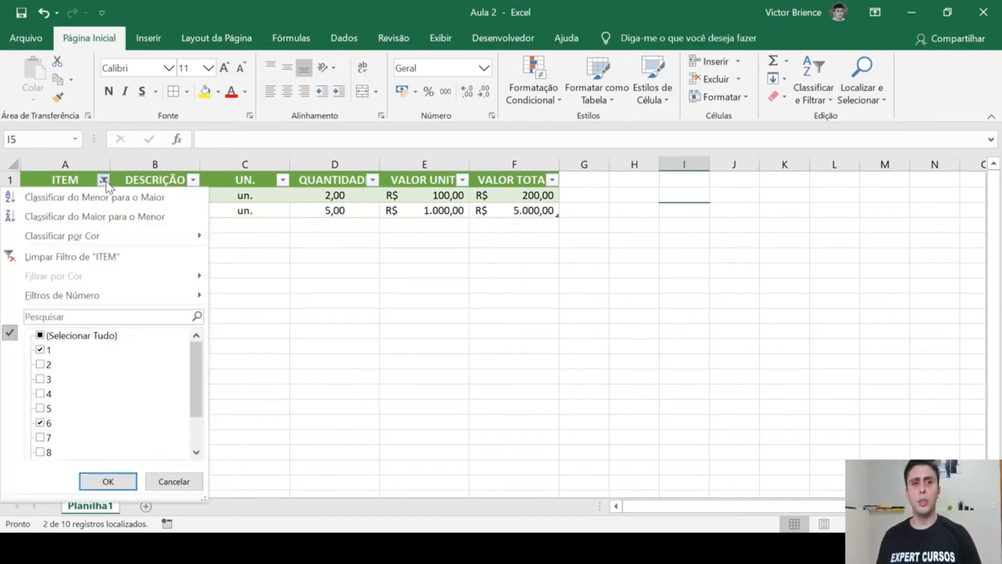
click(41, 337)
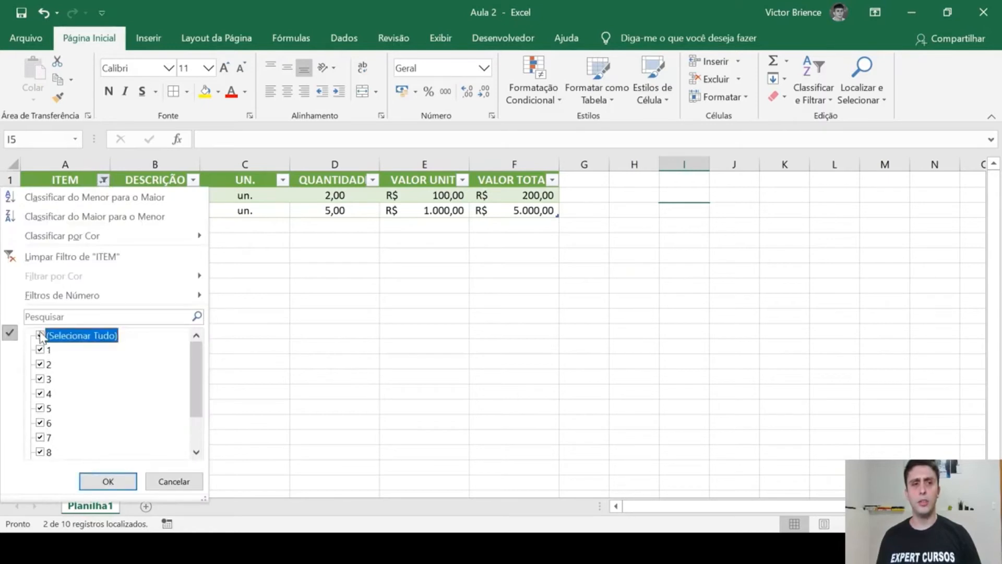
click(123, 479)
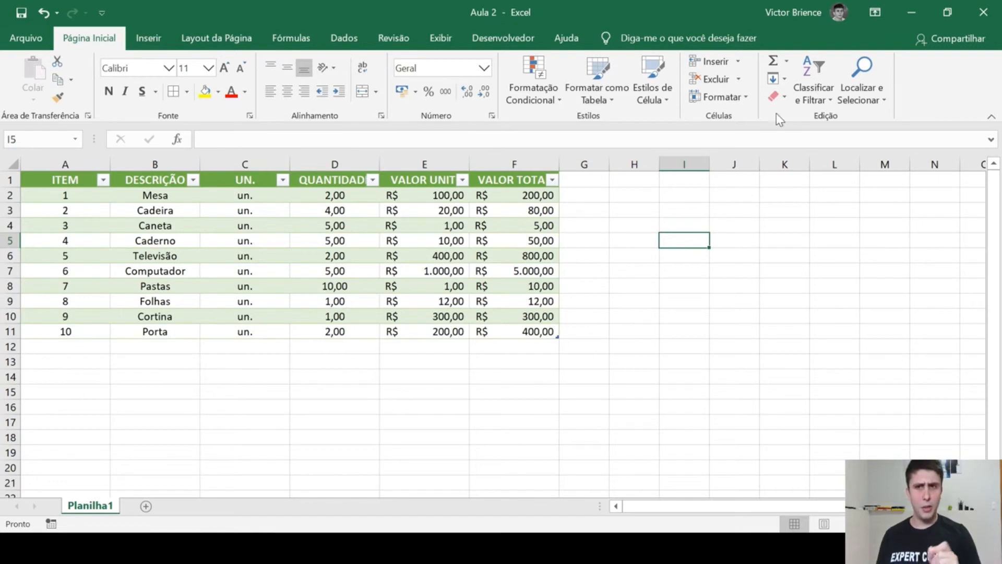
click(817, 103)
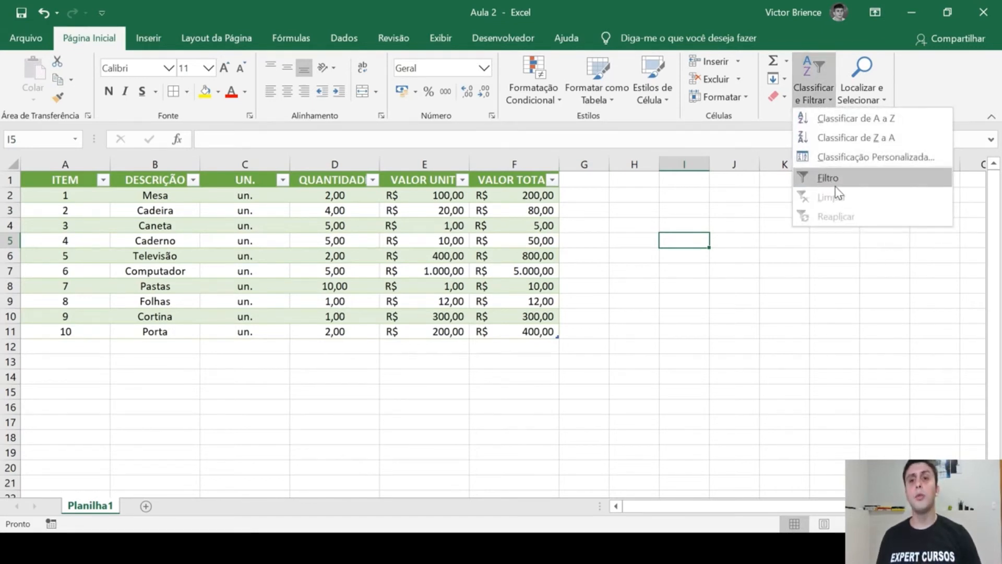
click(745, 150)
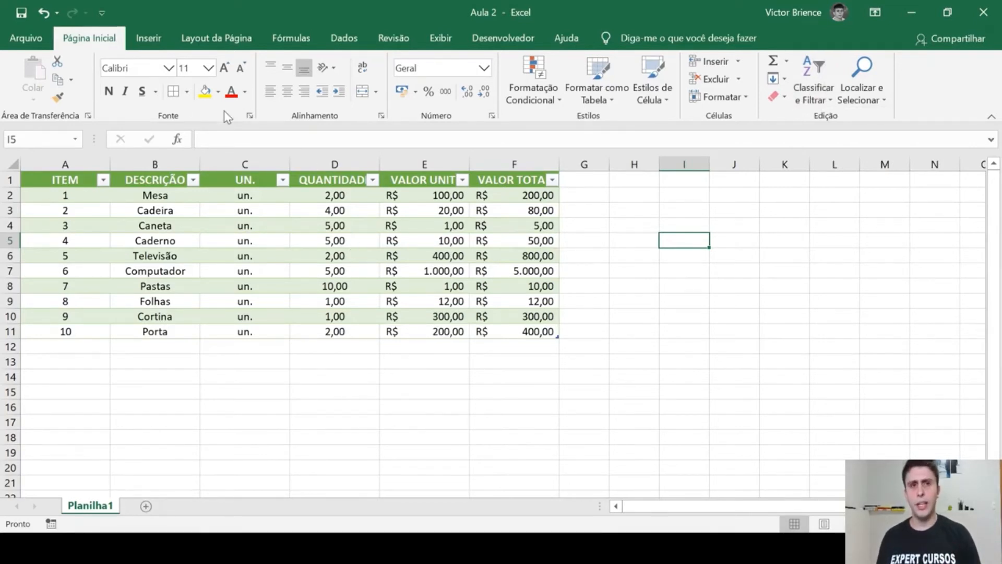
Draw a thick border line along the lower edge of cells D2:F2, undo it, and leave border drawing.
click(186, 92)
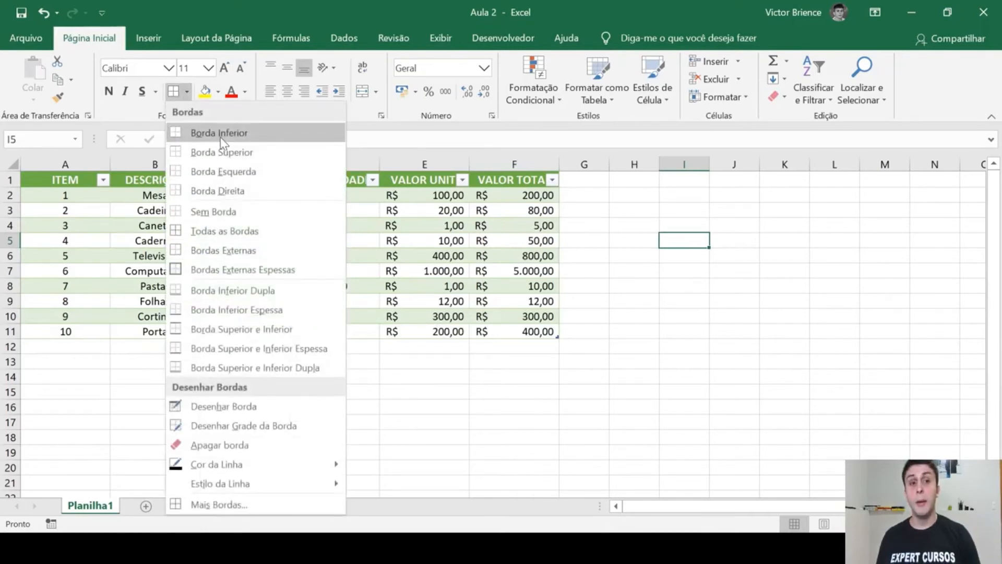
mouse_move(284, 488)
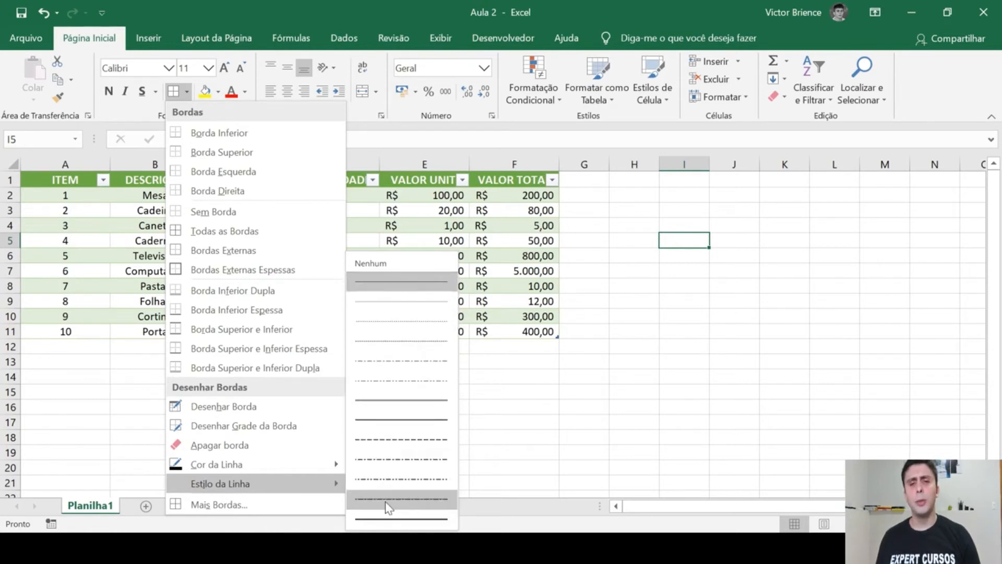
click(386, 519)
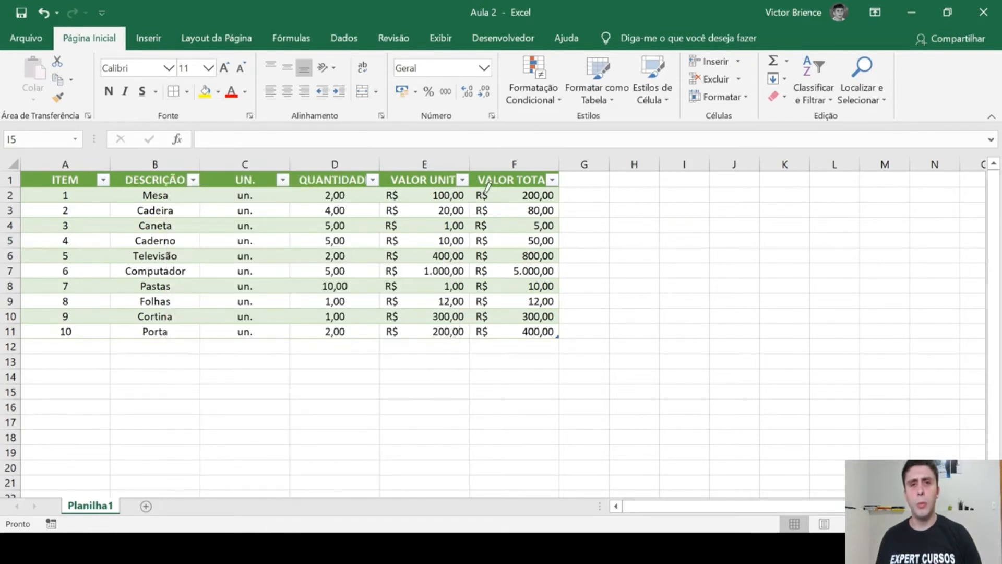
drag(503, 202, 354, 202)
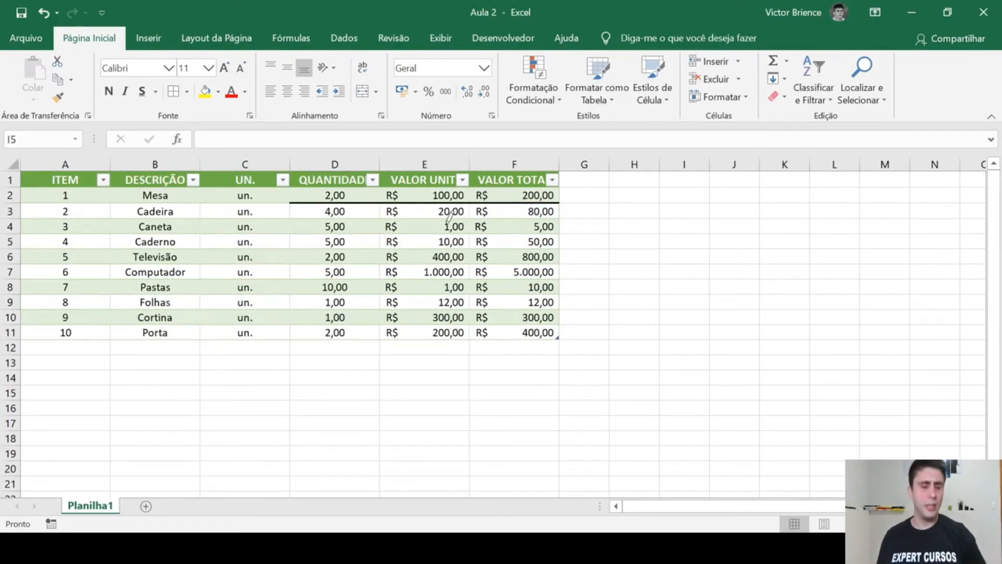
key(ctrl+z)
key(ctrl+z)
key(ctrl+z)
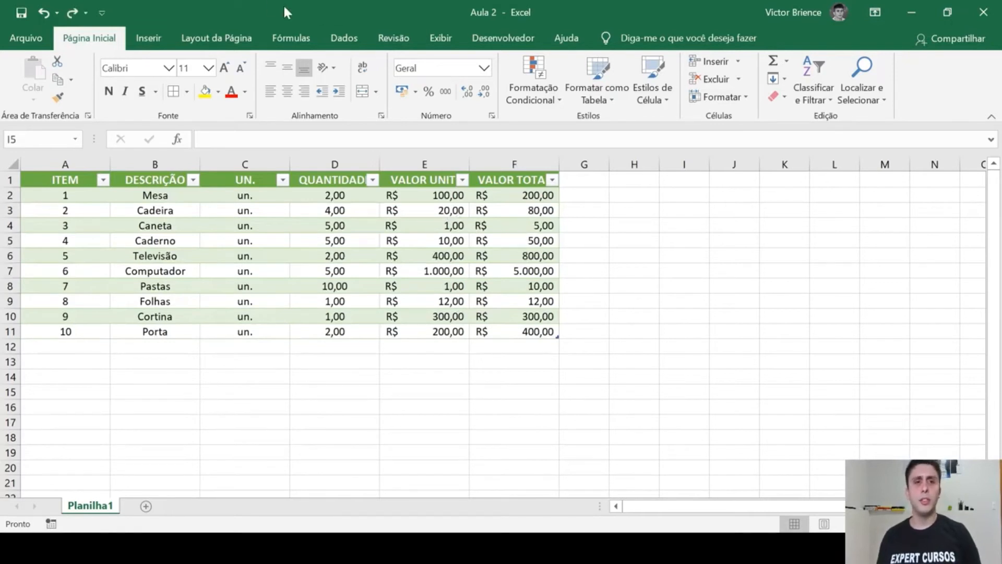
click(149, 38)
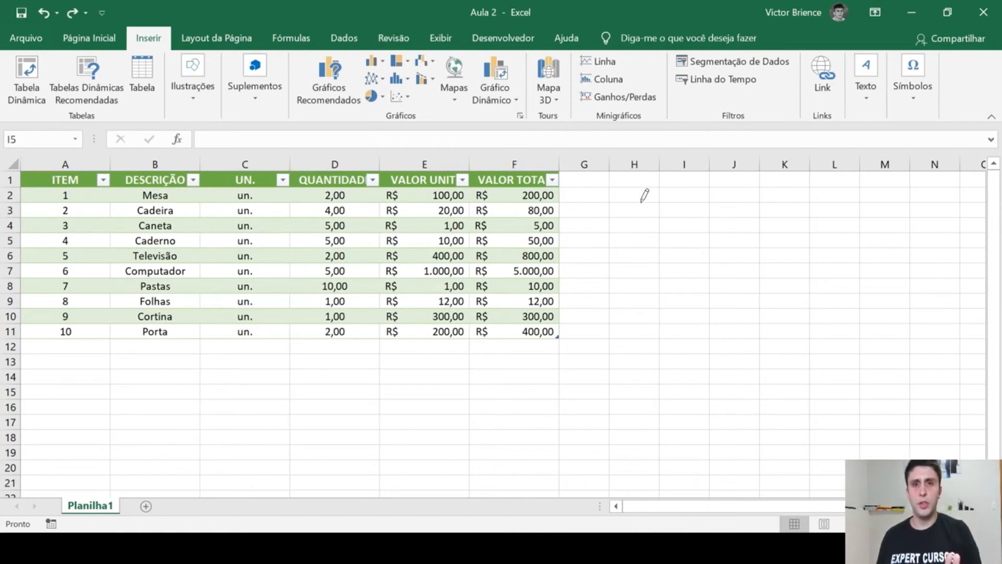
click(662, 238)
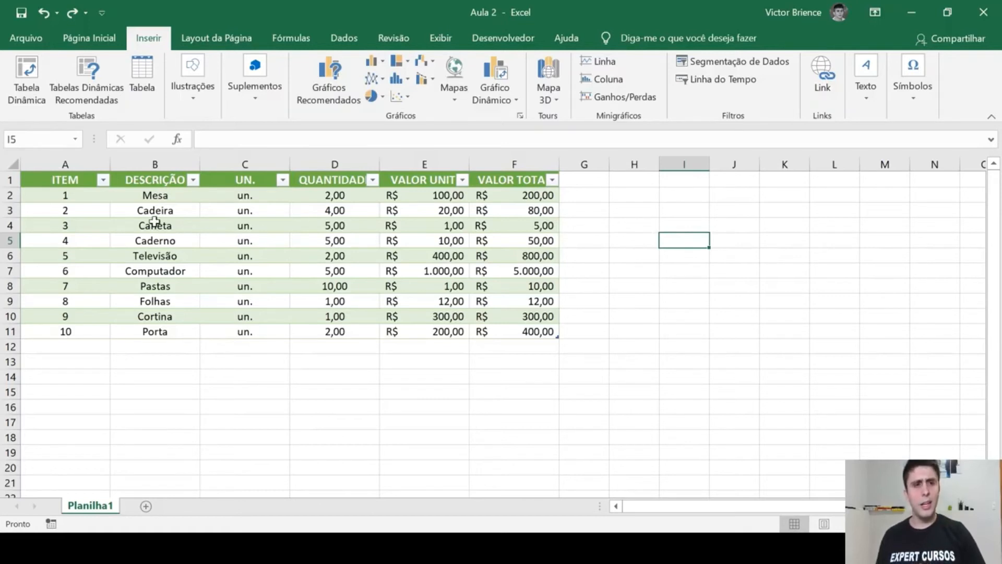
Fill cells J2:J11 with the number series 1 to 10, starting from 1 and 2.
drag(59, 201, 66, 329)
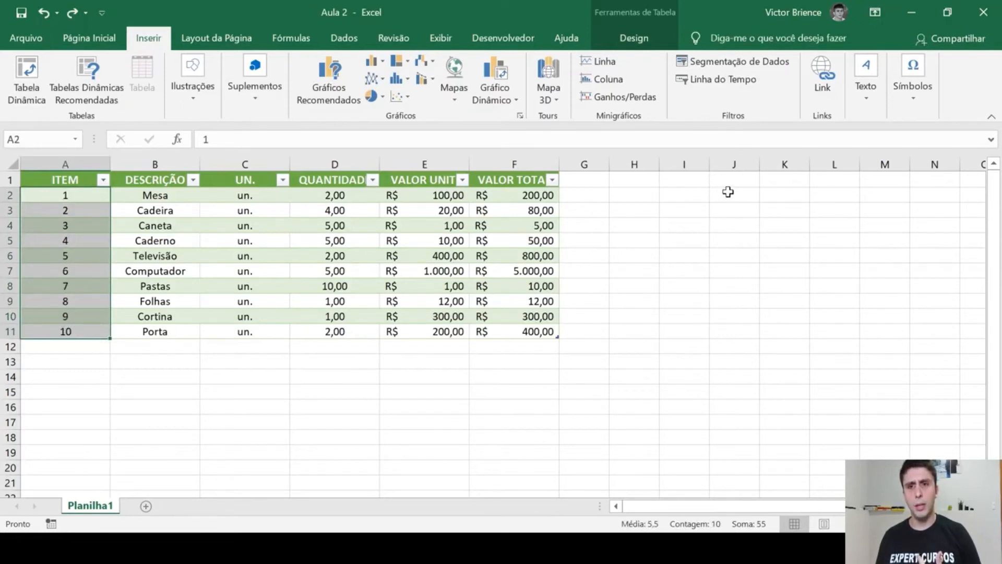
click(729, 192)
text(1)
key(Return)
text(2)
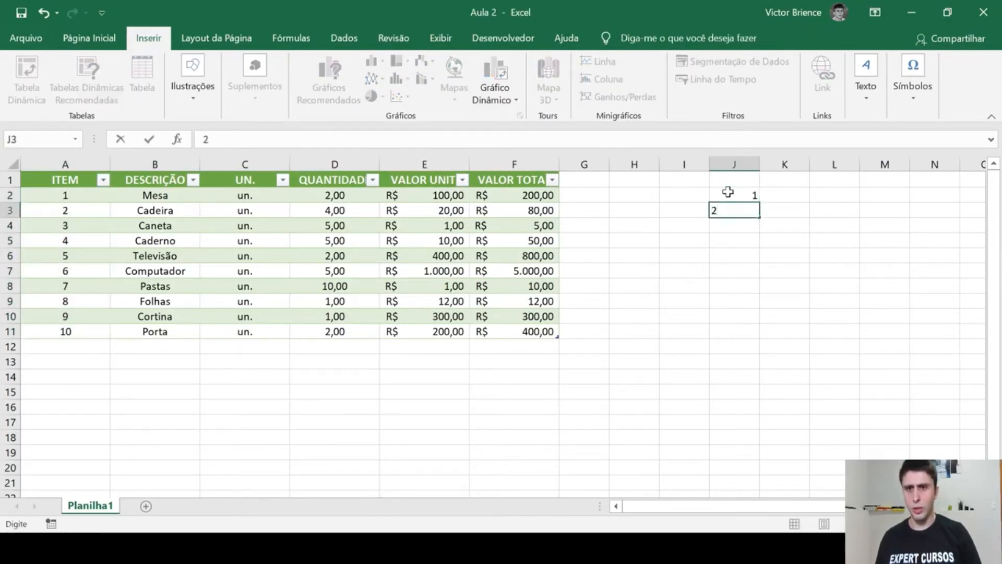
key(ctrl+Return)
drag(725, 195, 754, 337)
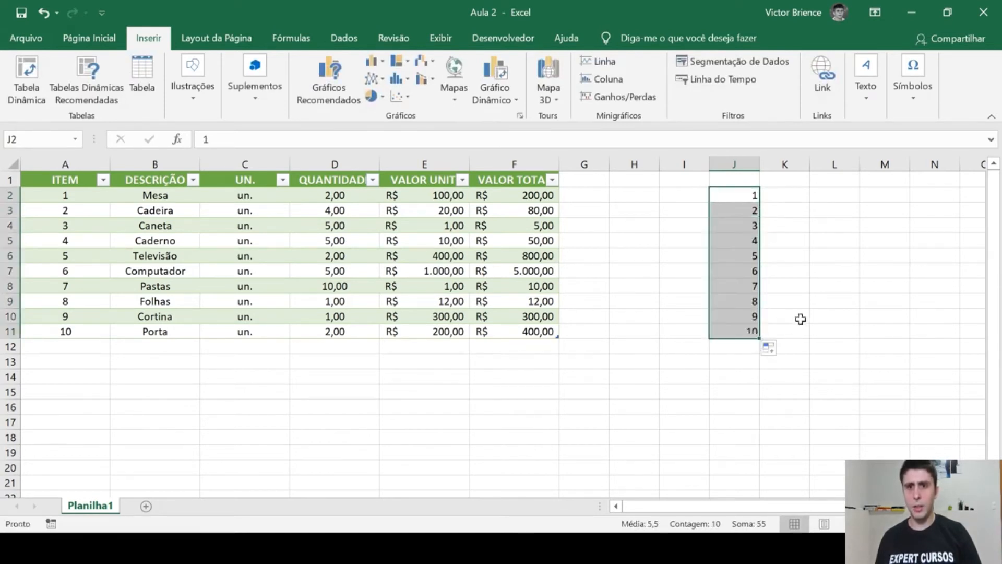
click(804, 317)
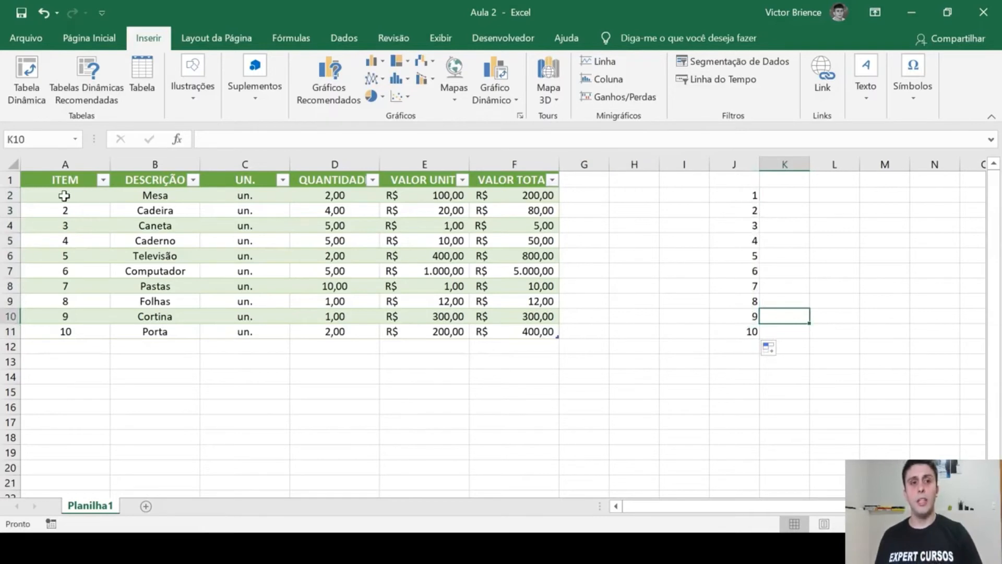
Add a Lista data validation to cell A2 with =$J$2:$J$11 as its source.
click(64, 196)
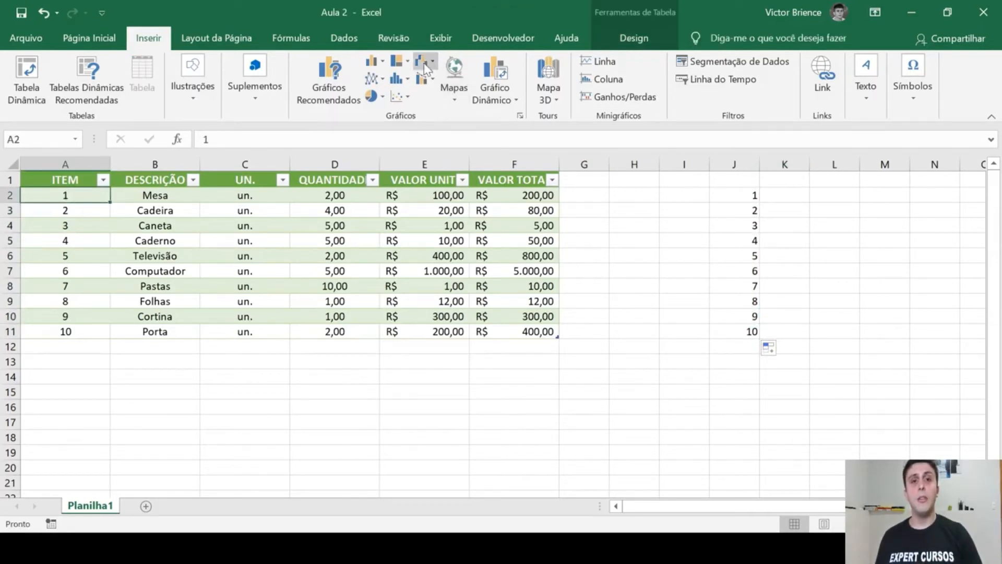
click(359, 45)
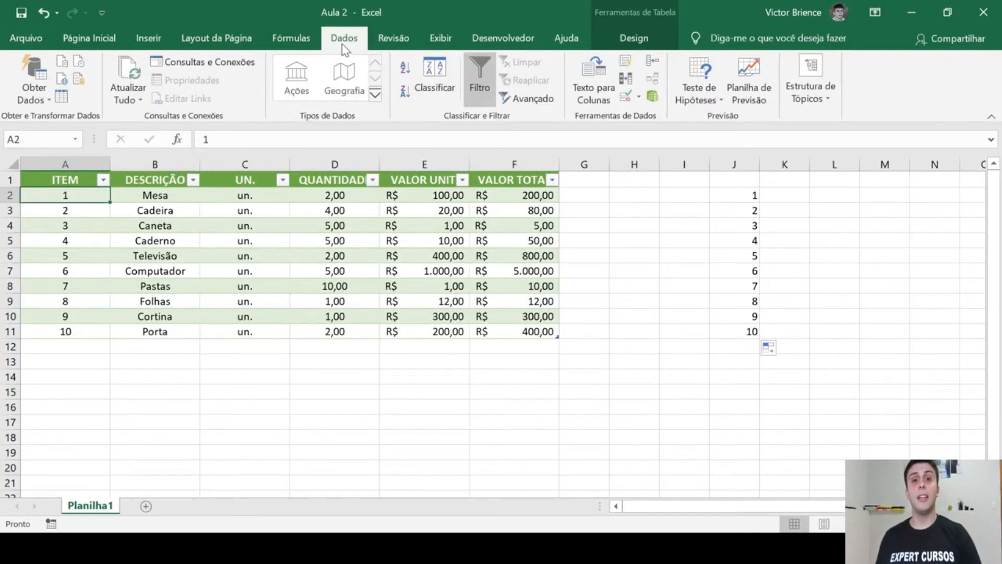
click(628, 97)
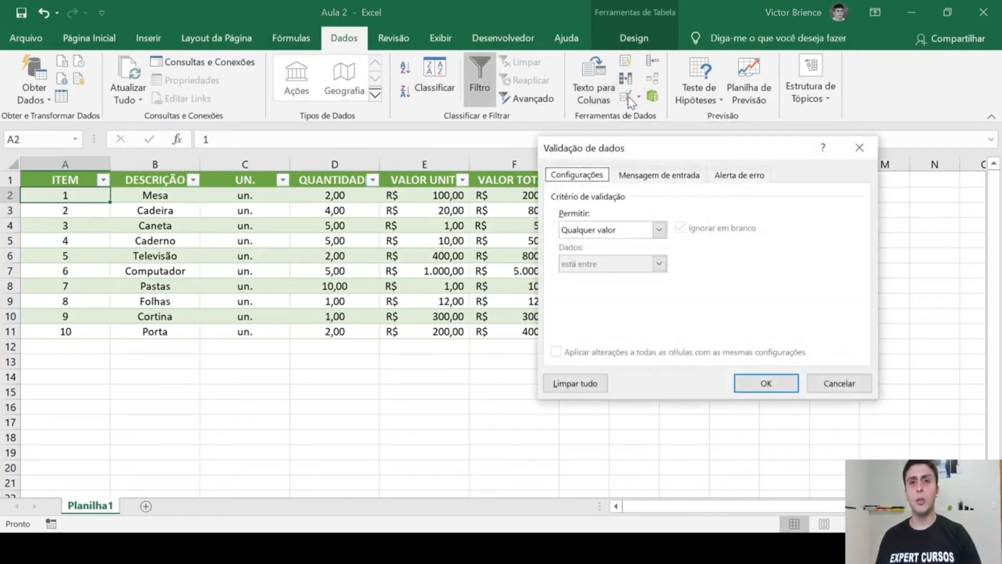
click(658, 230)
click(595, 275)
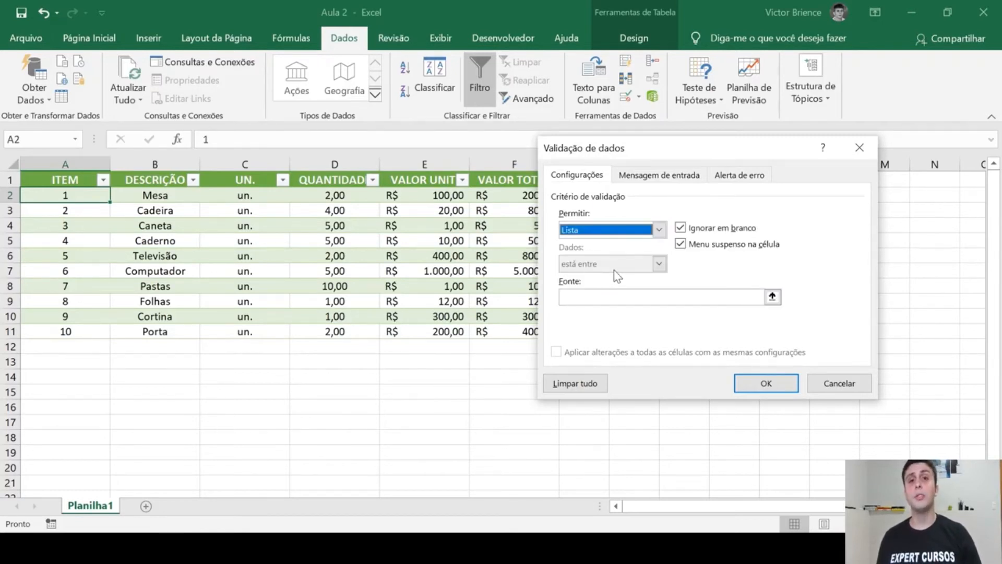
click(772, 297)
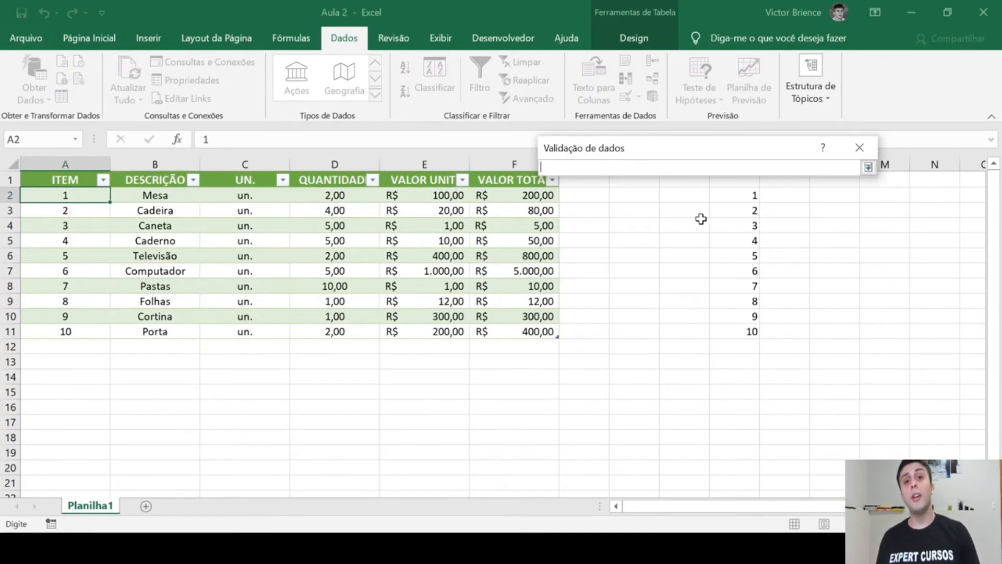
drag(734, 200, 734, 324)
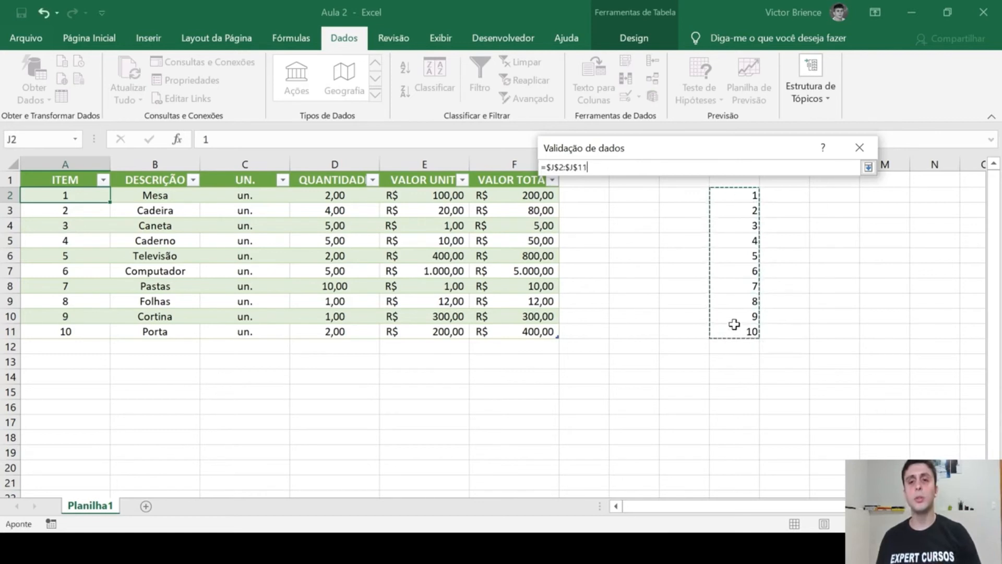
key(Return)
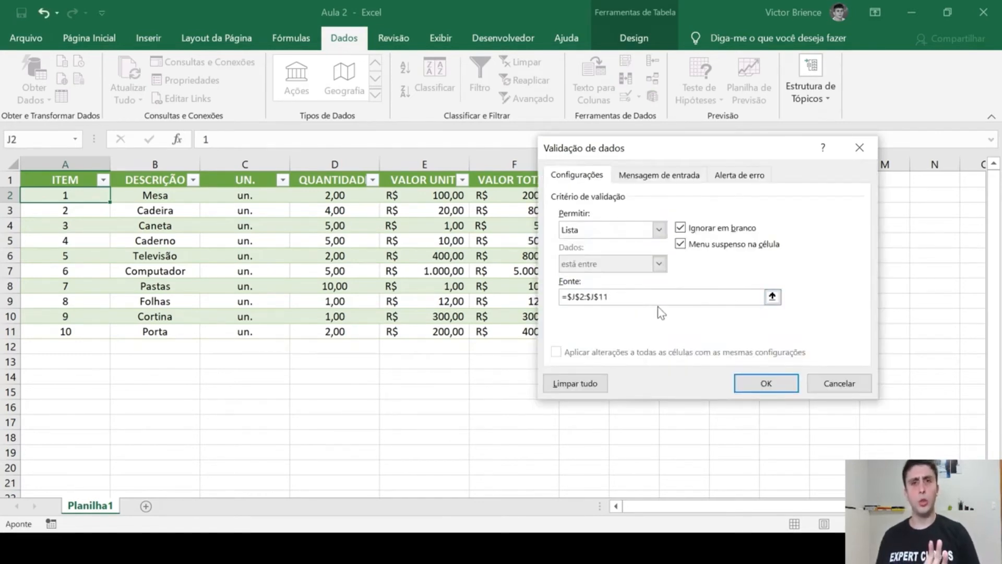
click(763, 386)
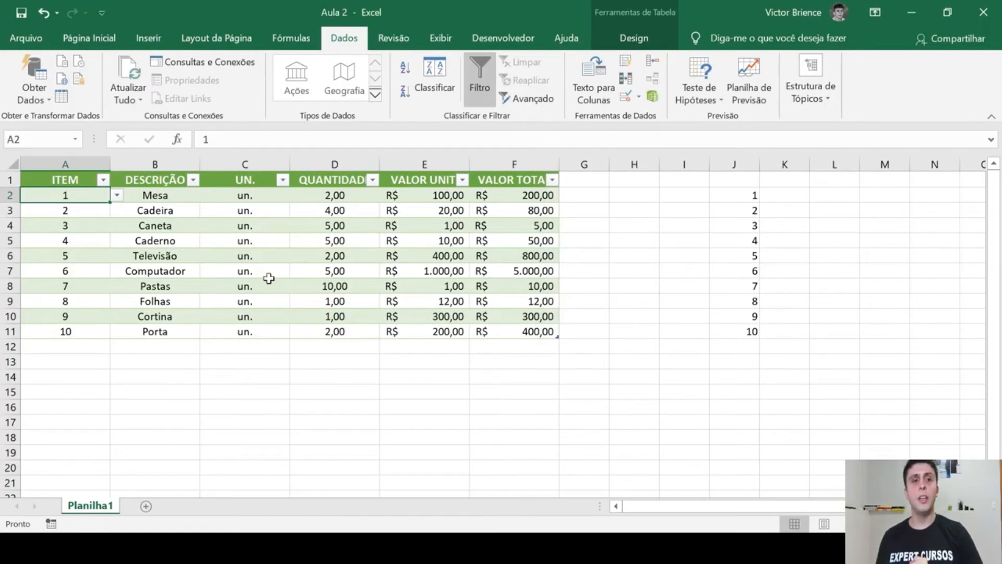
Test the validation list in cell A2 by choosing 4 and returning the cell to 1.
click(118, 196)
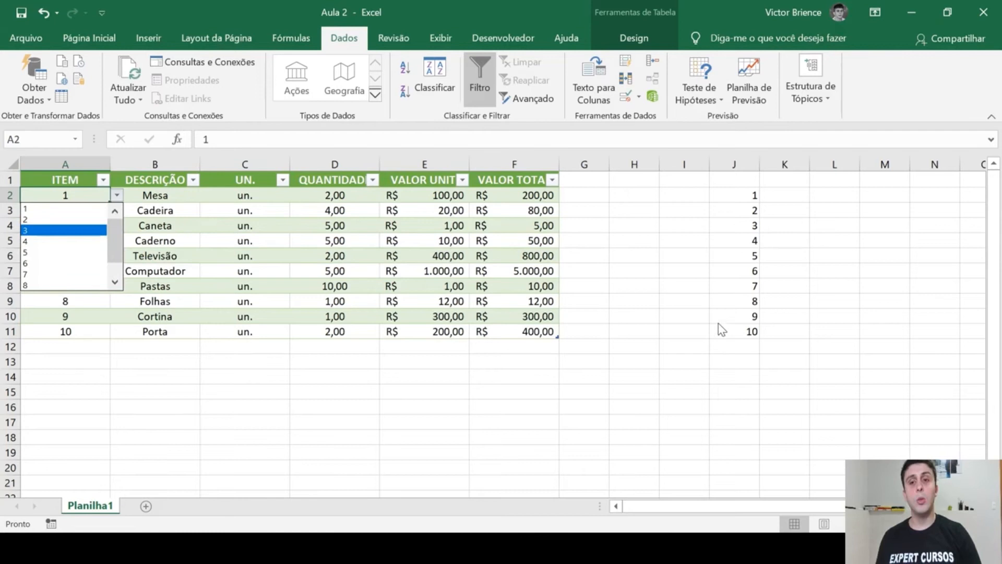
click(41, 241)
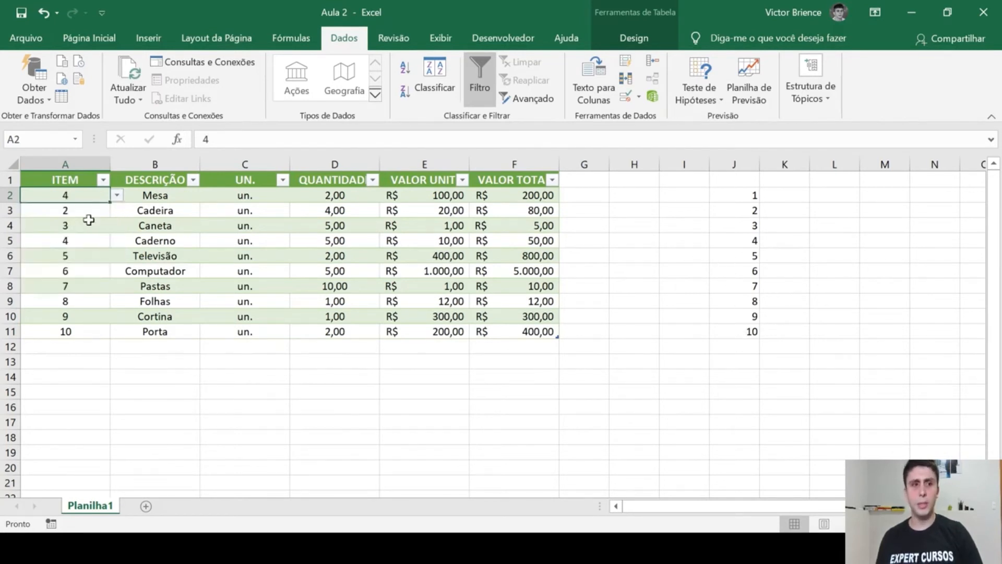
click(117, 195)
scroll(52, 229, up, 1)
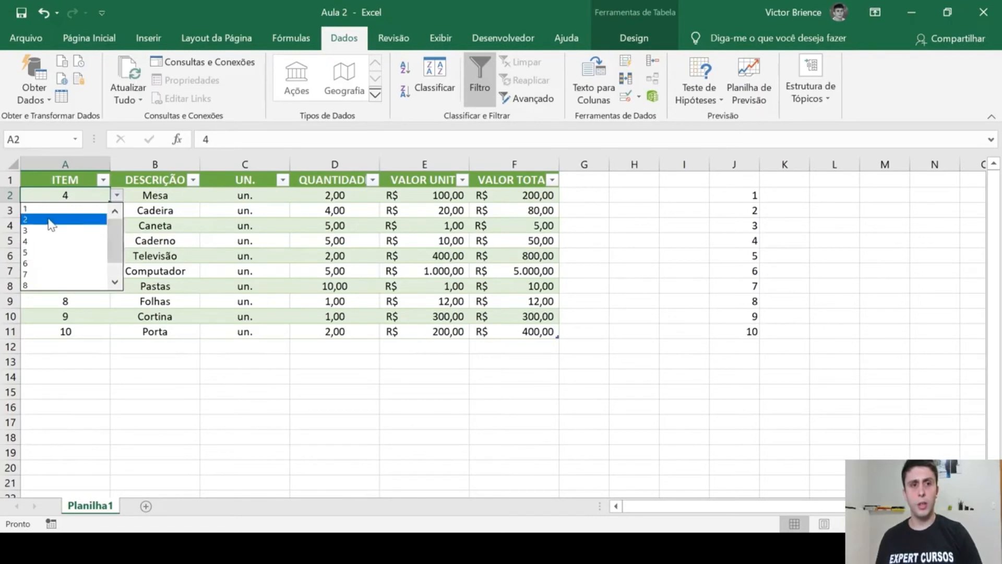
click(47, 212)
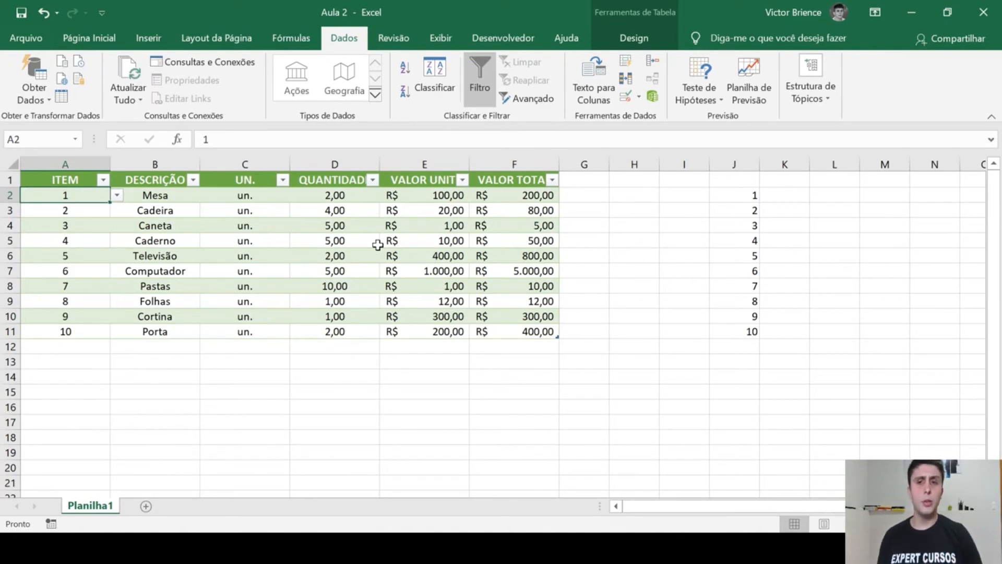
Set the width of column J, which holds the validation source numbers, to 1.
right_click(735, 172)
click(735, 165)
right_click(737, 170)
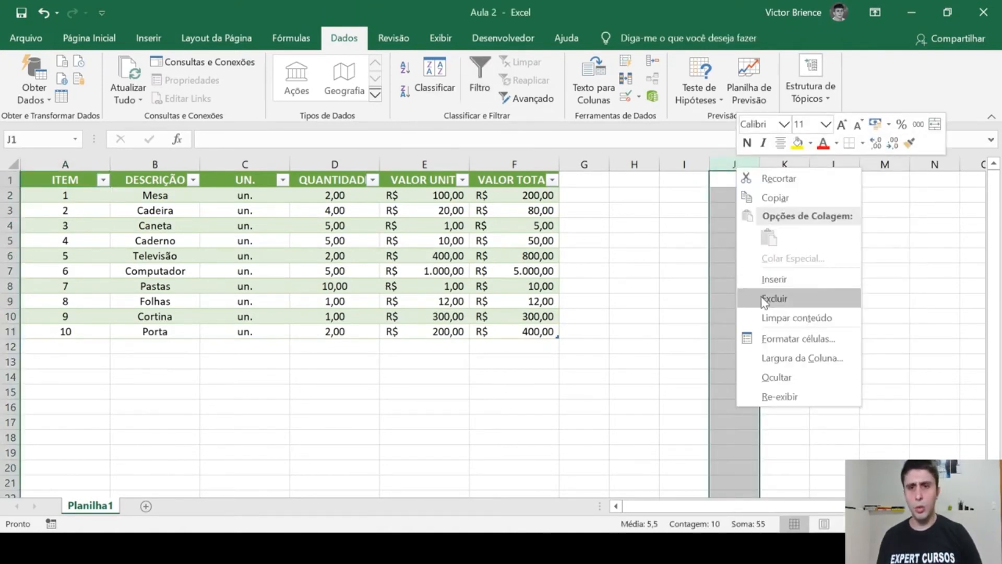
click(767, 358)
text(1)
click(726, 364)
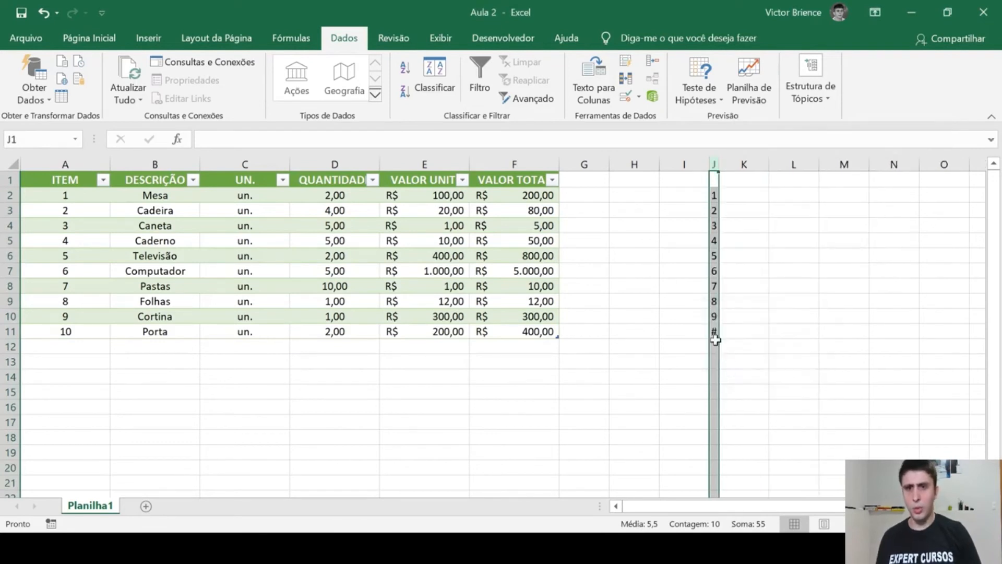
Set the width of column J to 0,1 so the validation source numbers are concealed.
right_click(714, 164)
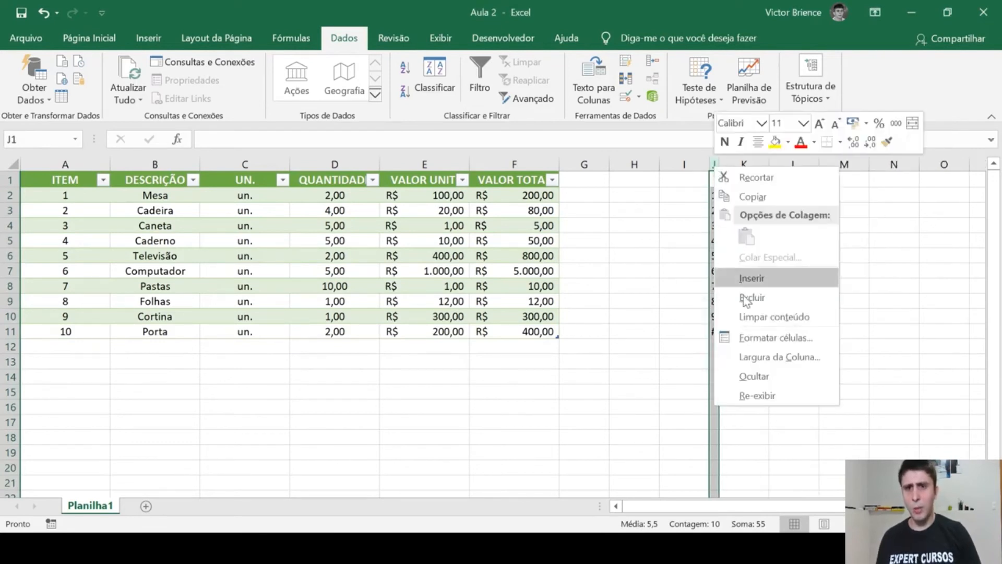
click(739, 358)
text(0,1)
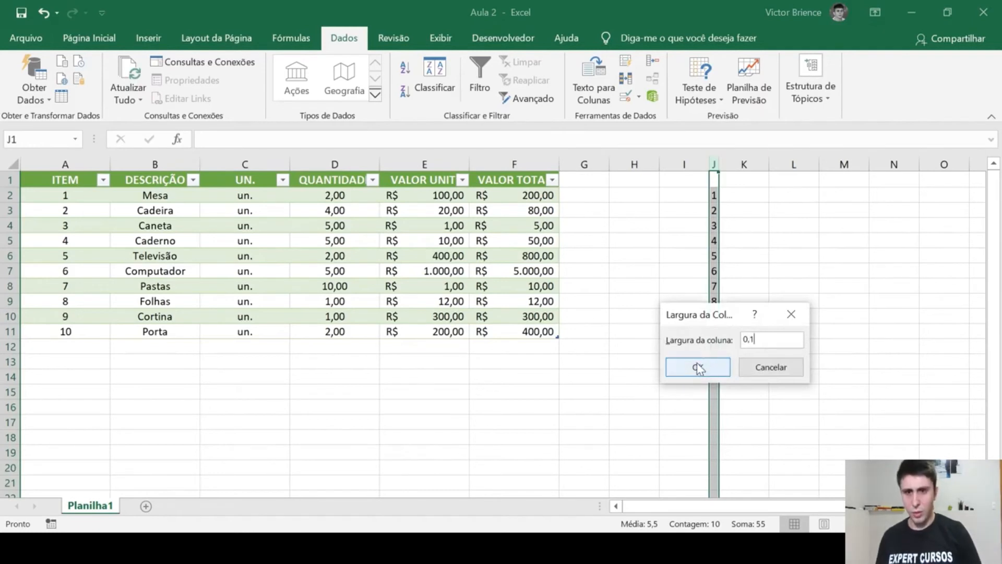
click(698, 367)
click(815, 299)
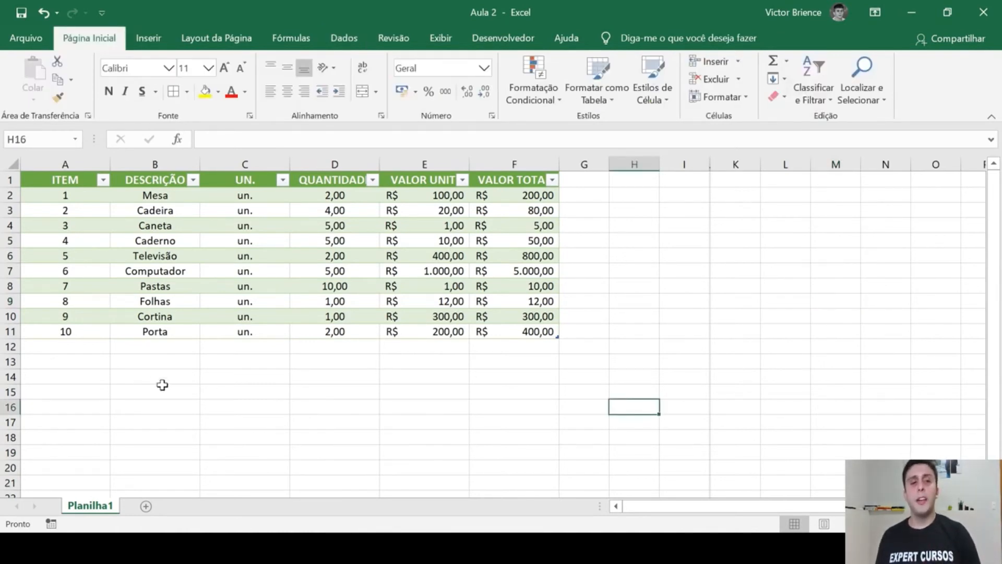
Enter item 11 in cell A12 to extend the table with a new row, and check the row's remaining cells.
click(70, 349)
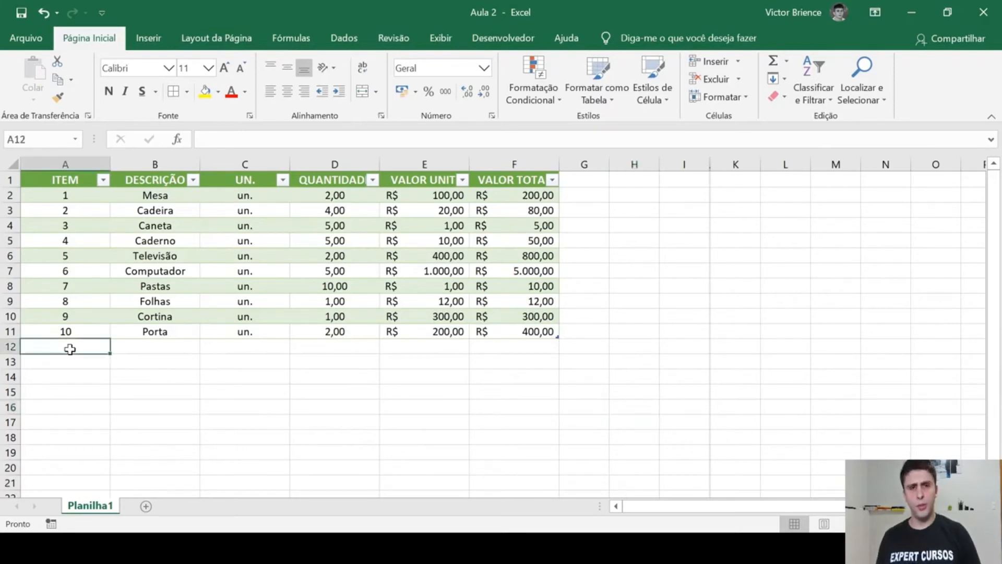
text(11)
click(99, 417)
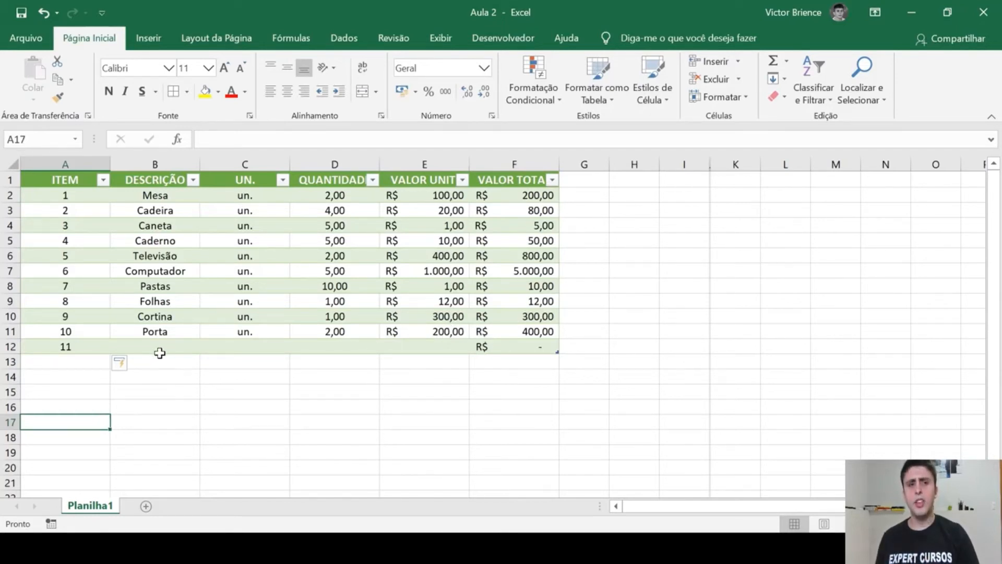
drag(159, 349, 399, 341)
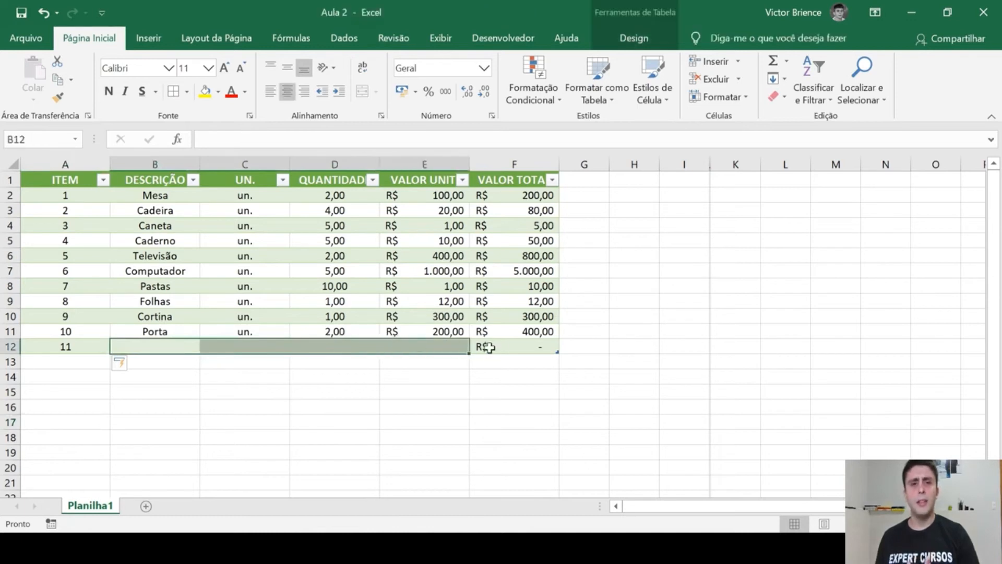
click(479, 347)
click(365, 394)
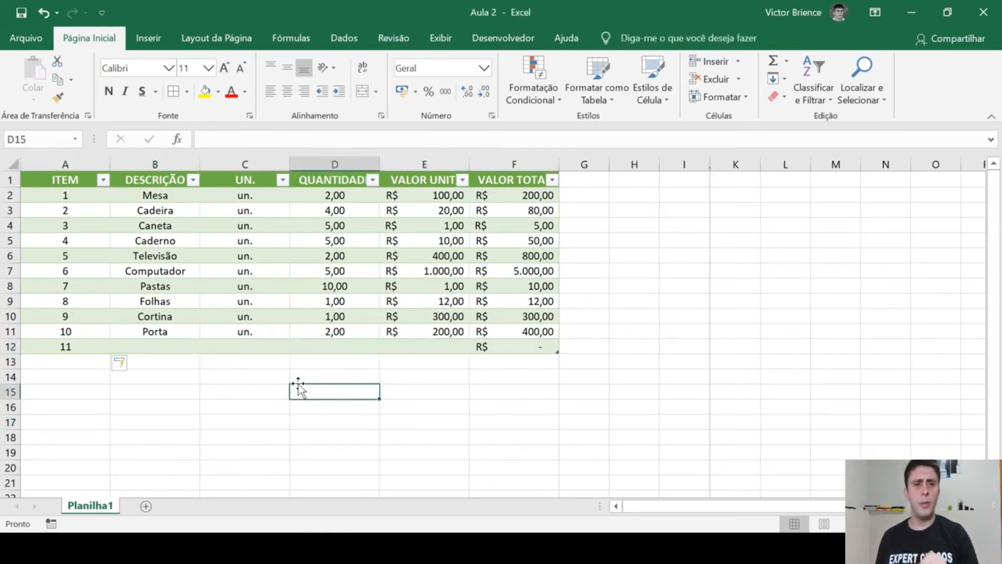
click(56, 381)
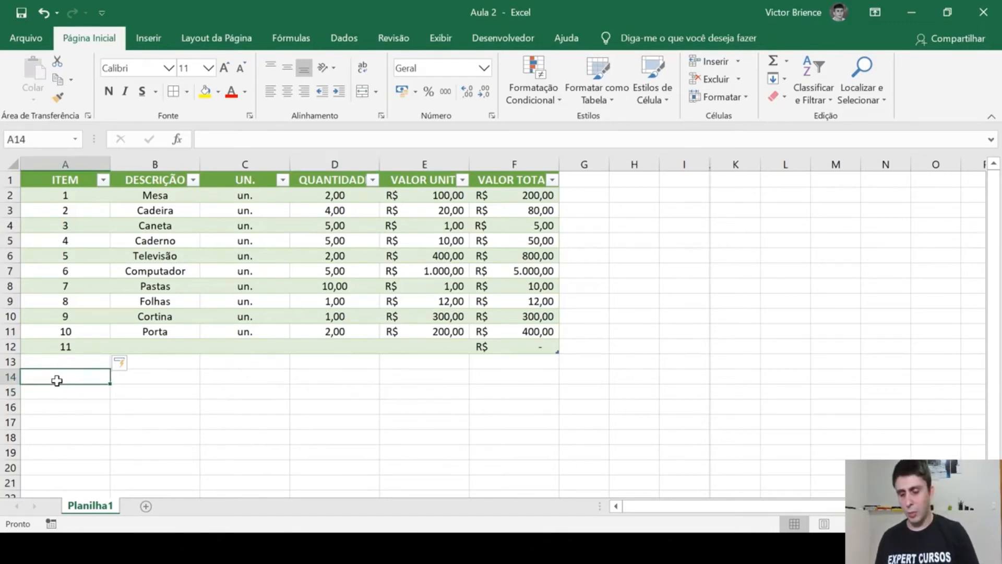
Enter 13 in cell A14 and resize the Produtos table to the range A1:F14 so that it includes that row.
text(13)
click(234, 416)
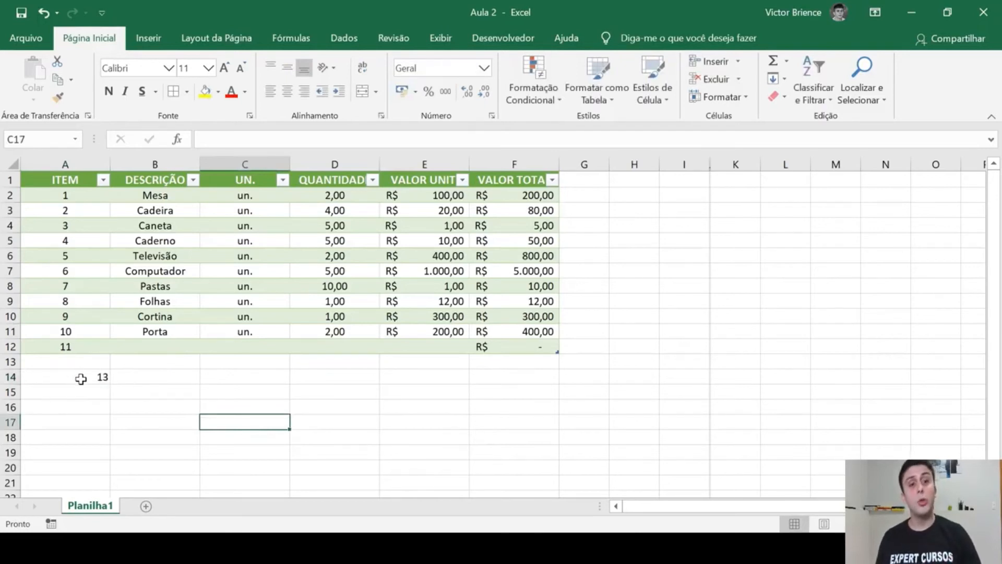
click(50, 182)
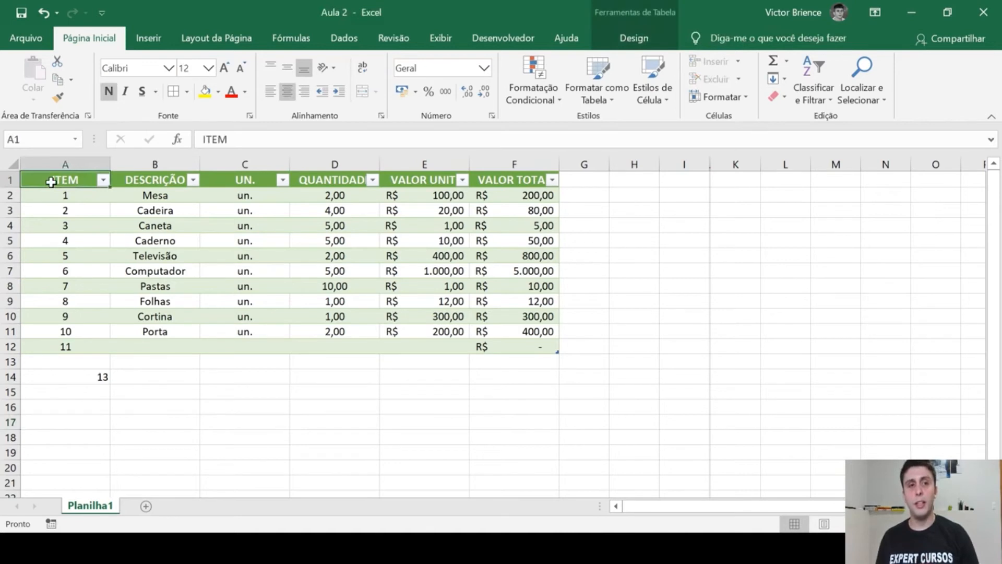
click(643, 41)
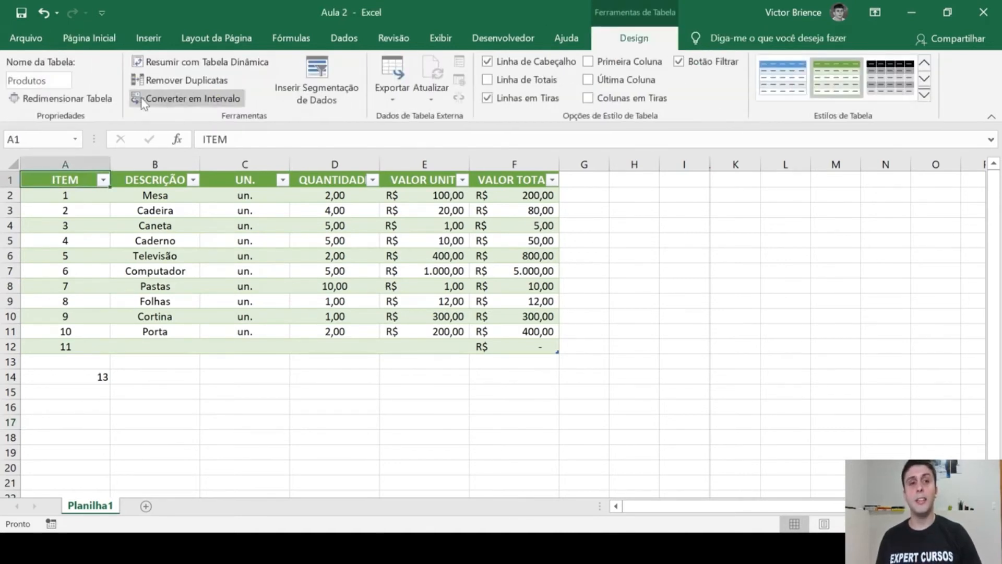
click(73, 100)
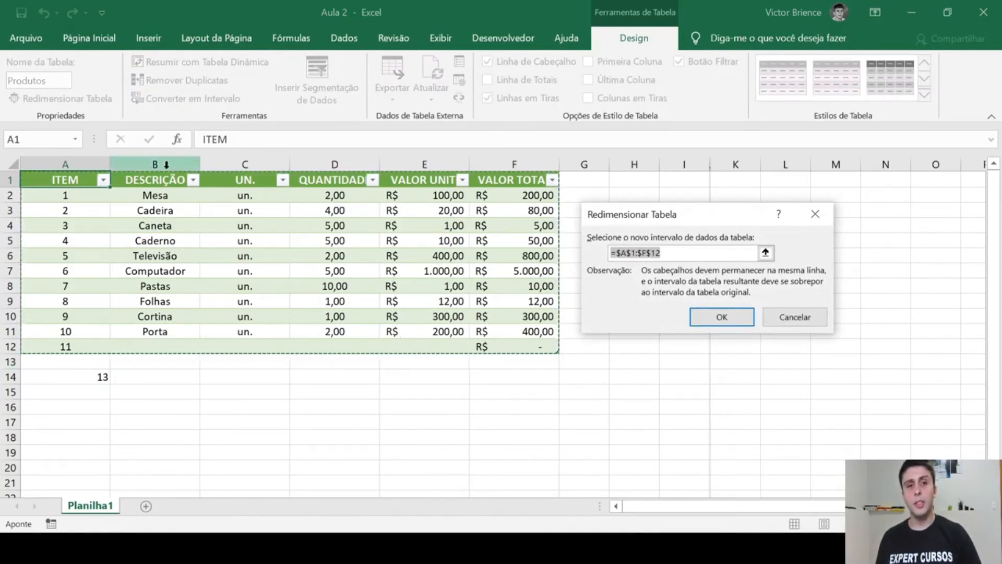
click(54, 182)
drag(54, 182, 522, 375)
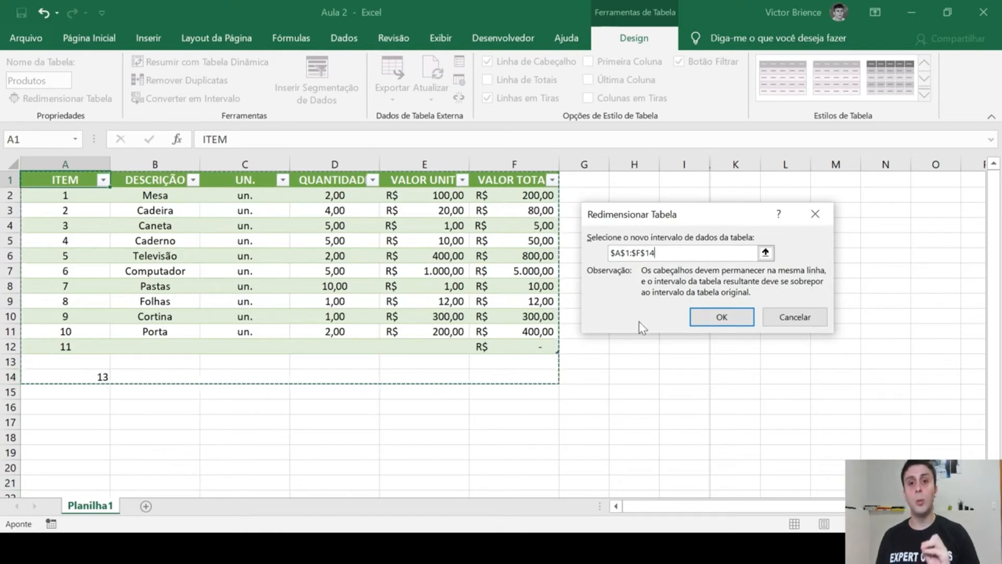
click(696, 318)
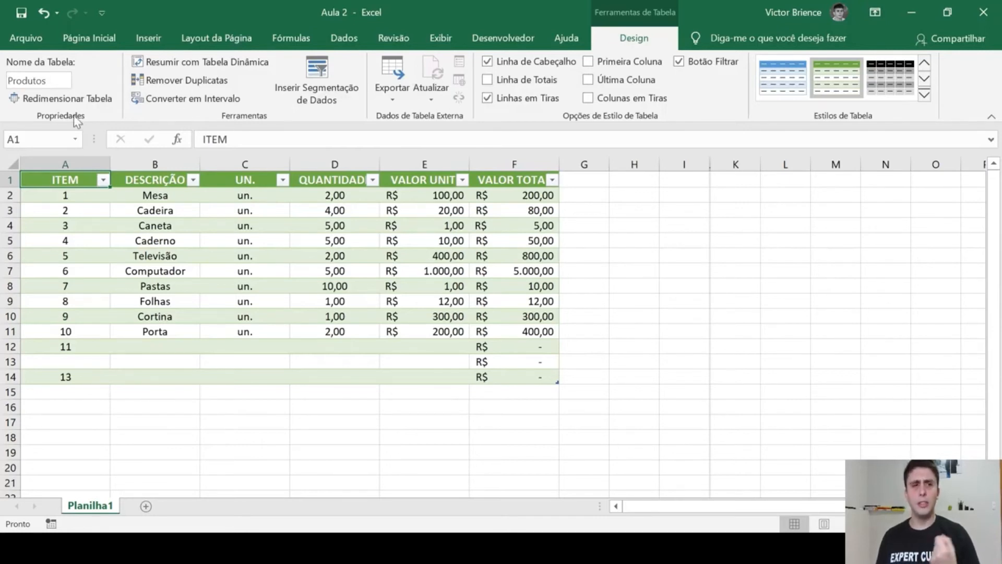
Resize the Produtos table again so that it covers the range A1:F18.
click(67, 98)
drag(65, 180, 510, 434)
click(723, 318)
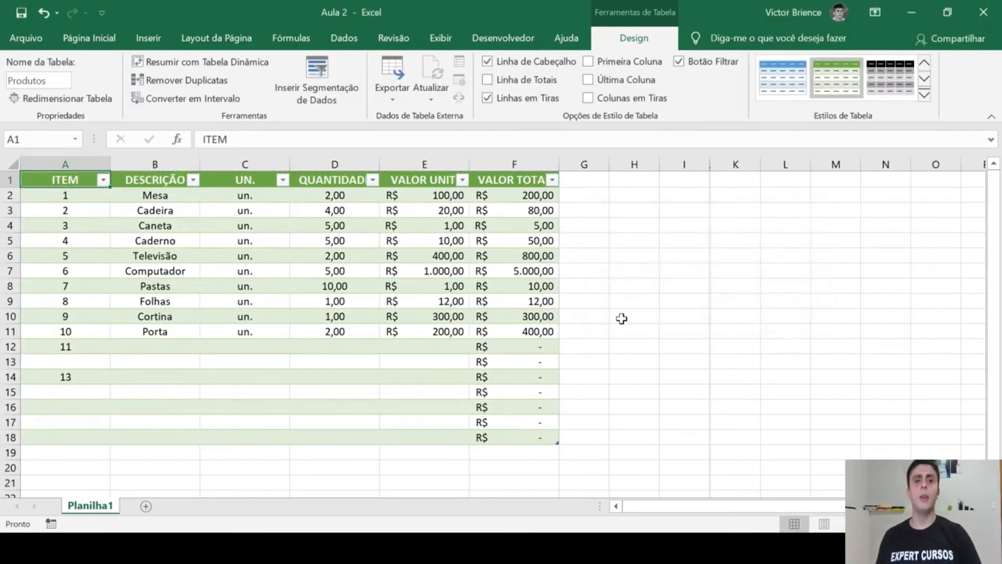
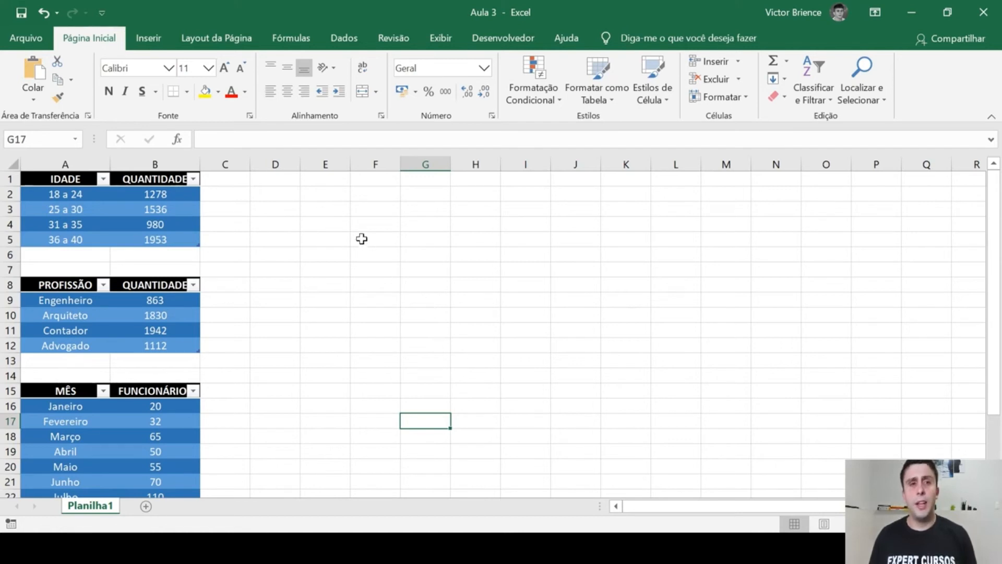
In the Aula 3 workbook, examine the available chart types, including column and bar, line and area, waterfall, and pie charts.
click(149, 38)
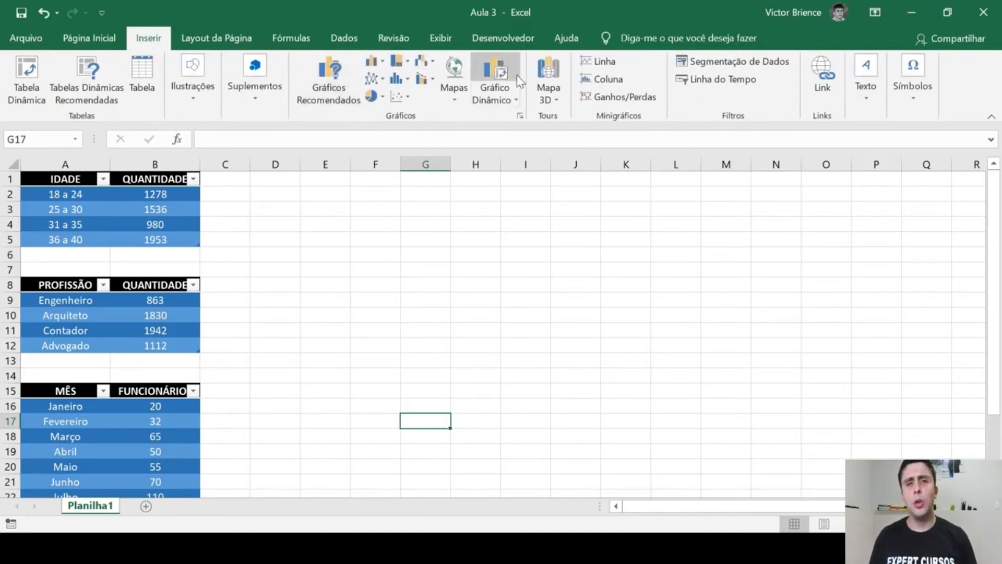
click(384, 64)
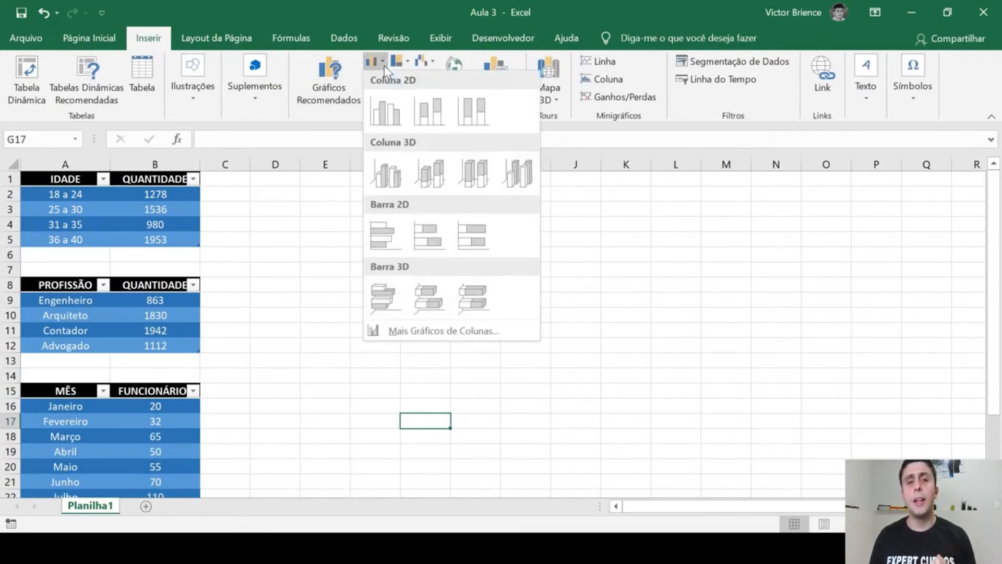
click(385, 64)
click(379, 81)
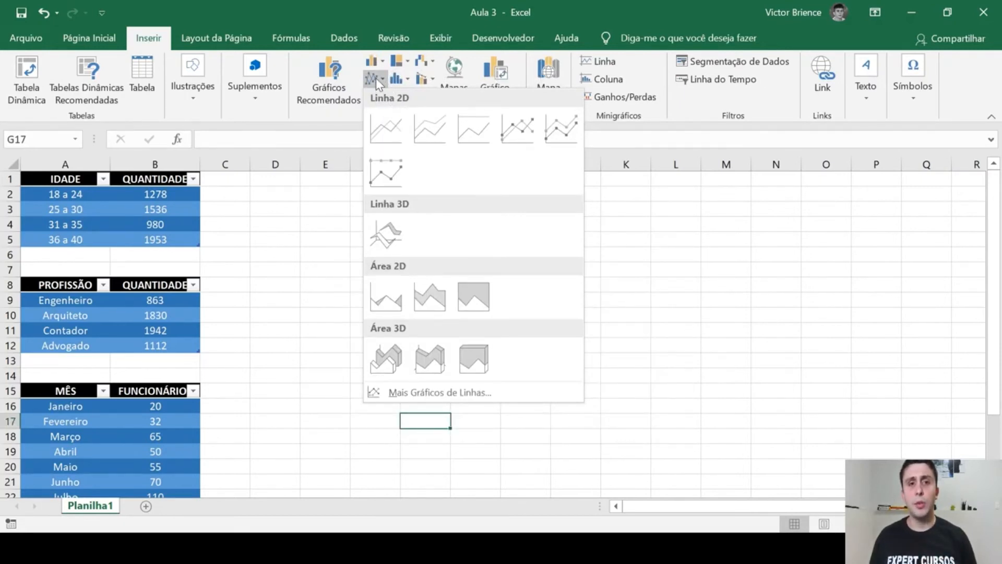
click(379, 80)
click(396, 79)
click(395, 81)
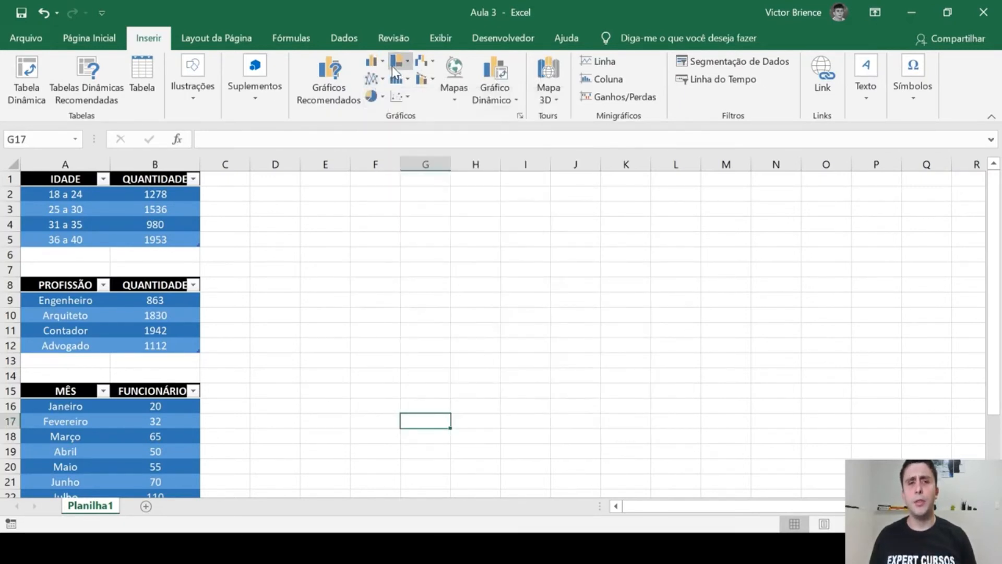
click(393, 67)
click(393, 67)
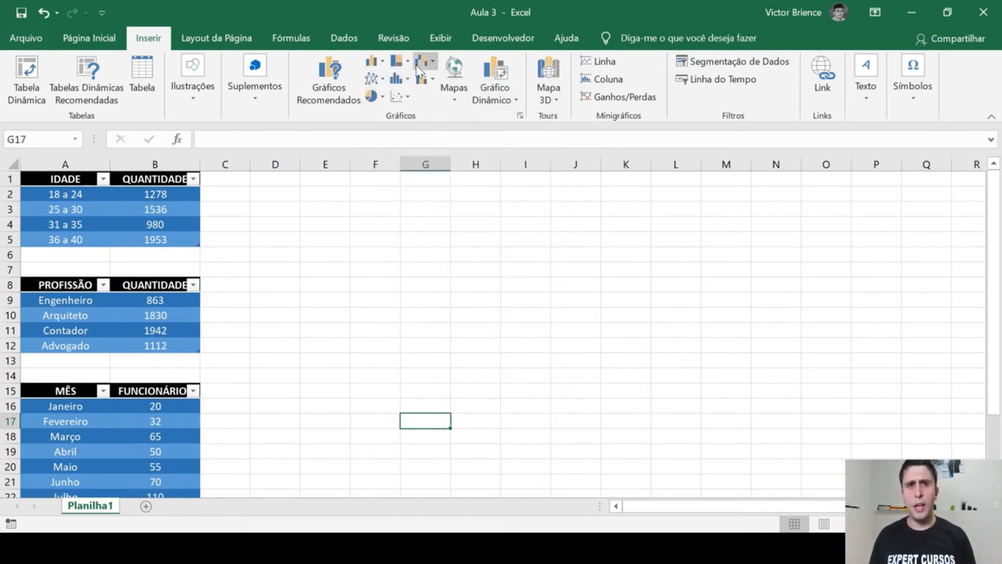
click(419, 63)
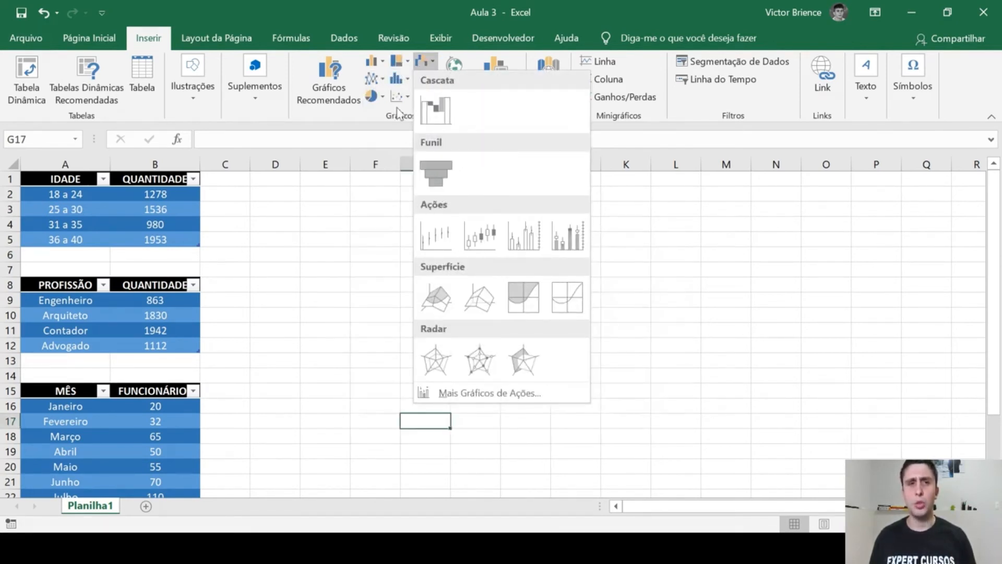
click(419, 63)
click(373, 96)
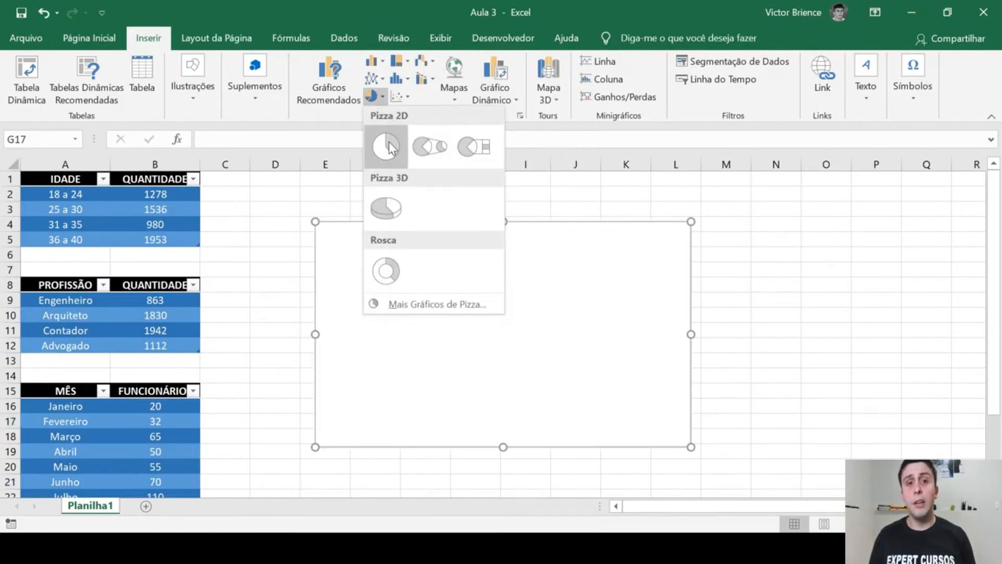
click(381, 96)
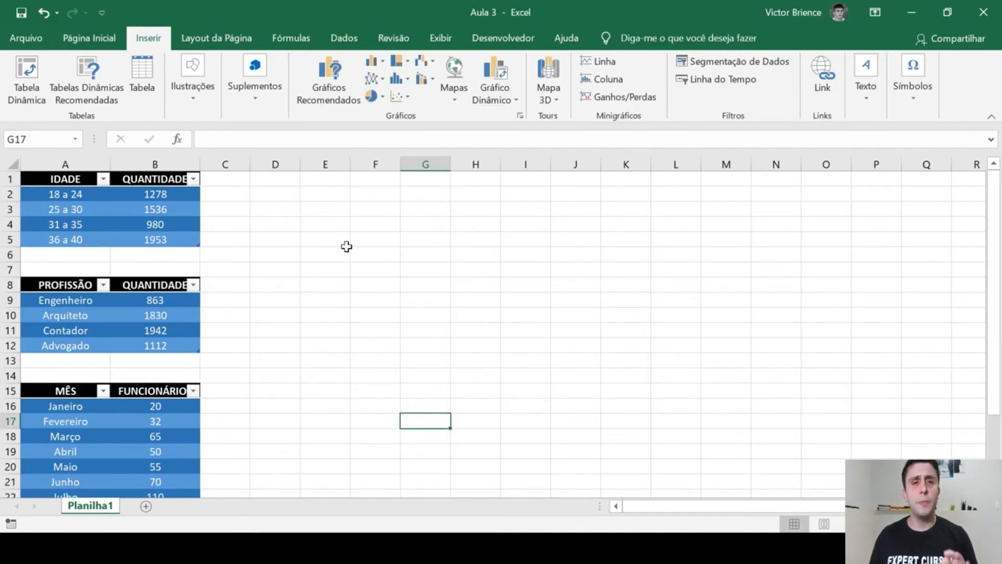
click(372, 62)
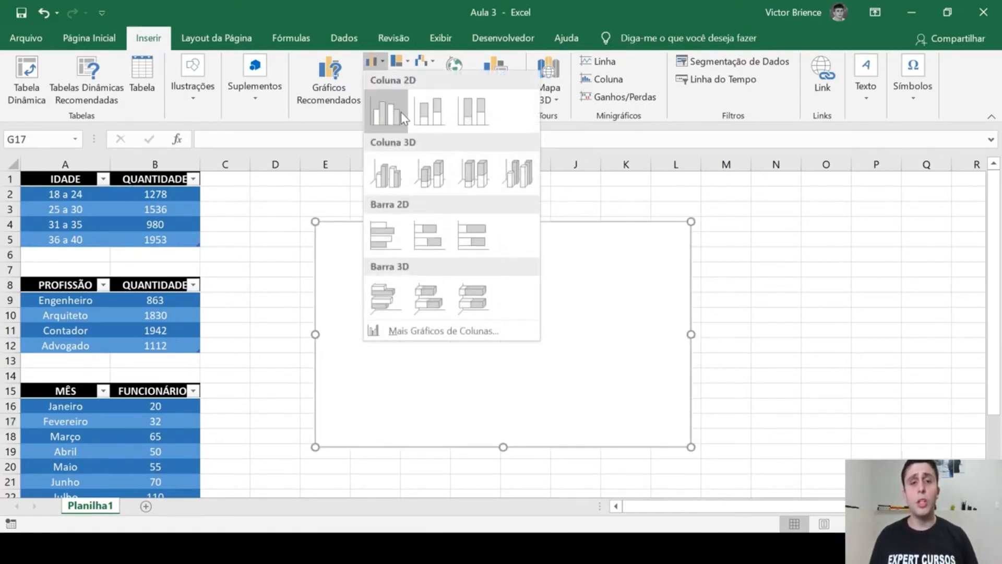
click(373, 62)
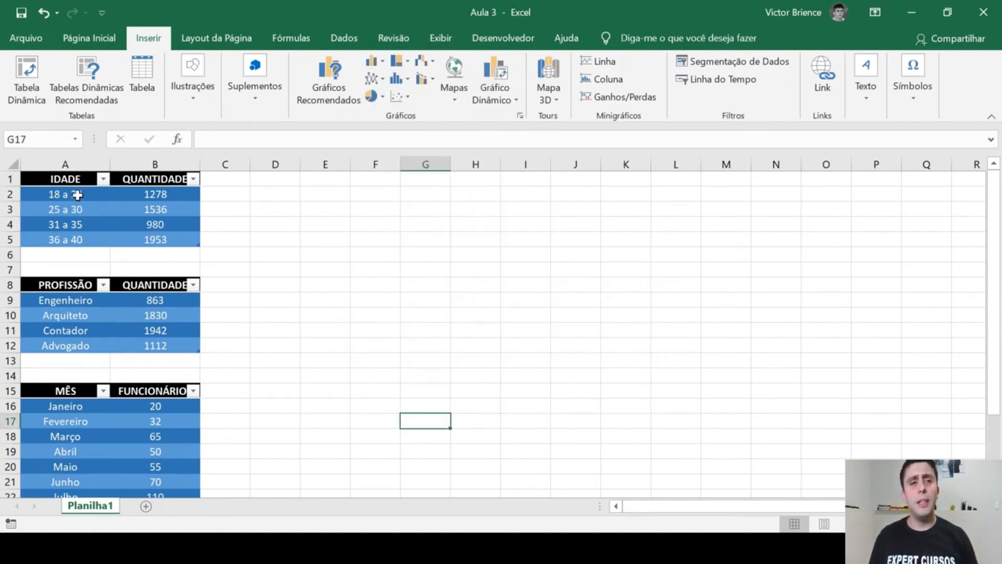
Review the IDADE and QUANTIDADE headings and the age ranges of the first table.
click(60, 182)
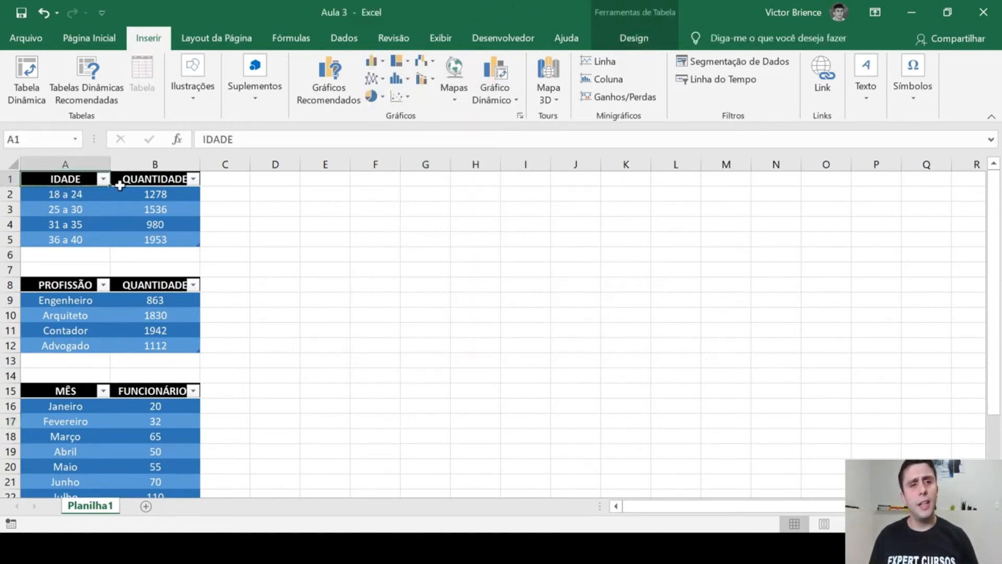
click(140, 182)
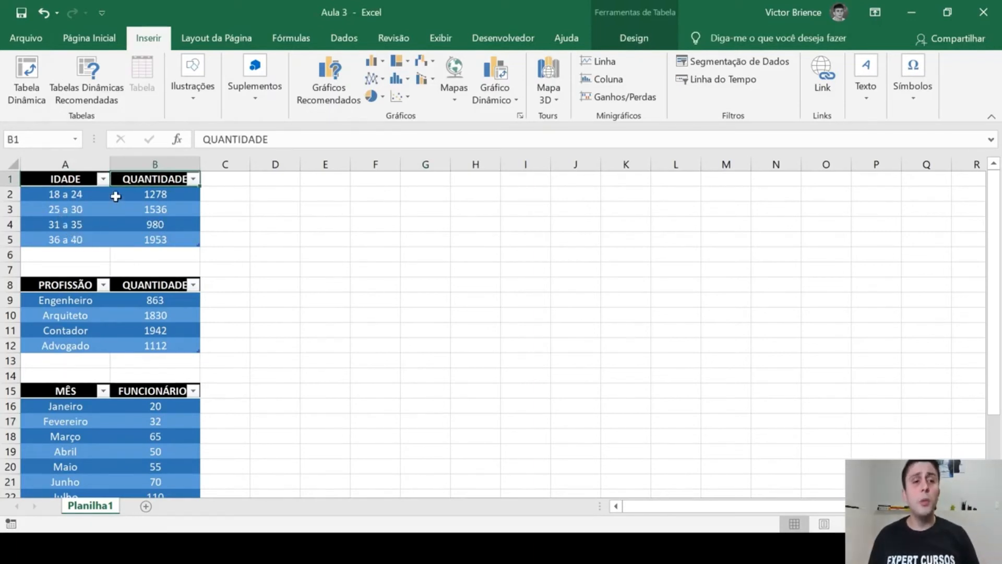
click(75, 194)
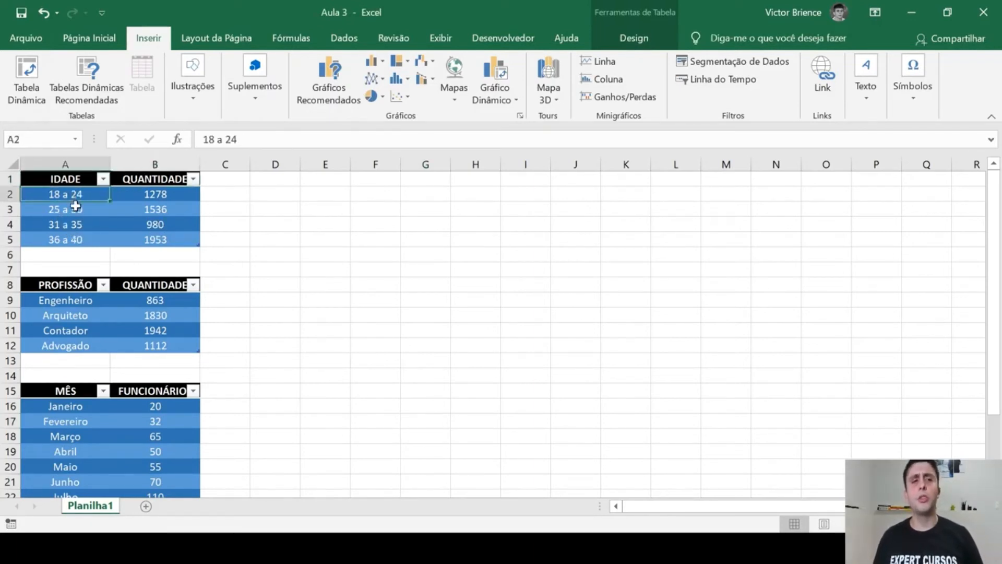
click(78, 209)
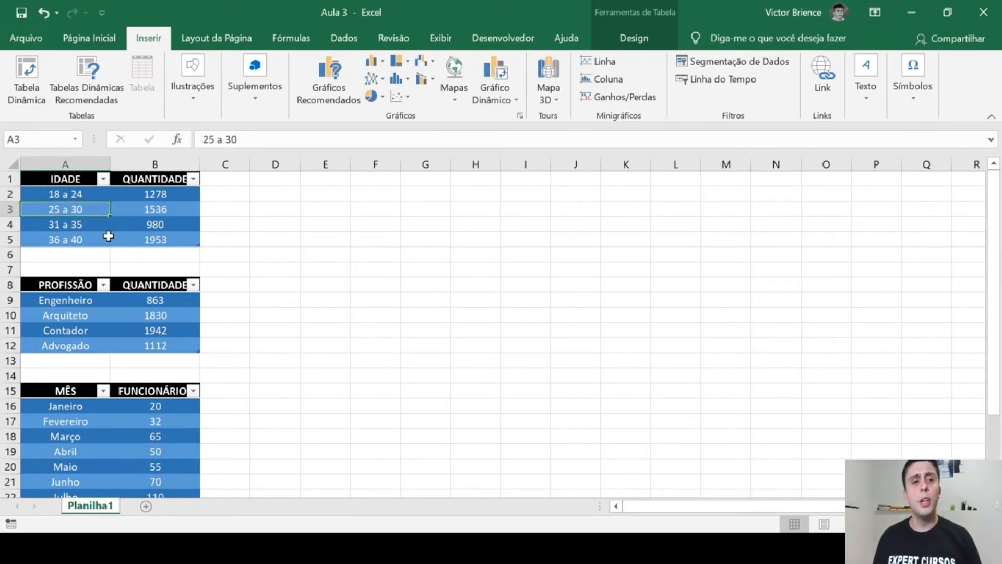
click(78, 226)
click(74, 241)
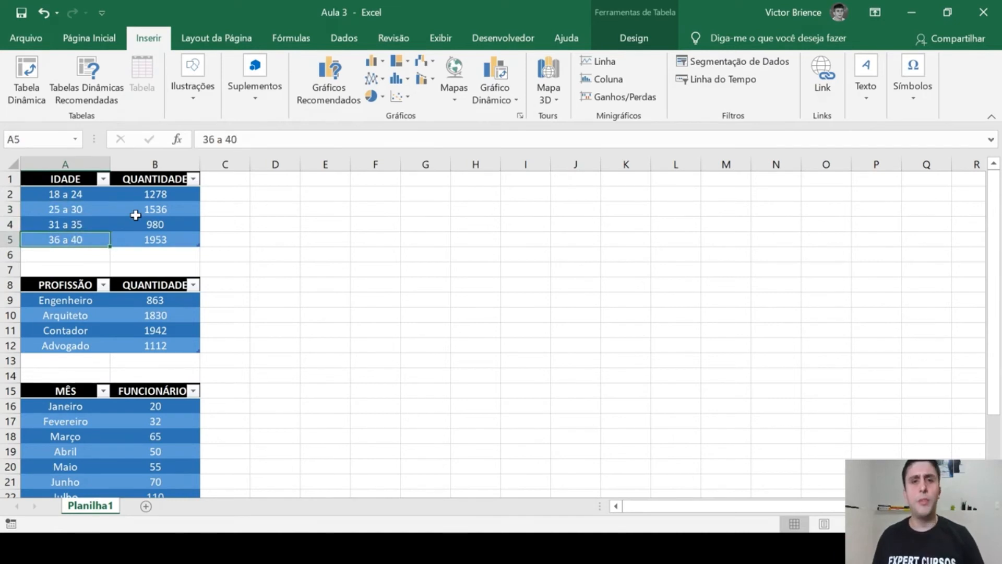
Insert a 2D clustered column chart (Coluna Agrupada) from the age data in A2:B5.
drag(66, 195, 152, 239)
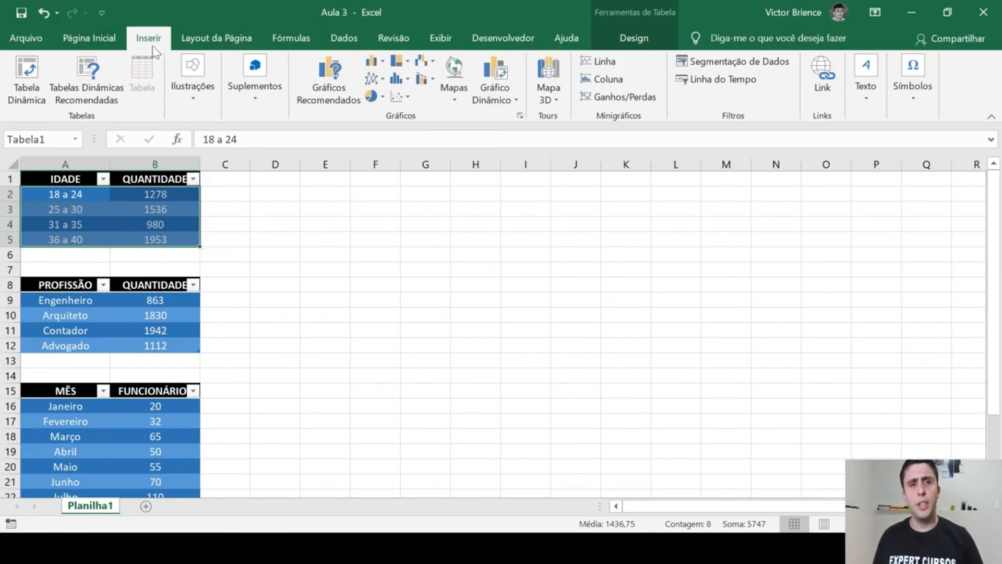
click(377, 60)
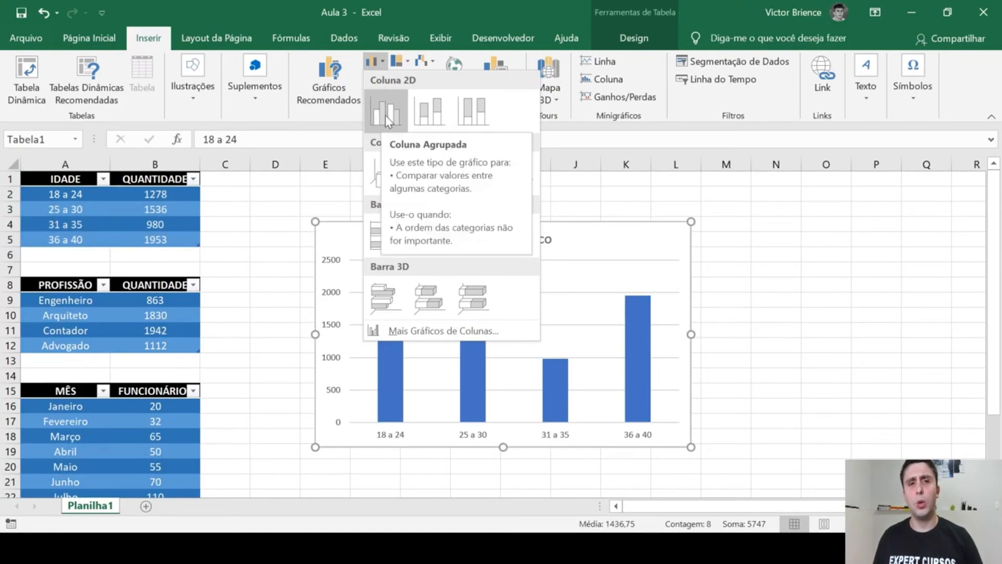
click(386, 115)
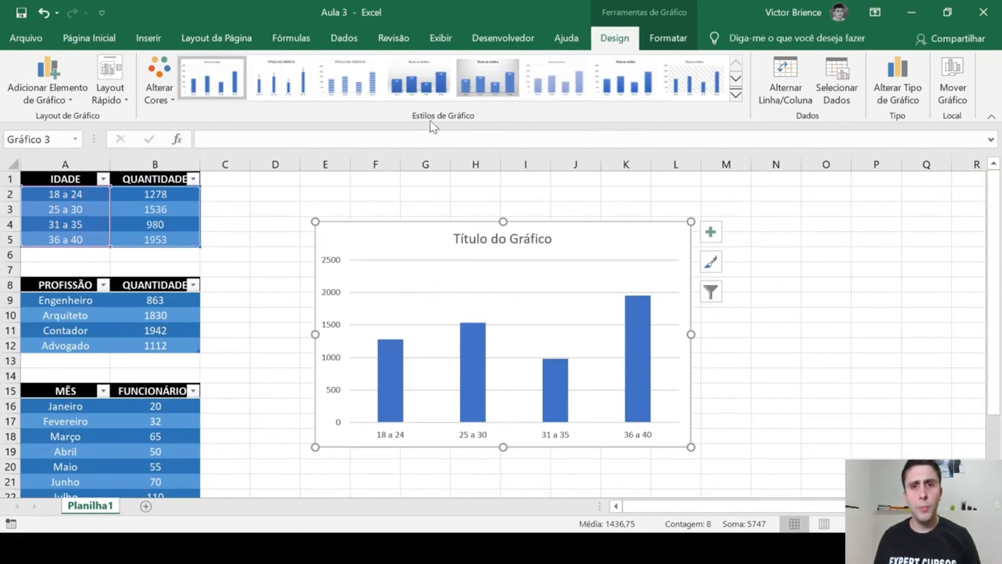
click(785, 287)
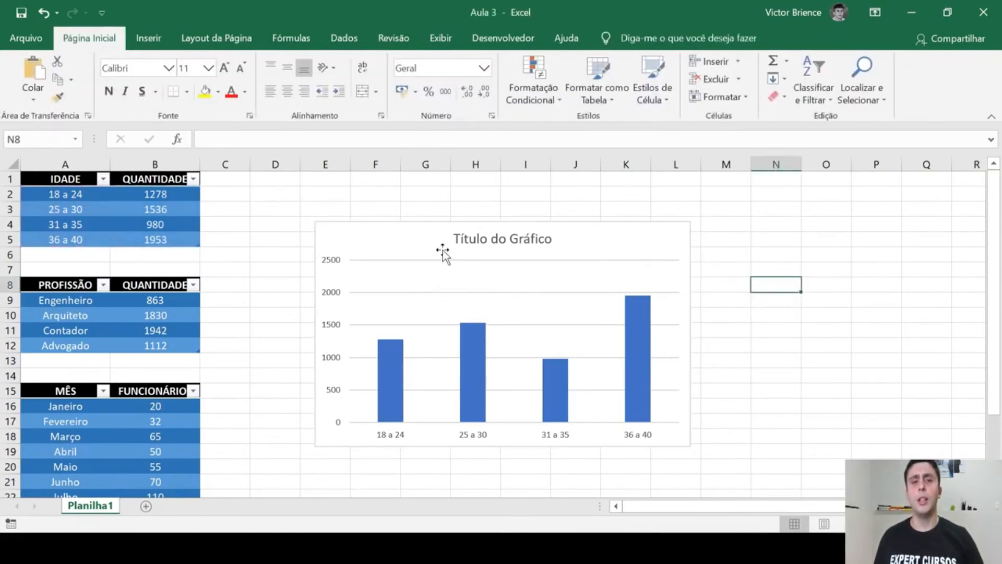
Apply the chart style with a dark grey gradient background and wide blue columns to the age chart.
click(399, 247)
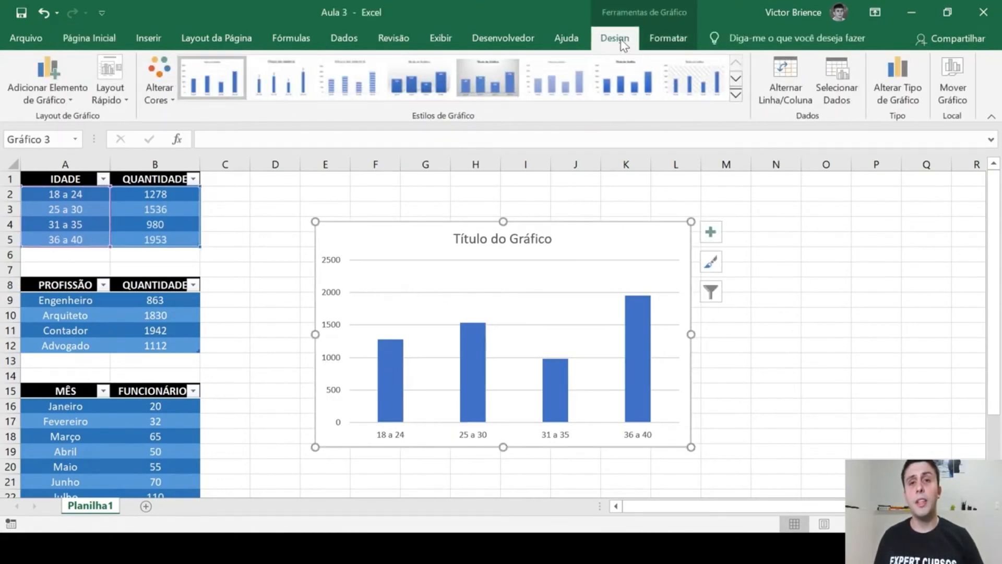
click(668, 38)
click(615, 38)
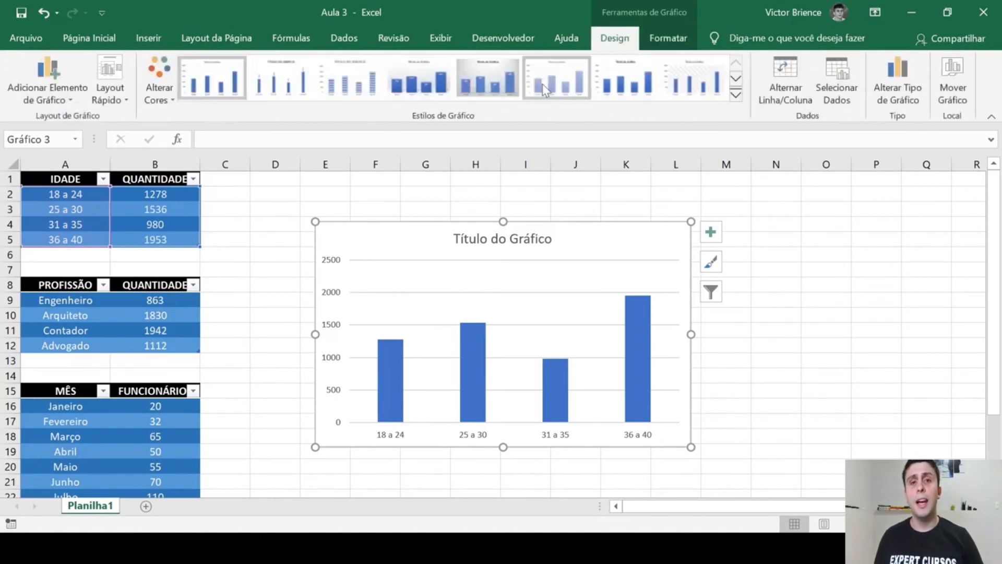
click(737, 79)
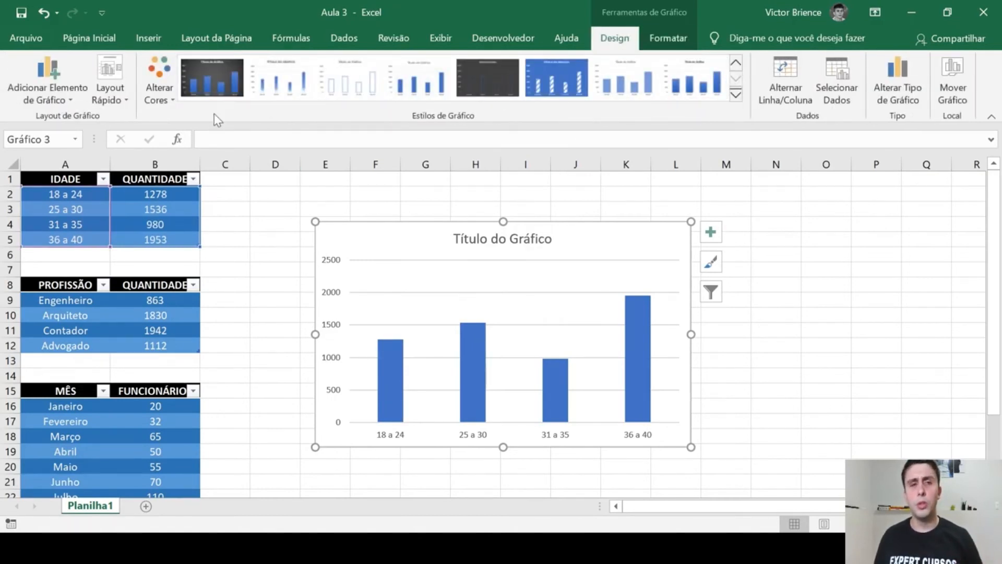
click(212, 78)
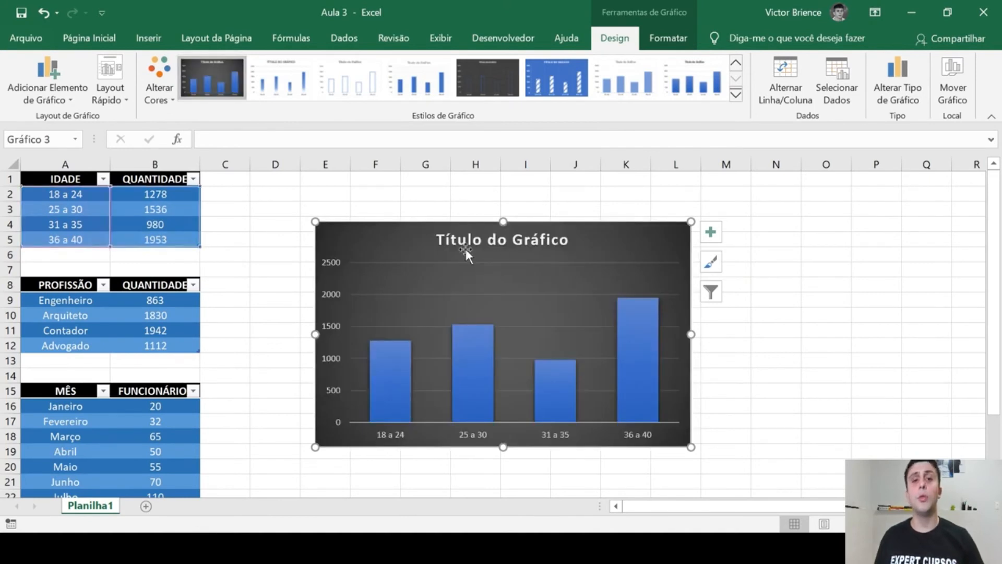
Move the age chart so it starts at cell D1, and resize it to end at about cell K14.
drag(390, 236, 324, 189)
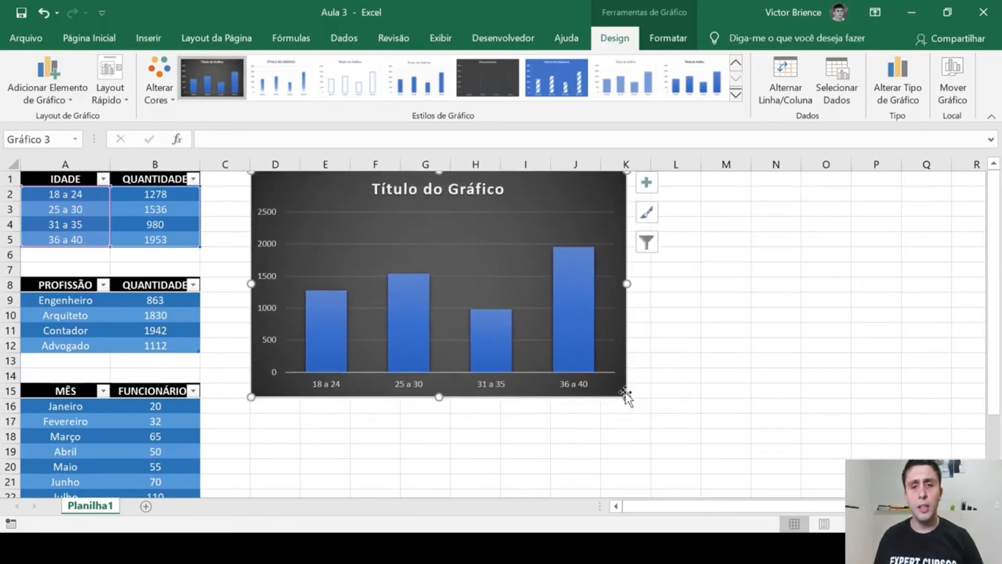
mouse_move(626, 396)
mouse_down()
mouse_move(601, 376)
mouse_move(525, 353)
mouse_move(631, 391)
mouse_up()
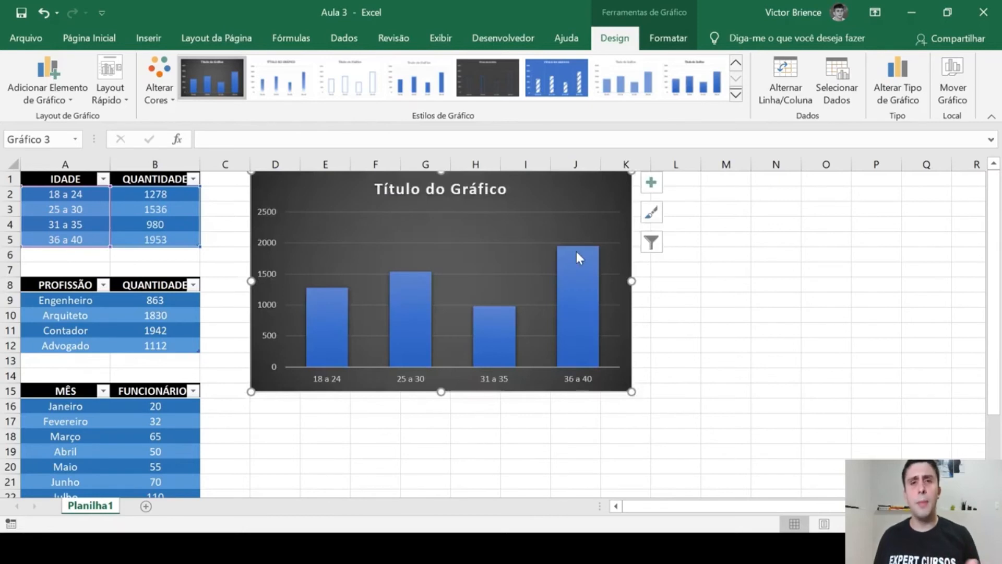
Hide the gridlines of the Planilha1 worksheet.
click(432, 42)
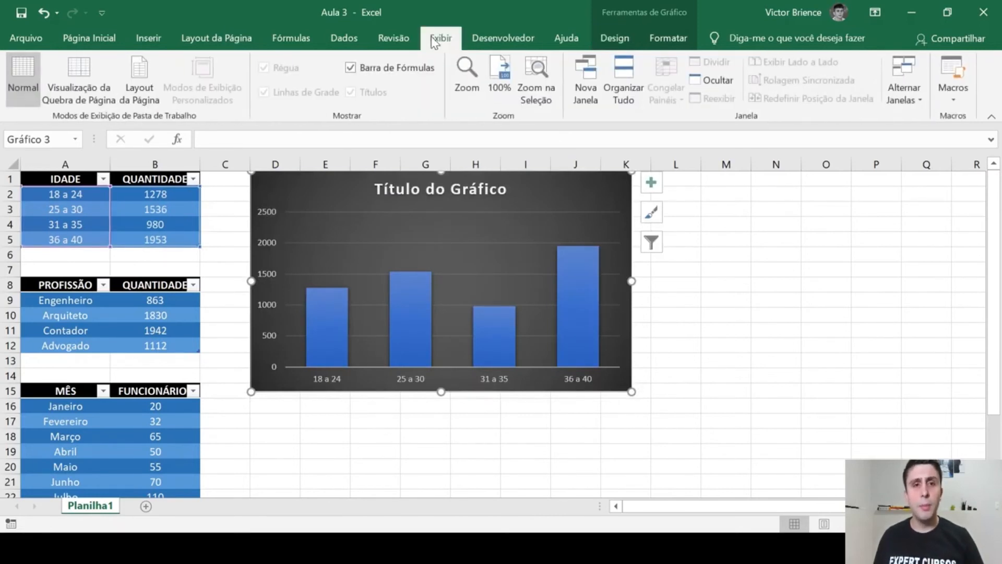
click(772, 329)
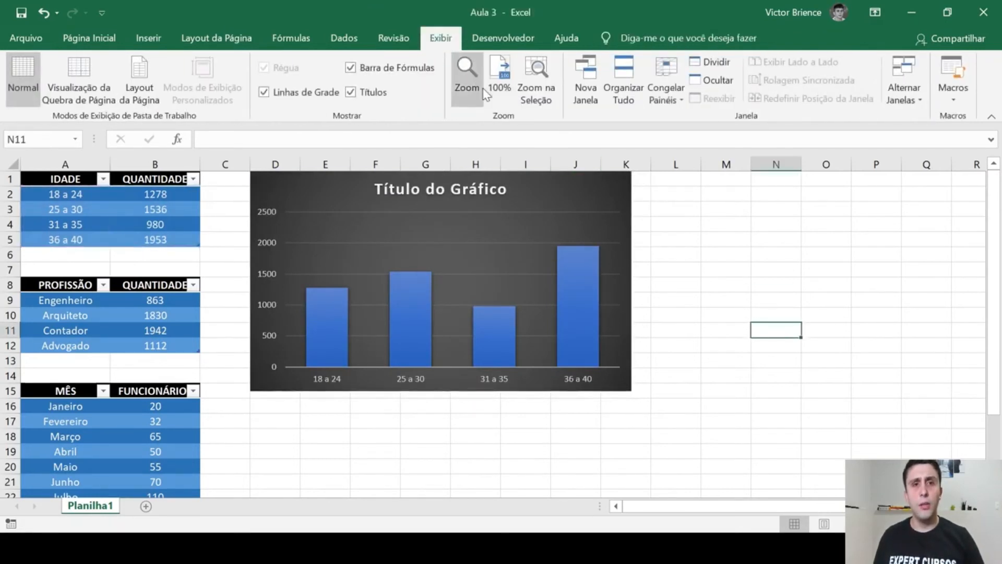
click(265, 93)
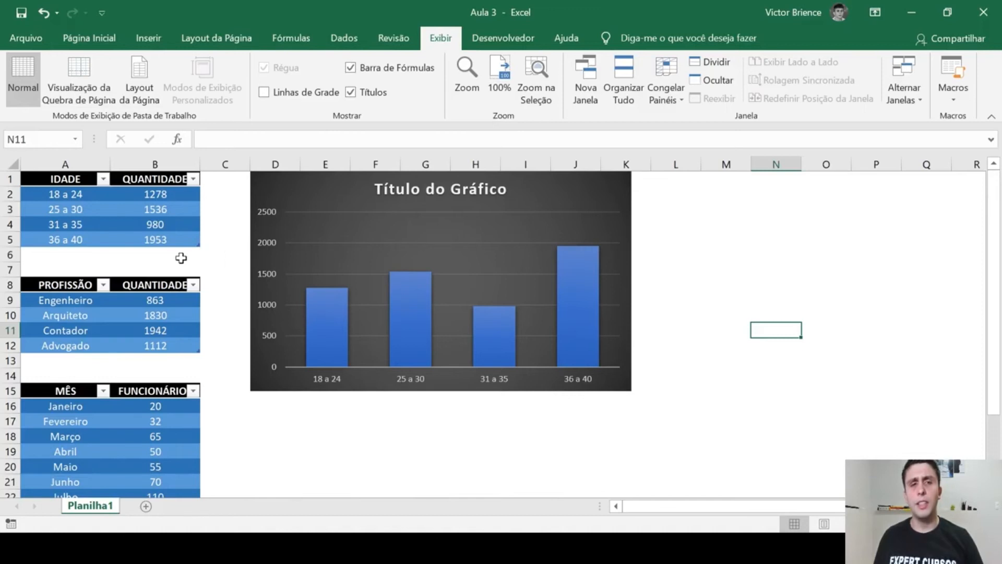
click(264, 93)
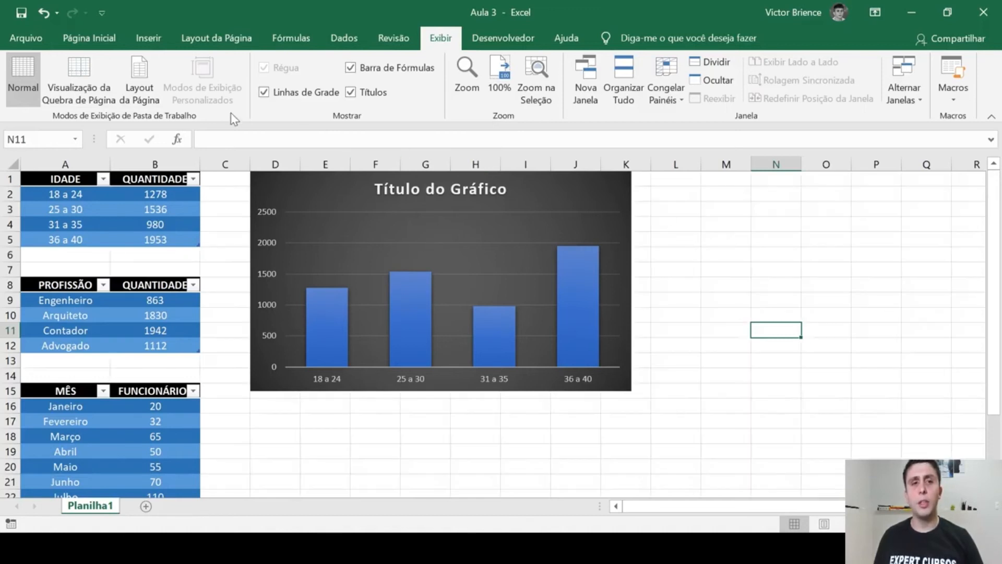
click(264, 93)
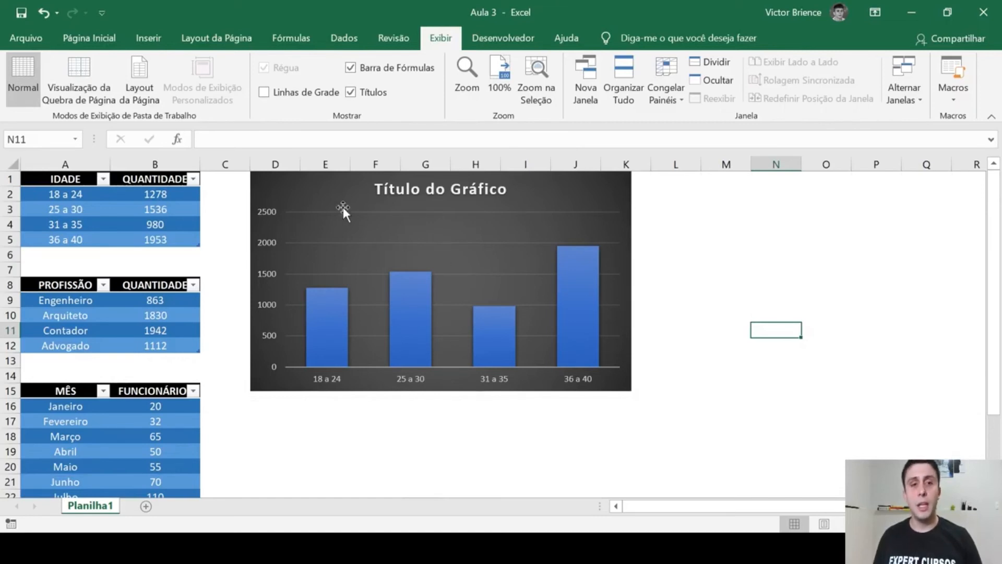
Add axis titles to the age chart and set the horizontal axis title to FAIXA ETÁRIA.
click(318, 193)
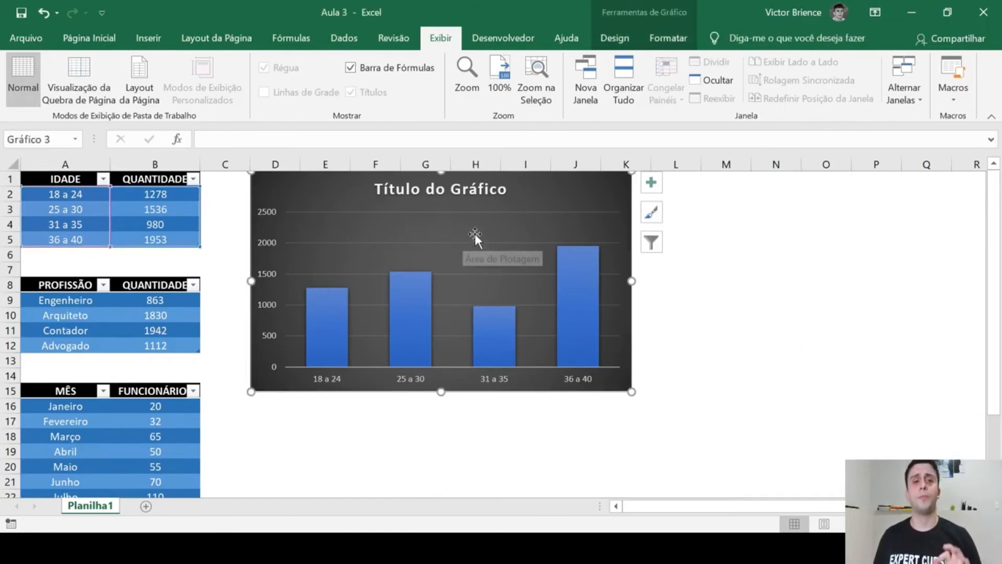
click(652, 183)
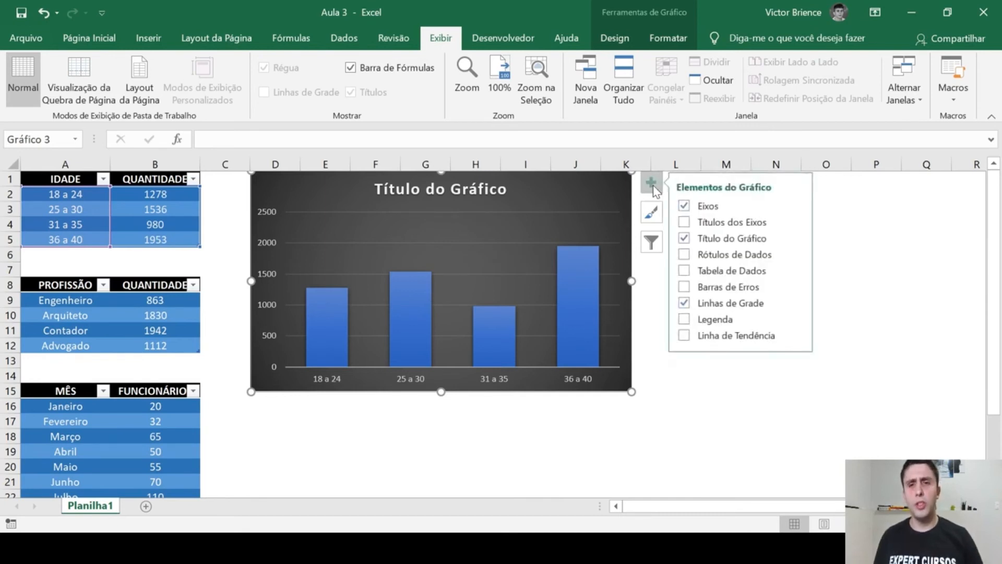
click(684, 223)
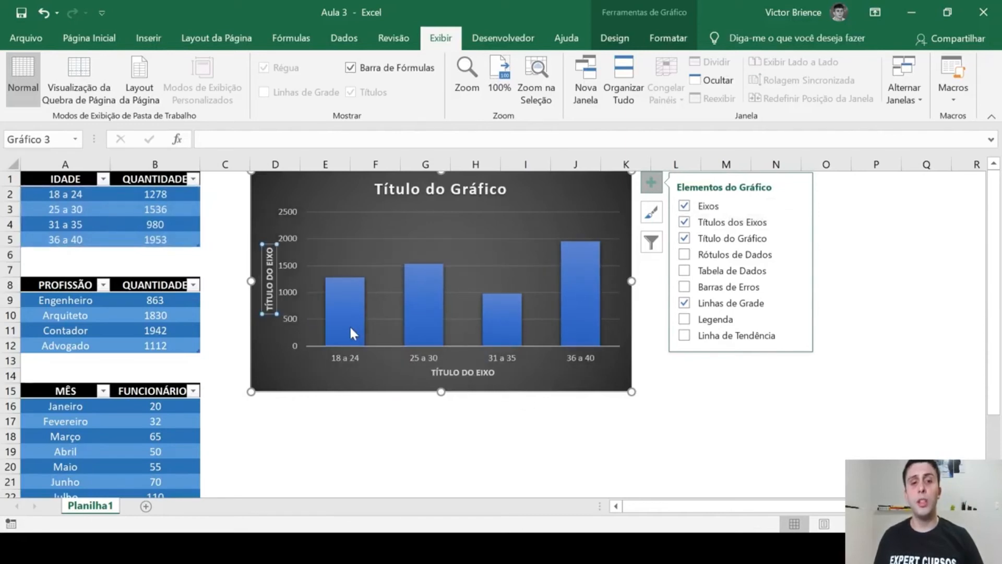
double_click(465, 372)
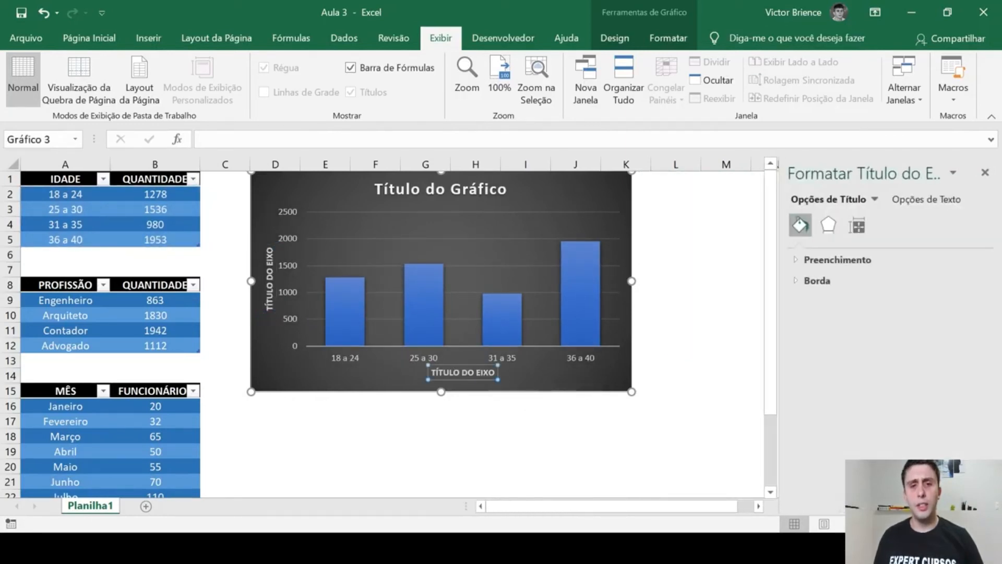
drag(496, 372, 419, 368)
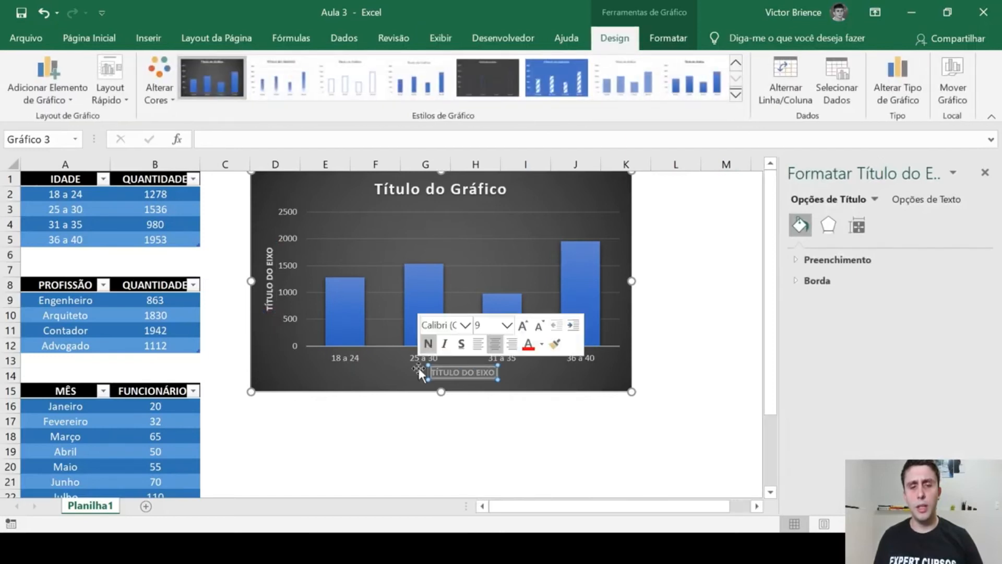
text(FAI)
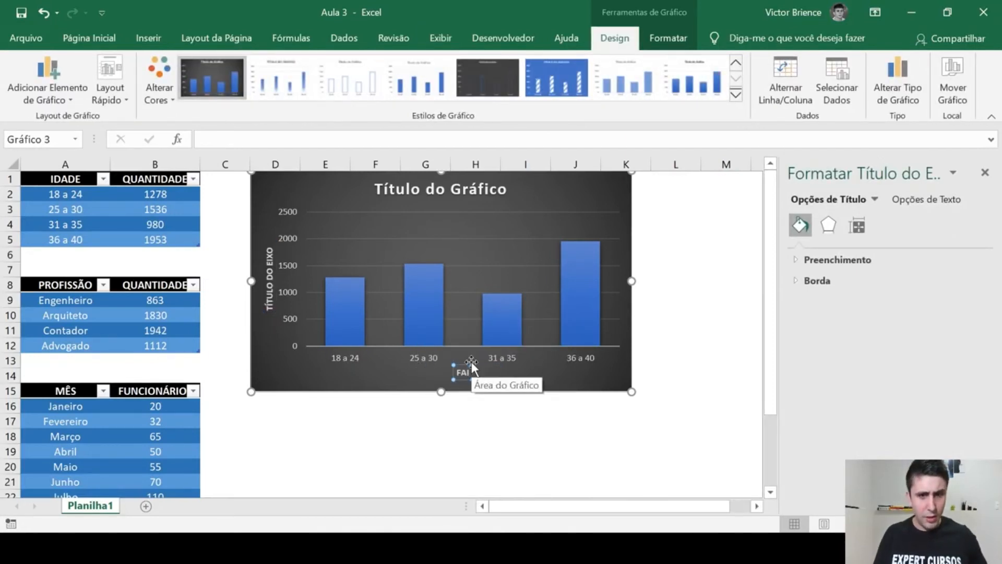
text(XA ETÁRIA)
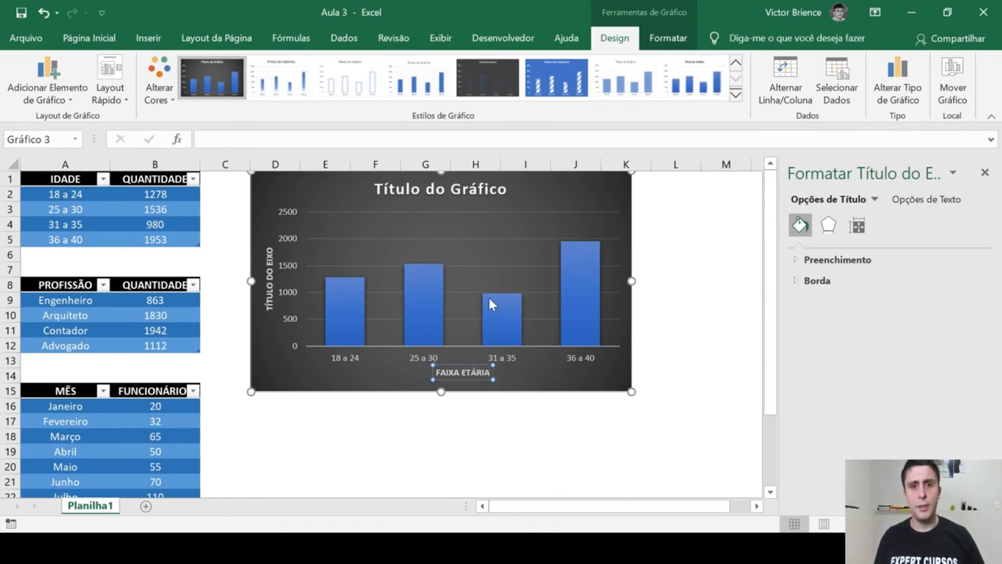
click(454, 269)
Set the age chart's vertical axis title to Quantidade and close the formatting pane.
click(267, 273)
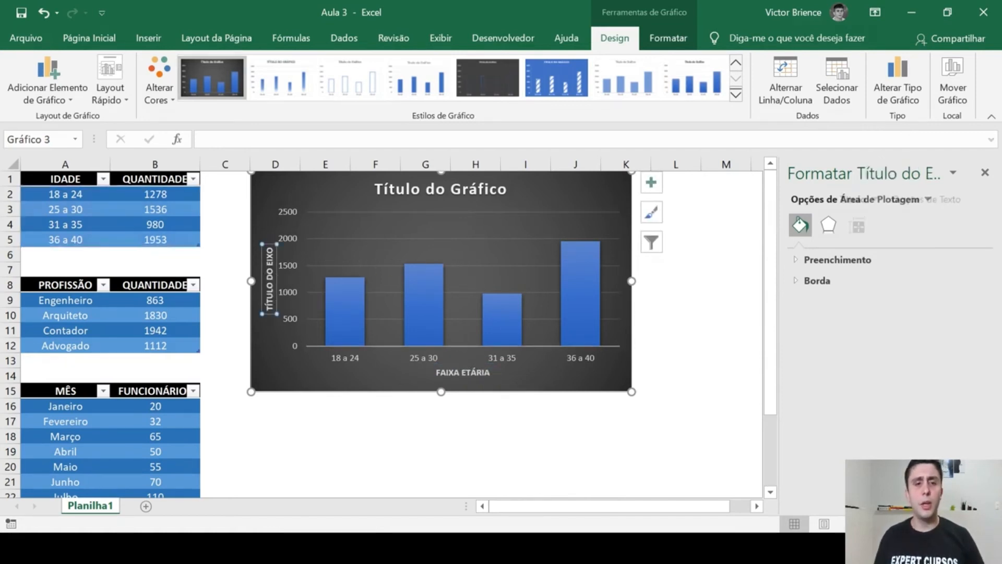
drag(269, 276, 267, 251)
key(Delete)
key(BackSpace)
key(BackSpace)
key(BackSpace)
key(BackSpace)
key(BackSpace)
key(BackSpace)
text(Quantidade)
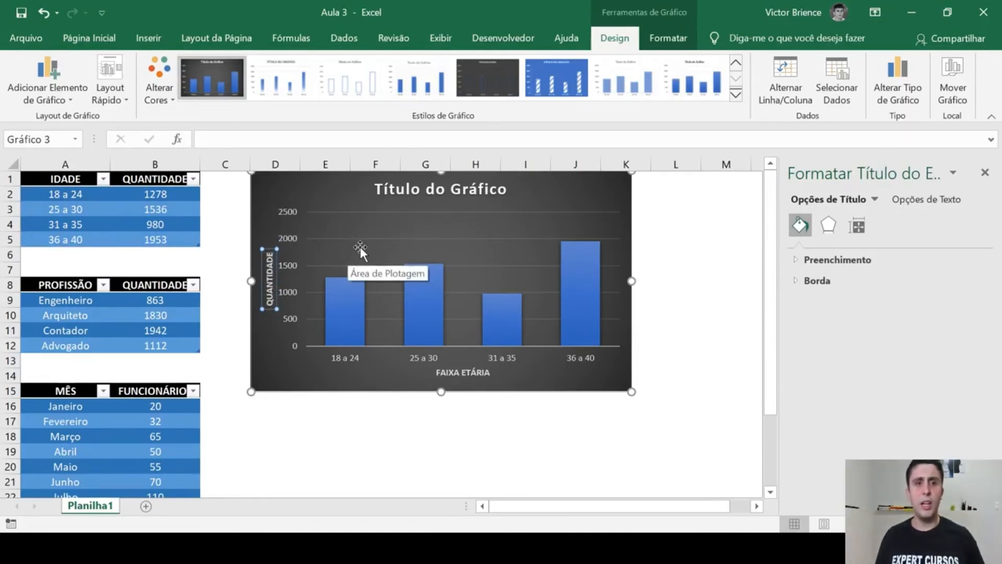
click(671, 284)
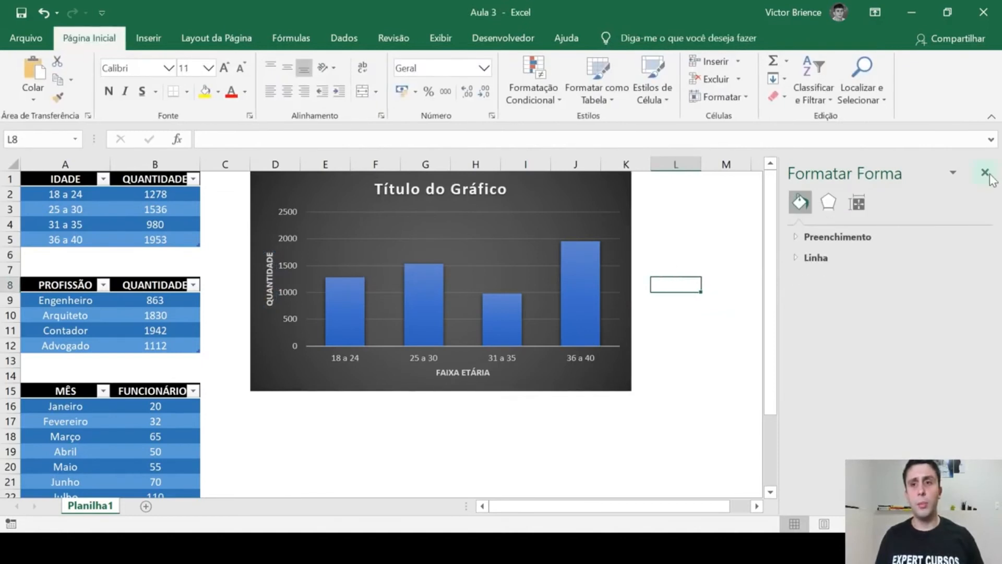
click(985, 173)
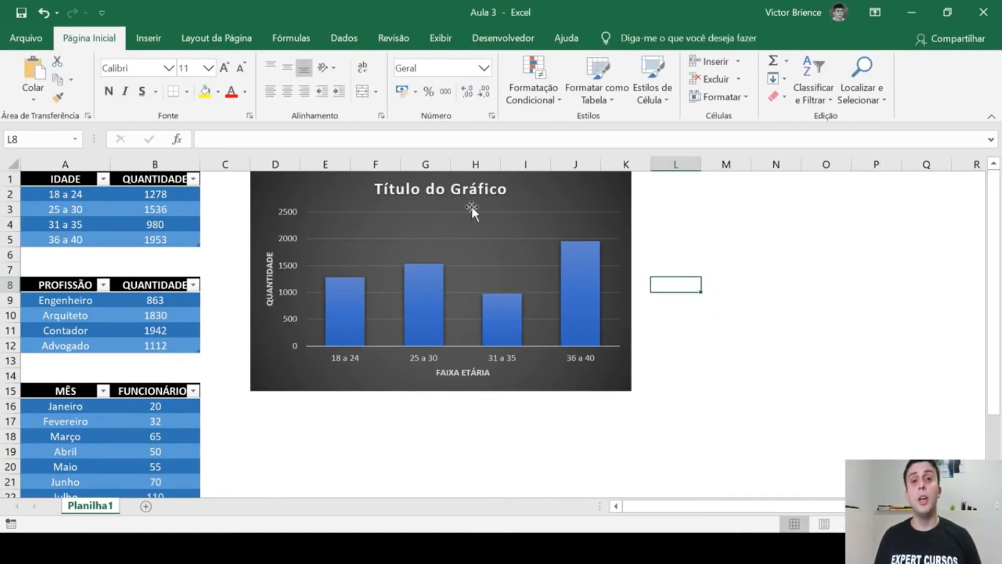
Change the age chart's title to Dados.
click(554, 191)
double_click(508, 190)
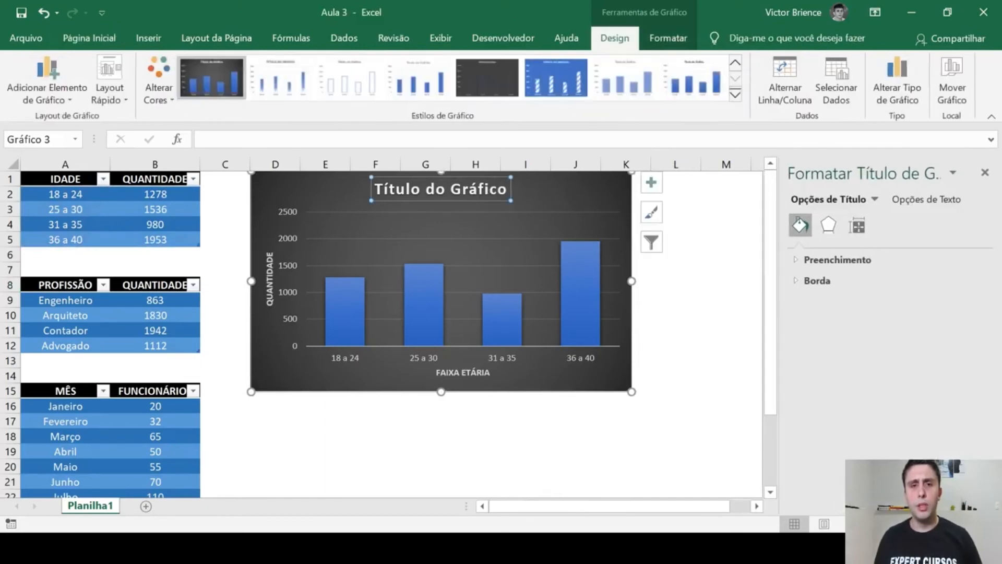
drag(508, 190, 385, 189)
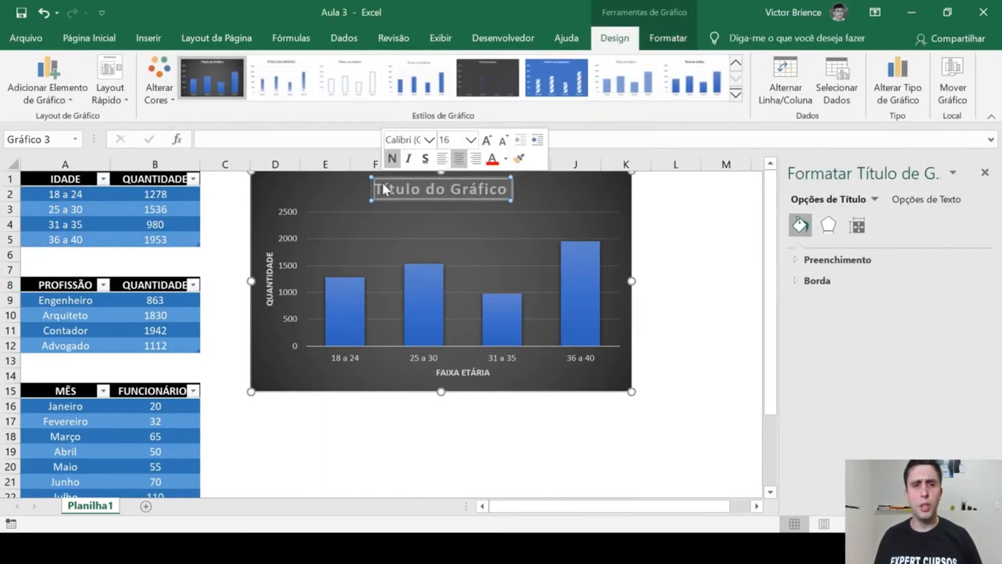
text(Dados)
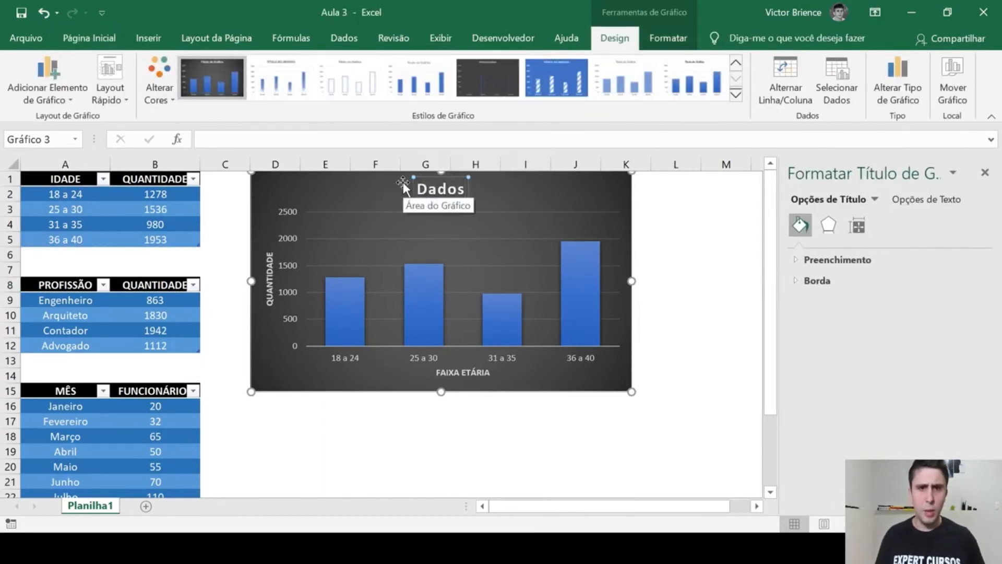
click(504, 228)
Remove the age chart's title and add it back.
click(651, 183)
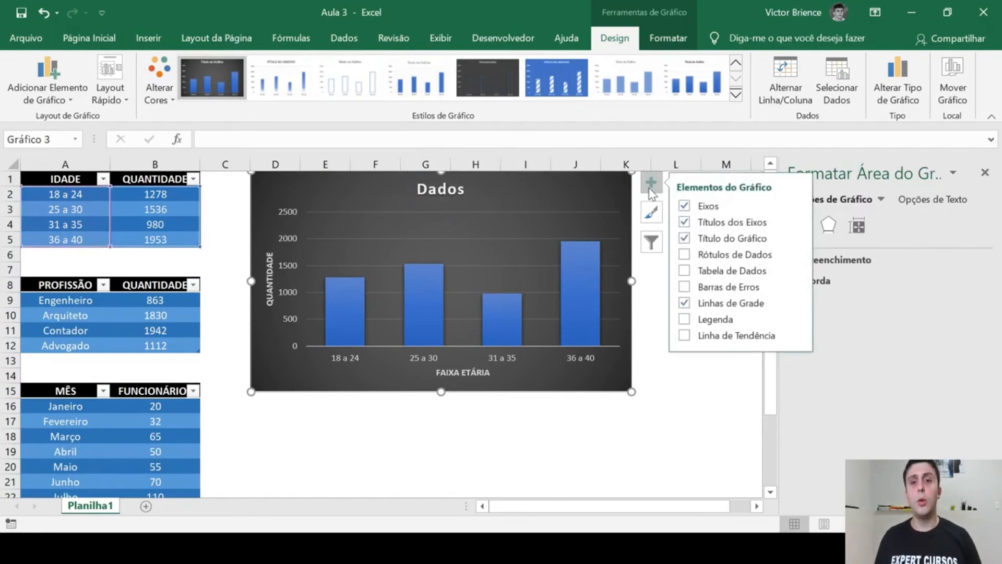
click(684, 239)
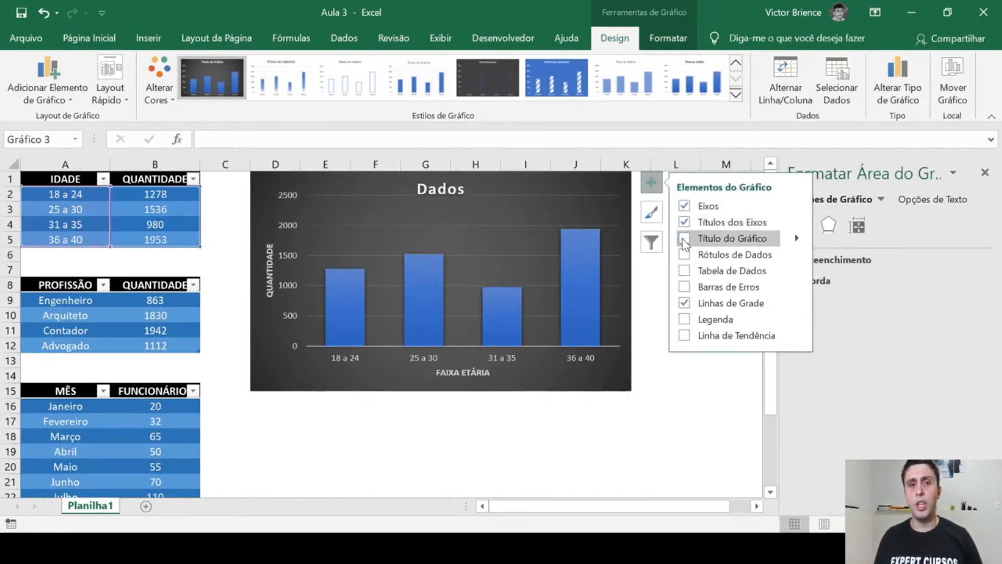
click(684, 239)
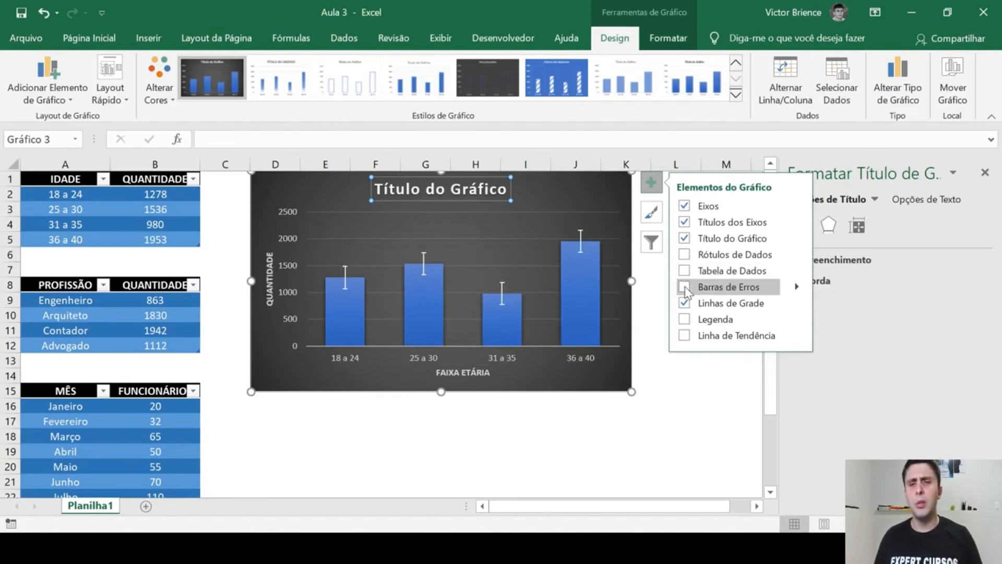
Add data labels above the columns of the age chart and close the formatting pane.
click(683, 305)
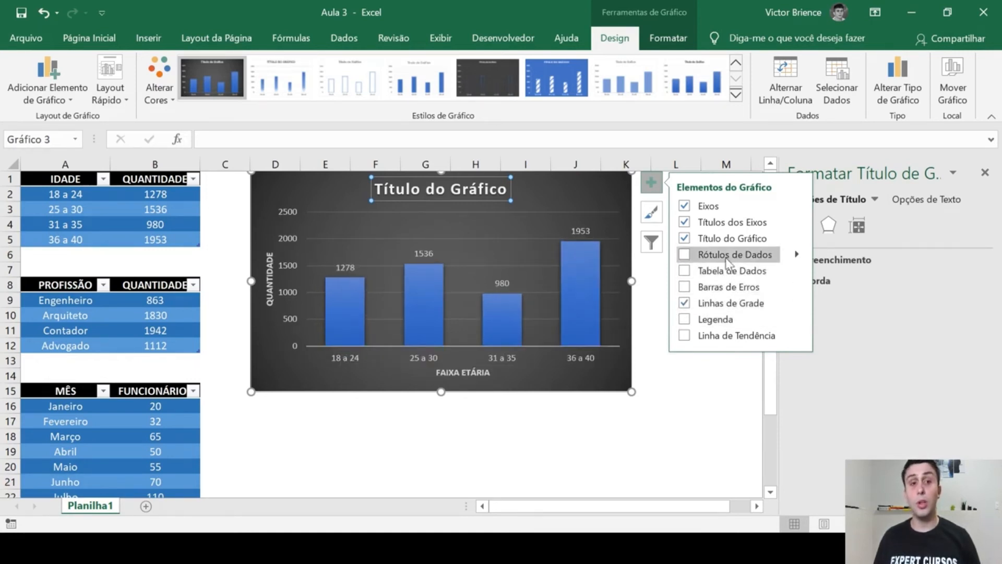
click(684, 254)
click(538, 225)
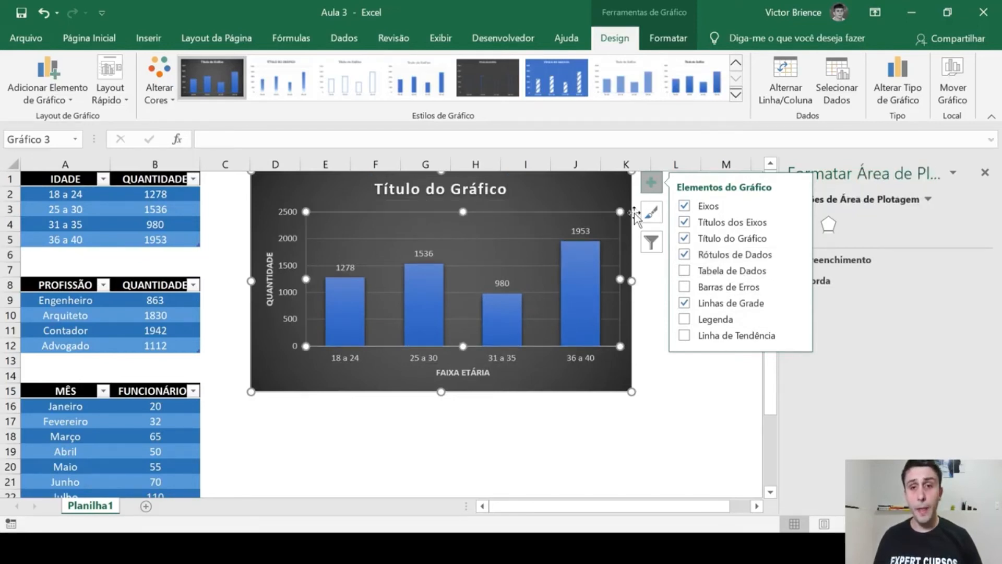
click(983, 171)
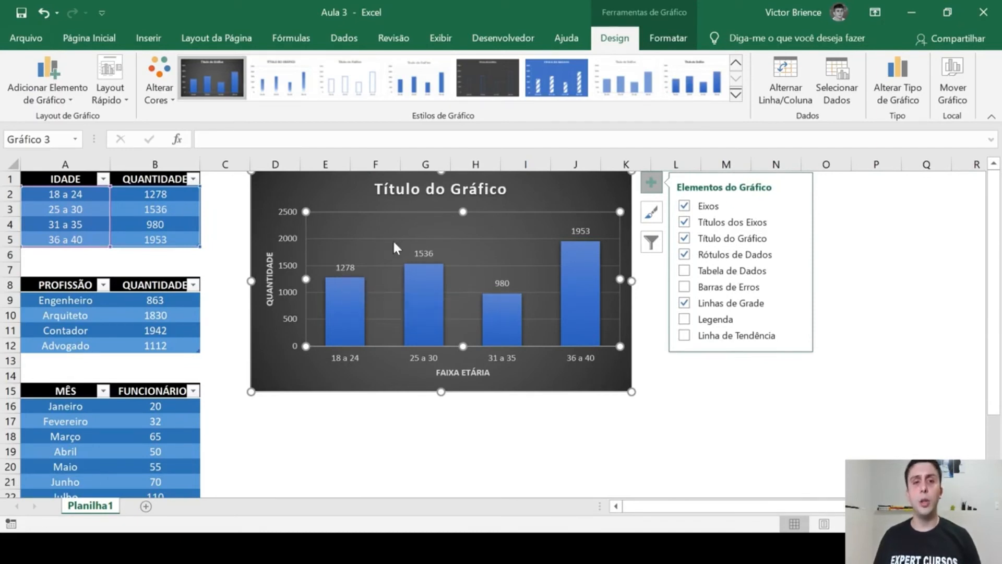
click(650, 182)
click(696, 374)
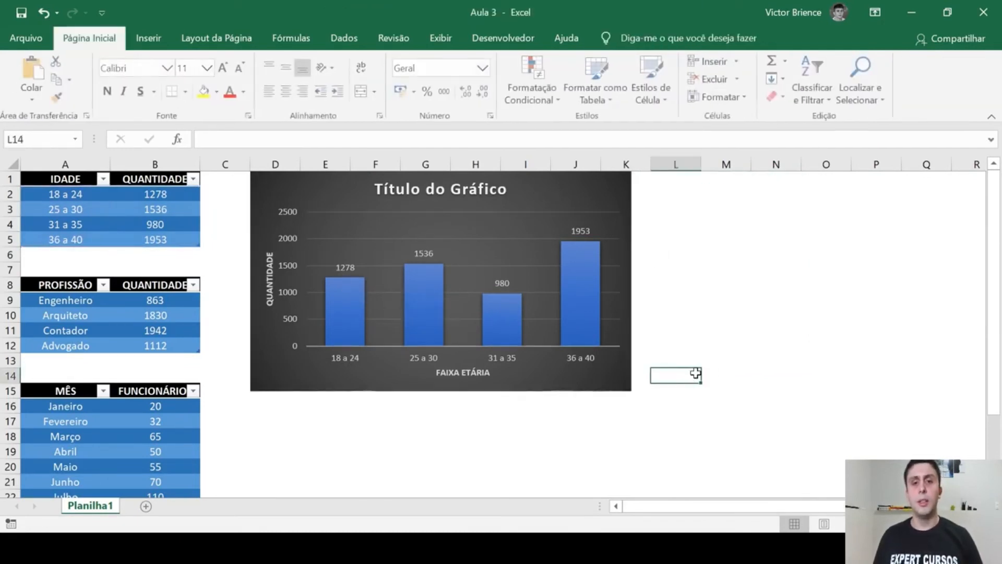
click(421, 277)
click(650, 184)
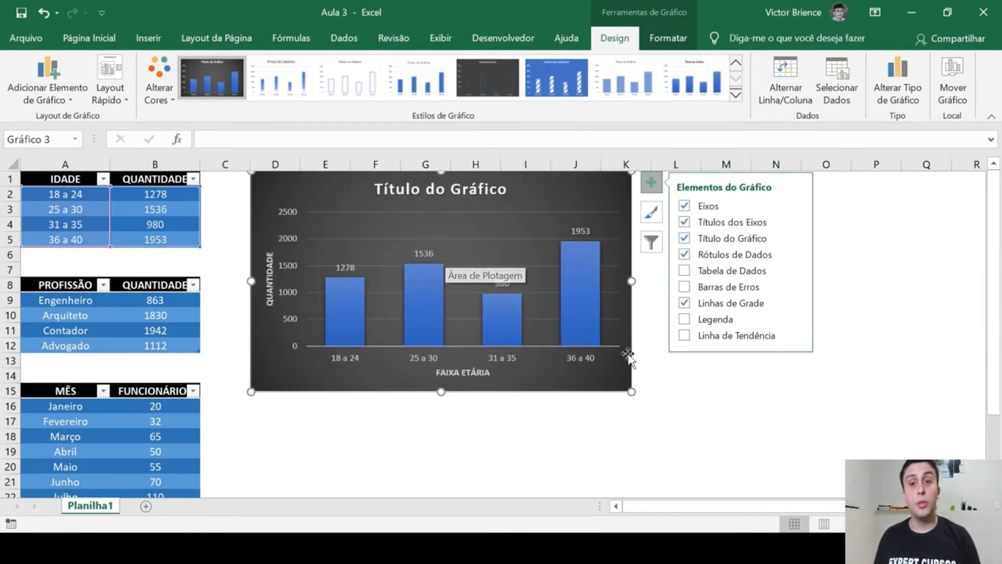
click(681, 416)
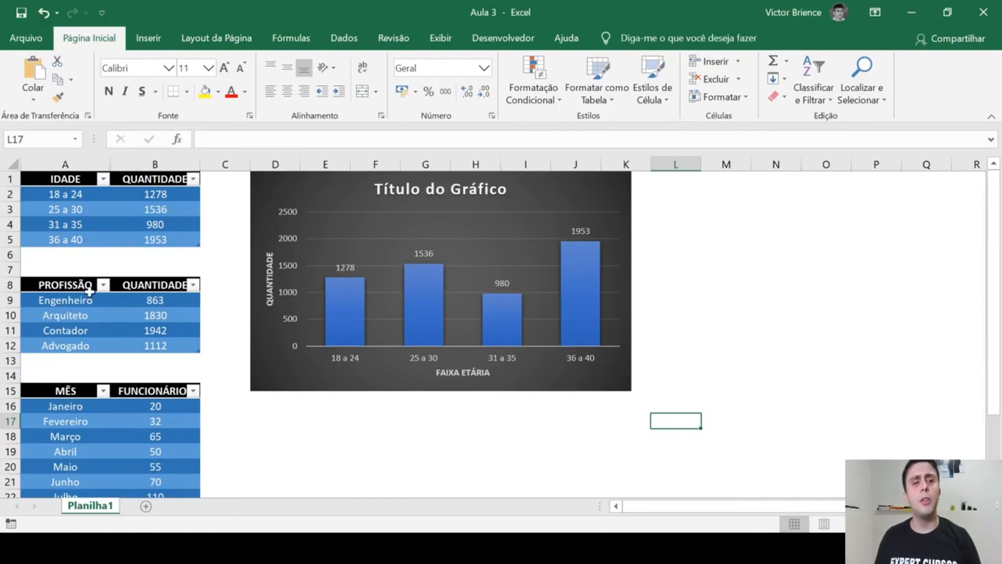
Review the PROFISSÃO heading, the listed professions and their quantities in the second table.
click(64, 286)
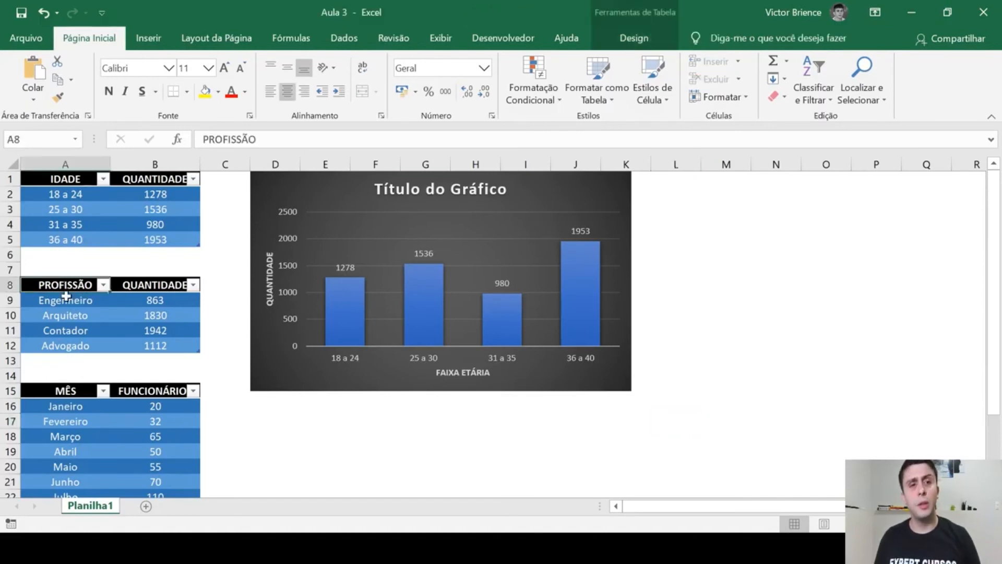
click(65, 304)
click(68, 315)
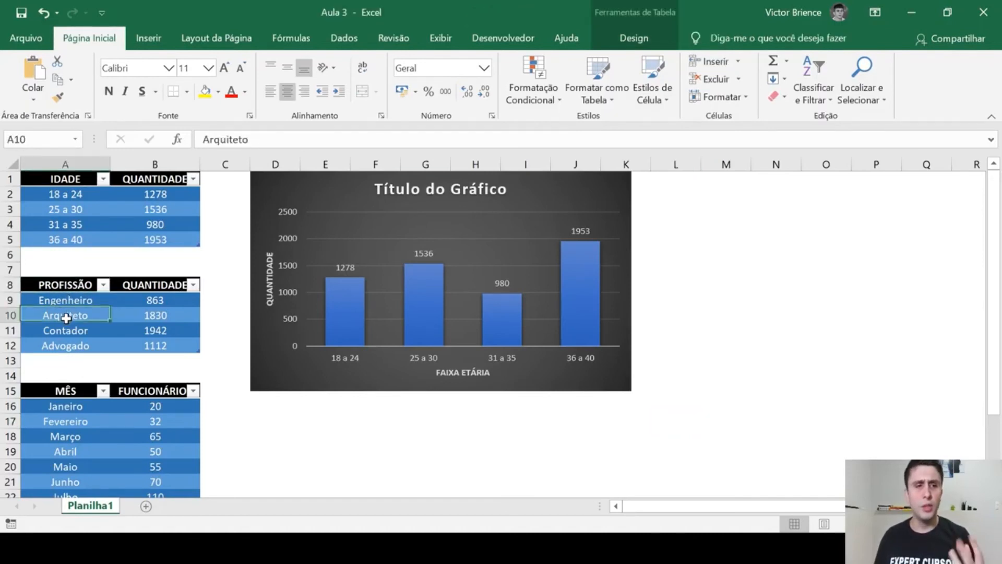
click(66, 331)
click(66, 346)
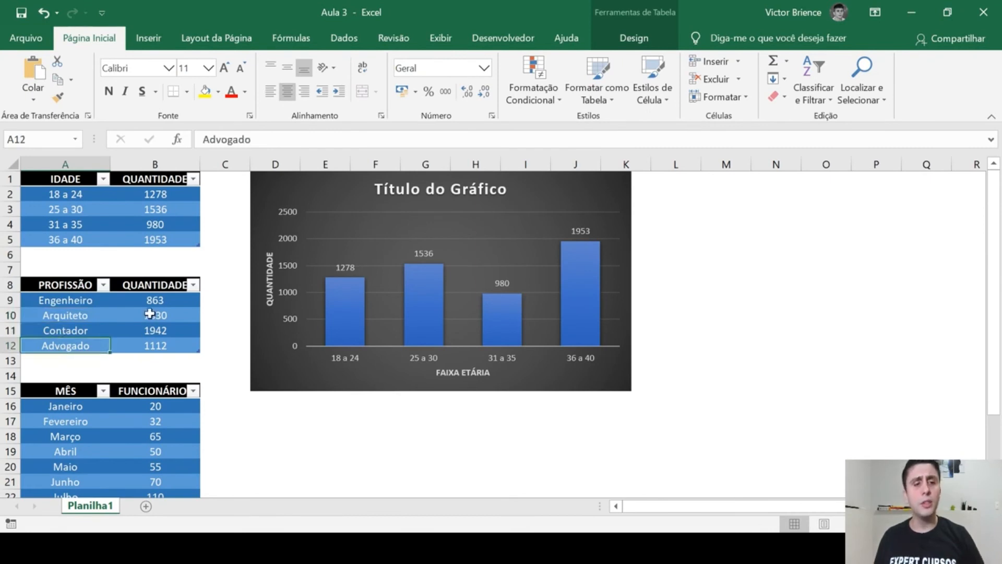
drag(152, 304, 151, 347)
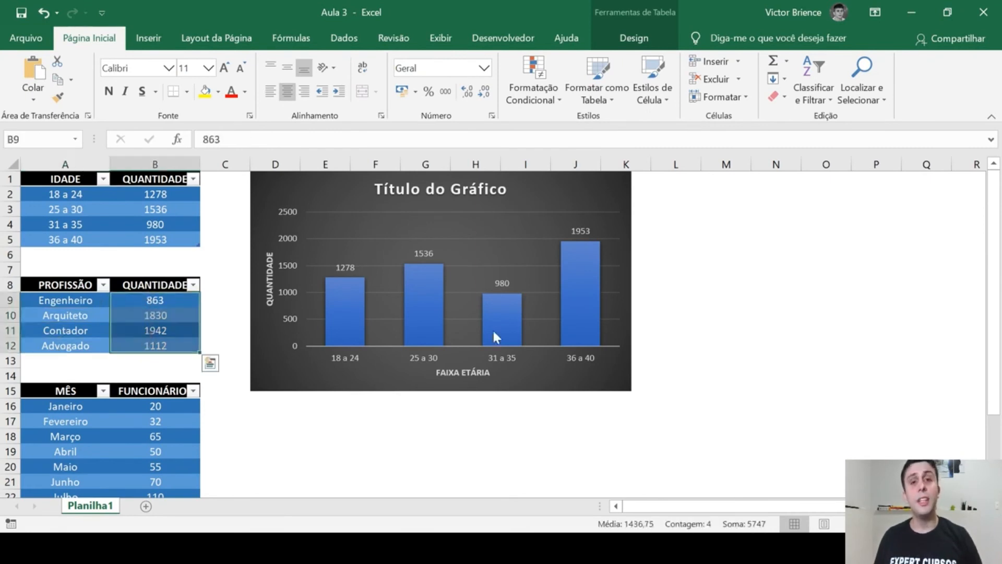
click(699, 319)
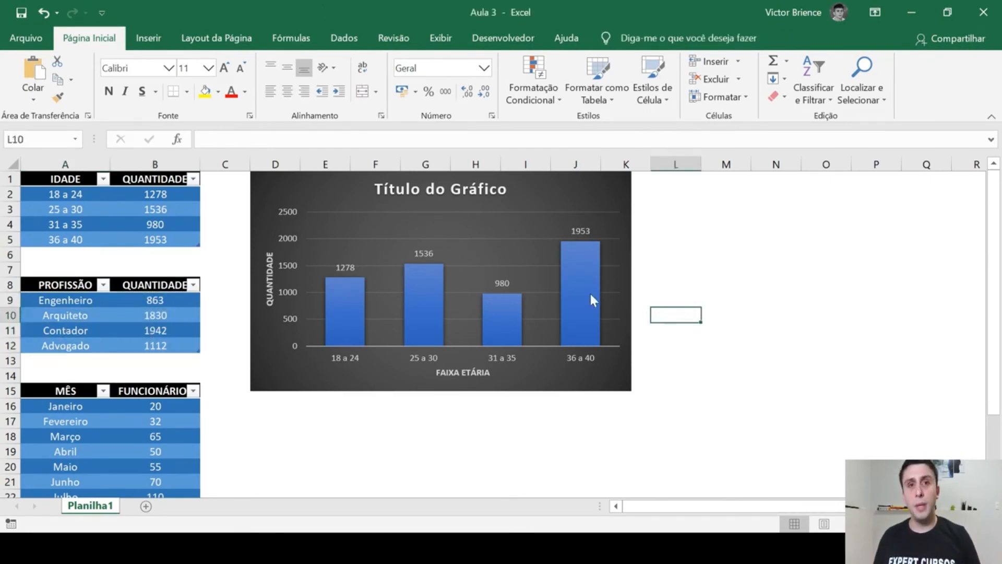
Insert a 2D pie chart from the professions and quantities in A9:B12 and place it beside the age chart.
drag(47, 296, 153, 345)
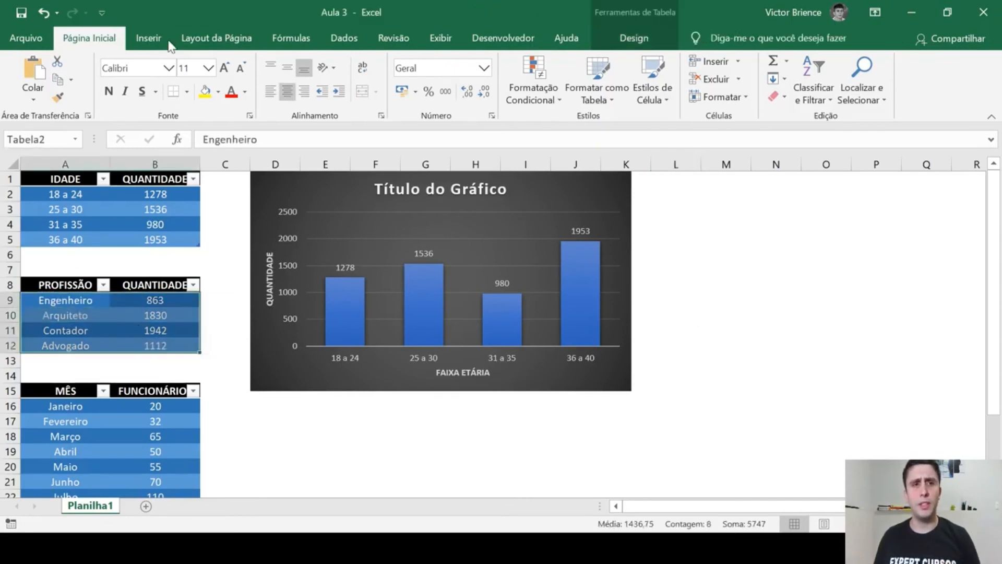
click(148, 38)
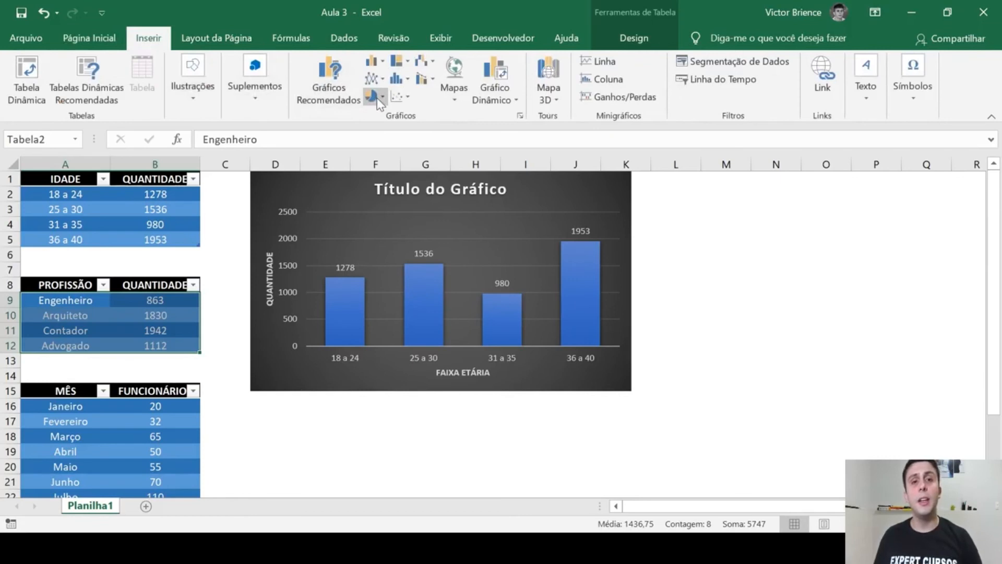
click(381, 99)
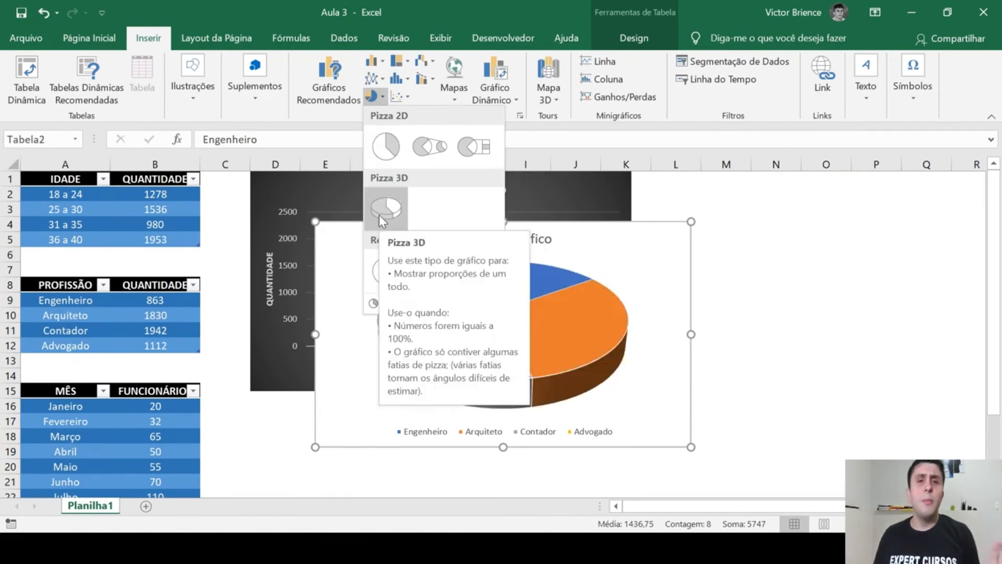
click(386, 147)
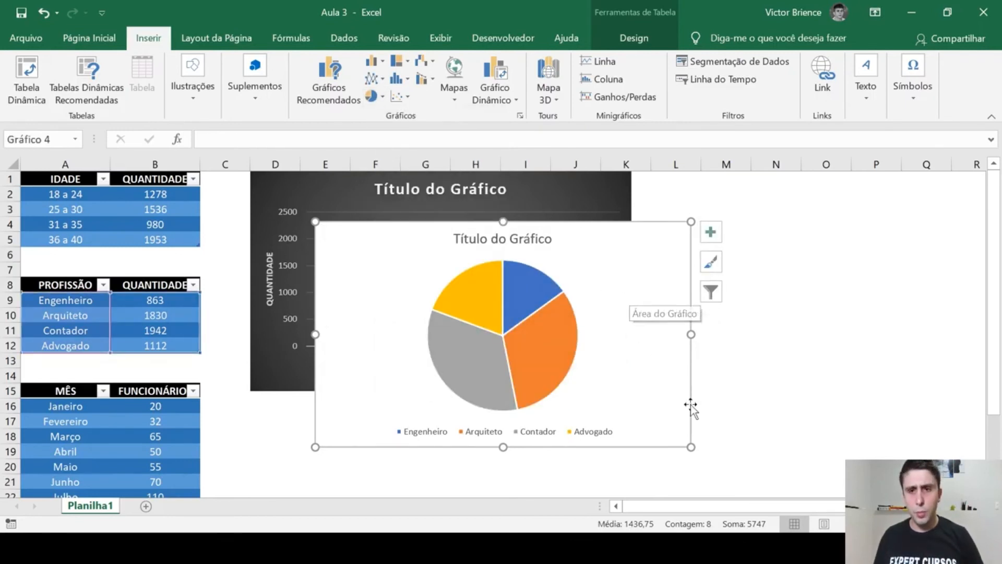
drag(400, 336, 721, 280)
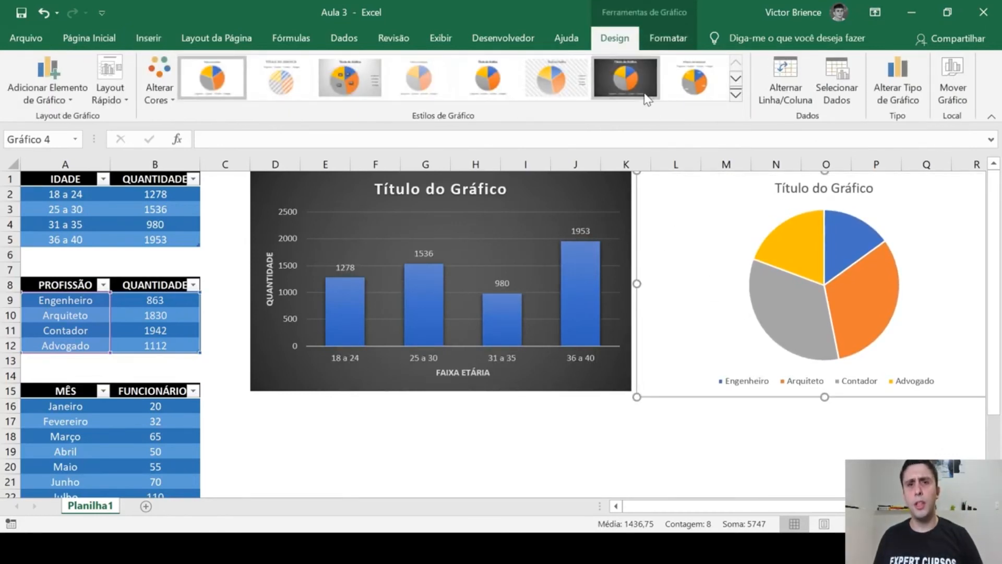
Apply the third chart style, with a grey gradient background and percentage labels, to the pie chart and resize it to the age chart's height.
click(334, 80)
drag(674, 506, 697, 506)
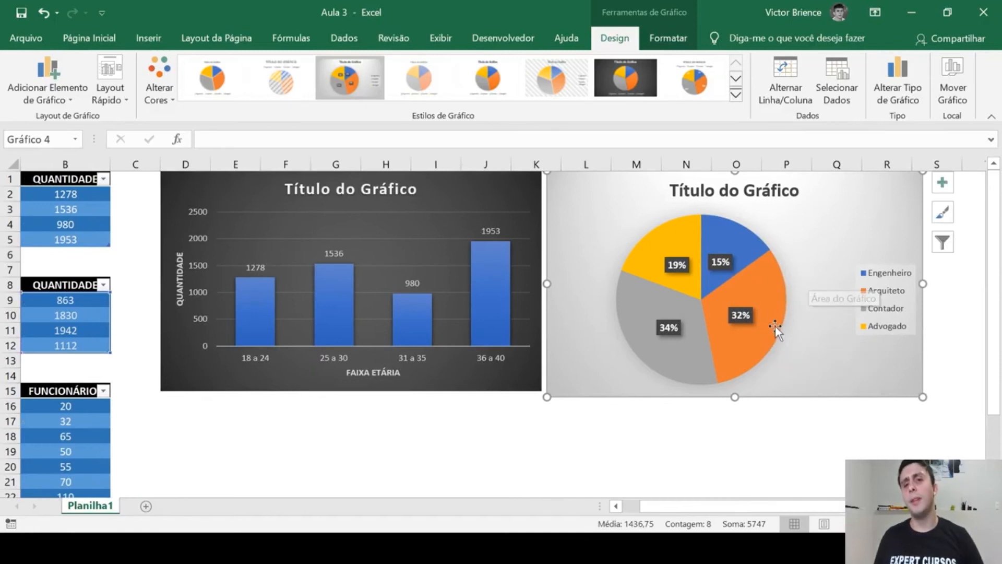
mouse_move(771, 334)
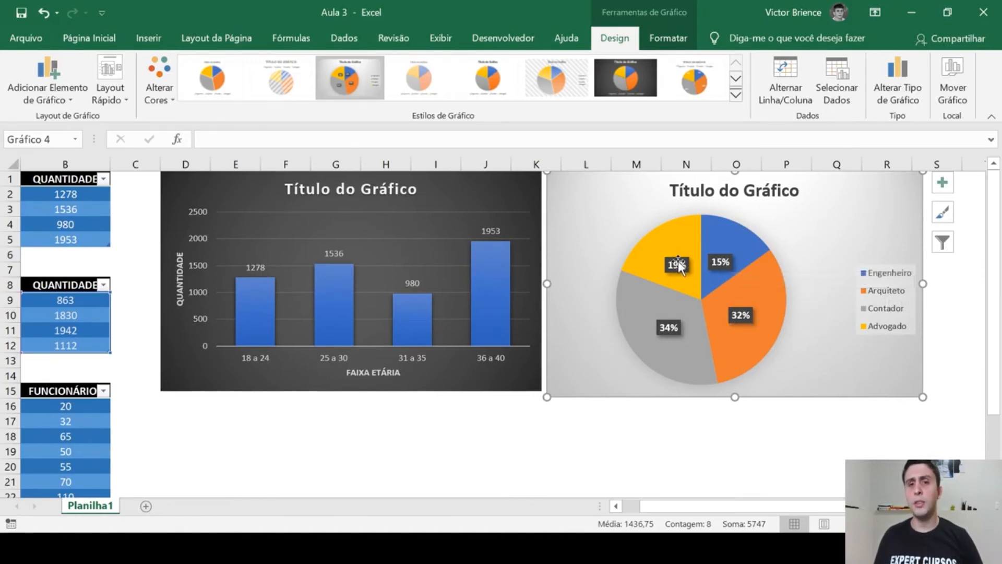
mouse_move(668, 343)
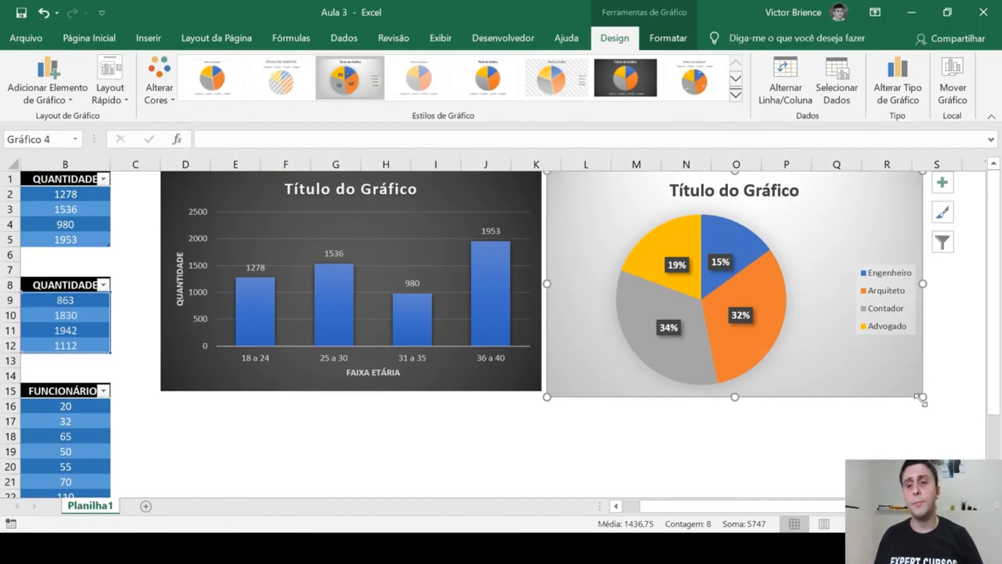
drag(925, 399, 925, 391)
click(636, 466)
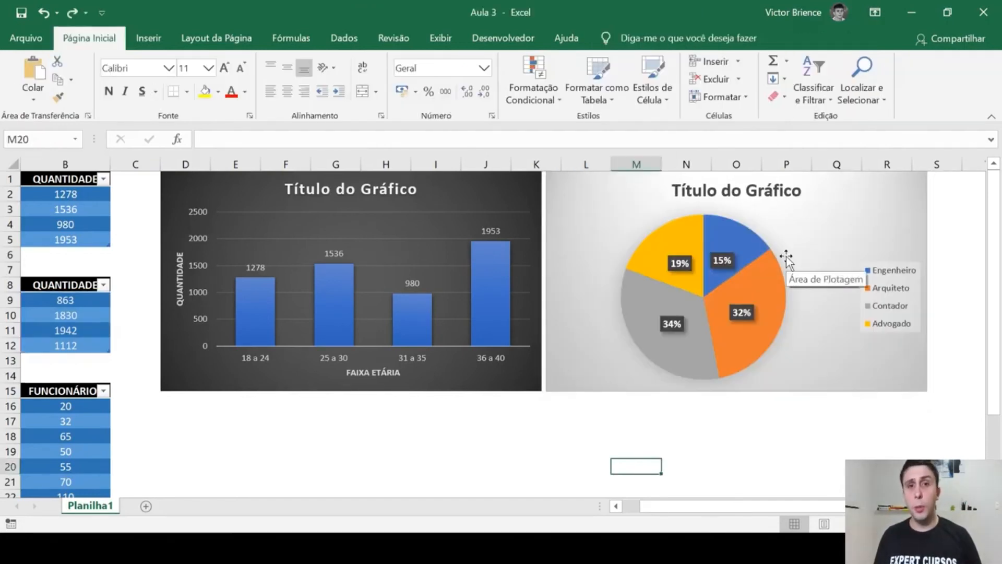
Change the pie chart's title to Profissões.
double_click(774, 197)
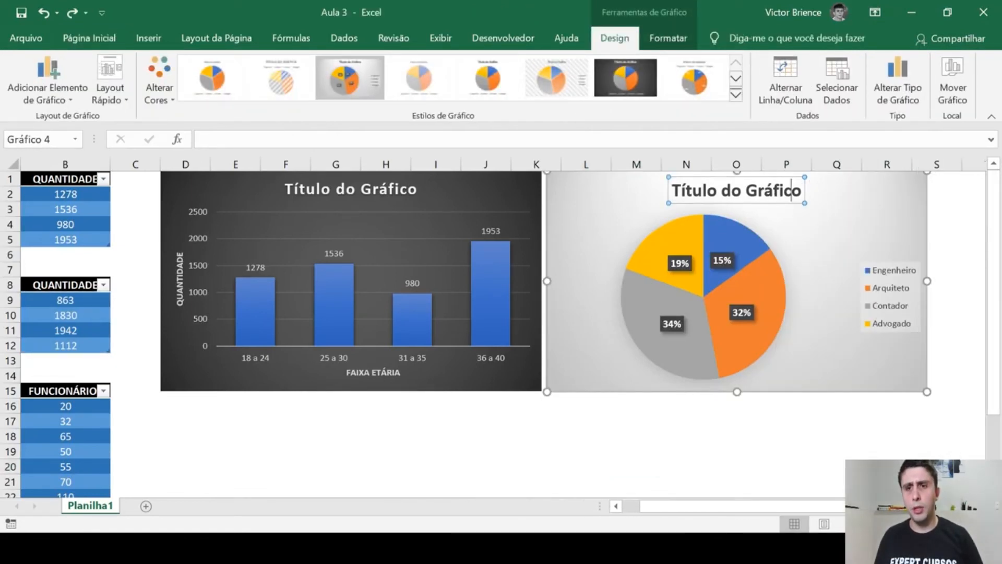
drag(804, 191, 662, 197)
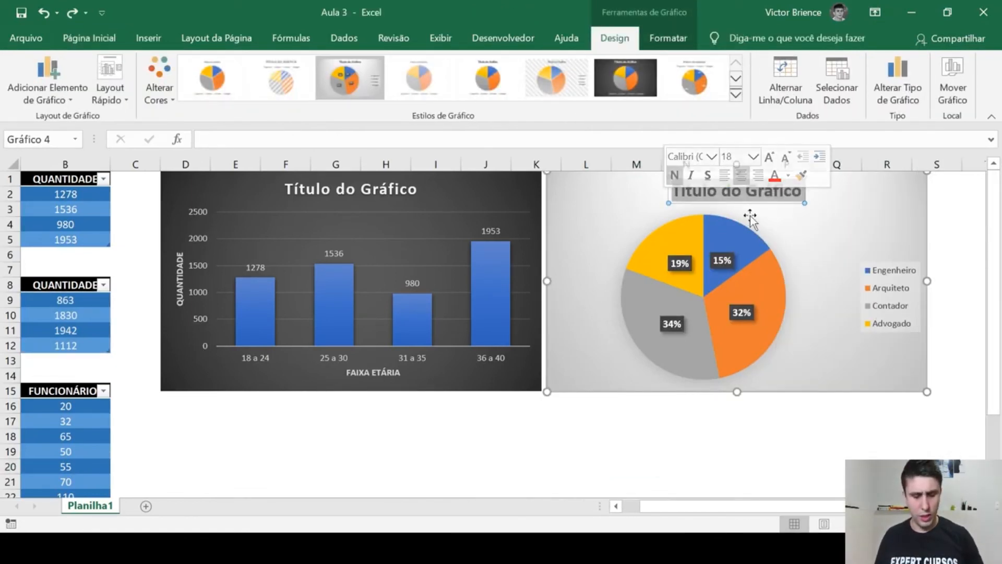
text(Profissões)
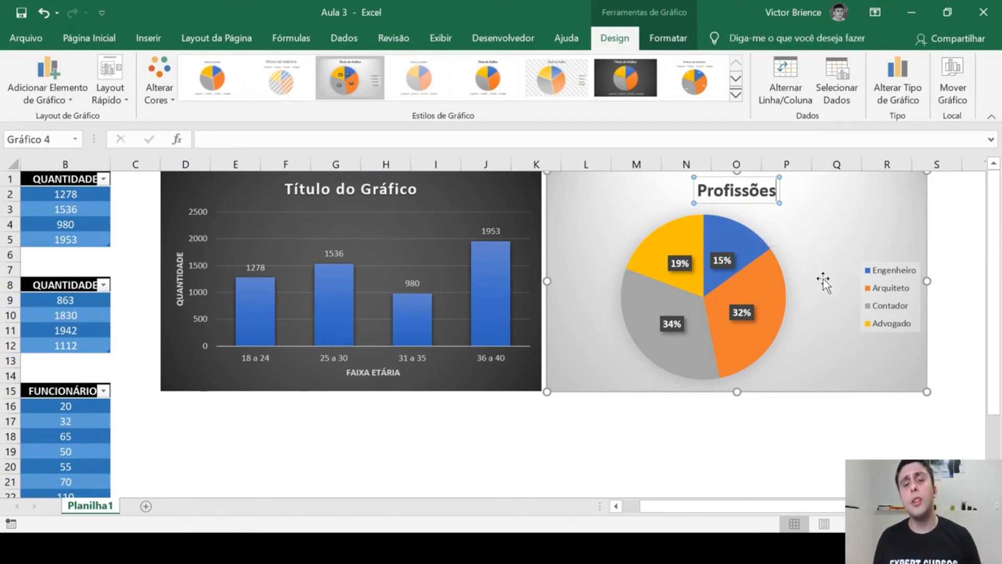
click(858, 205)
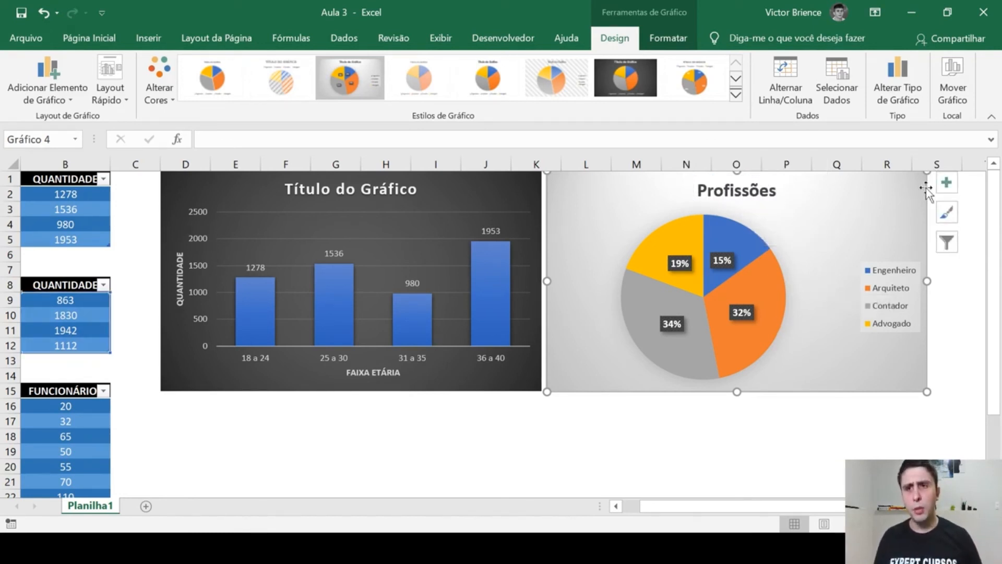
Turn the legend and data labels of the Profissões pie chart off and back on.
click(947, 182)
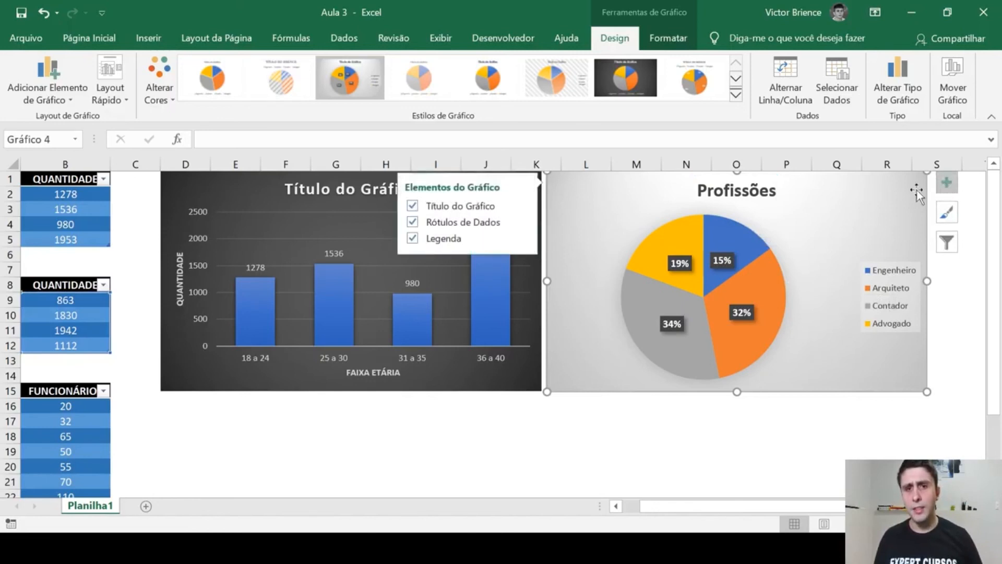
click(412, 239)
click(412, 239)
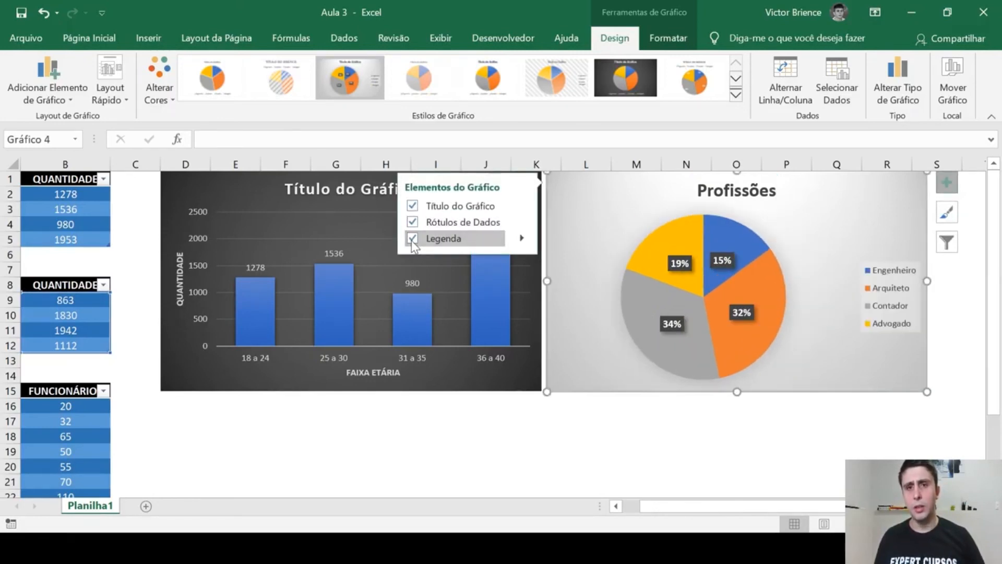
click(410, 228)
click(410, 228)
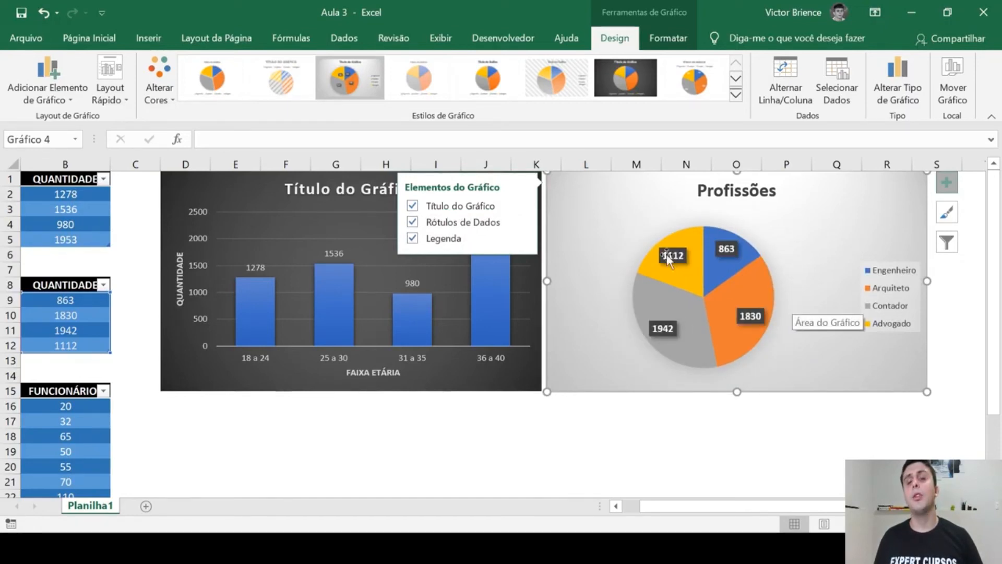
Set the pie chart's data labels to show Porcentagem instead of Valor and close the formatting pane.
mouse_move(747, 344)
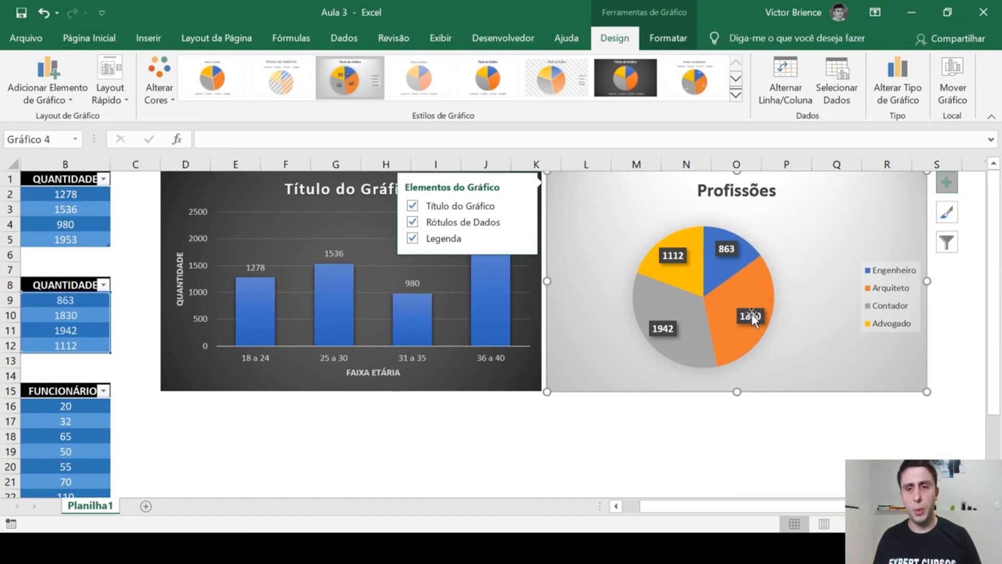
click(747, 317)
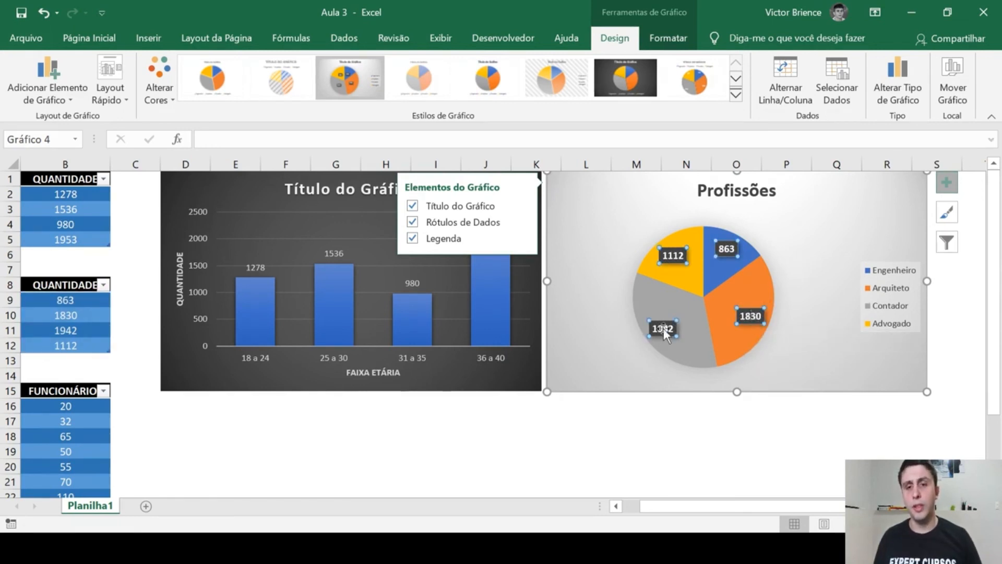
right_click(753, 317)
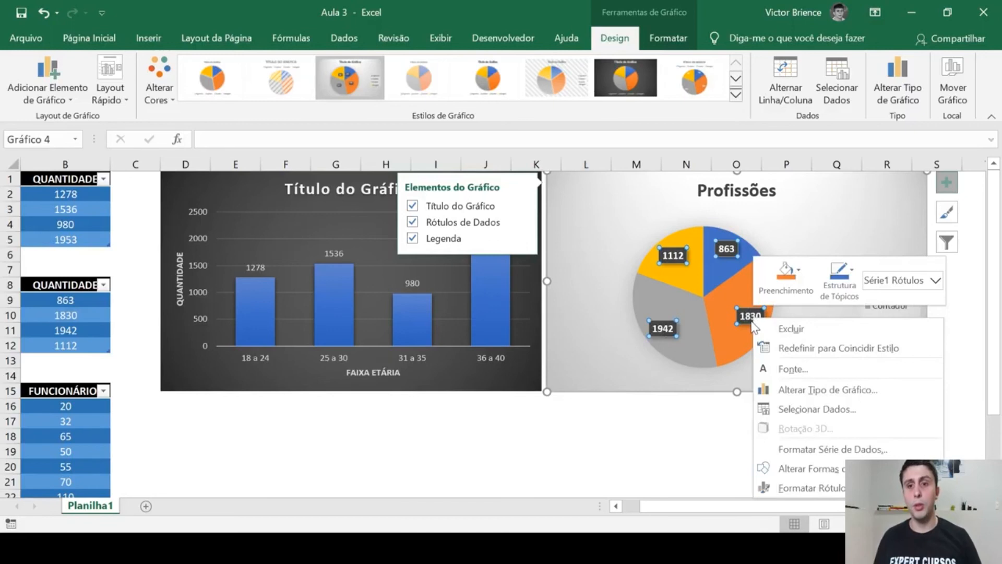
click(797, 483)
click(814, 382)
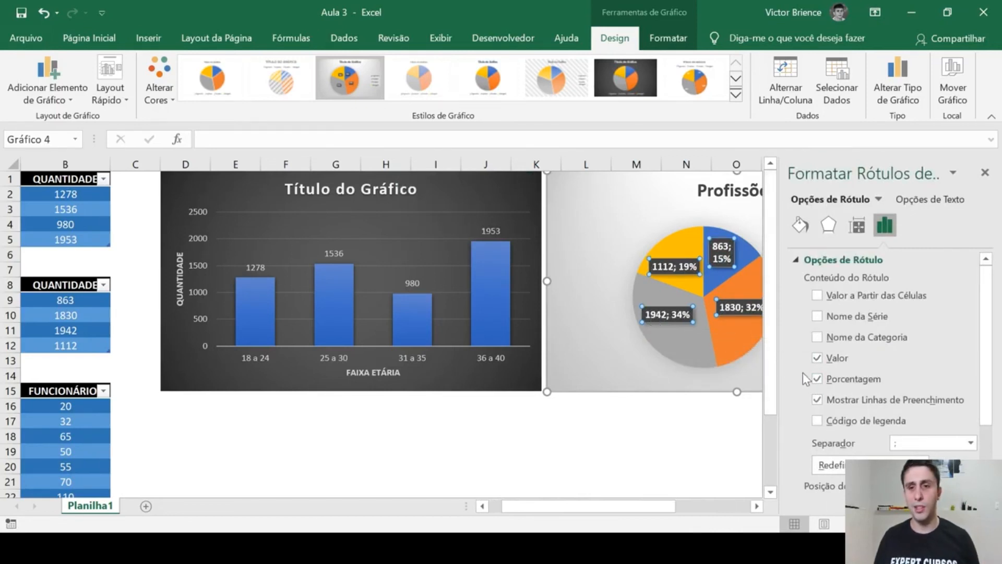
click(817, 358)
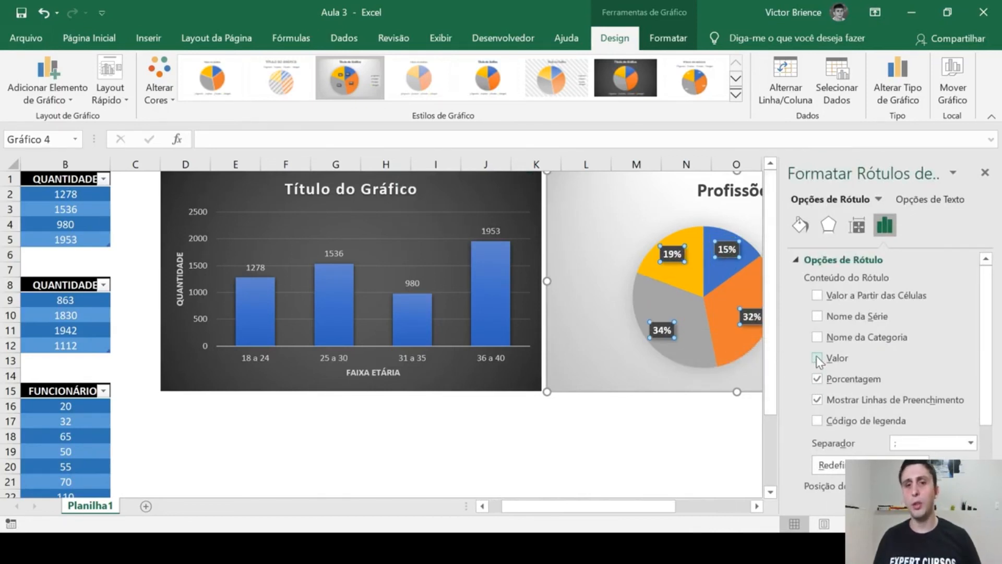
click(986, 175)
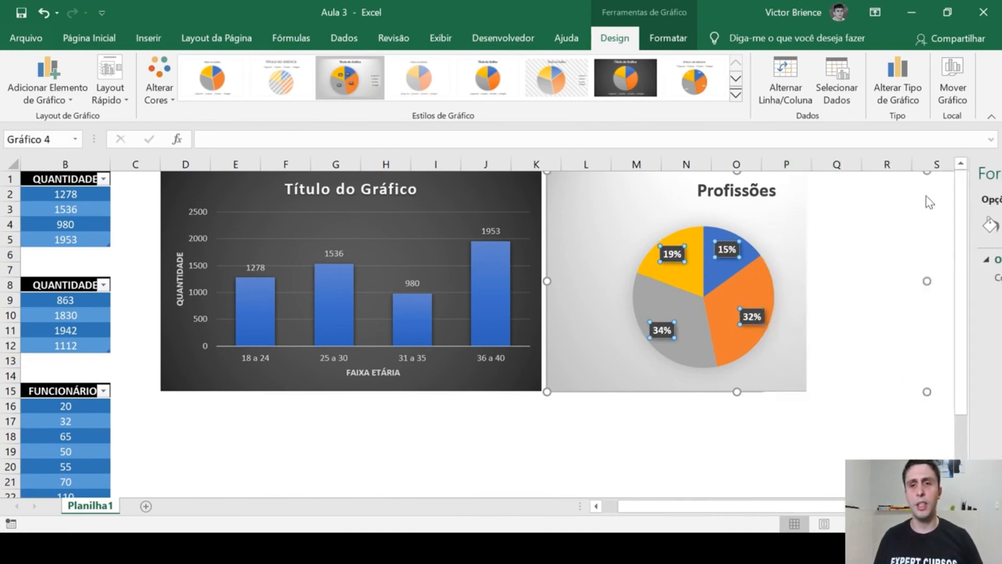
click(664, 456)
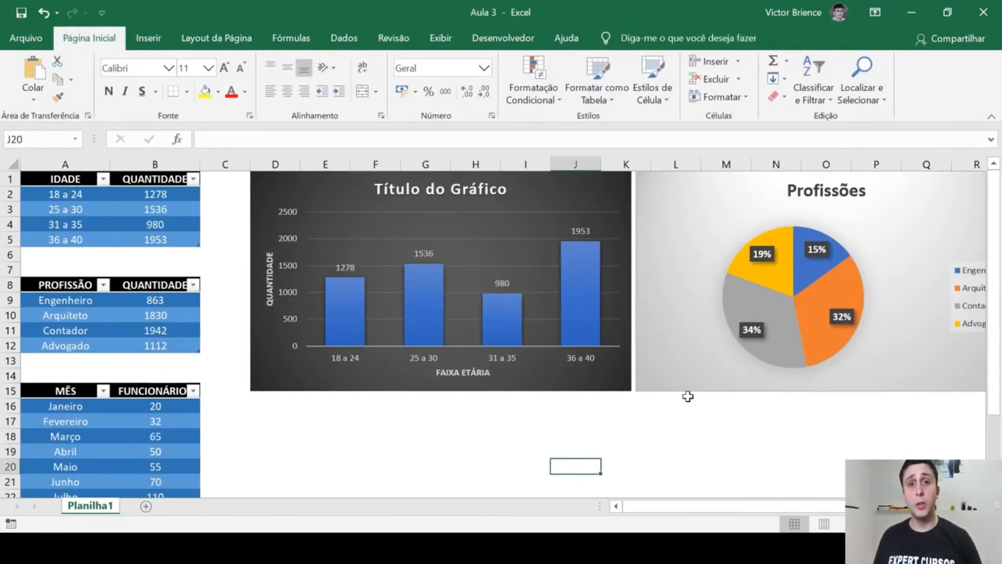
Review the MÊS and FUNCIONÁRIOS columns of the third table.
drag(677, 507, 640, 511)
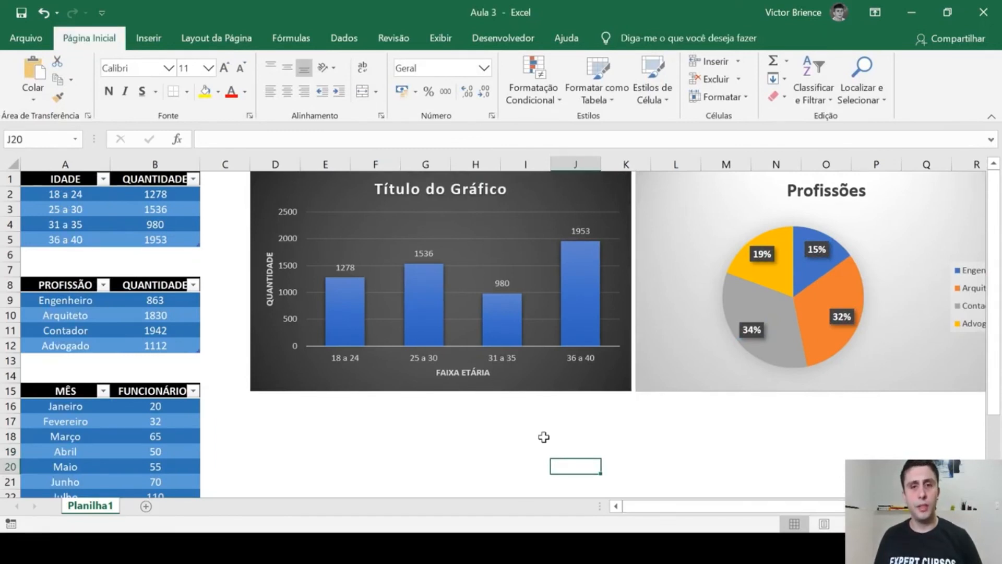
scroll(543, 436, down, 3)
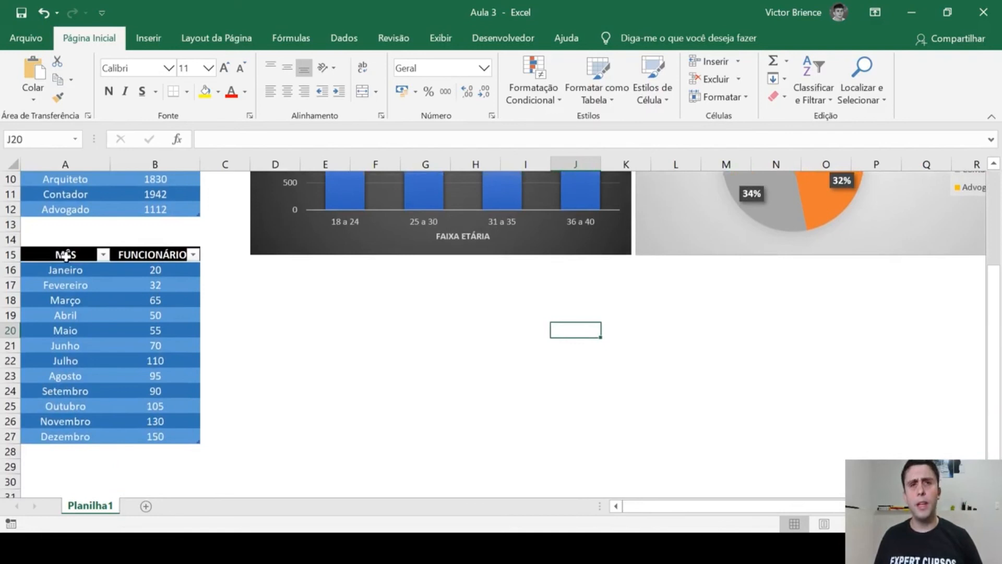
drag(73, 259, 74, 434)
click(206, 359)
drag(147, 260, 154, 436)
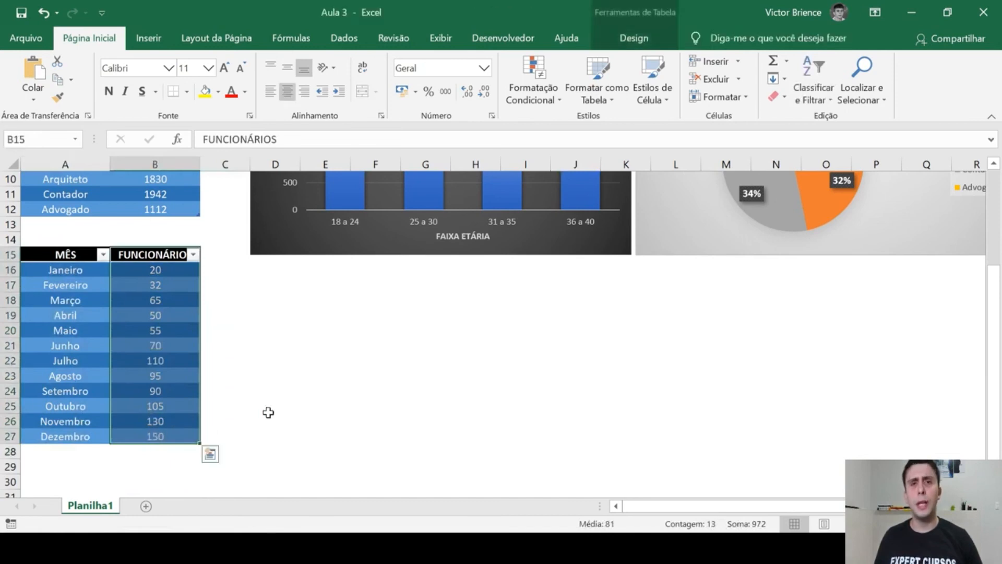
click(328, 349)
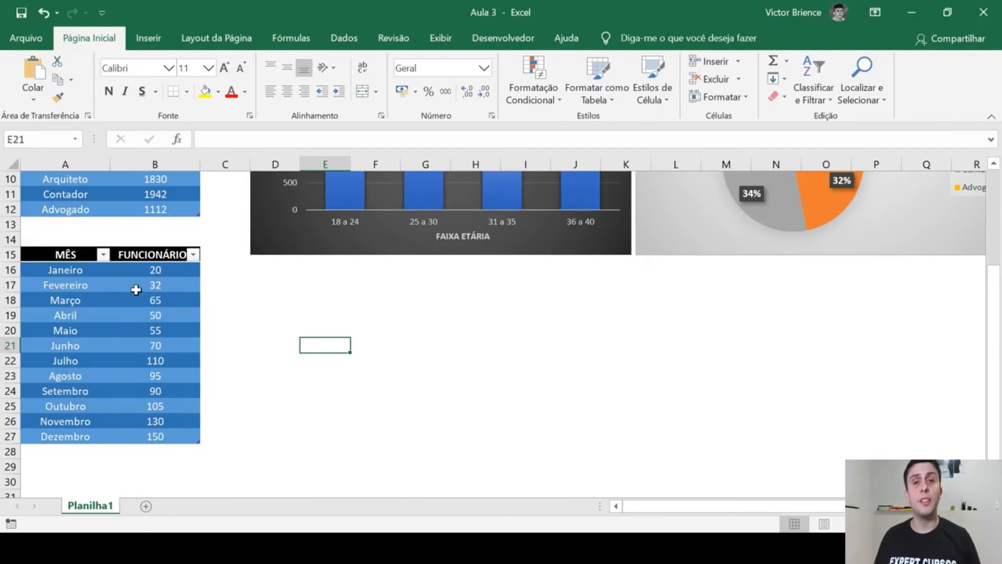
Insert a 2D line chart with markers from the monthly employee data in A16:B27 and place it below the age chart.
click(102, 282)
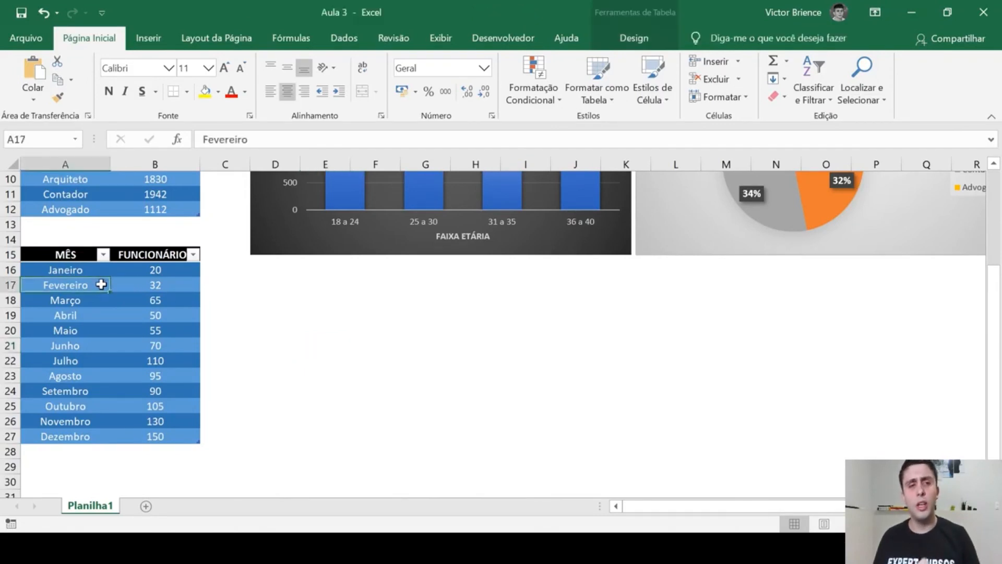
drag(68, 270, 180, 432)
click(149, 38)
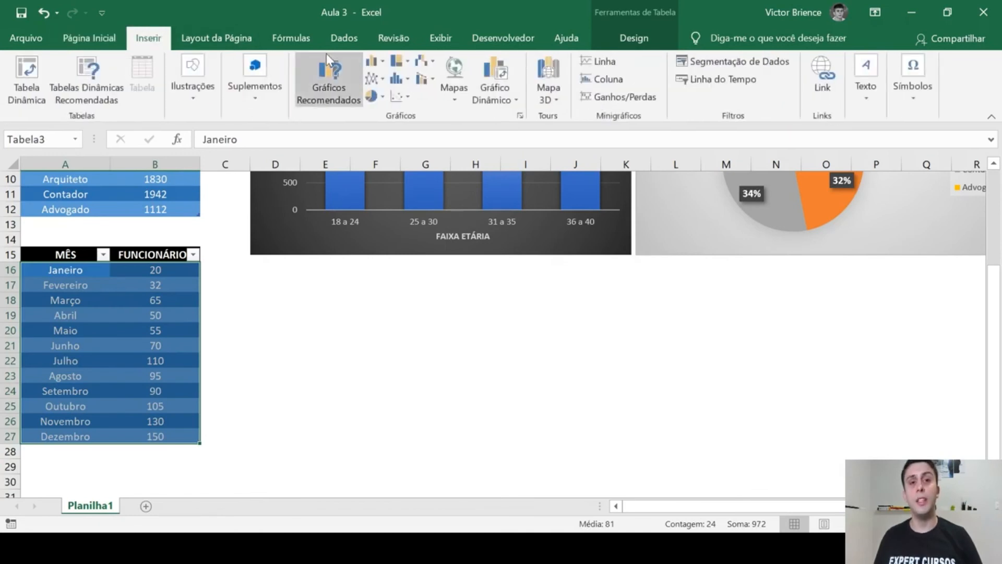
click(372, 79)
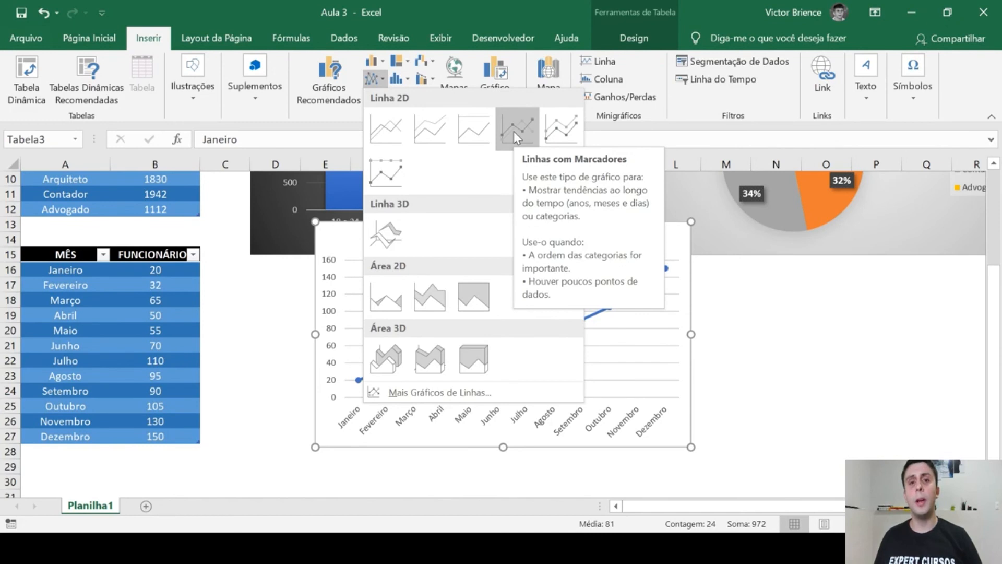
click(514, 130)
drag(417, 243, 350, 293)
scroll(593, 331, down, 1)
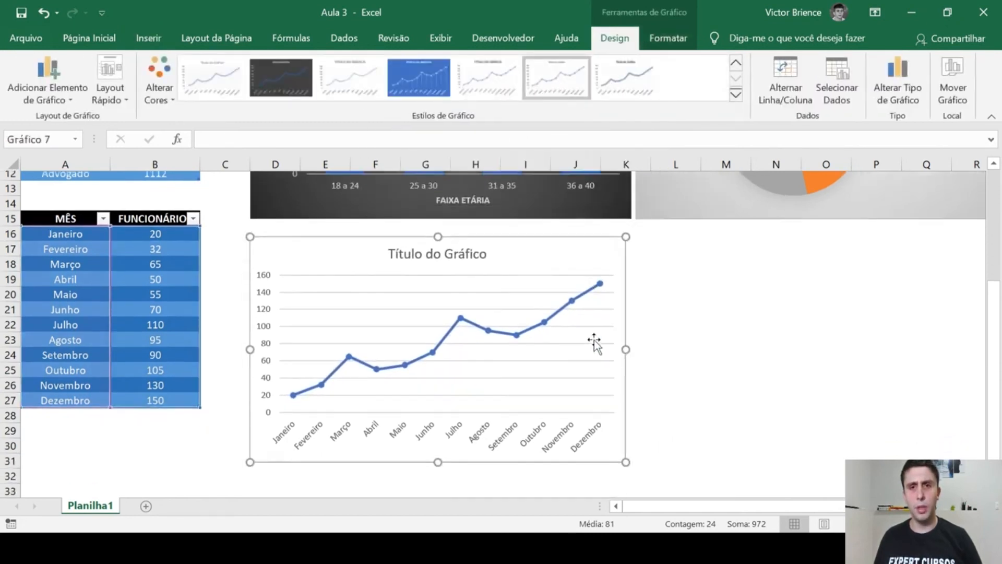
Widen the line chart slightly so its edge lines up with the age chart above.
mouse_move(629, 454)
mouse_down()
mouse_move(643, 465)
mouse_move(635, 460)
mouse_up()
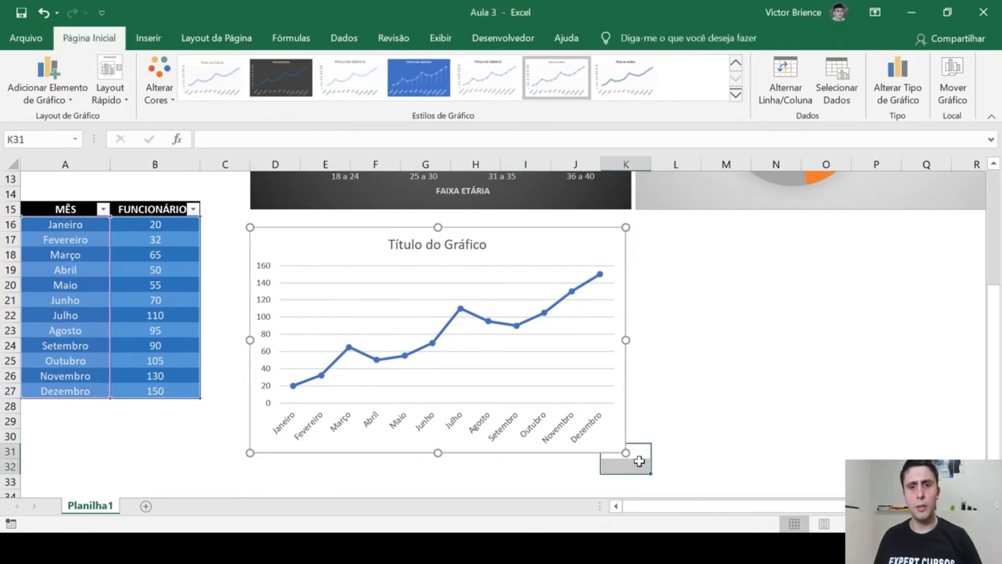
click(282, 234)
drag(628, 452, 636, 453)
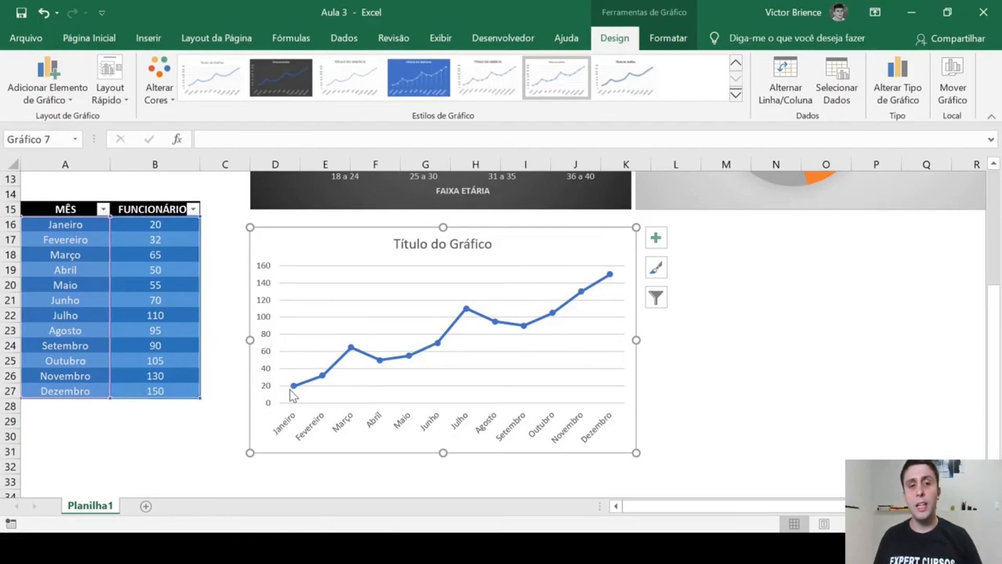
Add data labels (Rótulos de Dados) to the monthly employee line chart and deselect the chart.
click(324, 375)
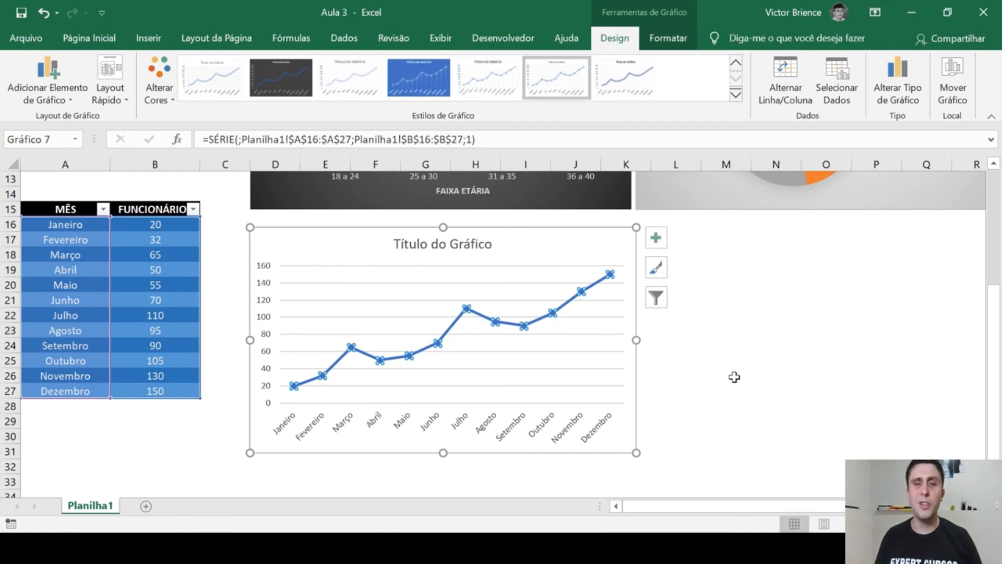
click(656, 237)
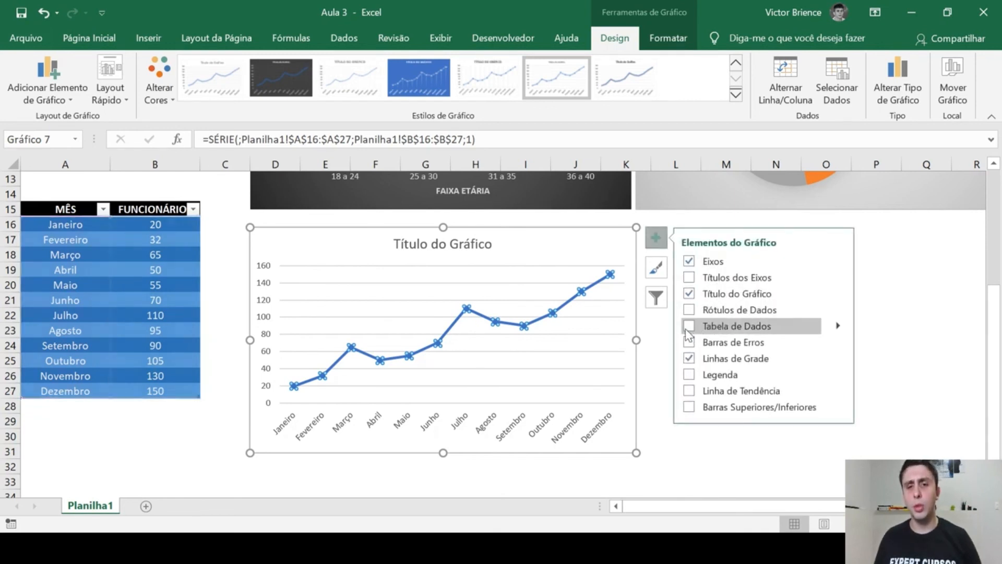
click(698, 327)
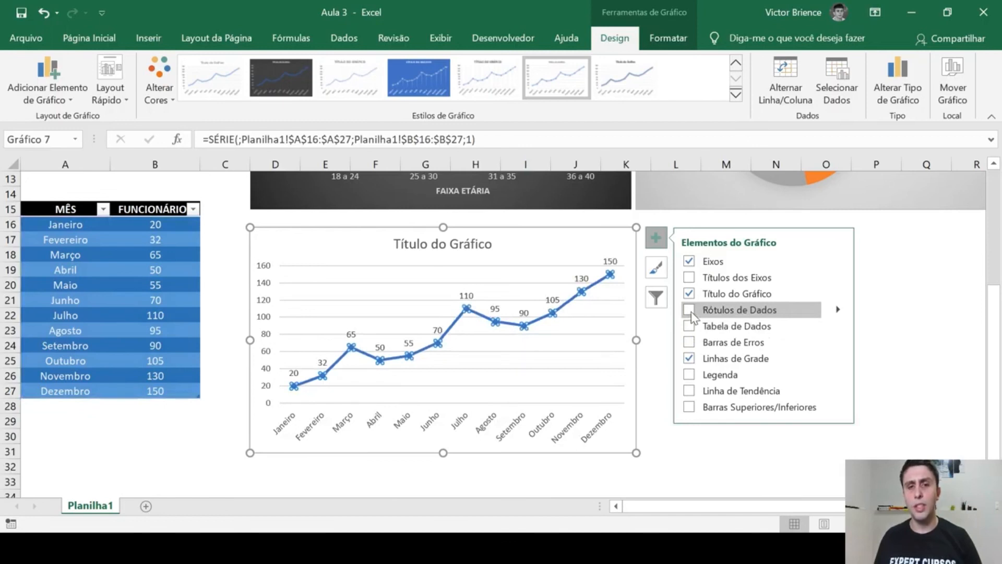
click(690, 310)
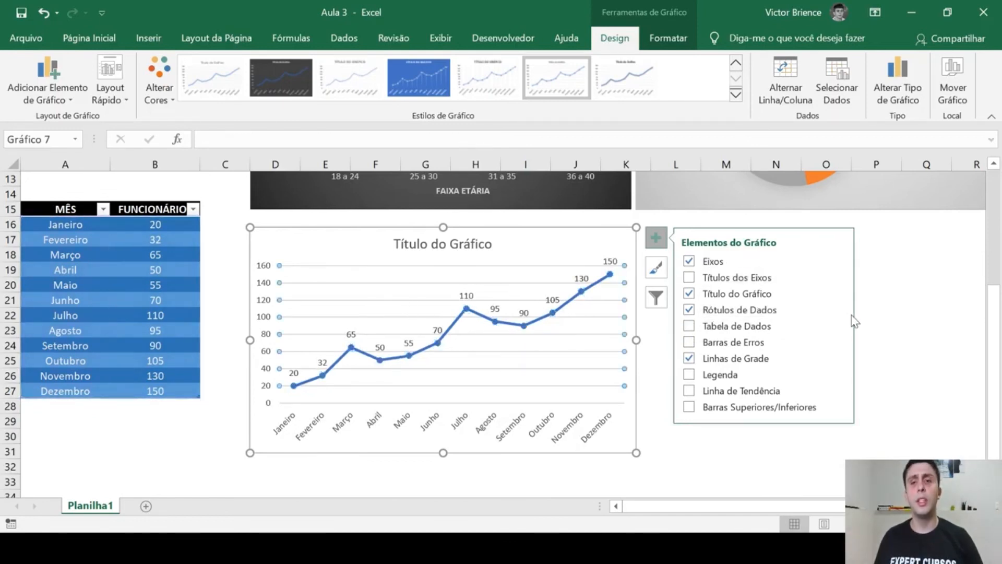
click(880, 320)
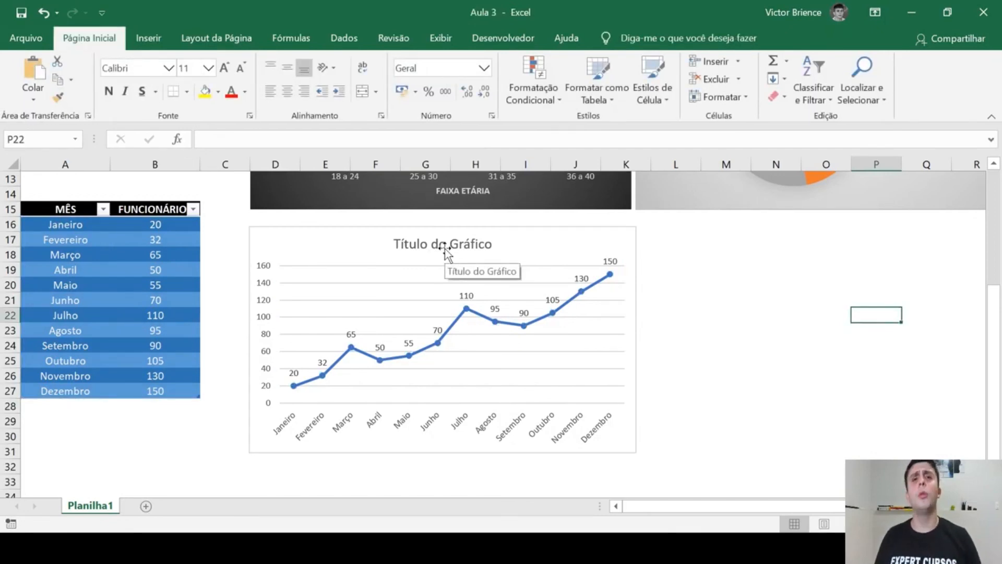
Review the age column chart, the Profissões pie chart and the monthly employee line chart alongside their source tables.
scroll(697, 385, up, 4)
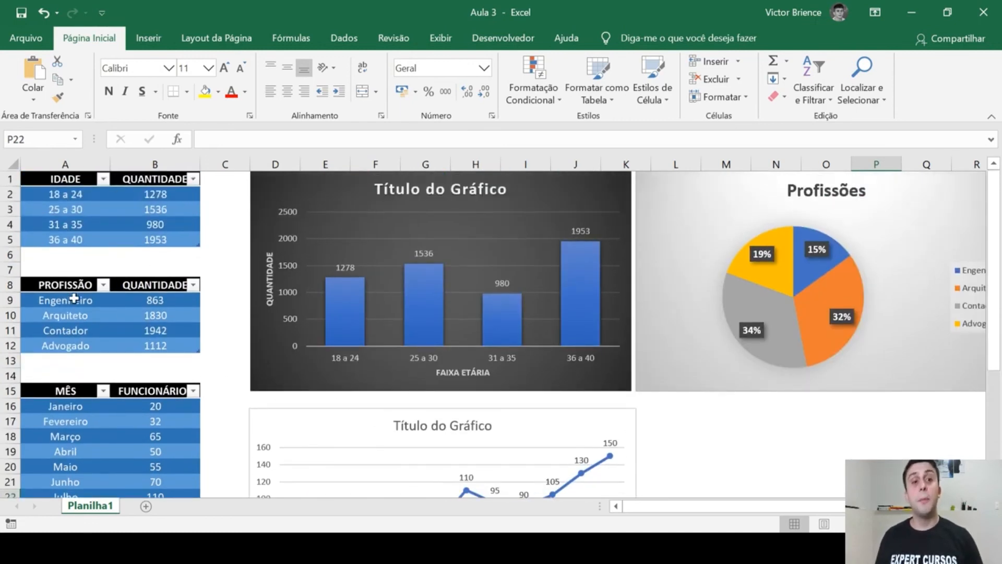
scroll(364, 381, down, 1)
scroll(435, 405, up, 1)
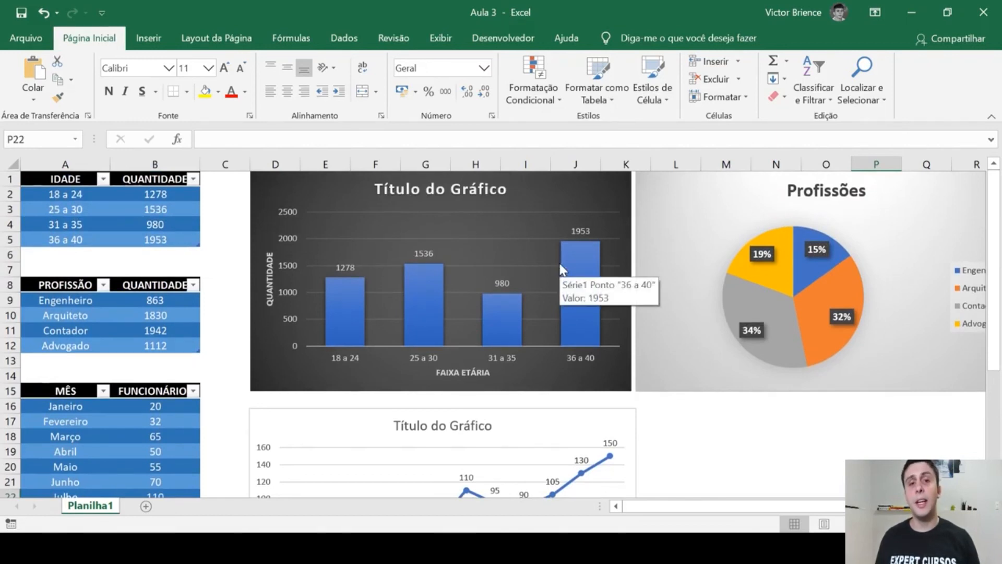
scroll(573, 284, down, 2)
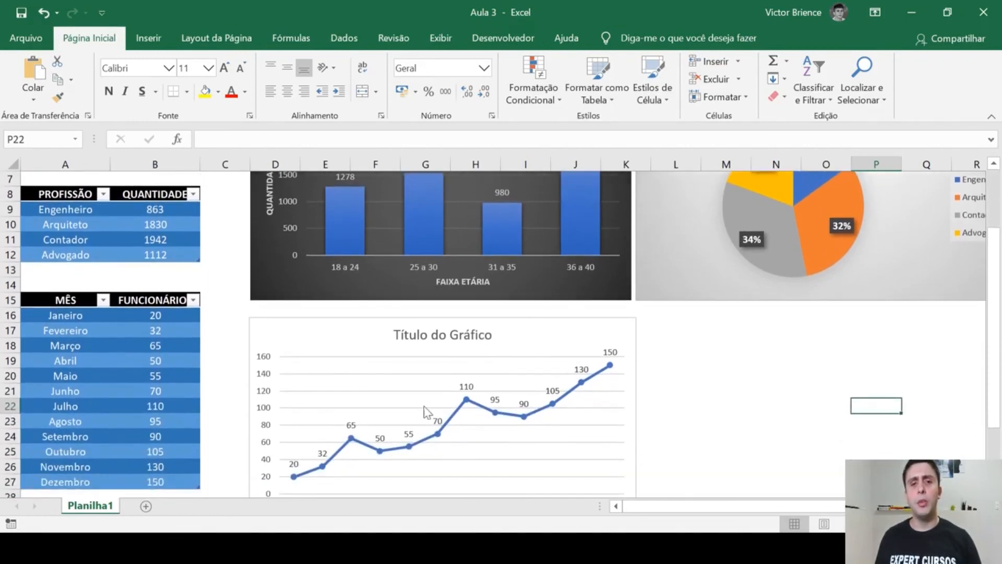
scroll(354, 449, up, 2)
scroll(764, 302, down, 1)
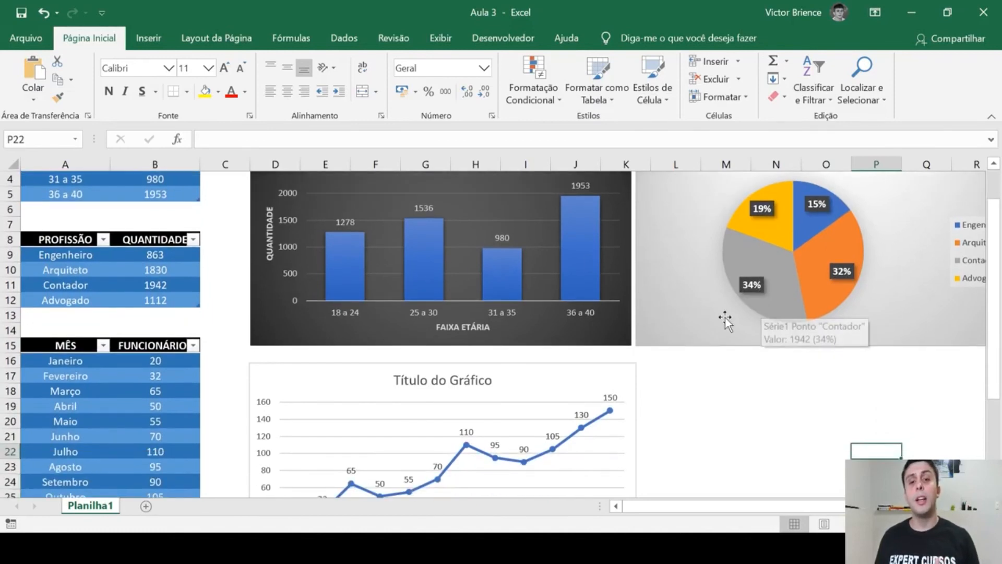
scroll(501, 417, down, 1)
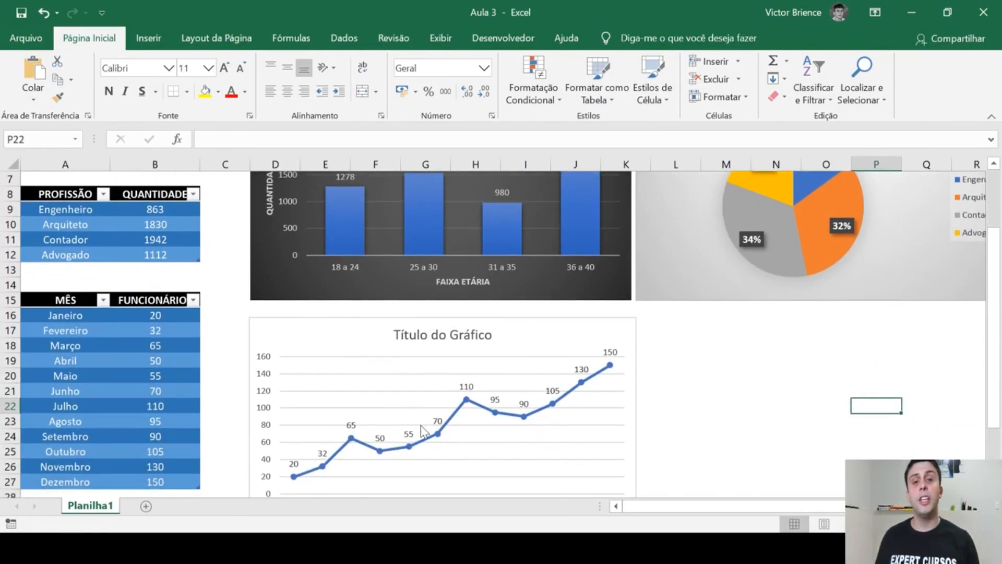
scroll(464, 422, up, 2)
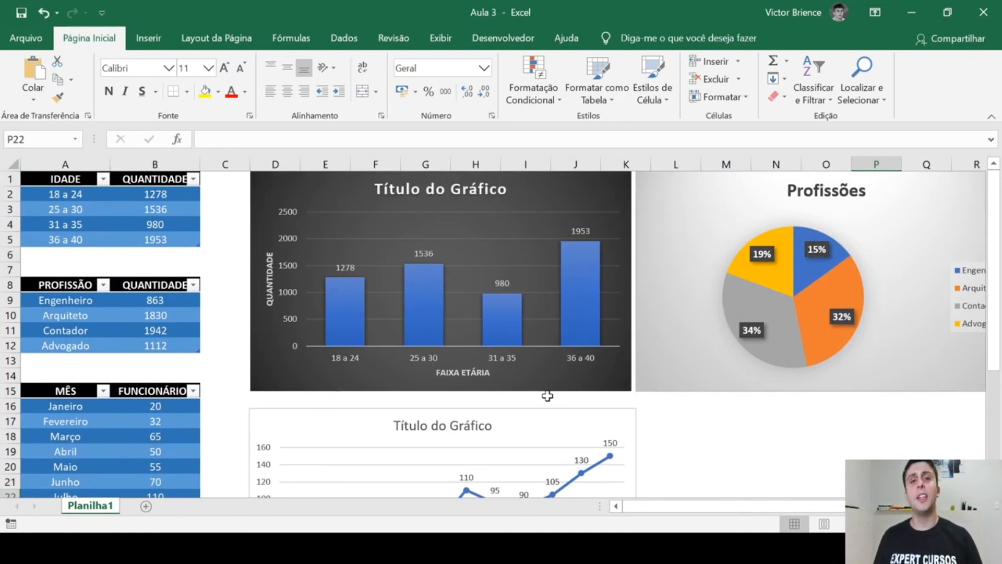